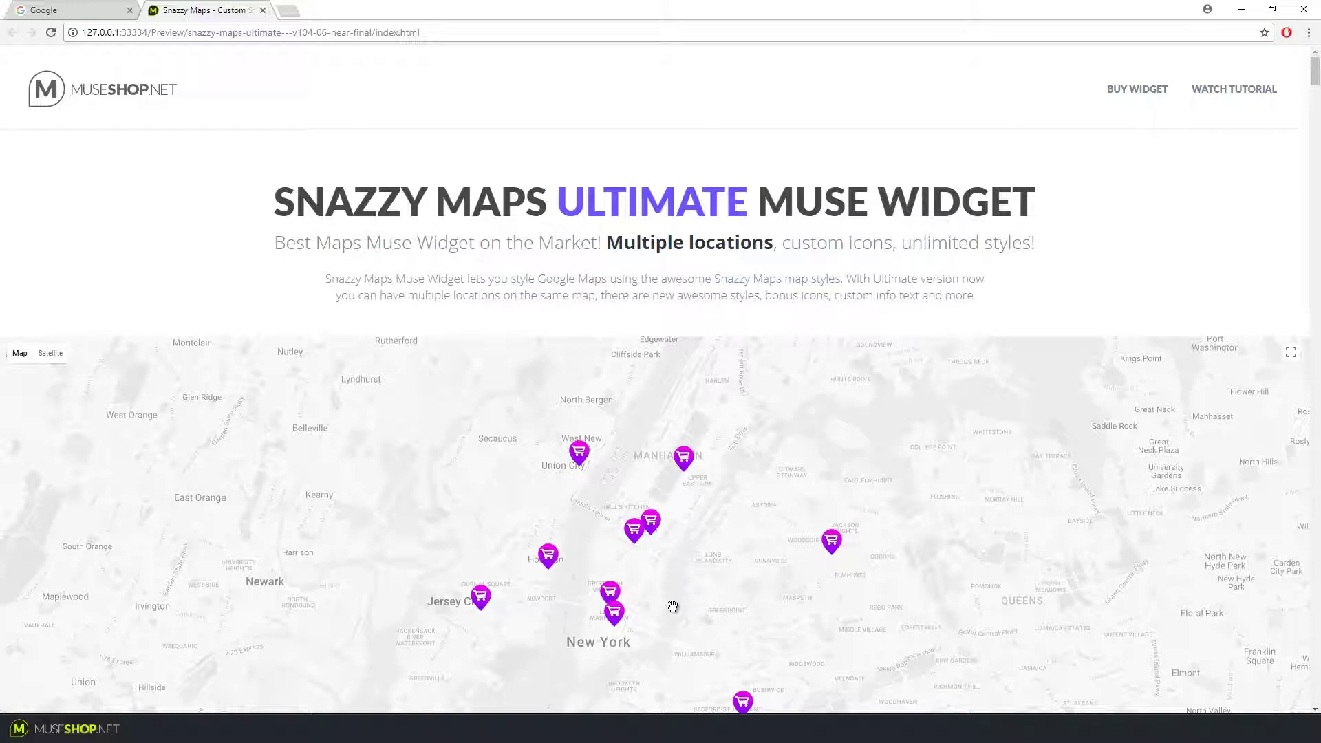
# - Open the MEGASTORE TWO marker's info window on the demo map, then close it
pyautogui.click(617, 614)
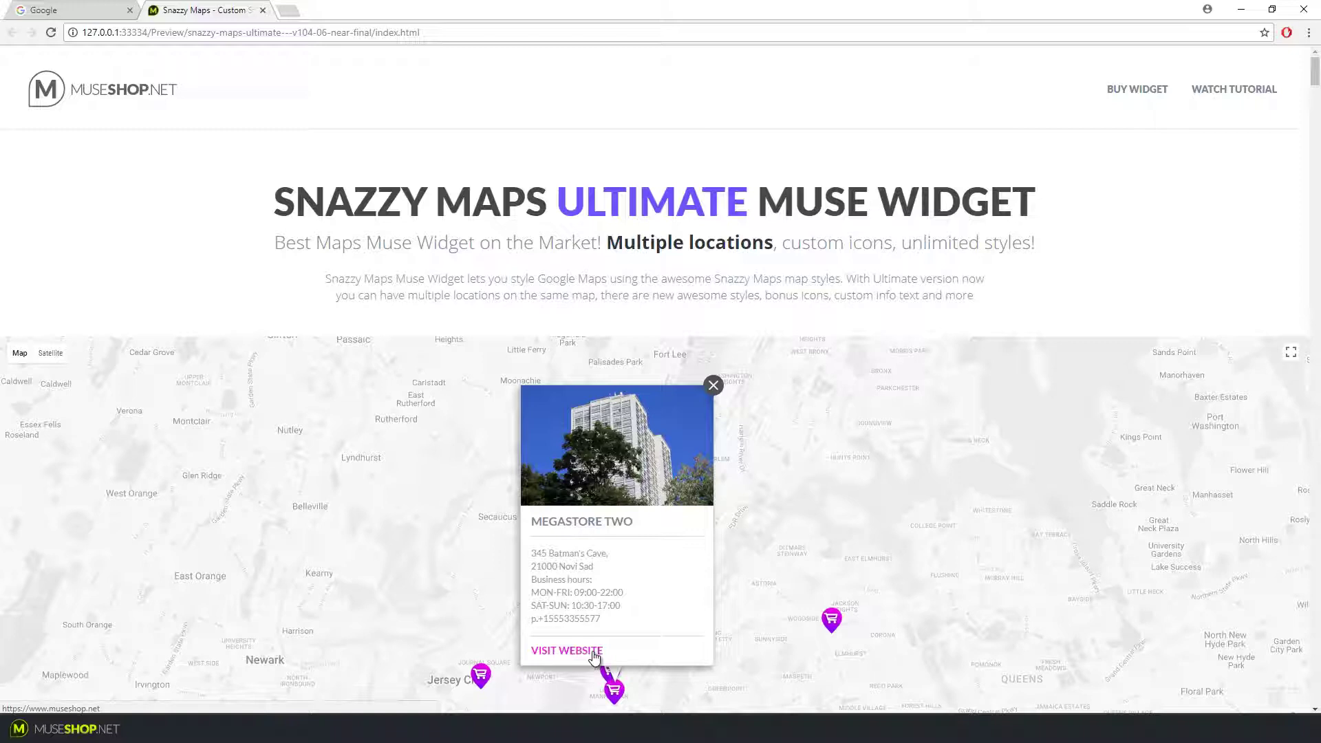
pyautogui.moveTo(836, 669); pyautogui.dragTo(837, 636)
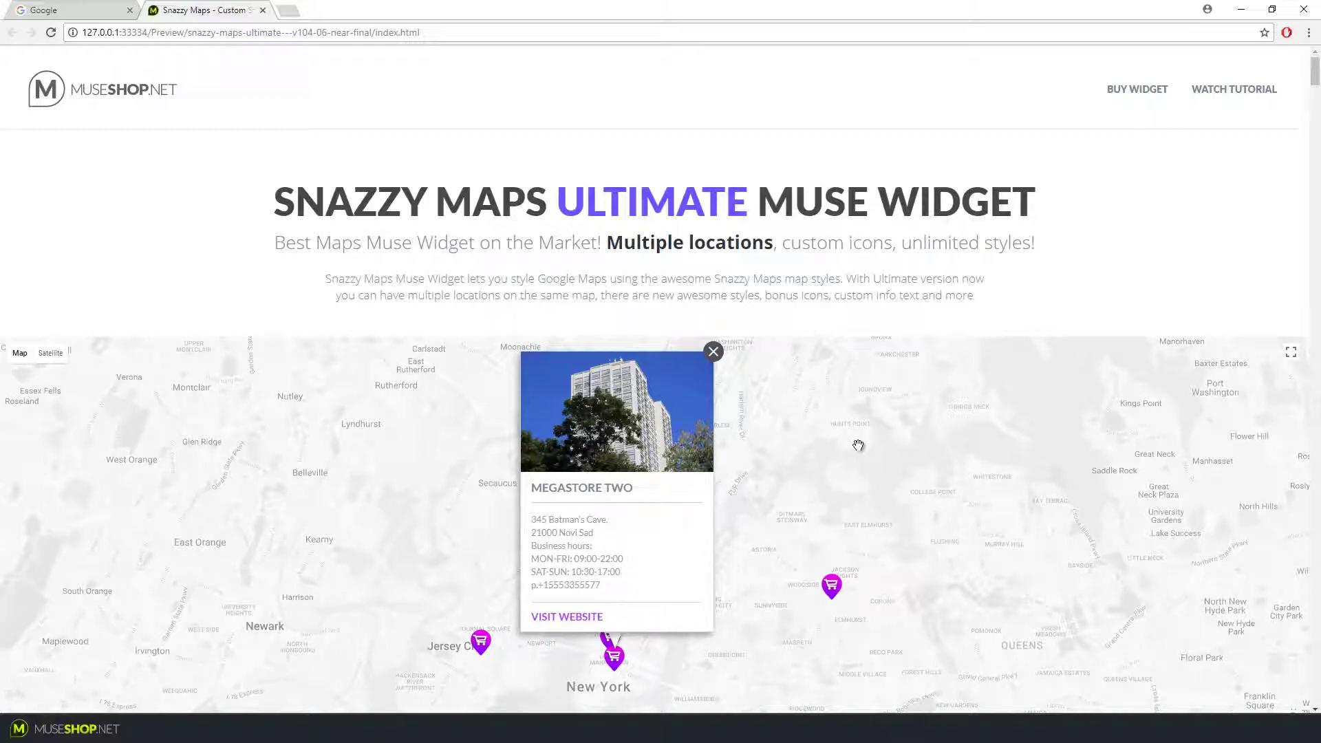
pyautogui.click(858, 445)
# - Scroll down through the demos of the styled map variants
pyautogui.scroll(-20, 853, 519)
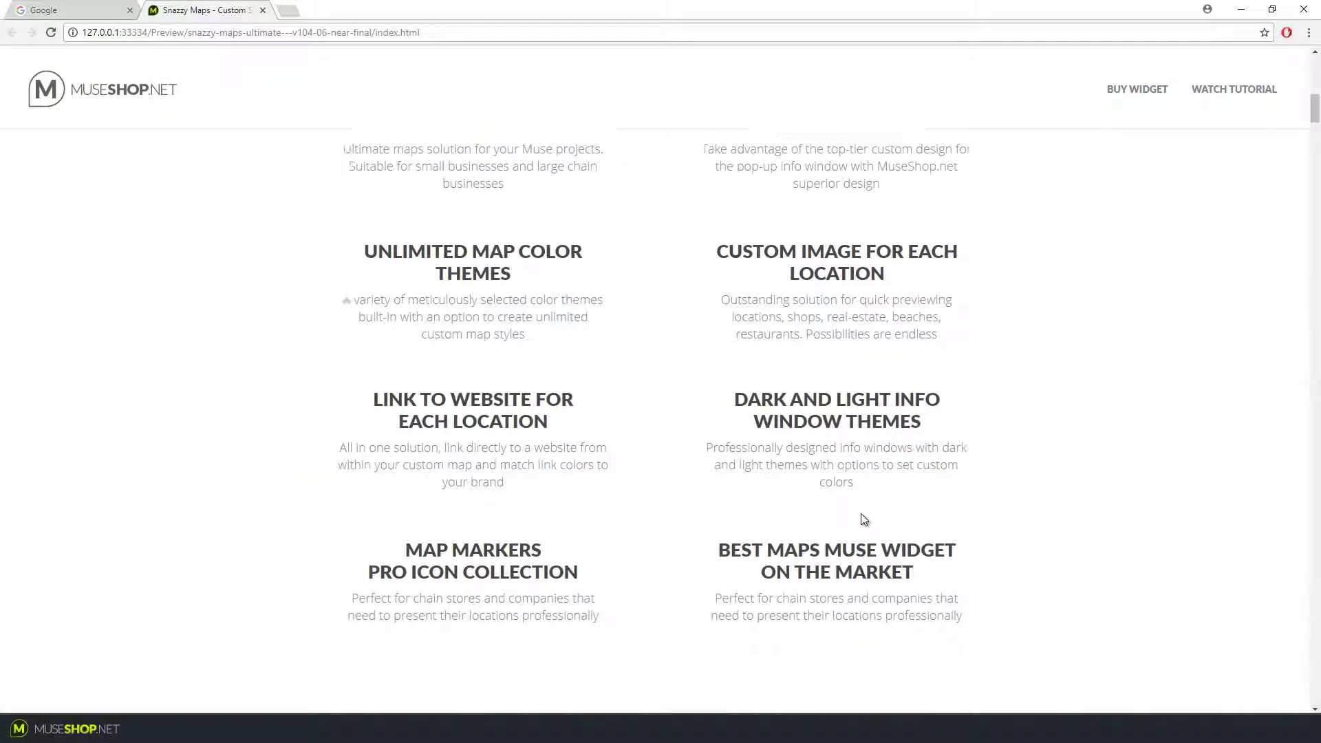
pyautogui.scroll(-15, 894, 513)
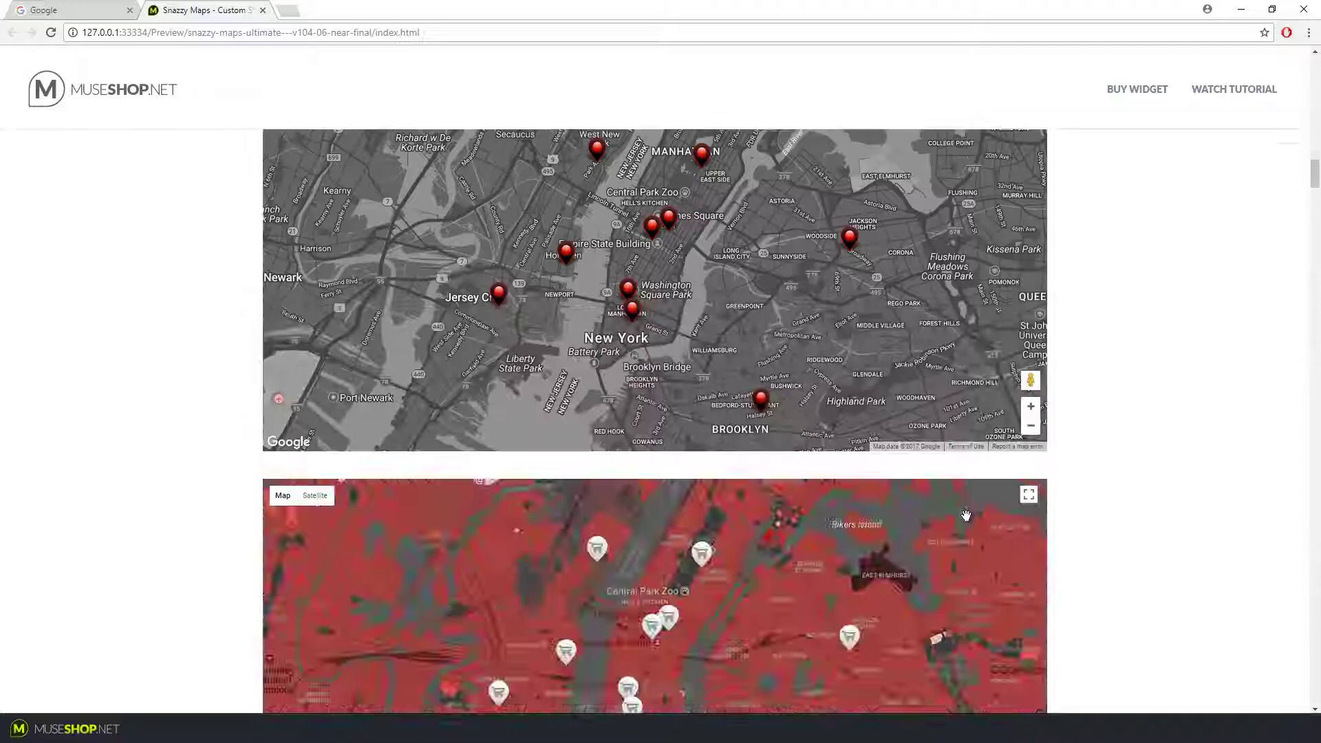
pyautogui.scroll(-14, 966, 521)
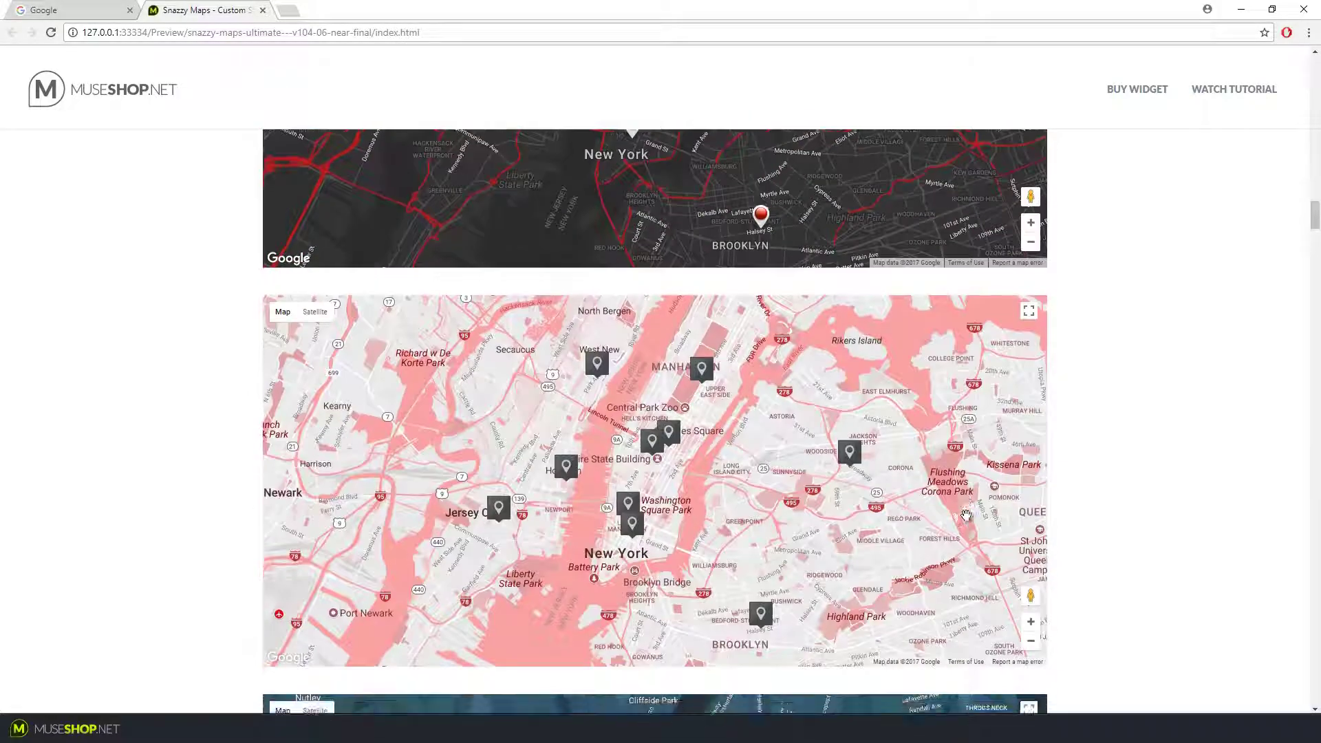
pyautogui.scroll(-15, 966, 515)
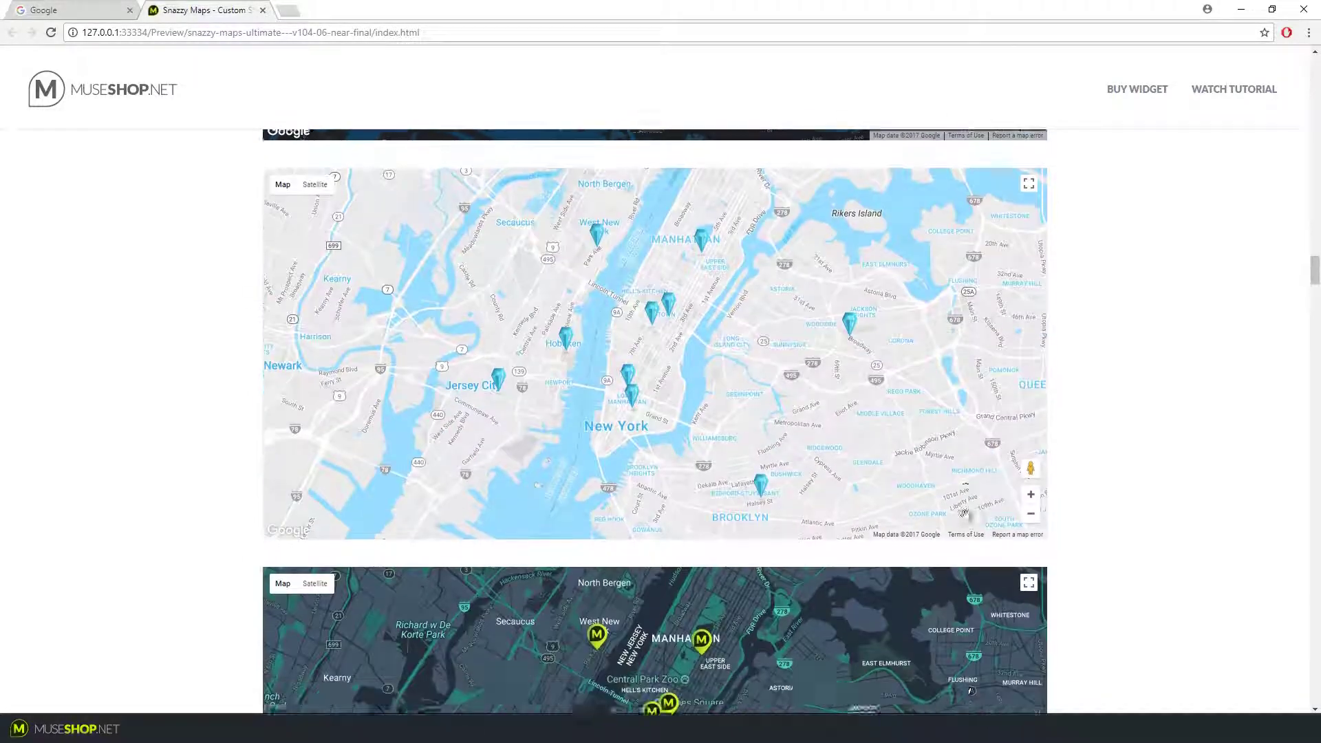
pyautogui.scroll(-8, 966, 515)
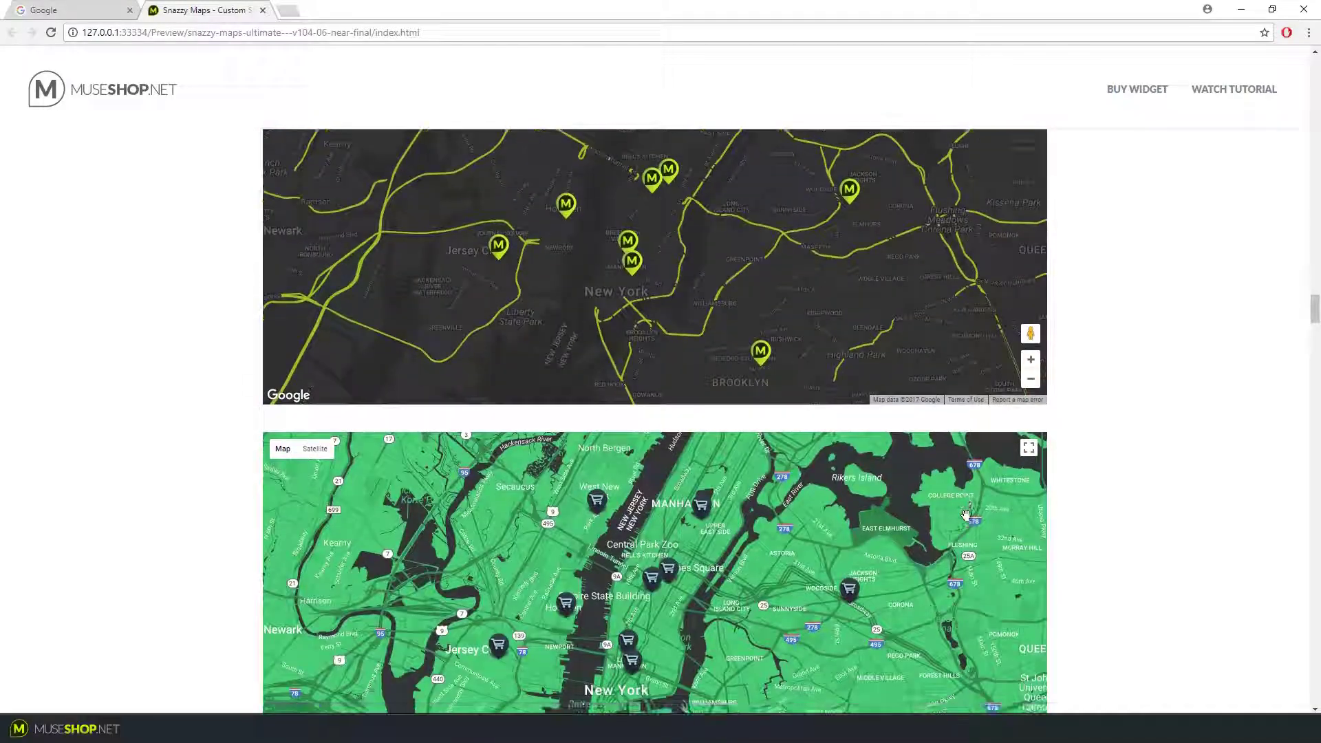
pyautogui.scroll(-8, 966, 515)
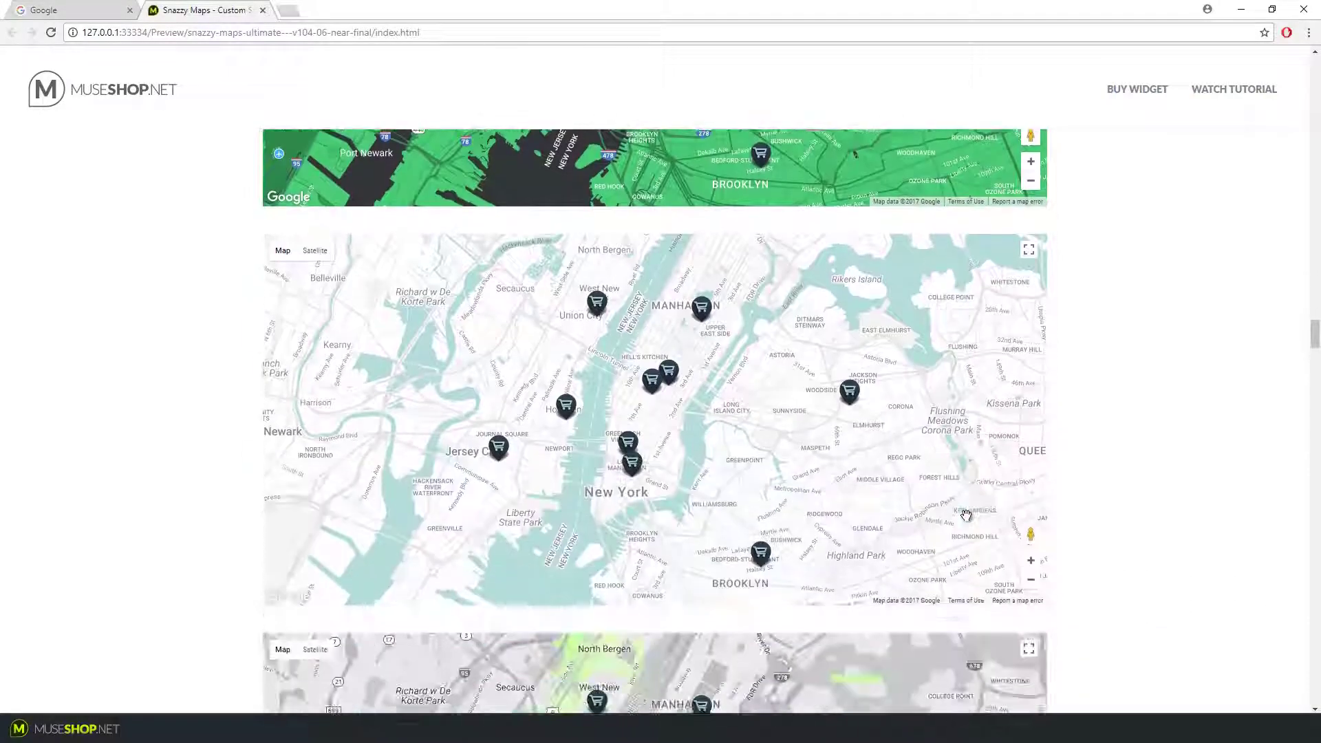
pyautogui.scroll(-5, 966, 516)
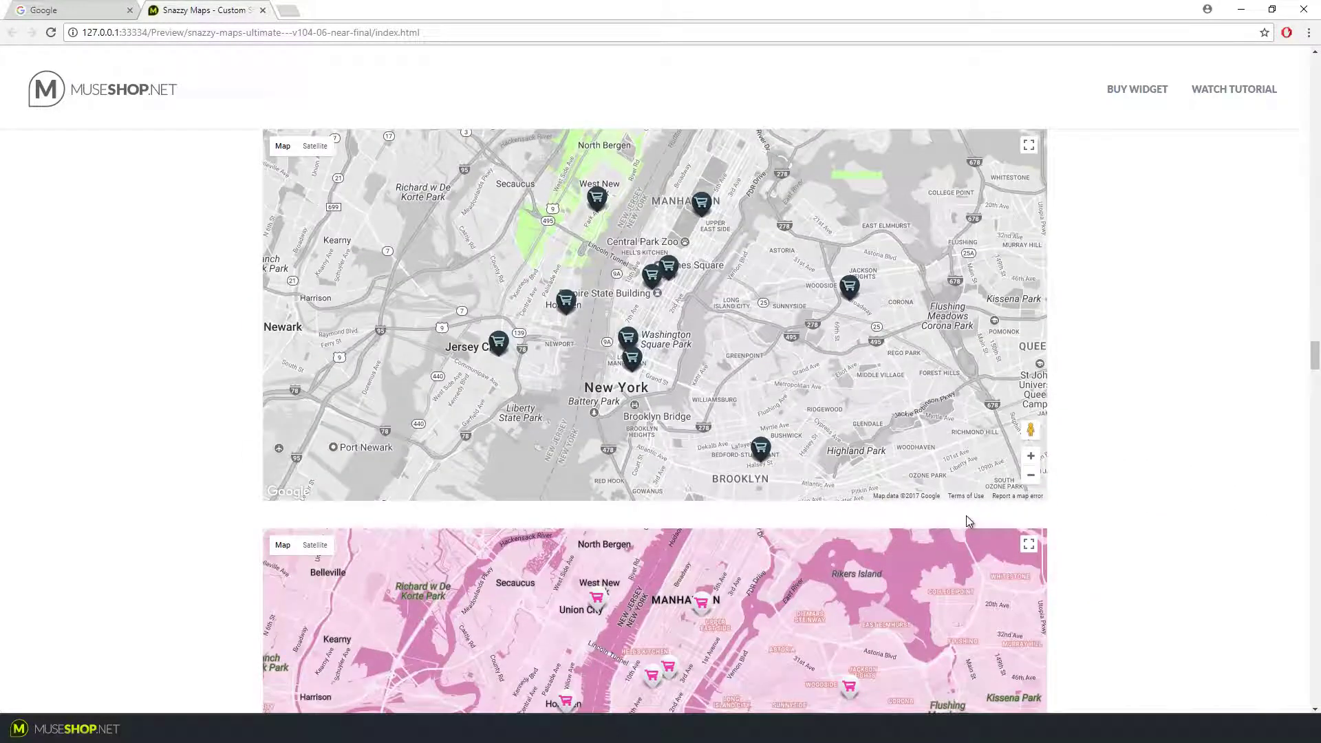
pyautogui.scroll(-10, 965, 521)
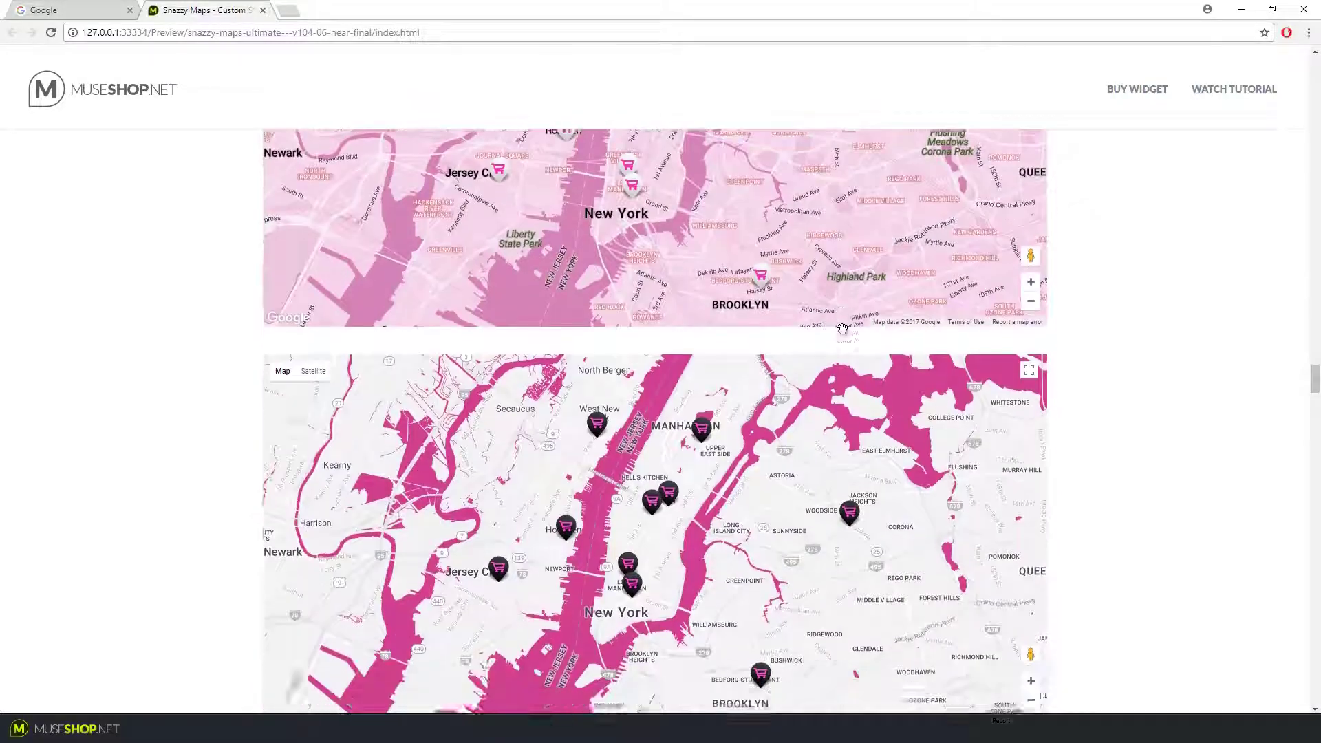
pyautogui.scroll(-7, 806, 403)
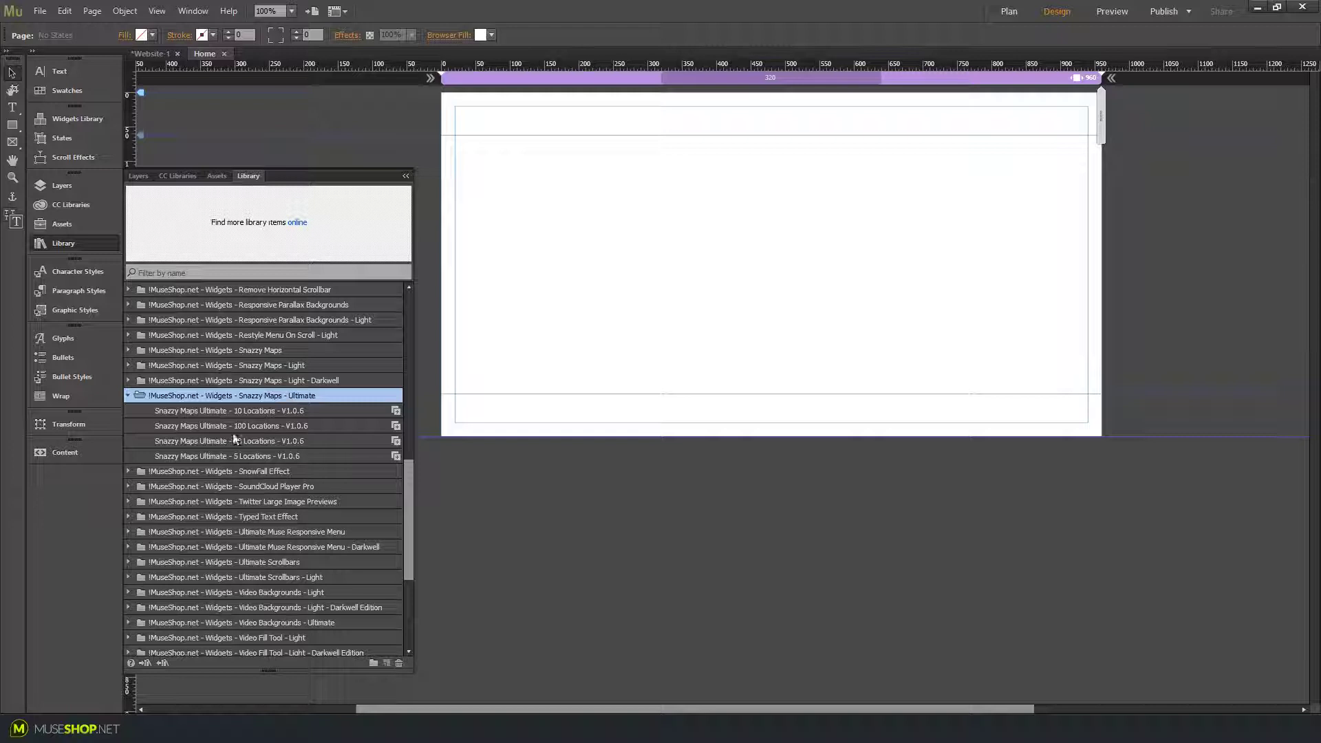
pyautogui.click(190, 425)
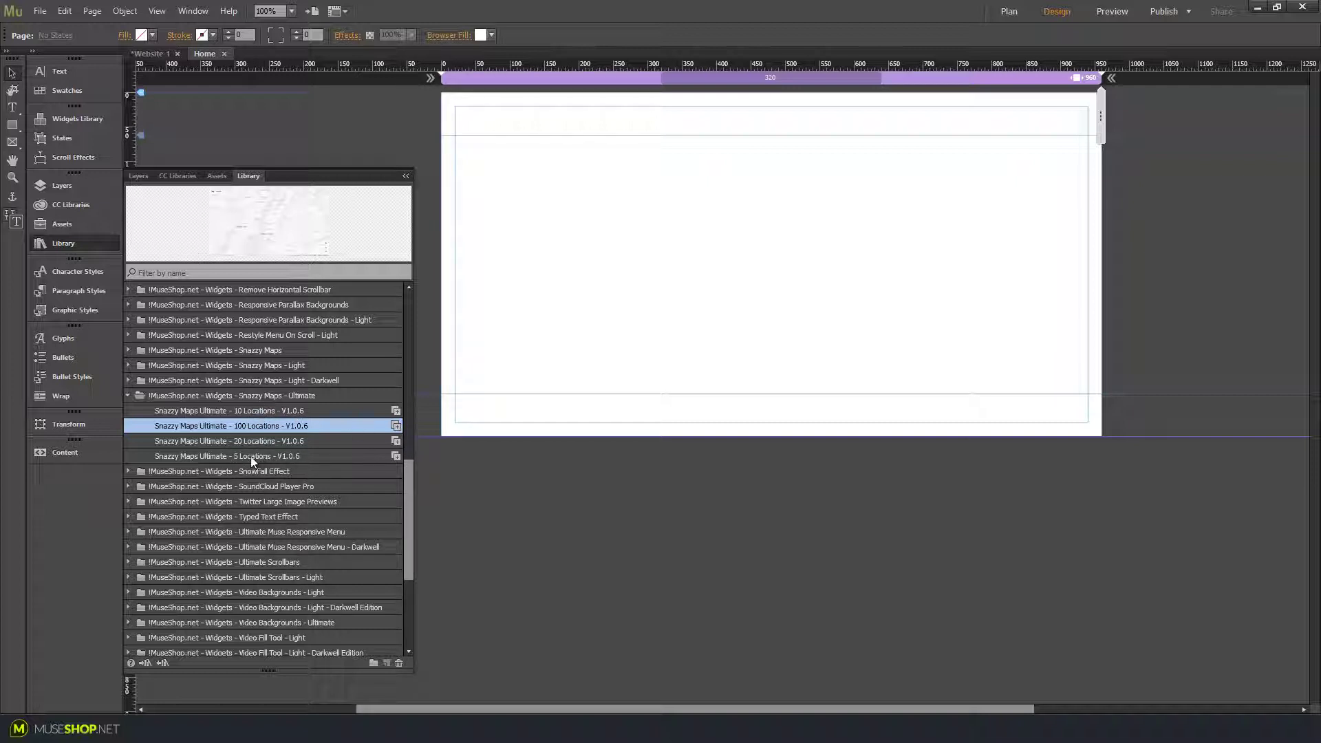
pyautogui.click(243, 458)
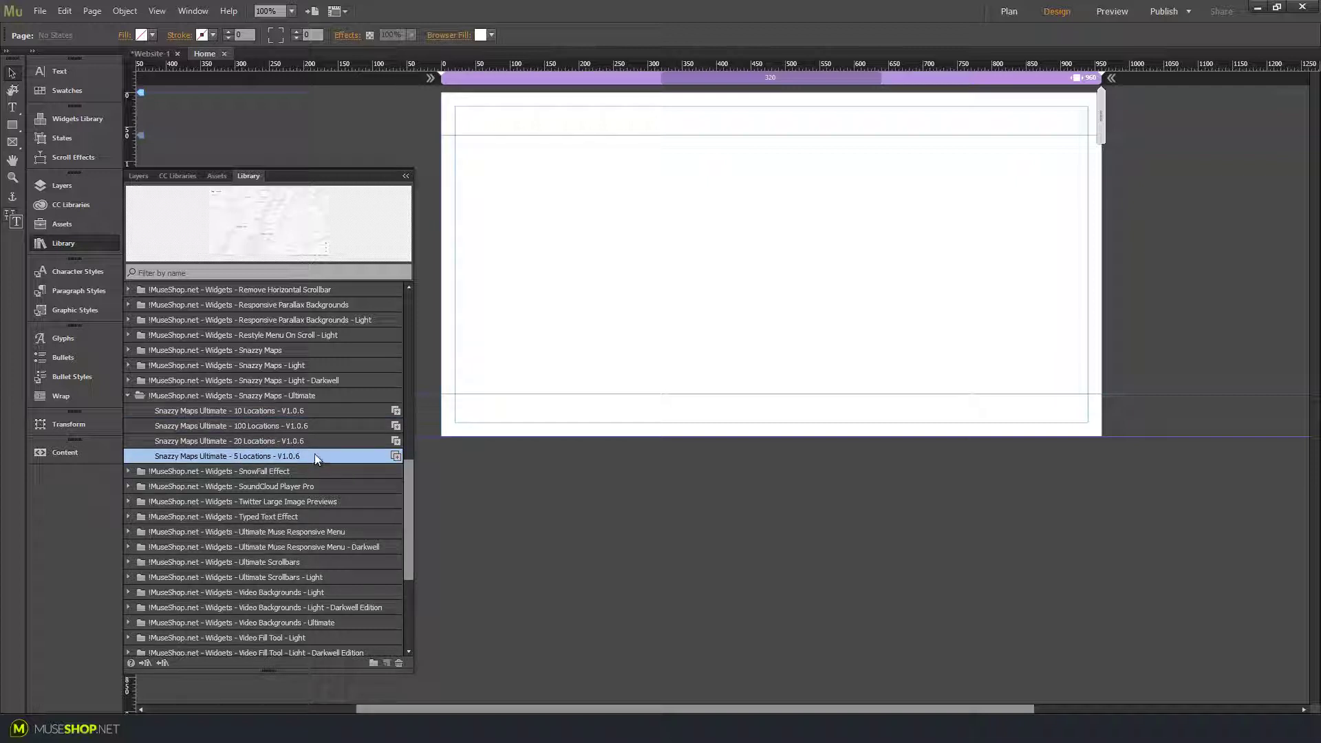
pyautogui.click(276, 412)
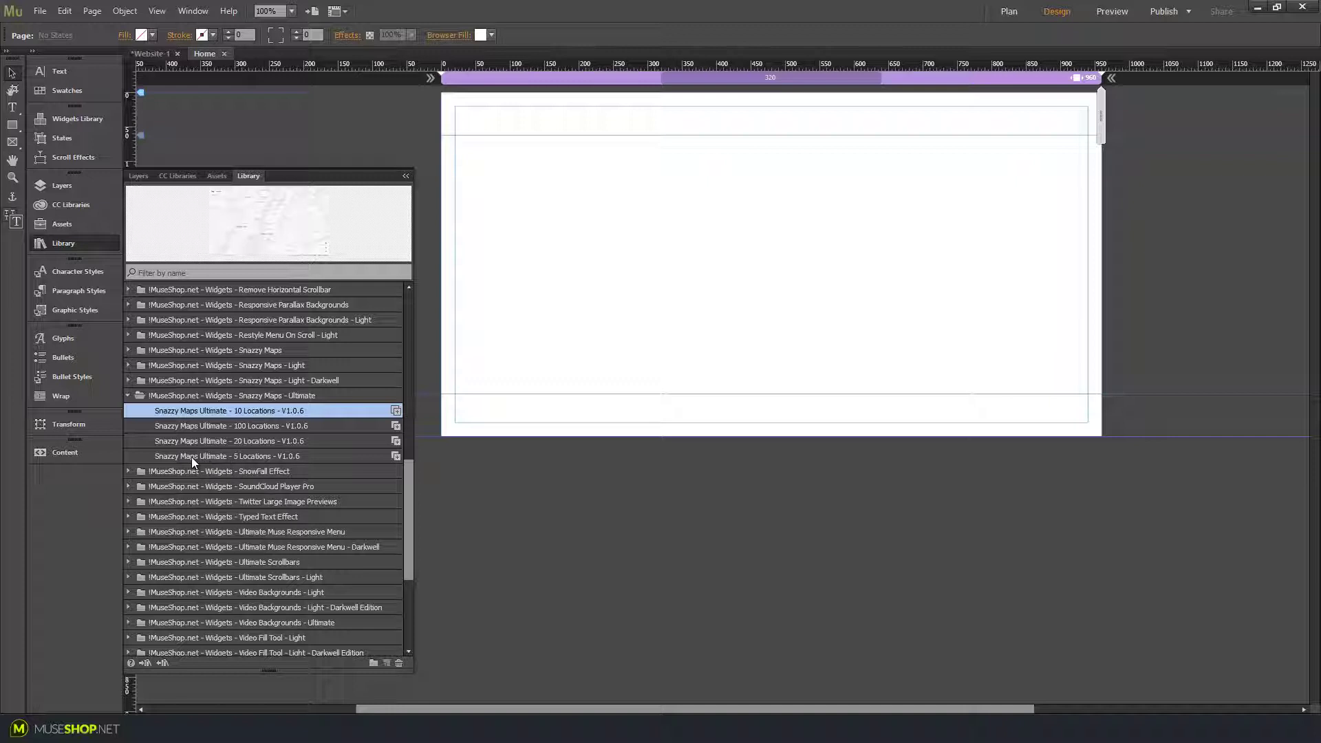
# - Place the 5 Locations map widget on the Home page and open mapcoordinates.net from SET LOCATIONS
pyautogui.moveTo(194, 462); pyautogui.dragTo(454, 172)
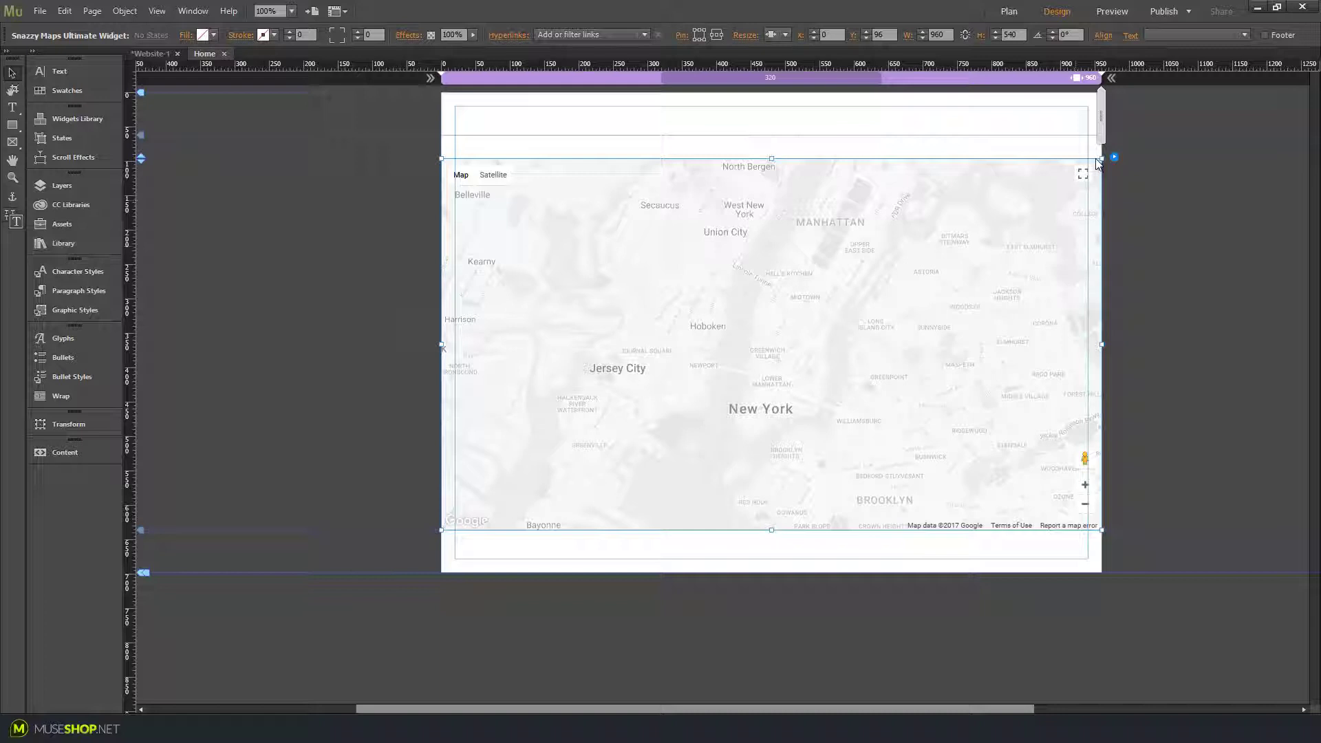
pyautogui.click(1146, 224)
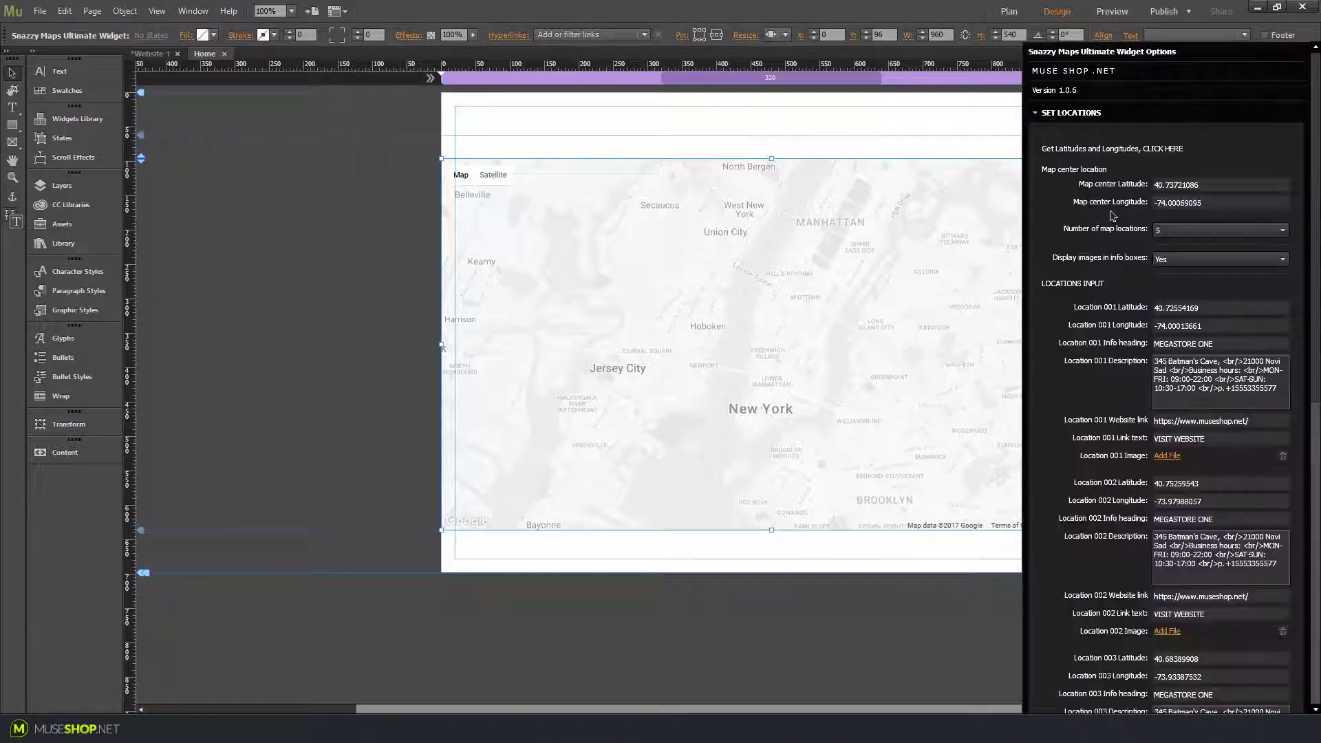
pyautogui.click(1172, 150)
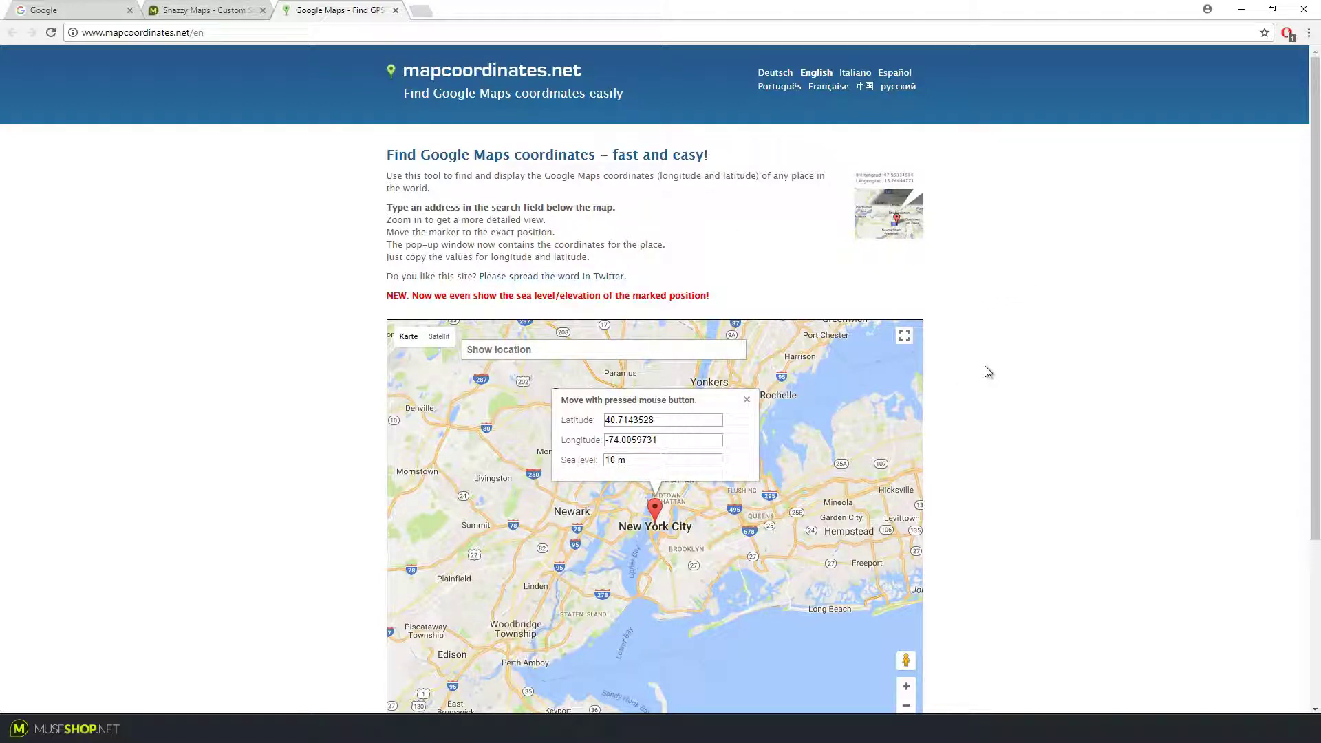
# - Drag the red marker from its default spot into New York City
pyautogui.moveTo(662, 510)
pyautogui.mouseDown()
pyautogui.moveTo(716, 516)
pyautogui.moveTo(673, 472)
pyautogui.moveTo(593, 432)
pyautogui.mouseUp()
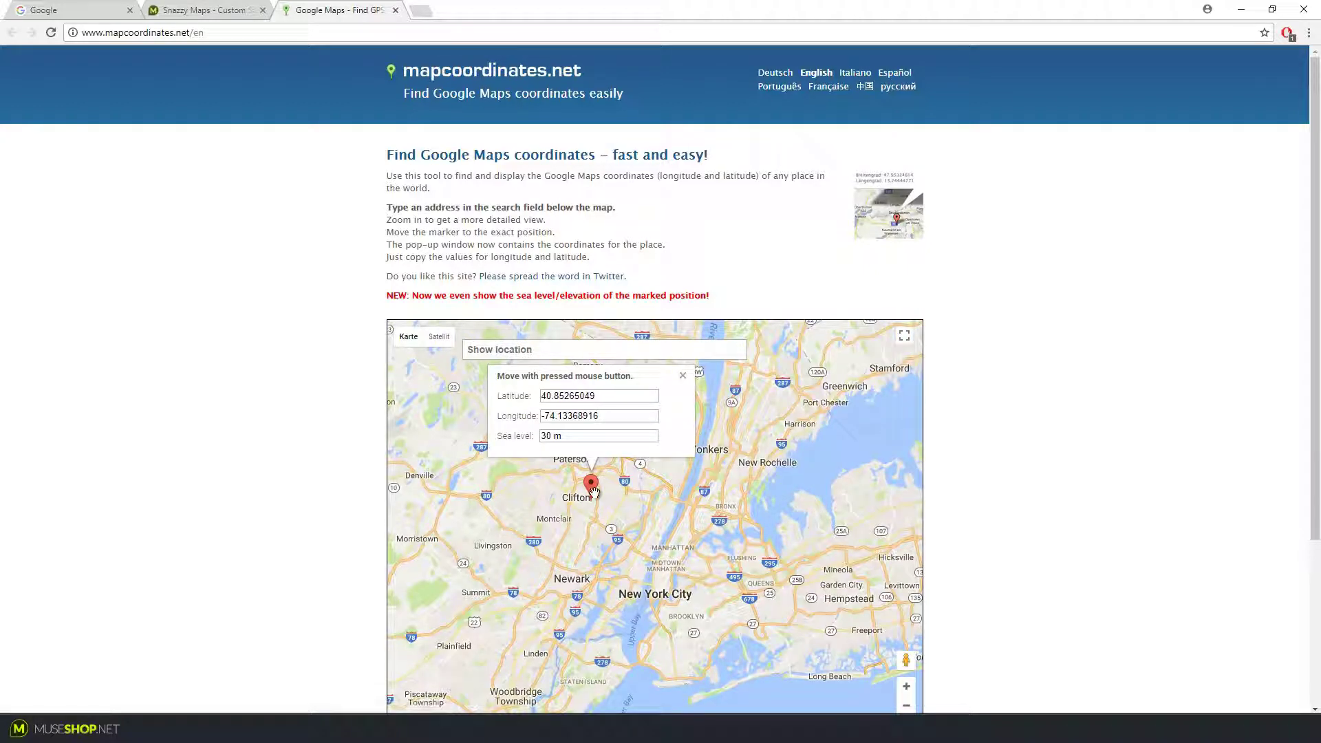
pyautogui.moveTo(549, 443); pyautogui.dragTo(727, 593)
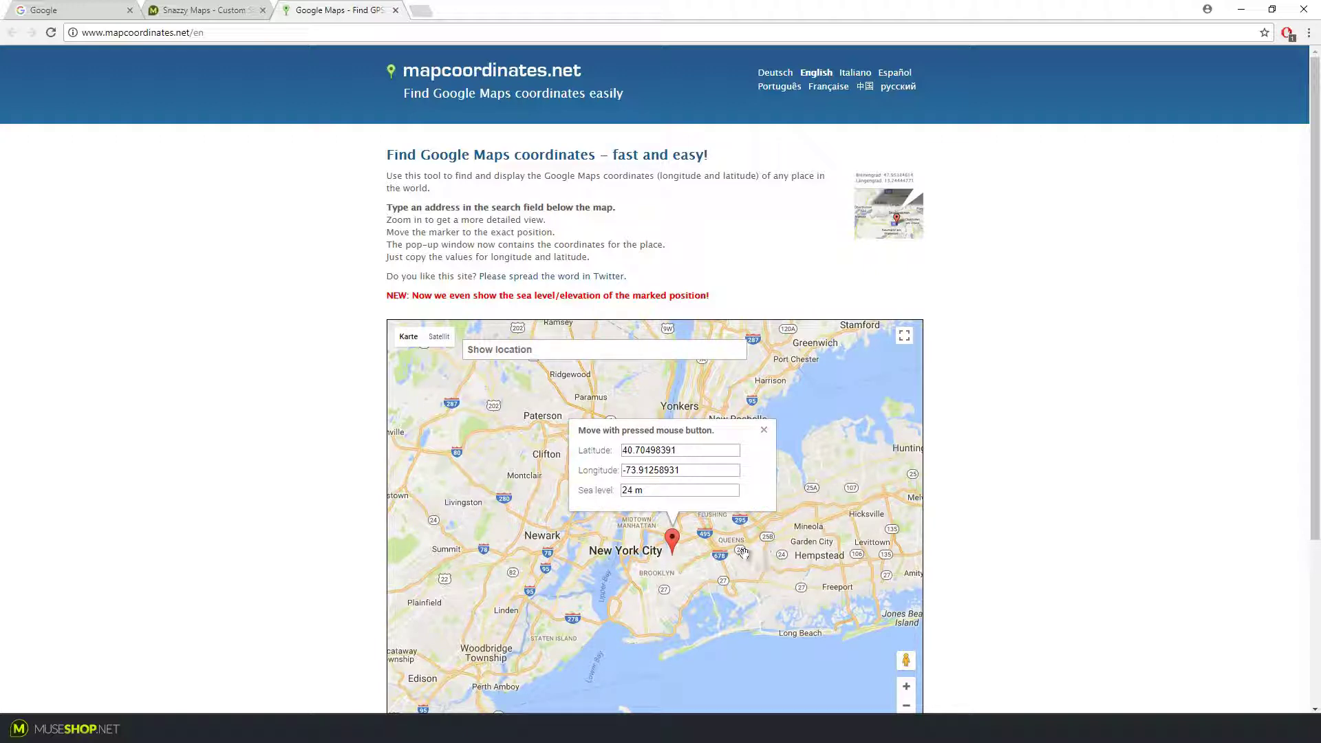
pyautogui.click(649, 577)
pyautogui.scroll(5, 649, 577)
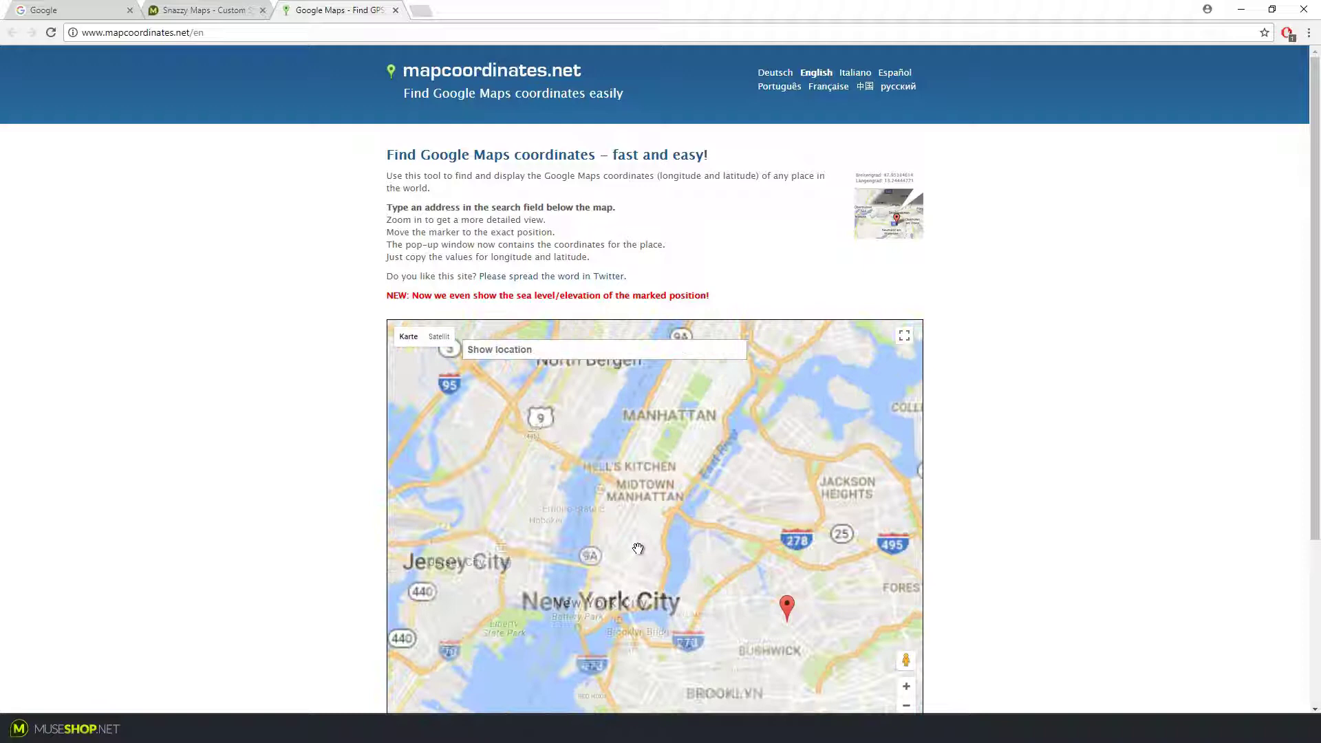
pyautogui.scroll(-4, 677, 548)
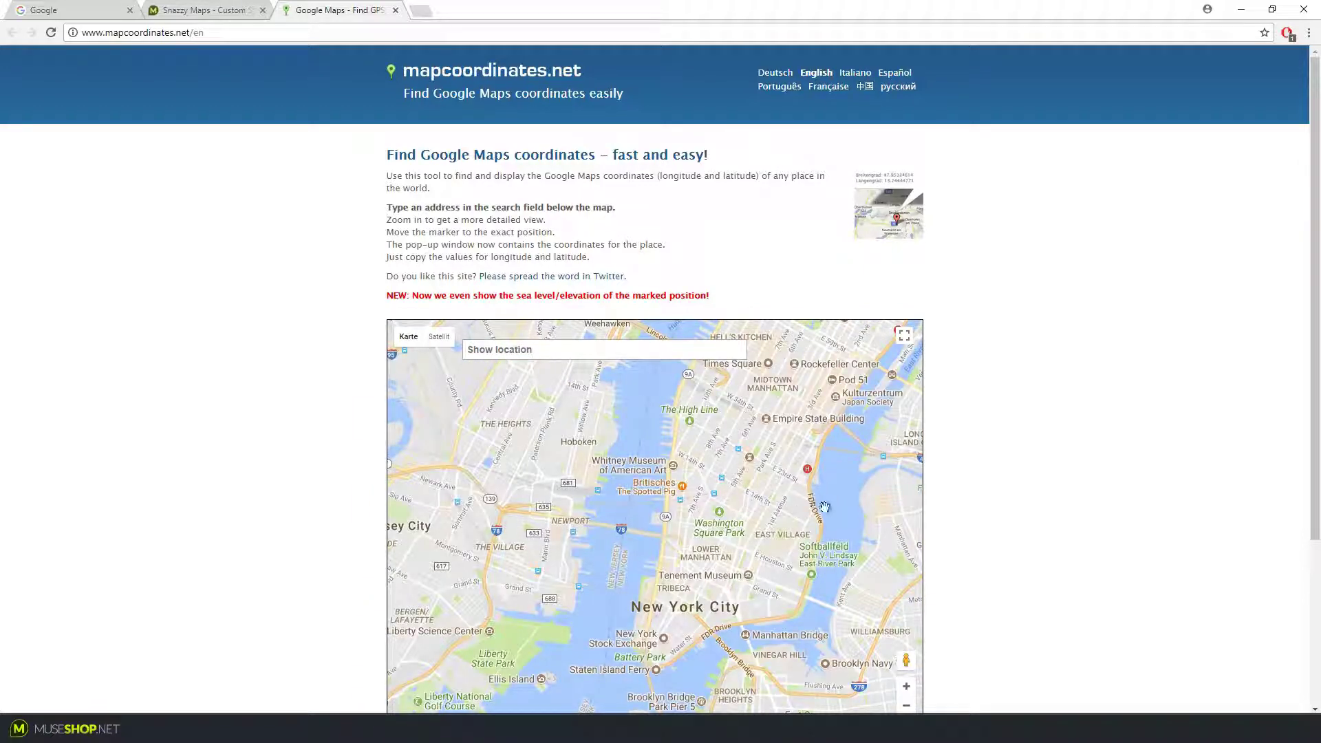
pyautogui.moveTo(818, 502); pyautogui.dragTo(718, 508)
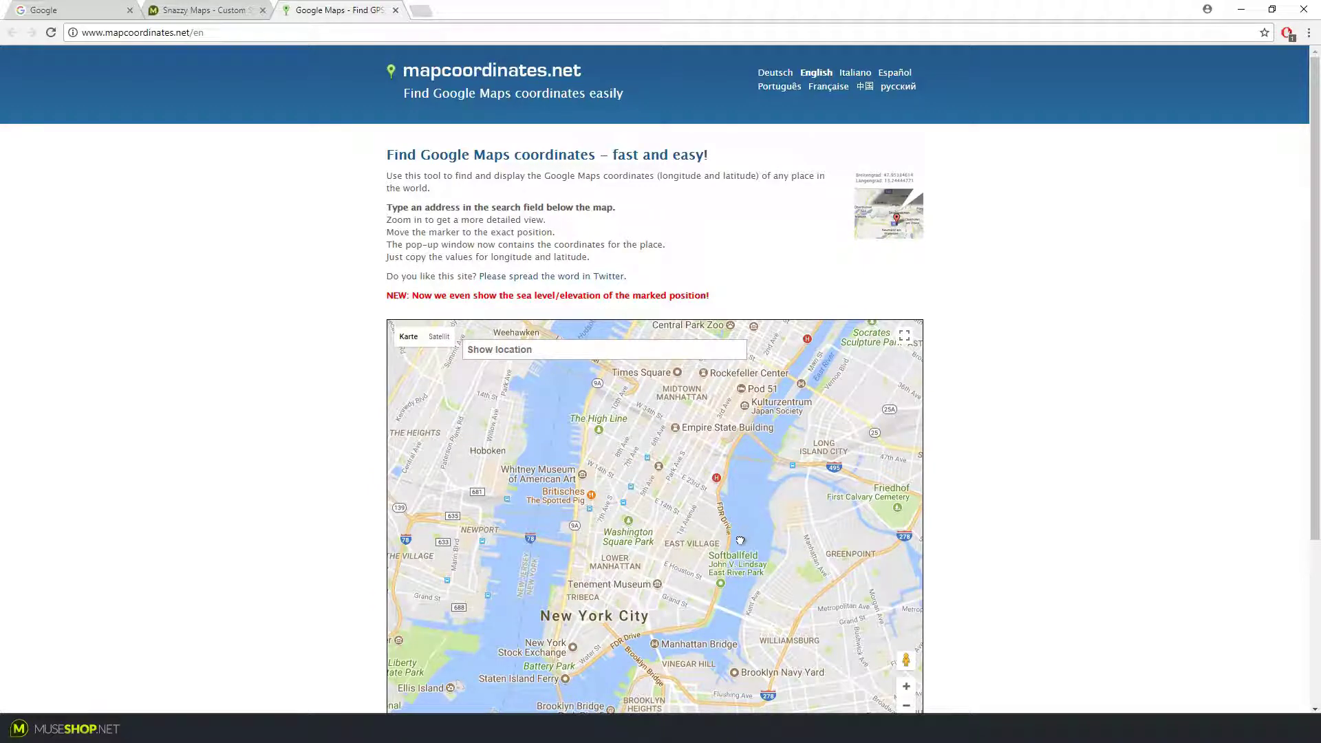
pyautogui.scroll(-1, 803, 509)
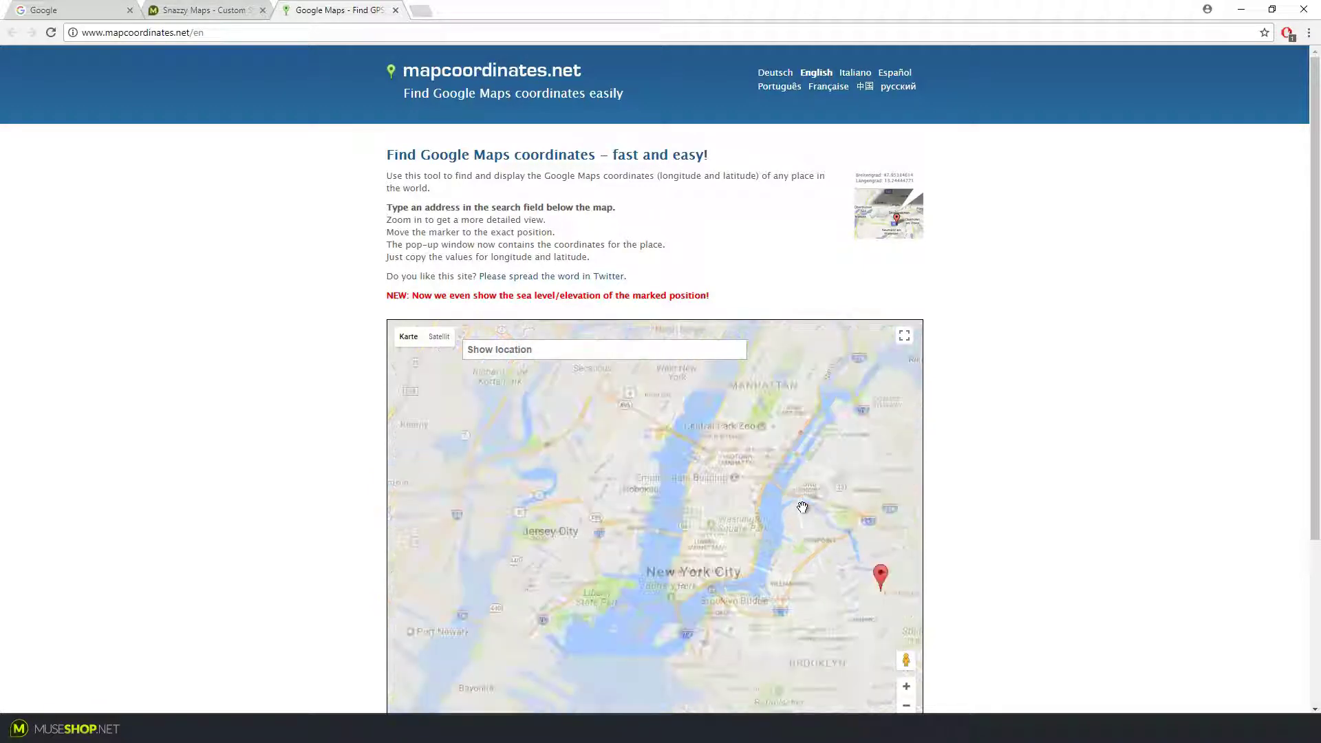
# - Pin the marker just north of Washington Square Park and select latitude 40.73516784
pyautogui.moveTo(881, 575)
pyautogui.mouseDown()
pyautogui.moveTo(750, 522)
pyautogui.moveTo(719, 494)
pyautogui.mouseUp()
pyautogui.scroll(2, 770, 542)
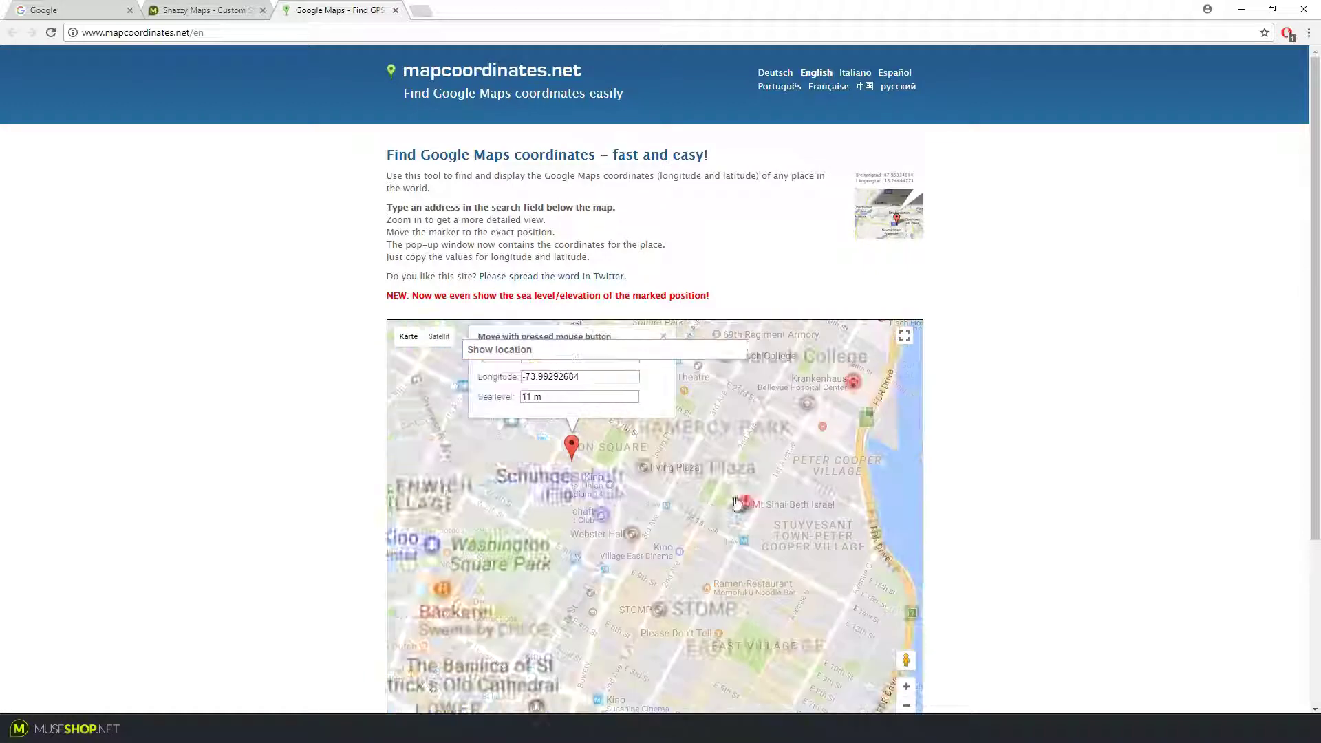
pyautogui.scroll(-1, 736, 492)
pyautogui.moveTo(736, 492); pyautogui.dragTo(705, 531)
pyautogui.scroll(-2, 988, 404)
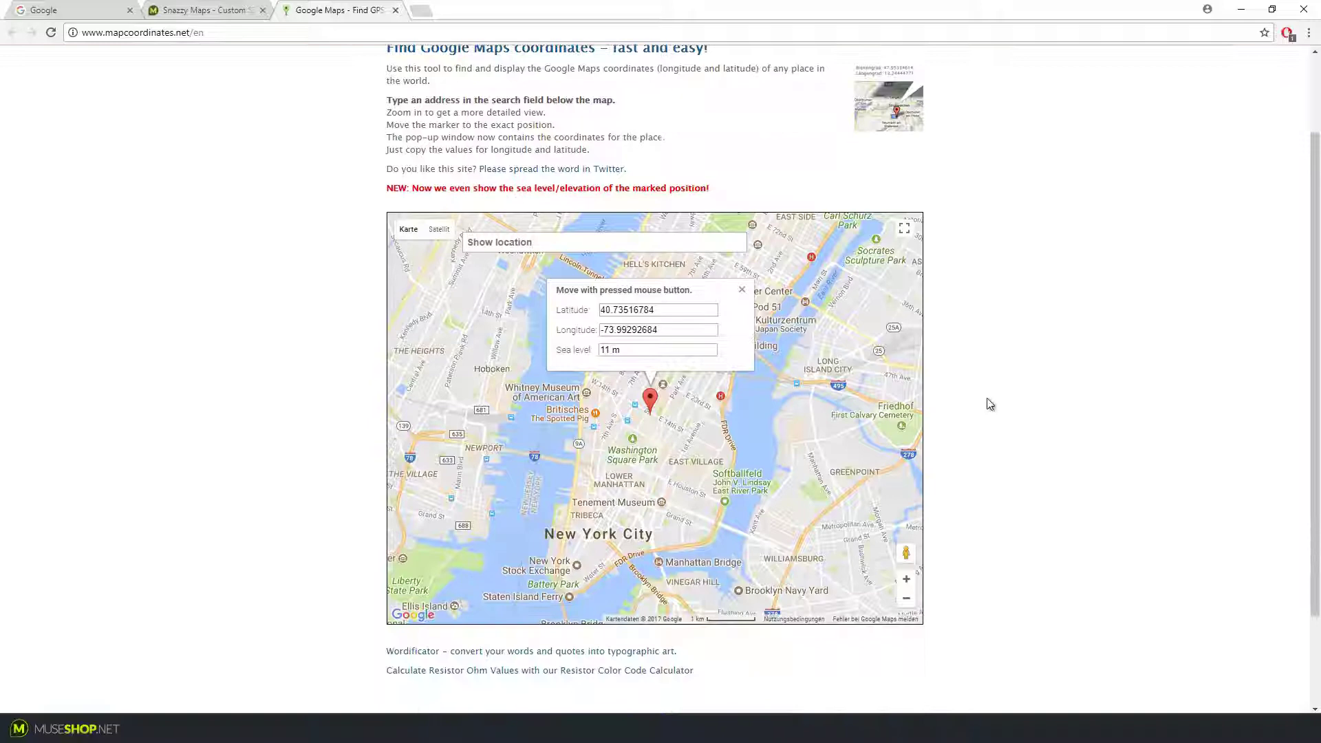
pyautogui.scroll(1, 1021, 396)
pyautogui.moveTo(676, 346); pyautogui.dragTo(190, 351)
pyautogui.hotkey('ctrl', 'c')
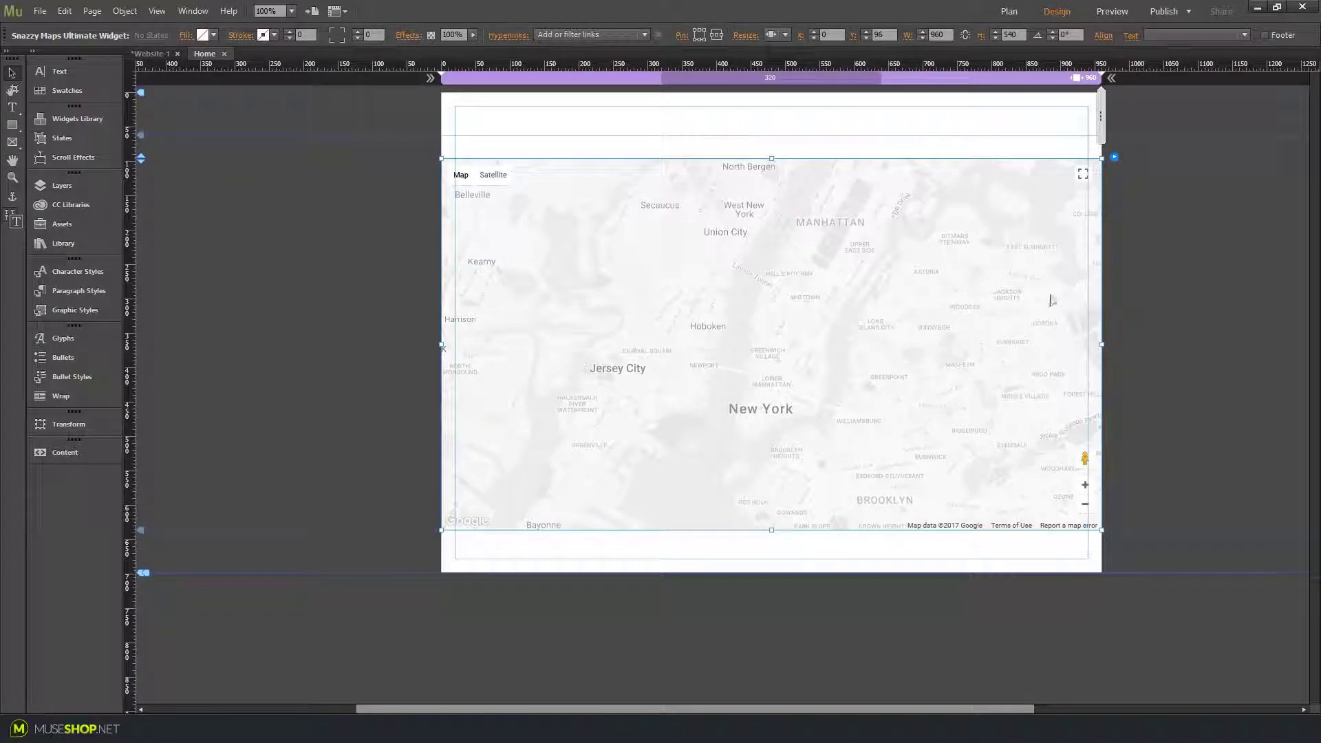
# - Paste 40.73516784 into the widget's Map center Latitude
pyautogui.click(1107, 161)
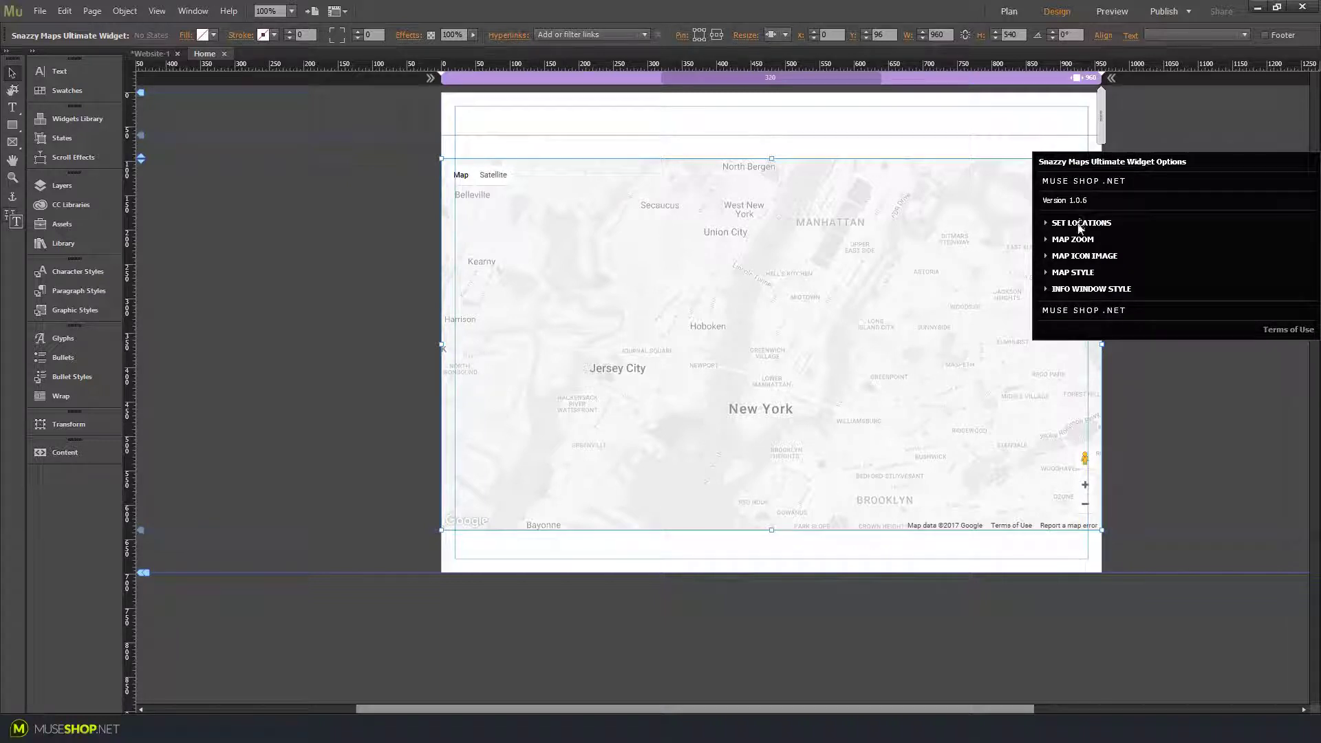
pyautogui.click(1079, 224)
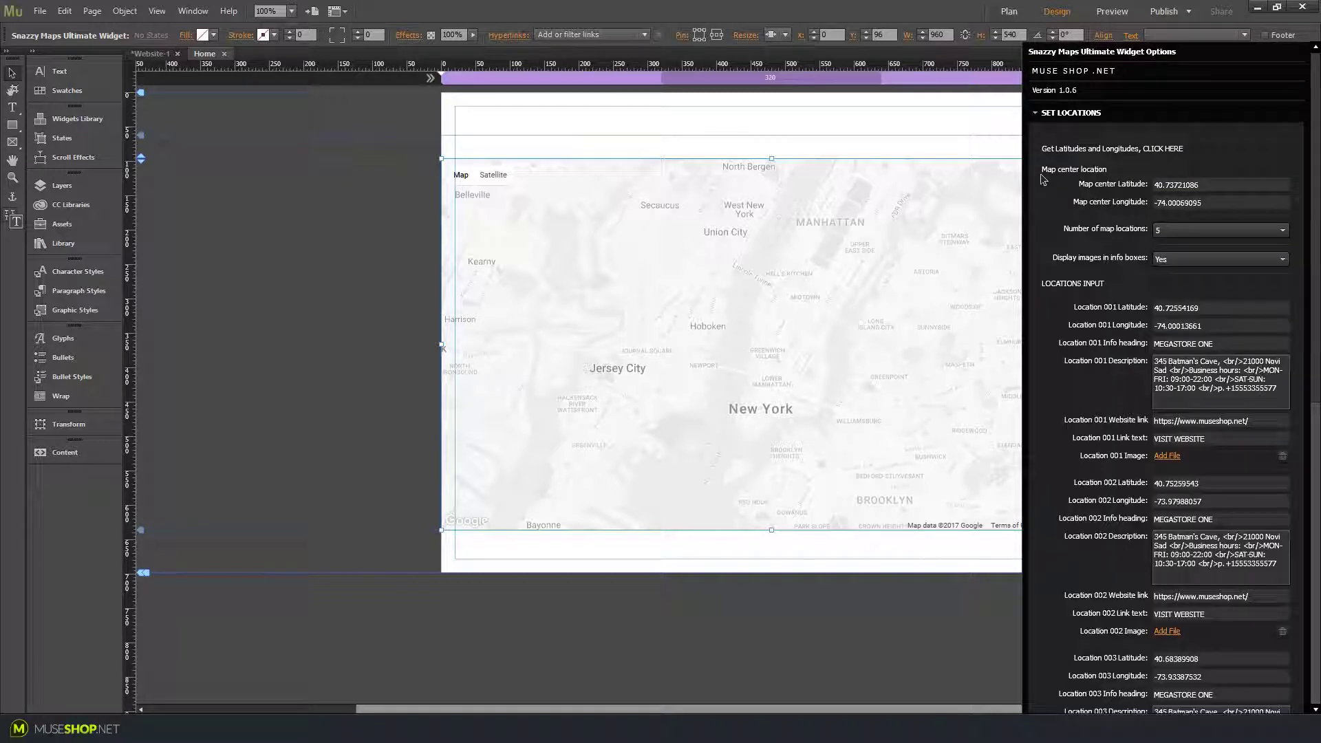
pyautogui.moveTo(1244, 186); pyautogui.dragTo(572, 200)
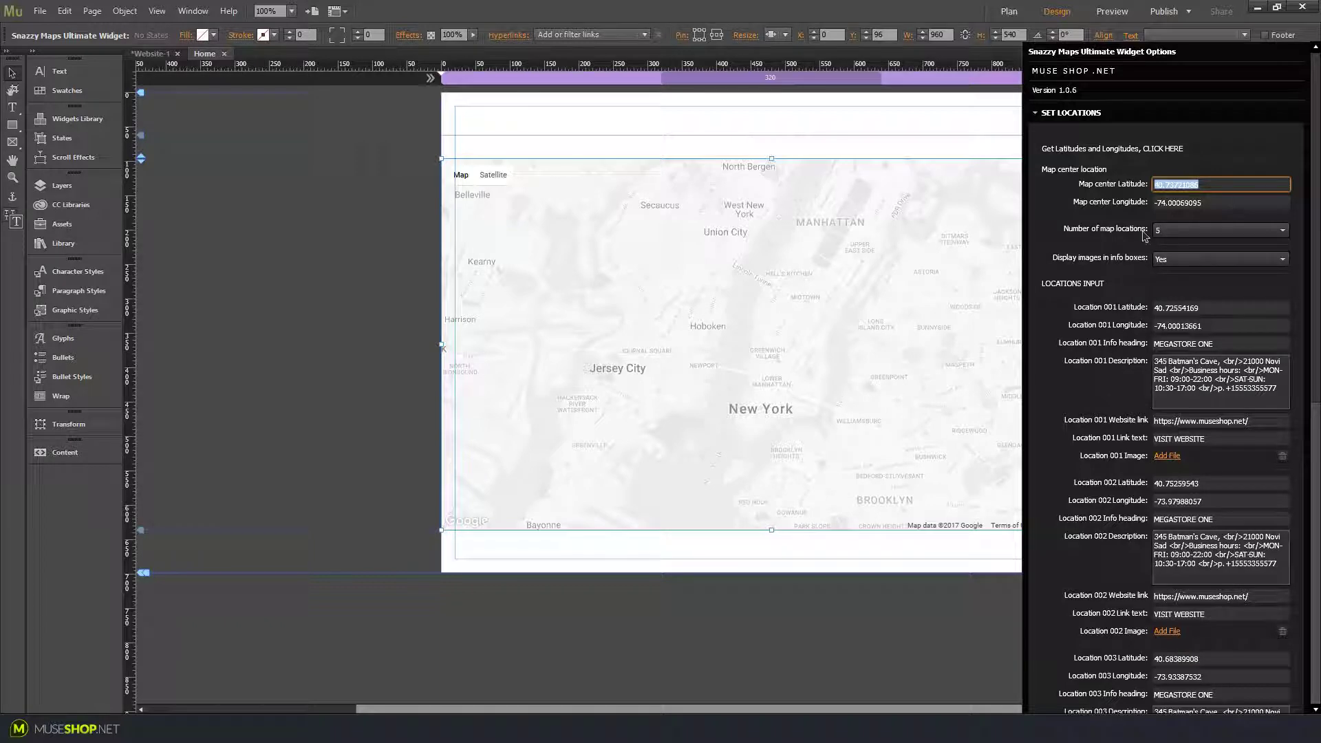
pyautogui.hotkey('ctrl', 'v')
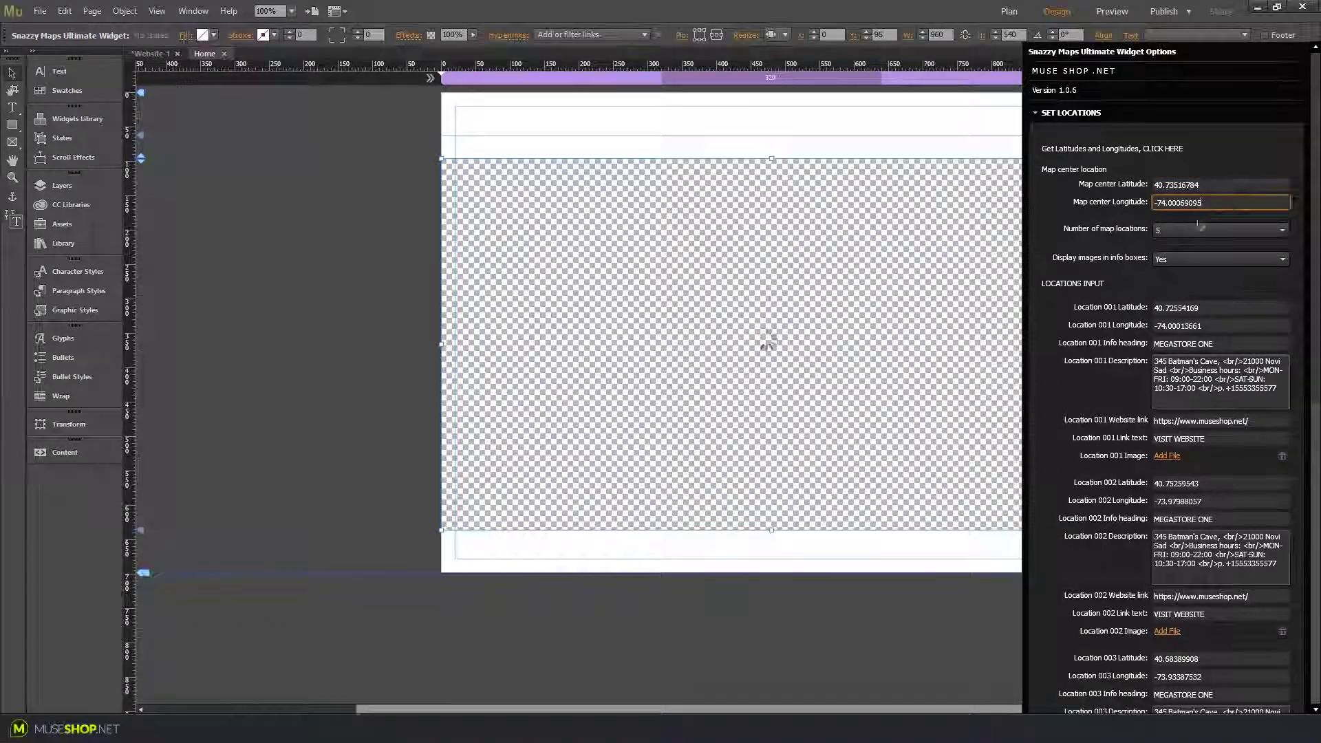
# - Copy longitude -73.99292684 from the coordinates page into Map center Longitude
pyautogui.hotkey('alt', 'Tab')
pyautogui.click(671, 368)
pyautogui.hotkey('ctrl', 'c')
pyautogui.hotkey('alt', 'Tab')
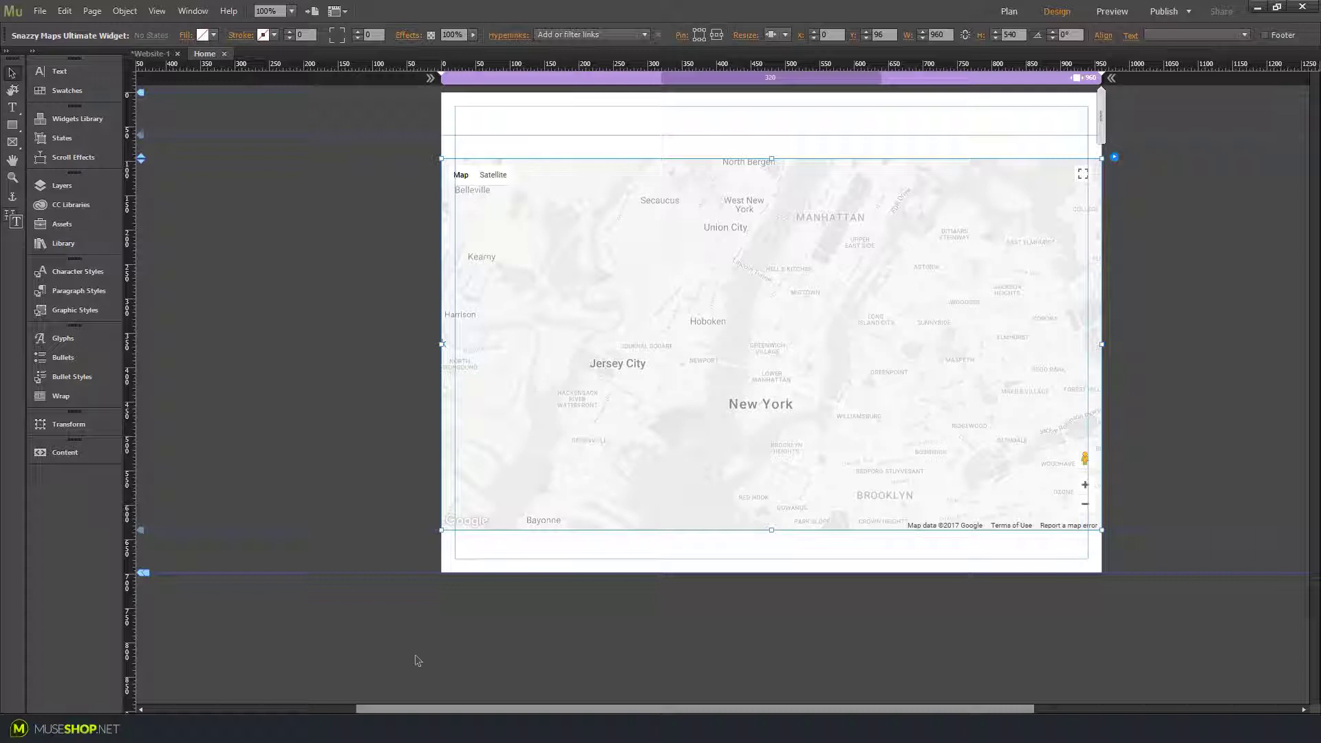
pyautogui.click(1115, 161)
pyautogui.moveTo(1203, 204); pyautogui.dragTo(1157, 205)
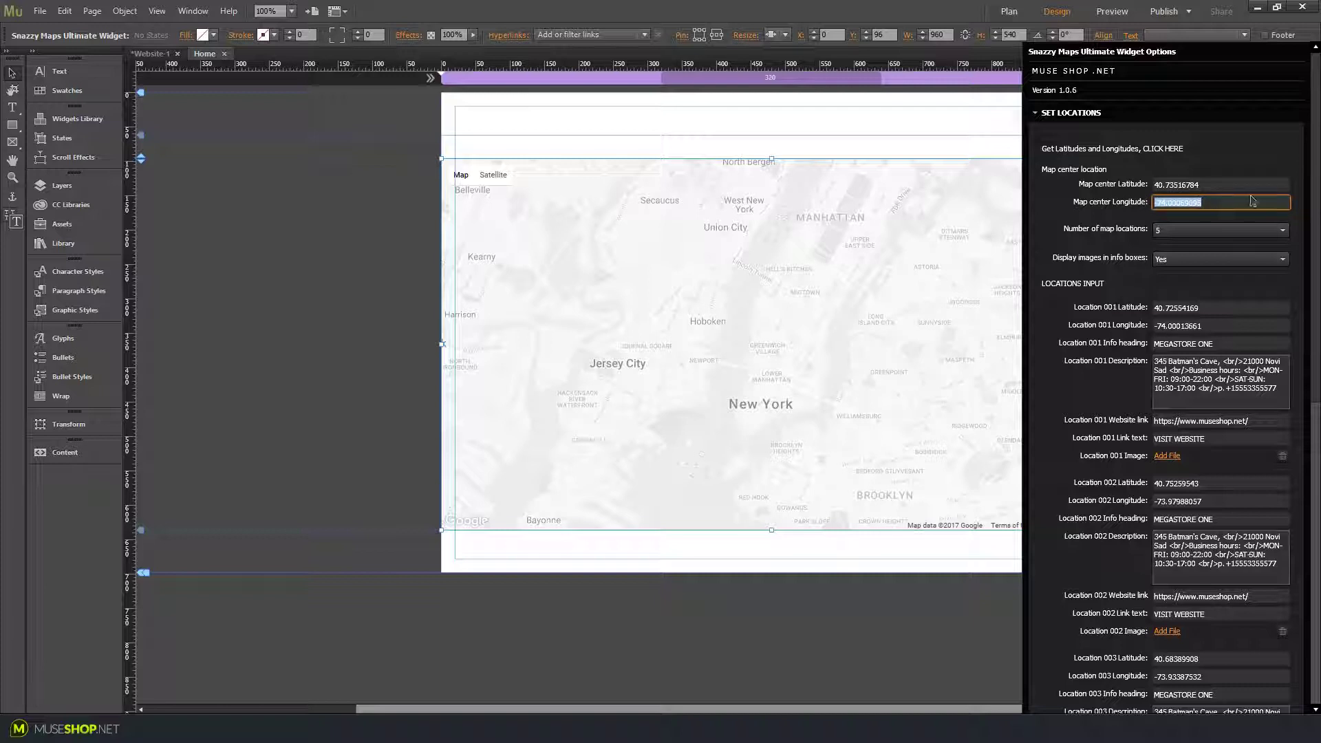
pyautogui.hotkey('ctrl', 'v')
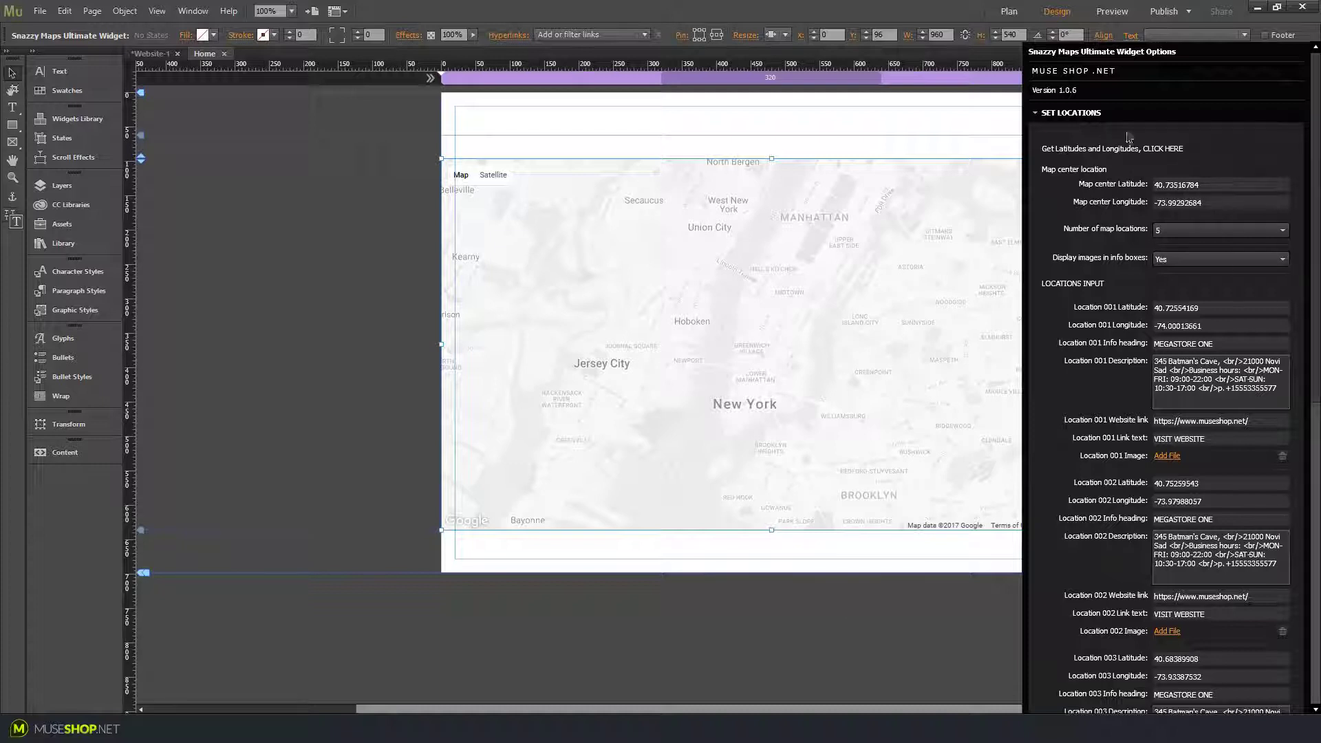
# - Set the map icon image to the purple cart pin, map-markers-ultimate-by-museshop.net-06.png
pyautogui.click(1048, 112)
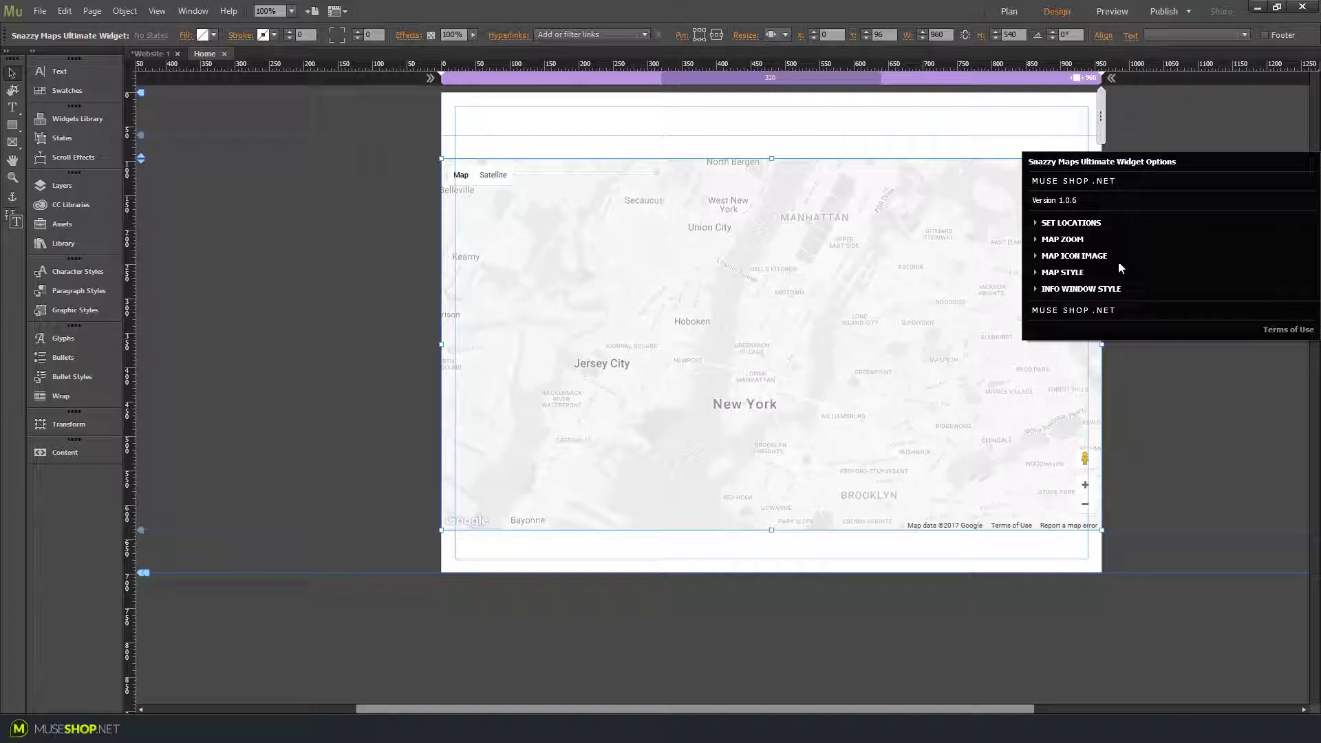
pyautogui.click(1087, 256)
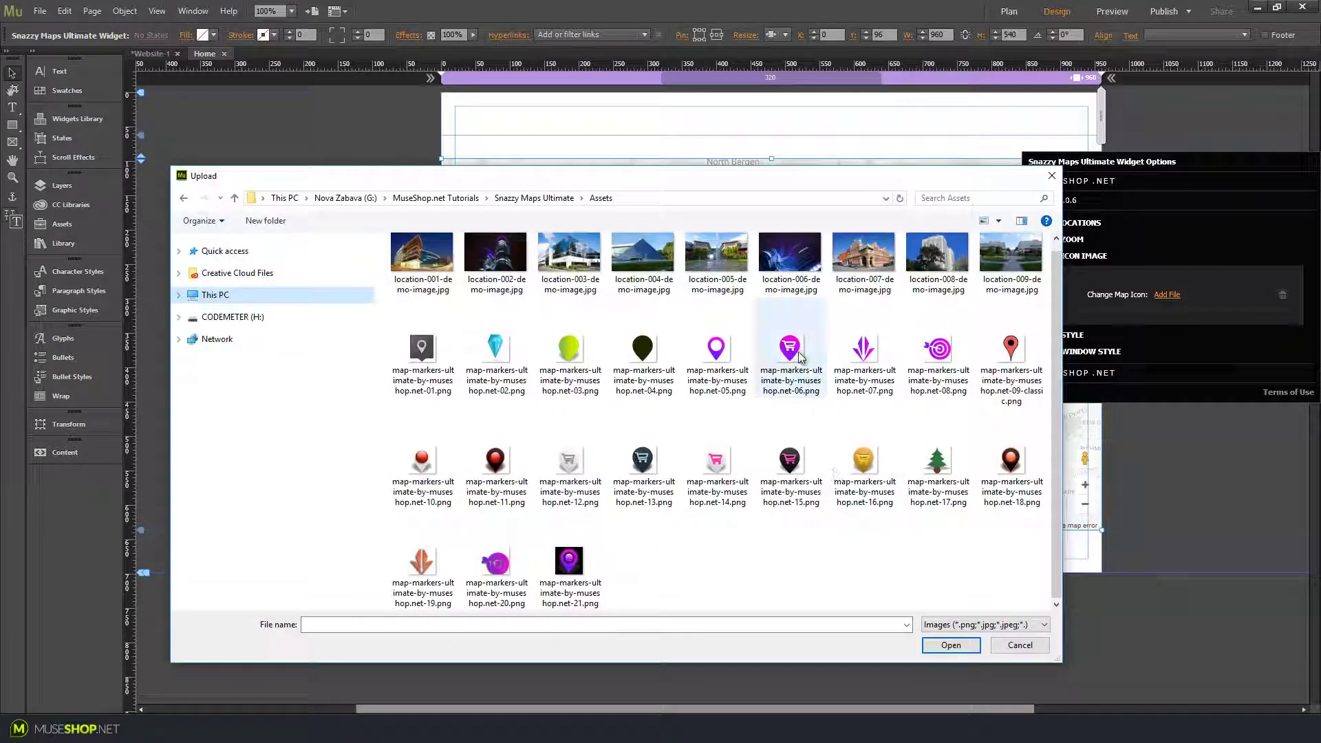
pyautogui.click(815, 368)
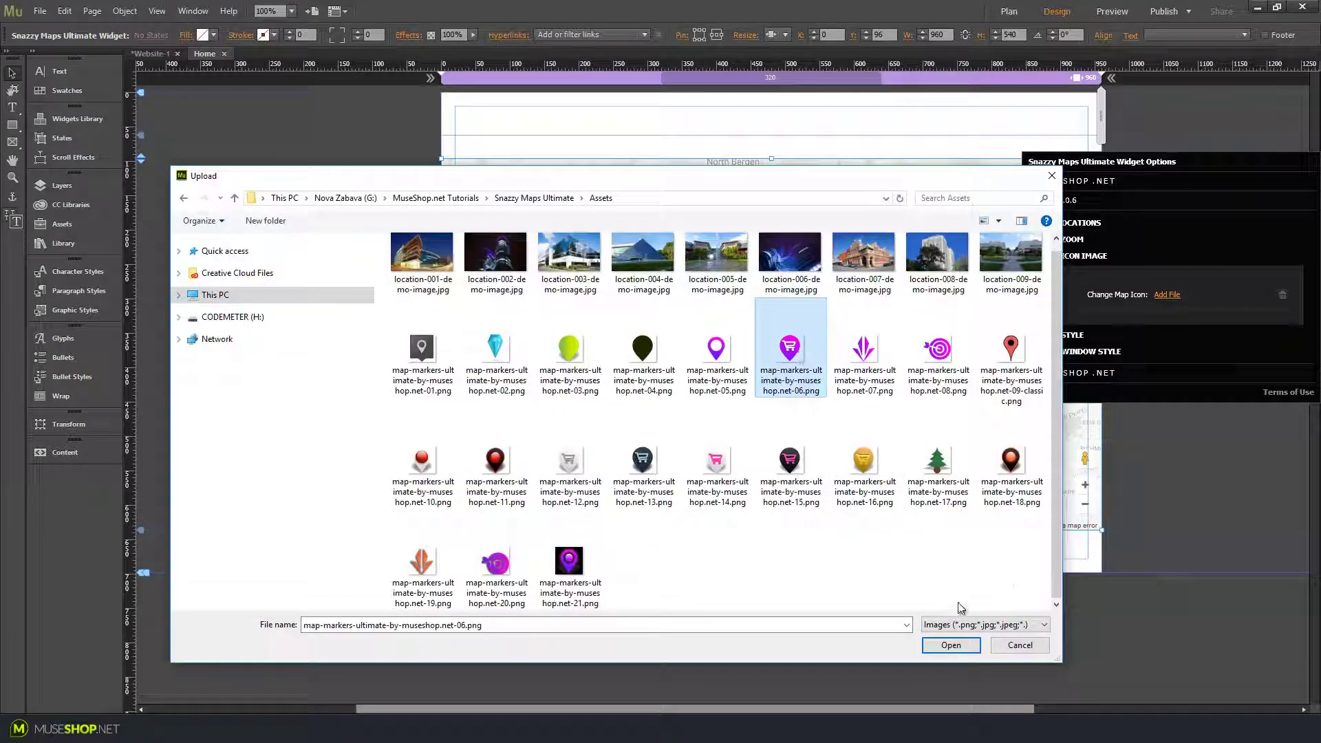
pyautogui.click(1005, 641)
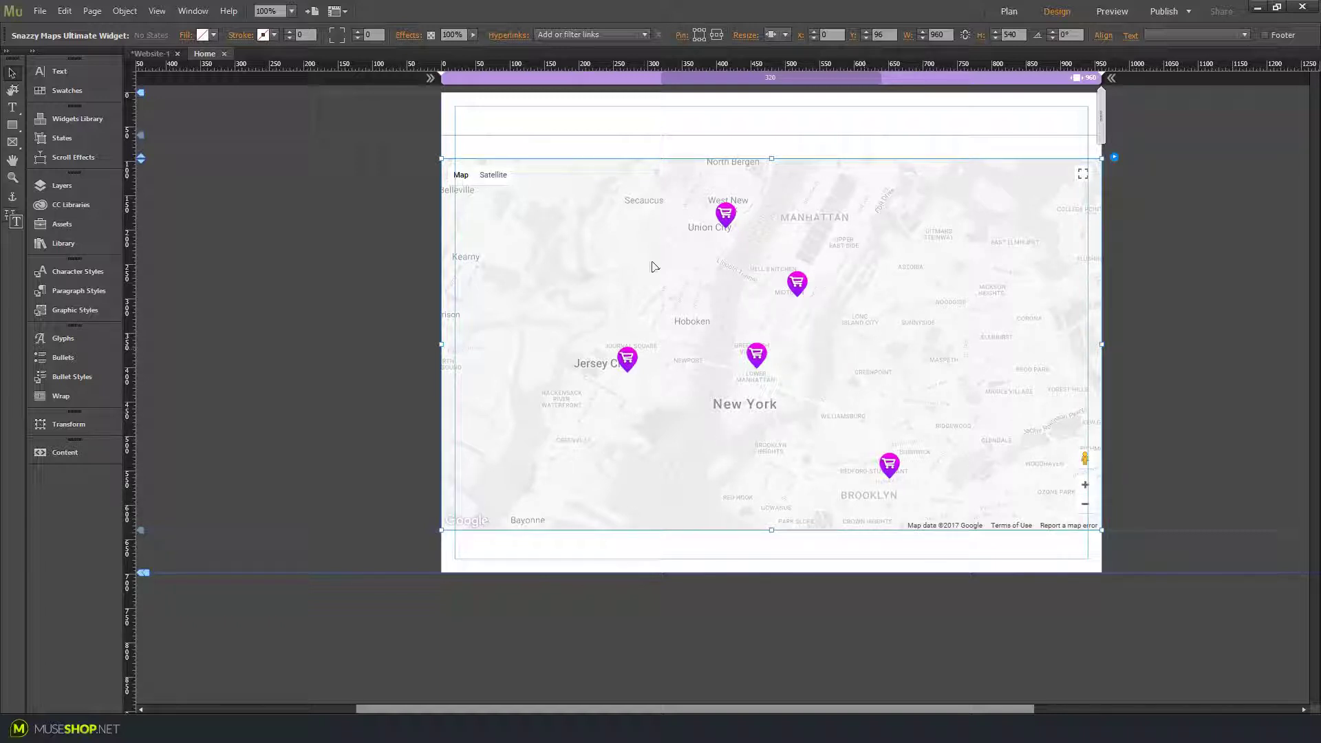
# - Change Number of map locations from 5 to 3 in SET LOCATIONS
pyautogui.click(1114, 157)
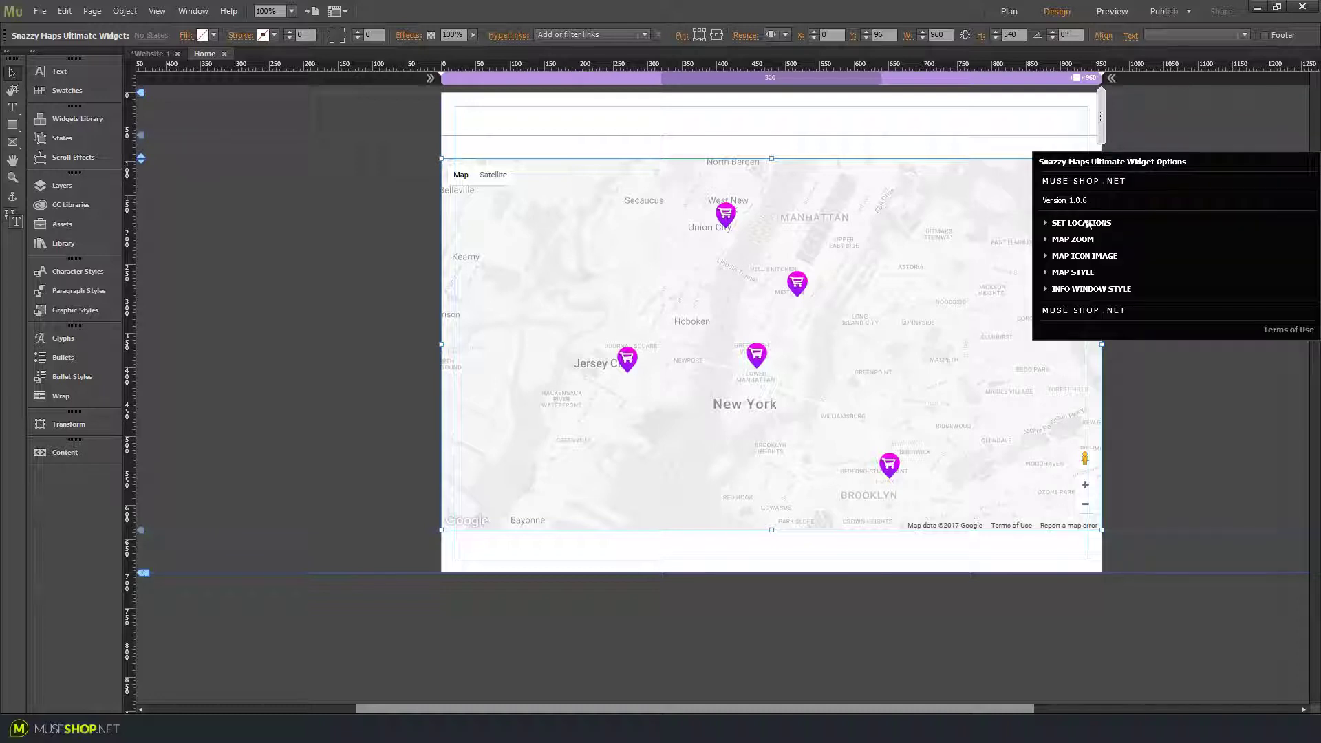
pyautogui.click(1071, 223)
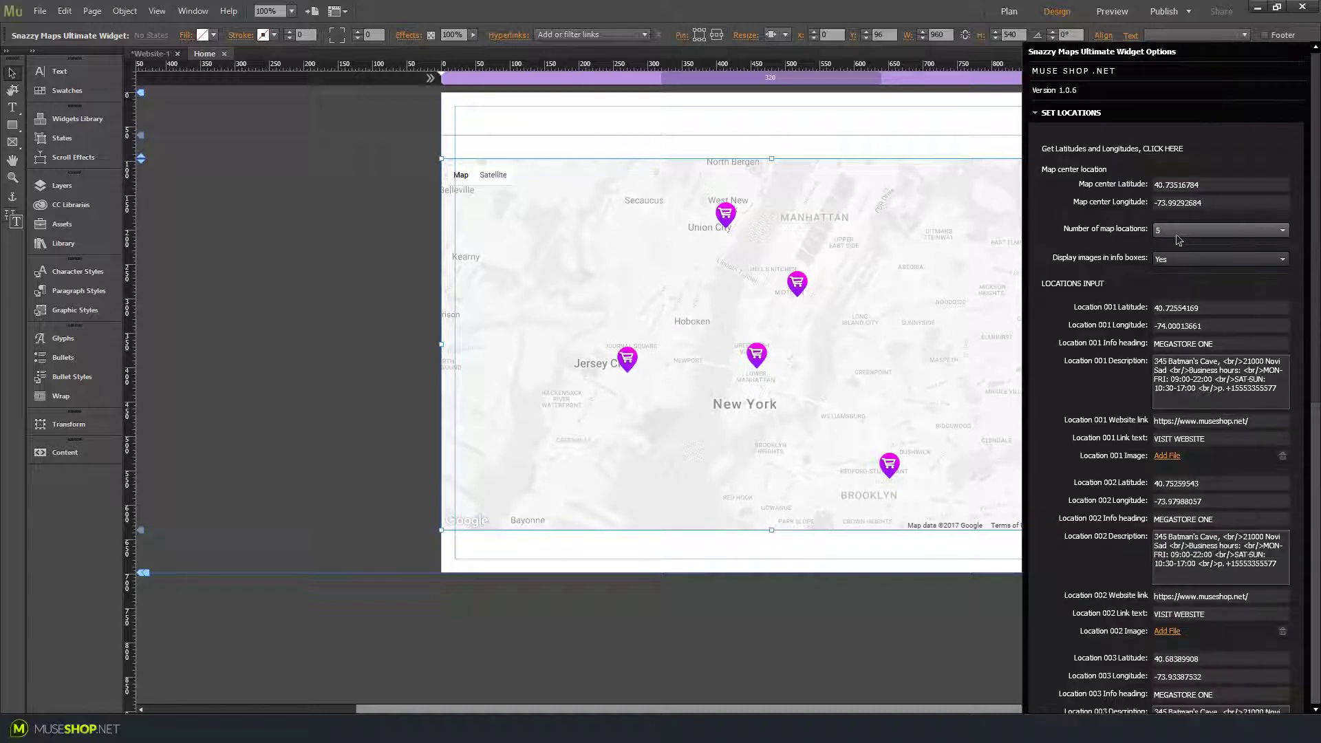
pyautogui.click(1259, 232)
pyautogui.click(1183, 275)
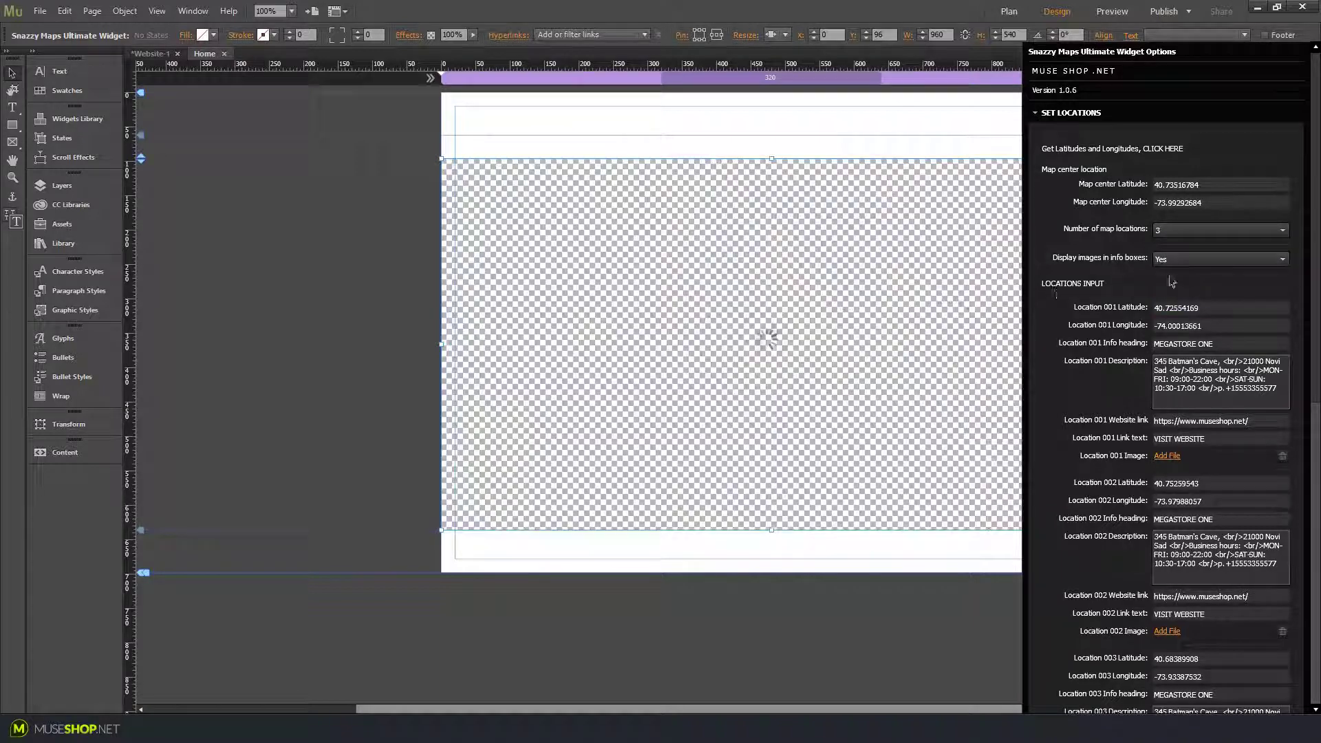
pyautogui.moveTo(1315, 231); pyautogui.dragTo(1306, 516)
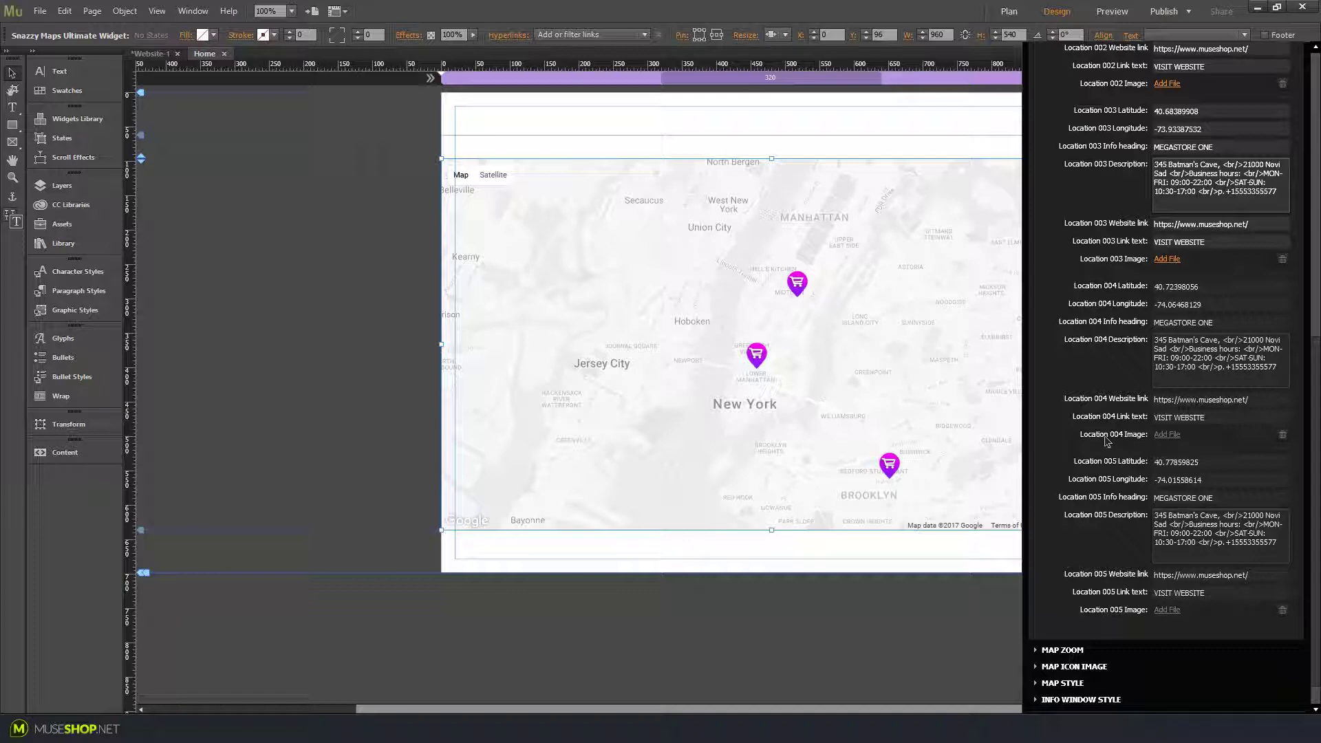
# - Drop the marker on the building near 1st Avenue and E 3rd St, then select latitude 40.72473471
pyautogui.moveTo(152, 730)
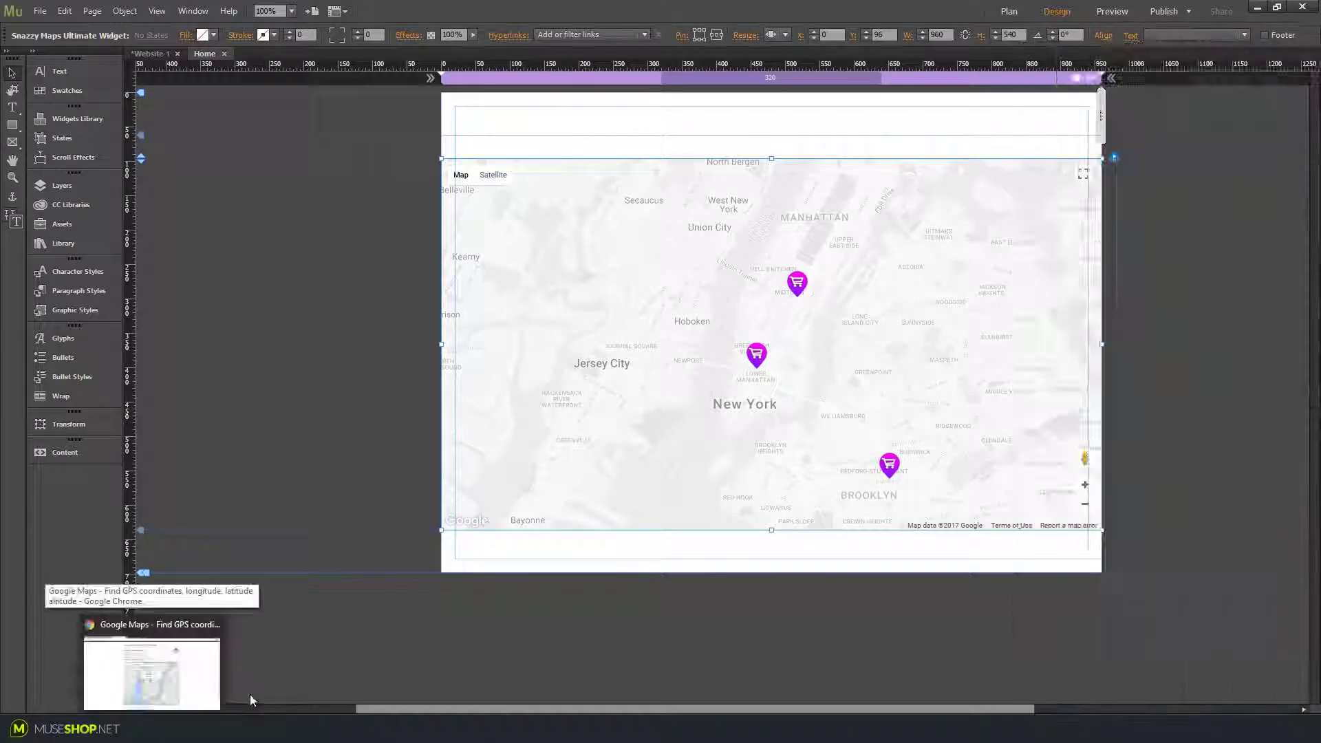
pyautogui.hotkey('alt', 'Tab')
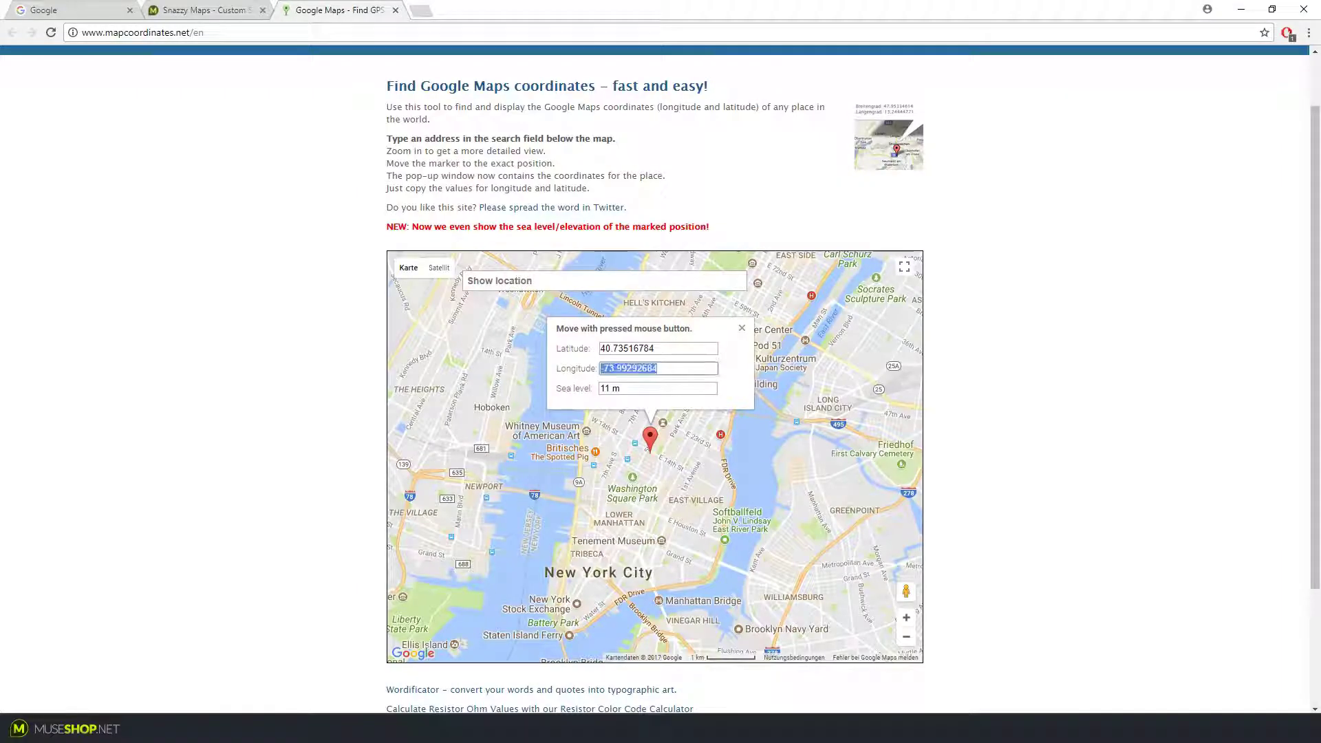
pyautogui.click(742, 328)
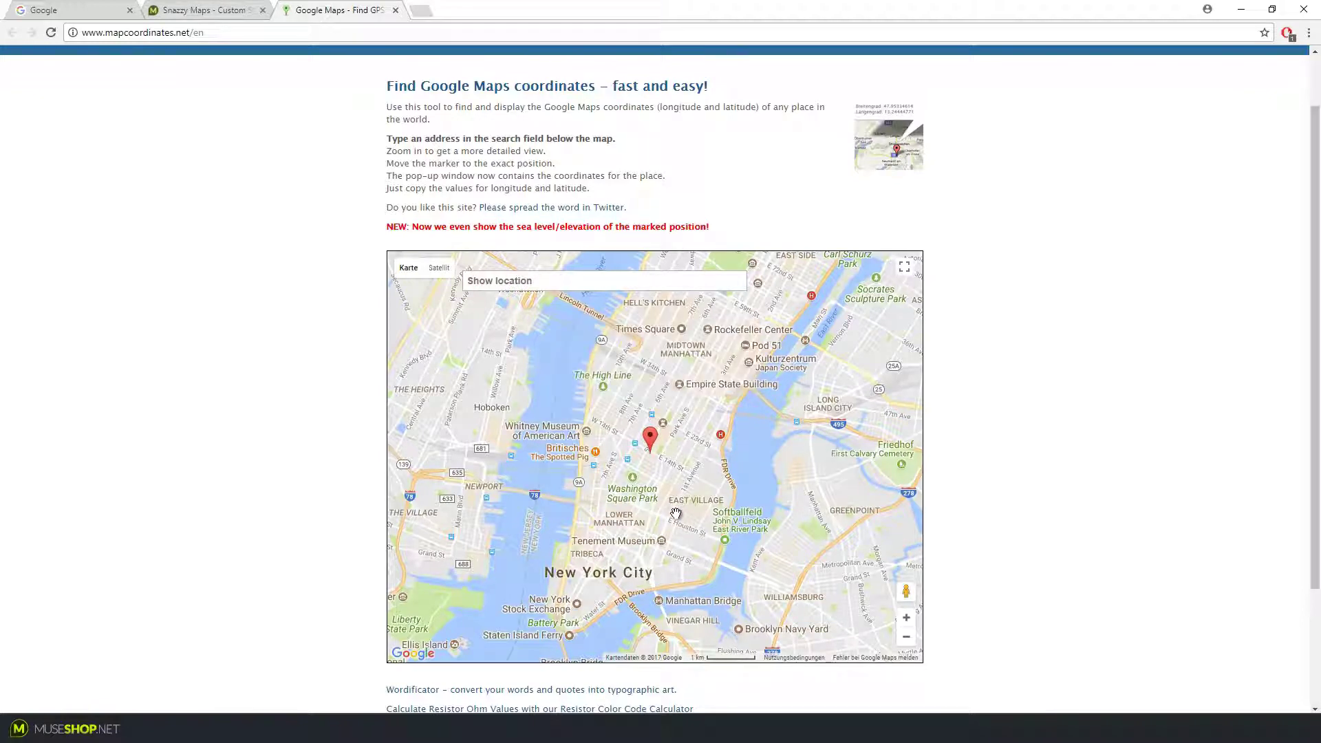
pyautogui.moveTo(654, 440); pyautogui.dragTo(682, 504)
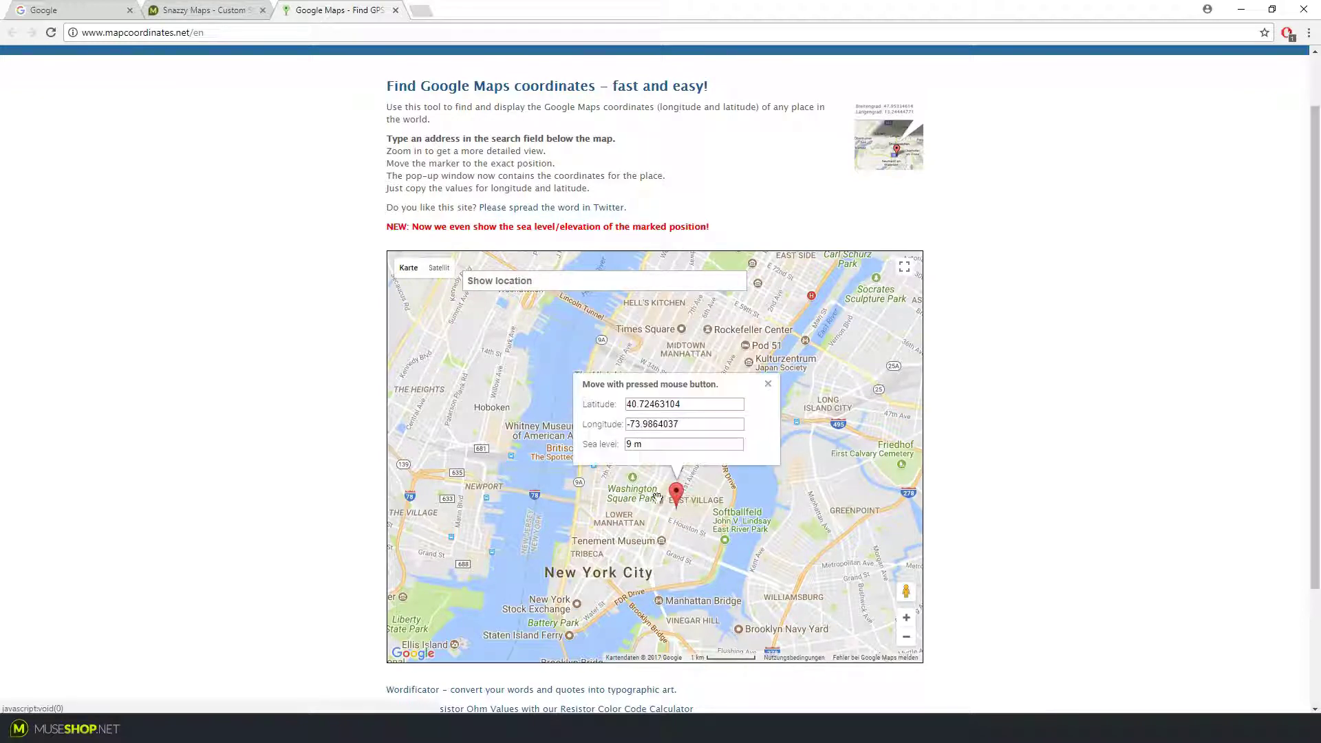
pyautogui.click(907, 622)
pyautogui.scroll(5, 712, 476)
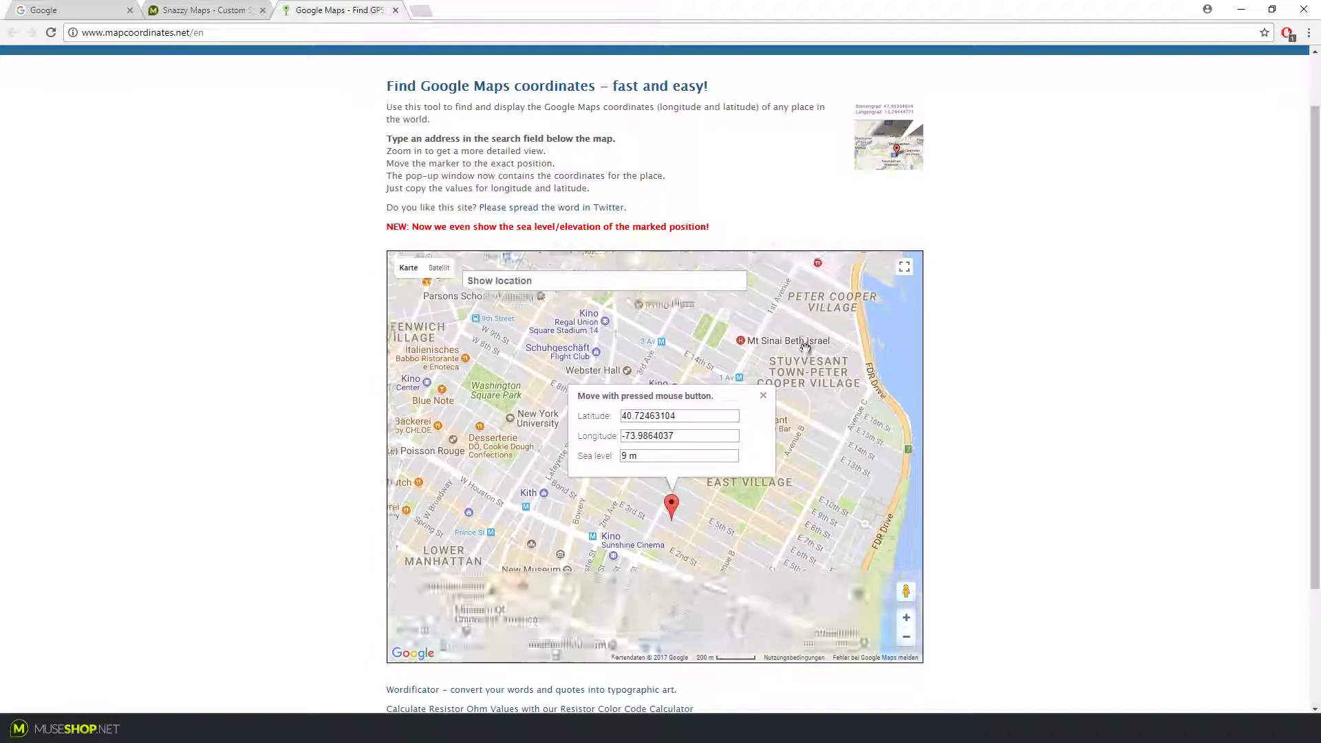
pyautogui.moveTo(729, 475); pyautogui.dragTo(572, 439)
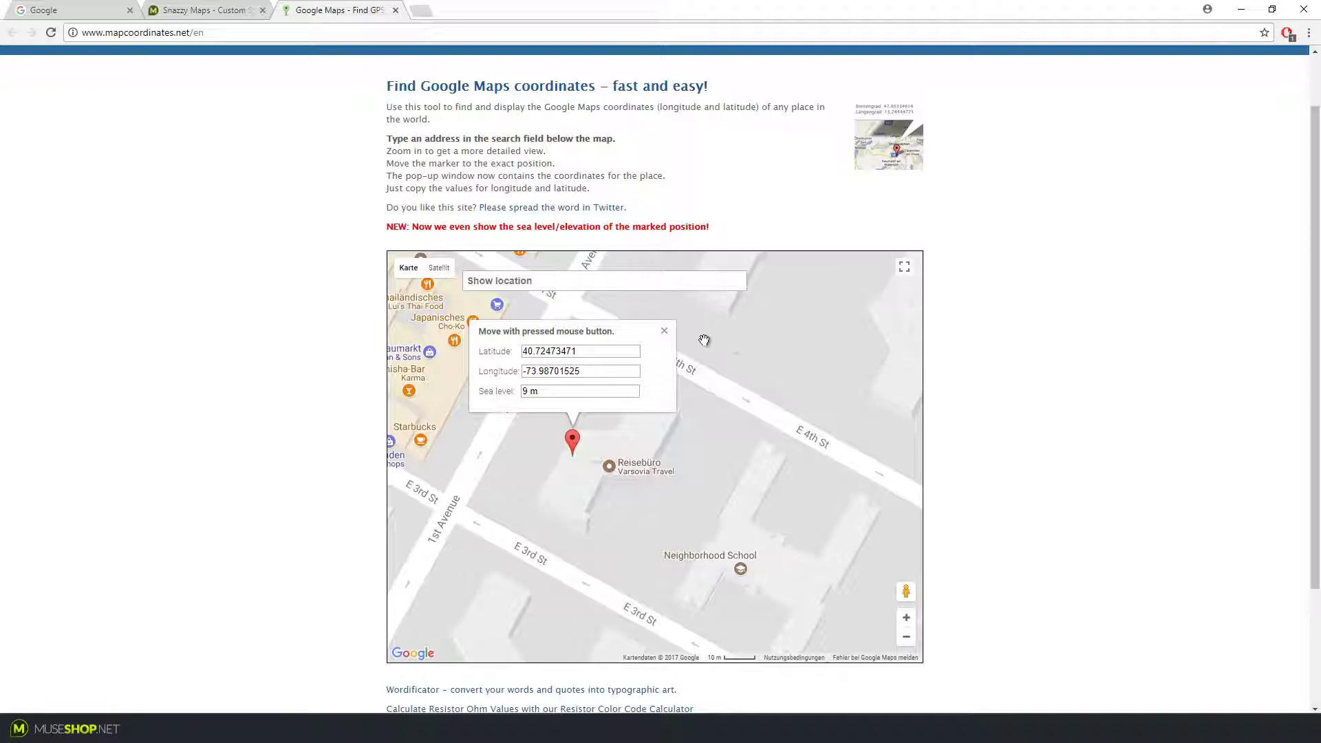
pyautogui.click(588, 351)
pyautogui.hotkey('ctrl', 'c')
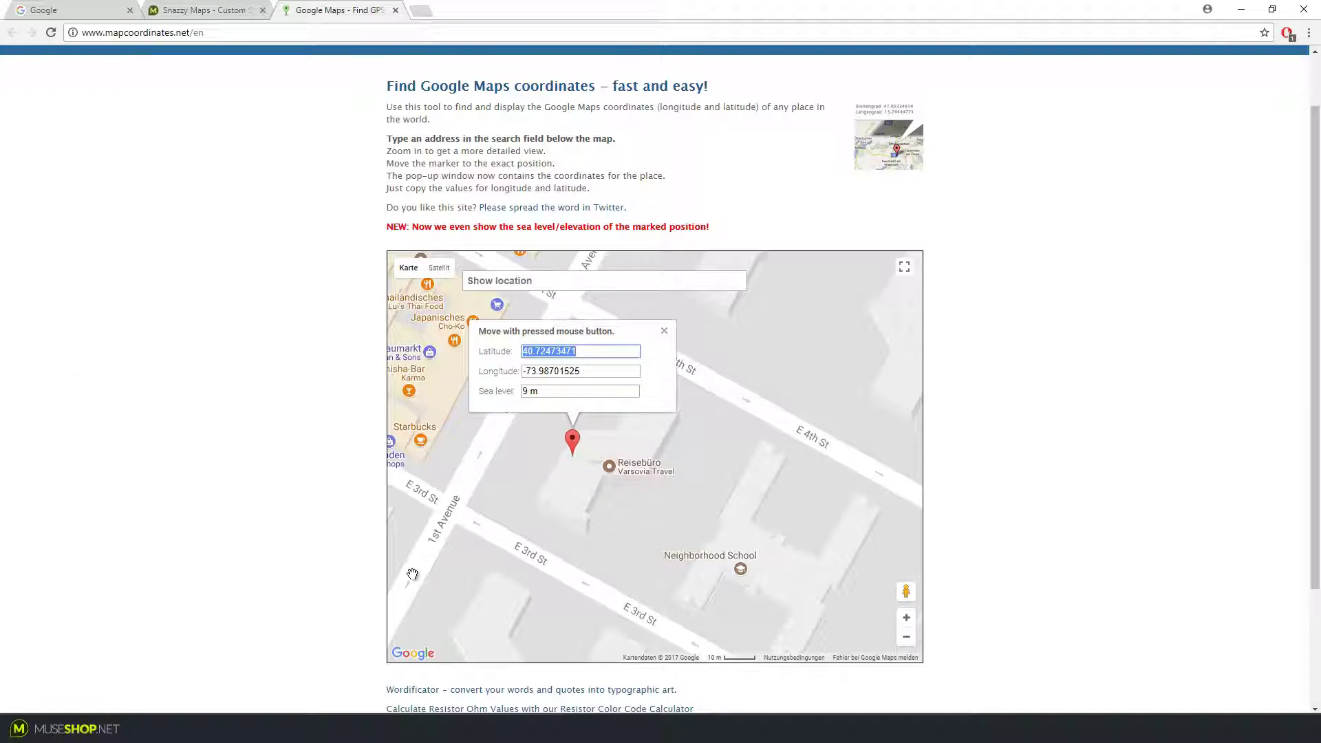
pyautogui.hotkey('alt', 'Tab')
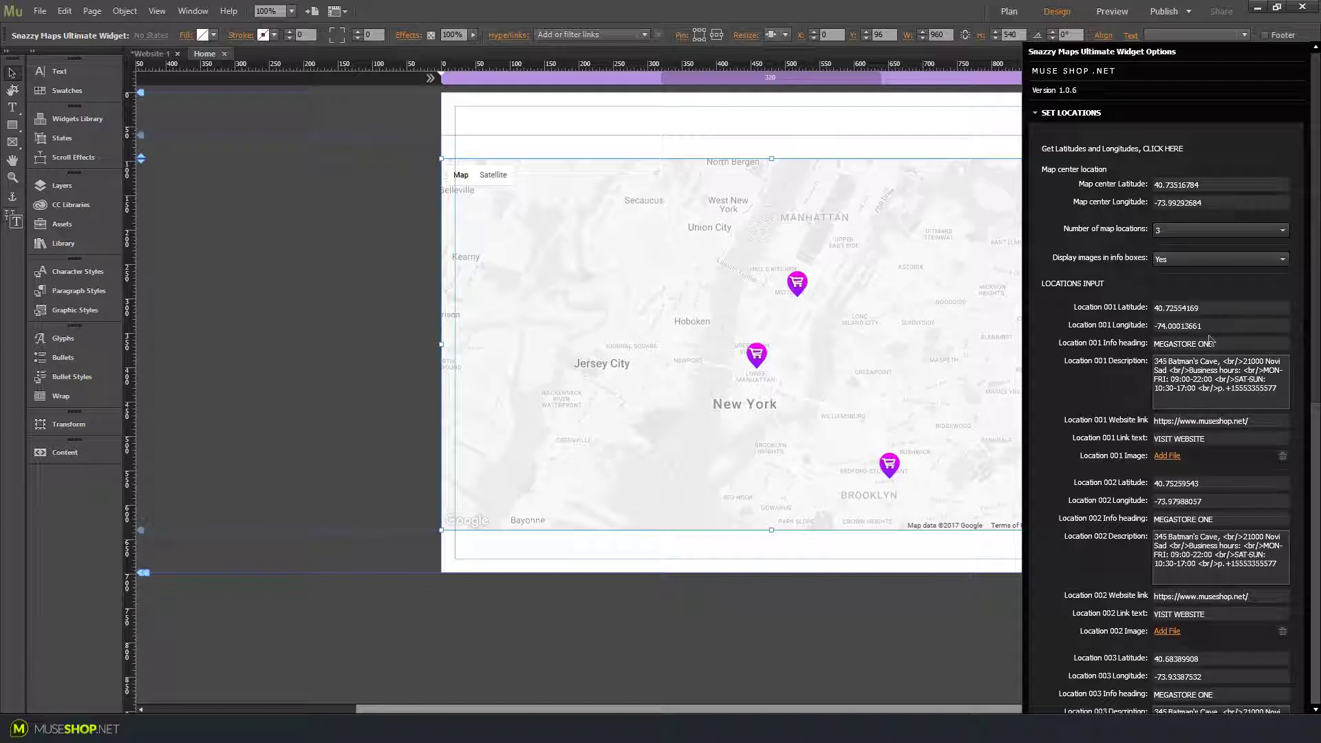
# - Paste latitude 40.72473471 into Location 001 Latitude
pyautogui.scroll(-4, 1314, 413)
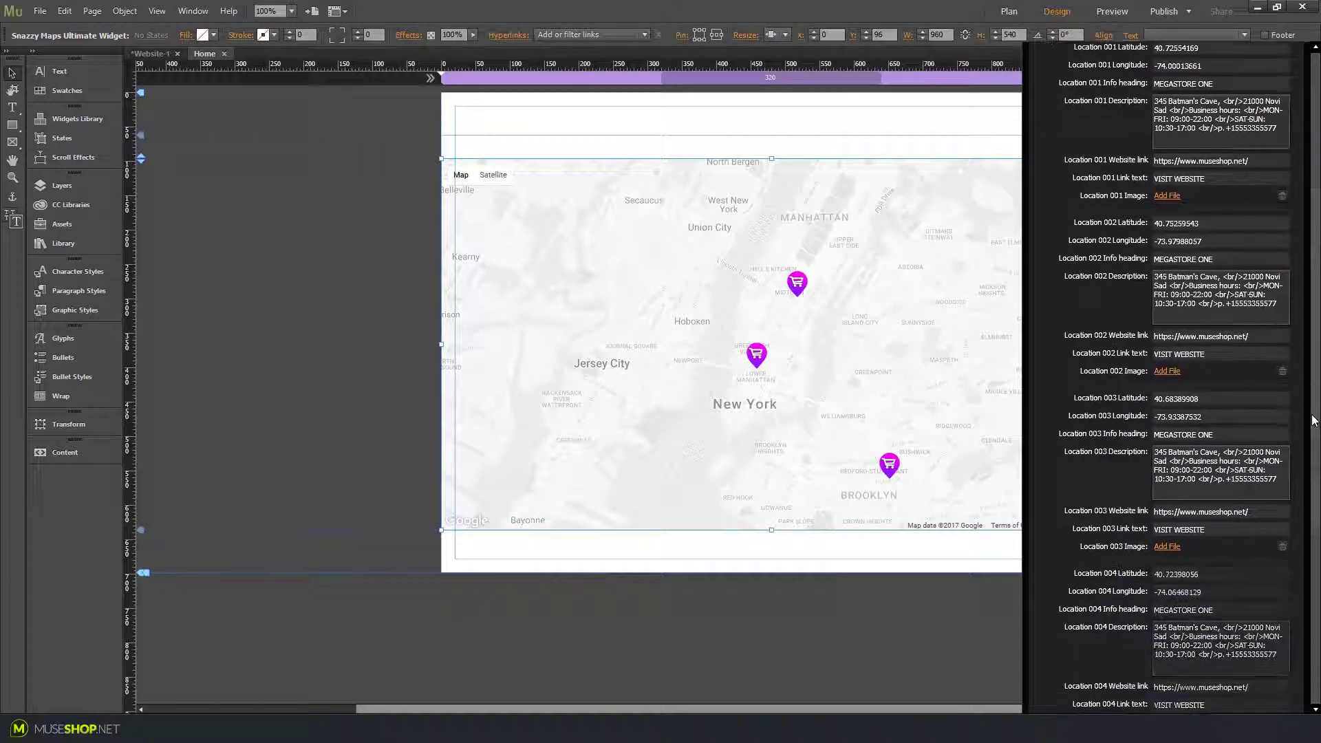
pyautogui.scroll(3, 1312, 421)
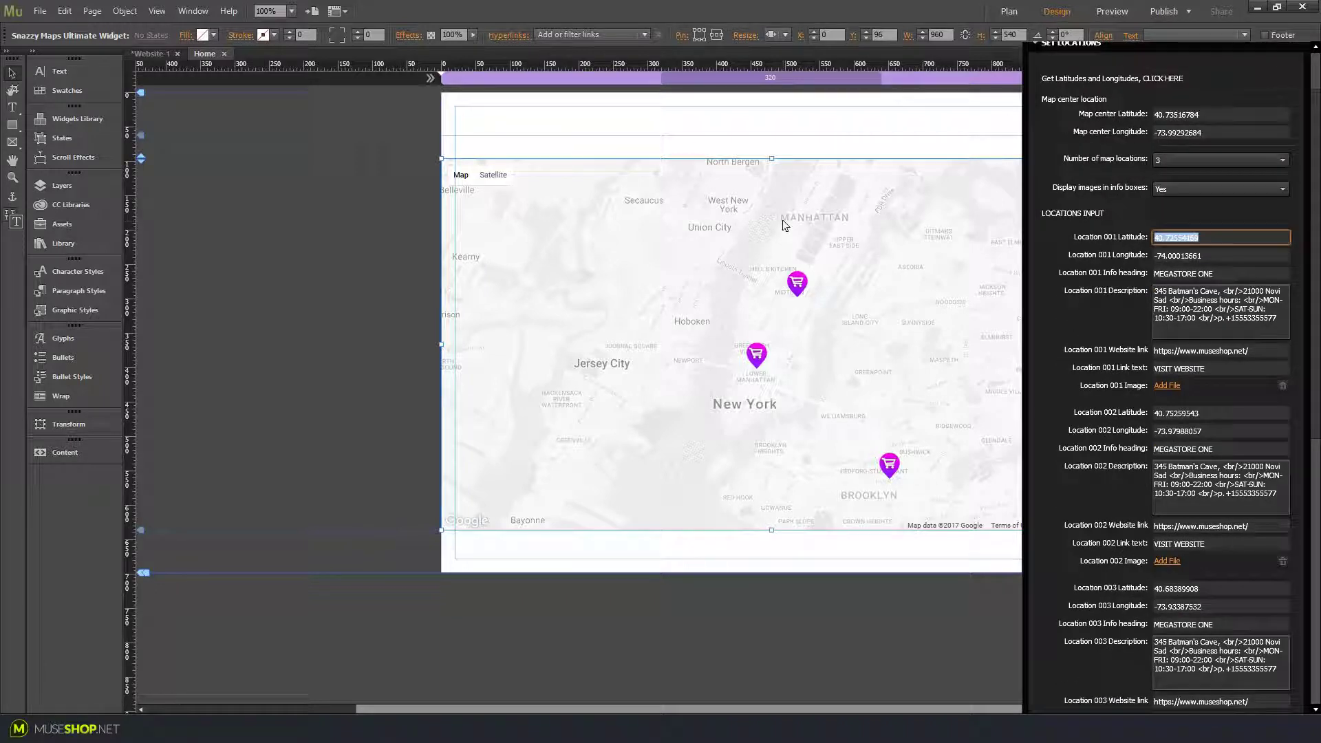
pyautogui.hotkey('ctrl', 'v')
pyautogui.press('Return')
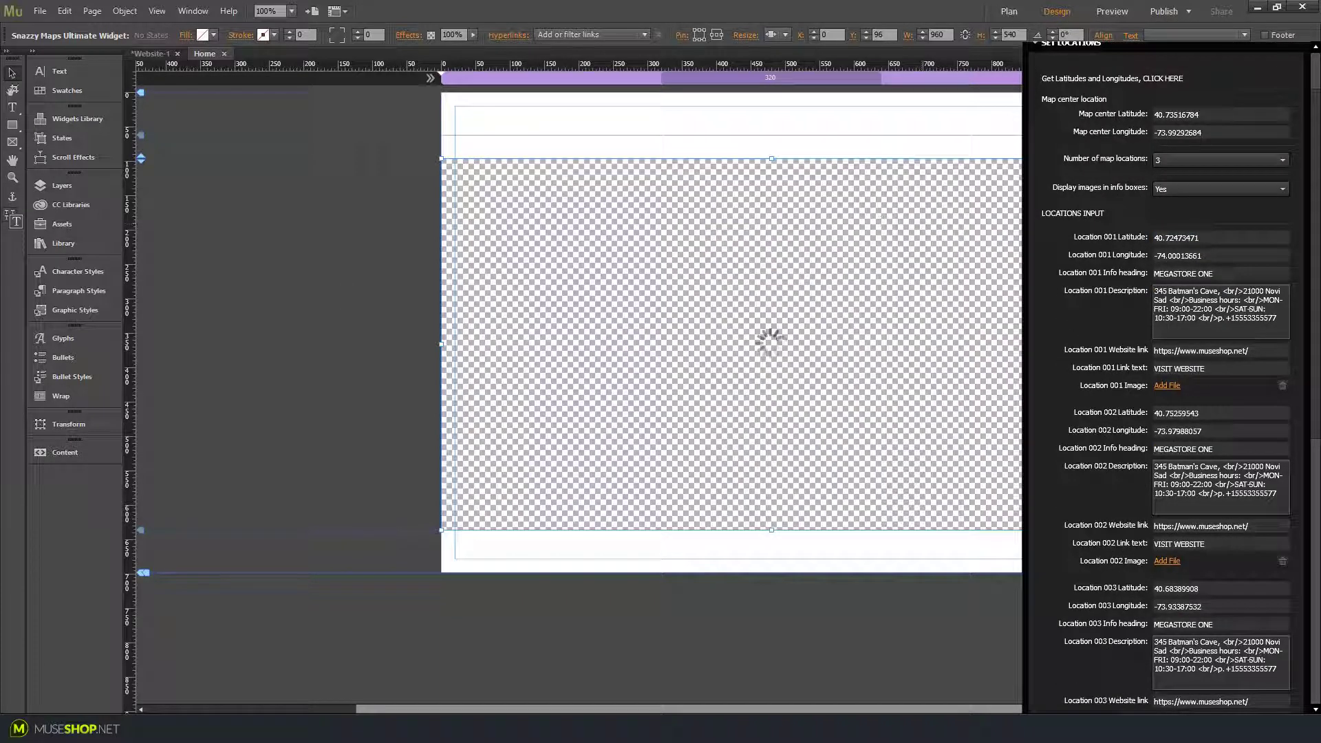
# - Copy longitude -73.98701525 from the browser into Location 001 Longitude
pyautogui.hotkey('alt', 'Tab')
pyautogui.click(583, 371)
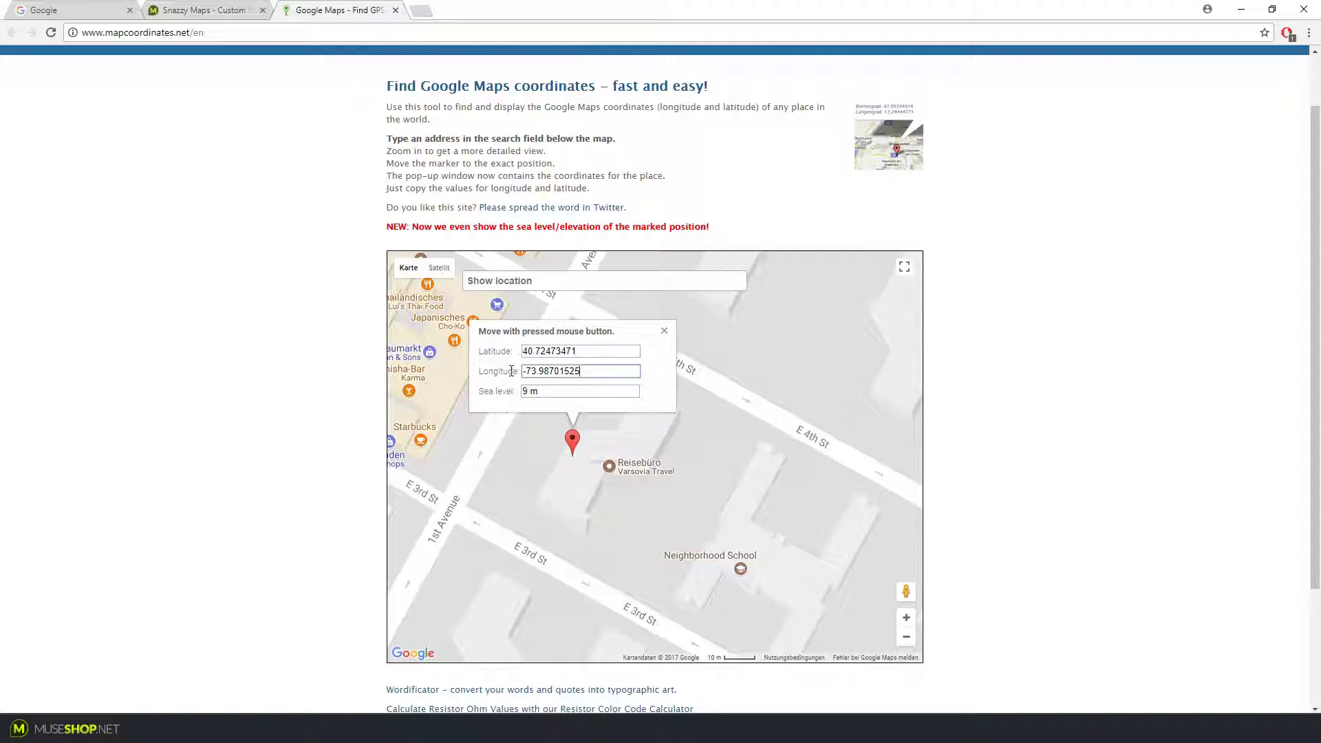
pyautogui.hotkey('ctrl', 'a')
pyautogui.hotkey('ctrl', 'c')
pyautogui.hotkey('alt', 'Tab')
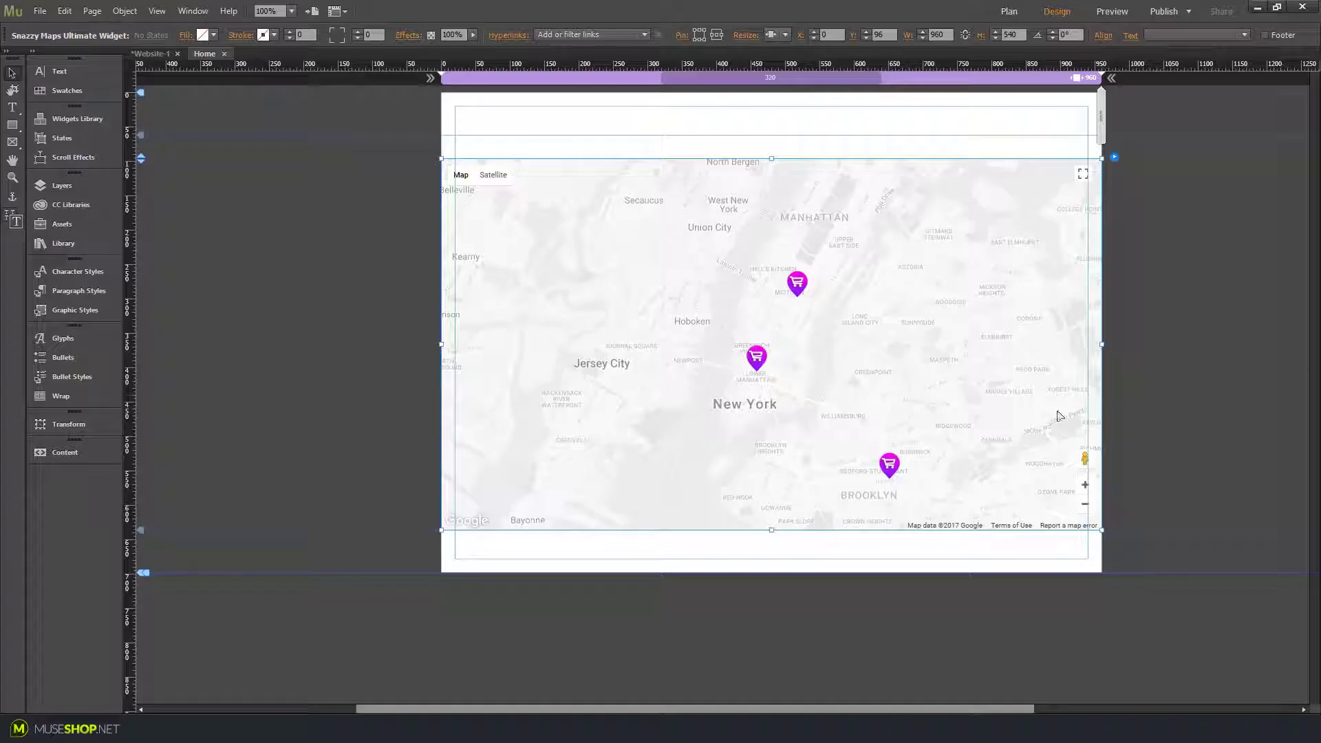
pyautogui.click(1116, 159)
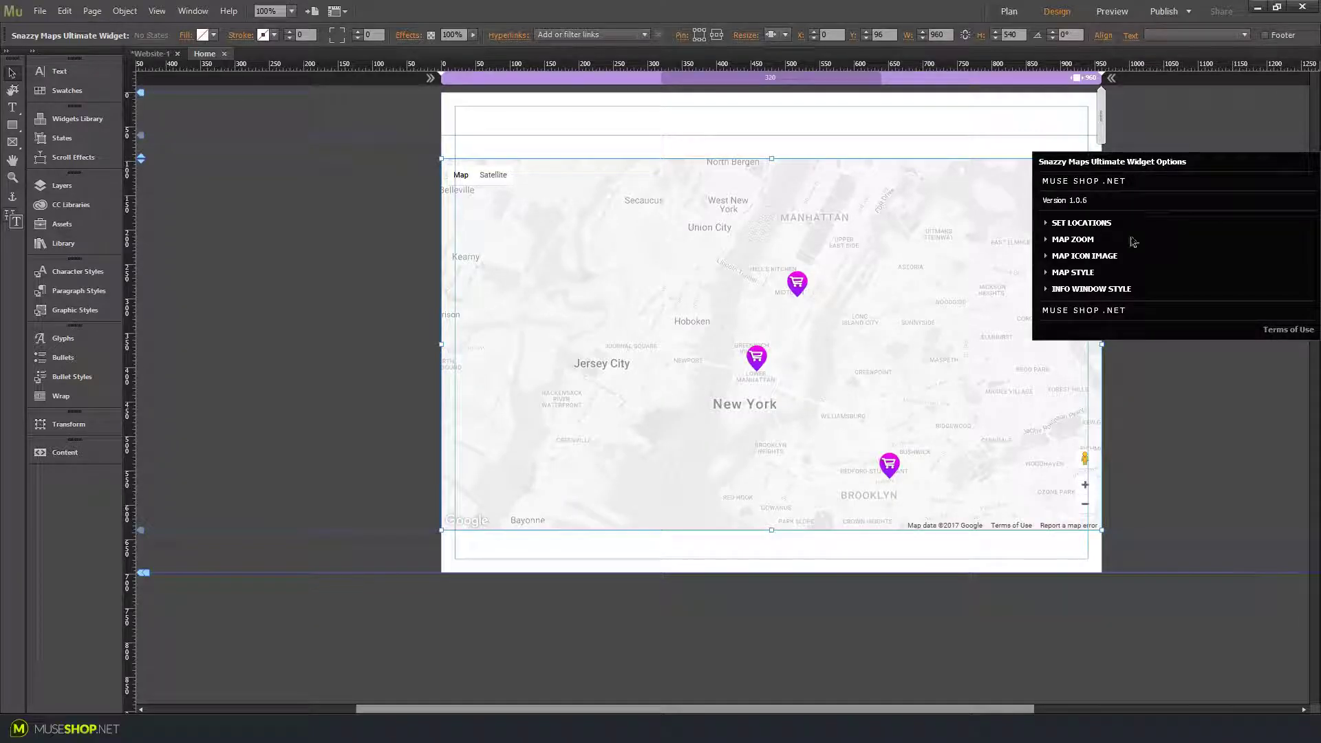
pyautogui.click(1089, 228)
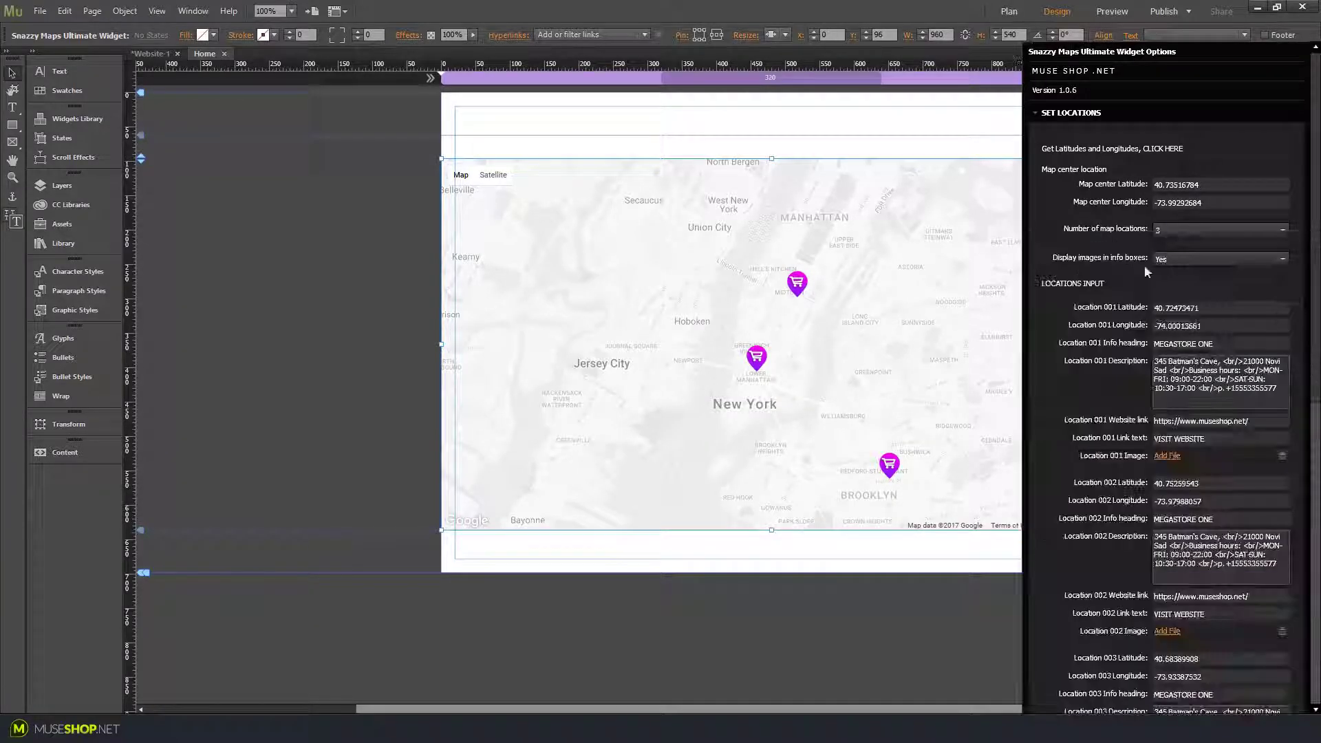
pyautogui.click(1209, 326)
pyautogui.hotkey('ctrl', 'a')
pyautogui.hotkey('ctrl', 'v')
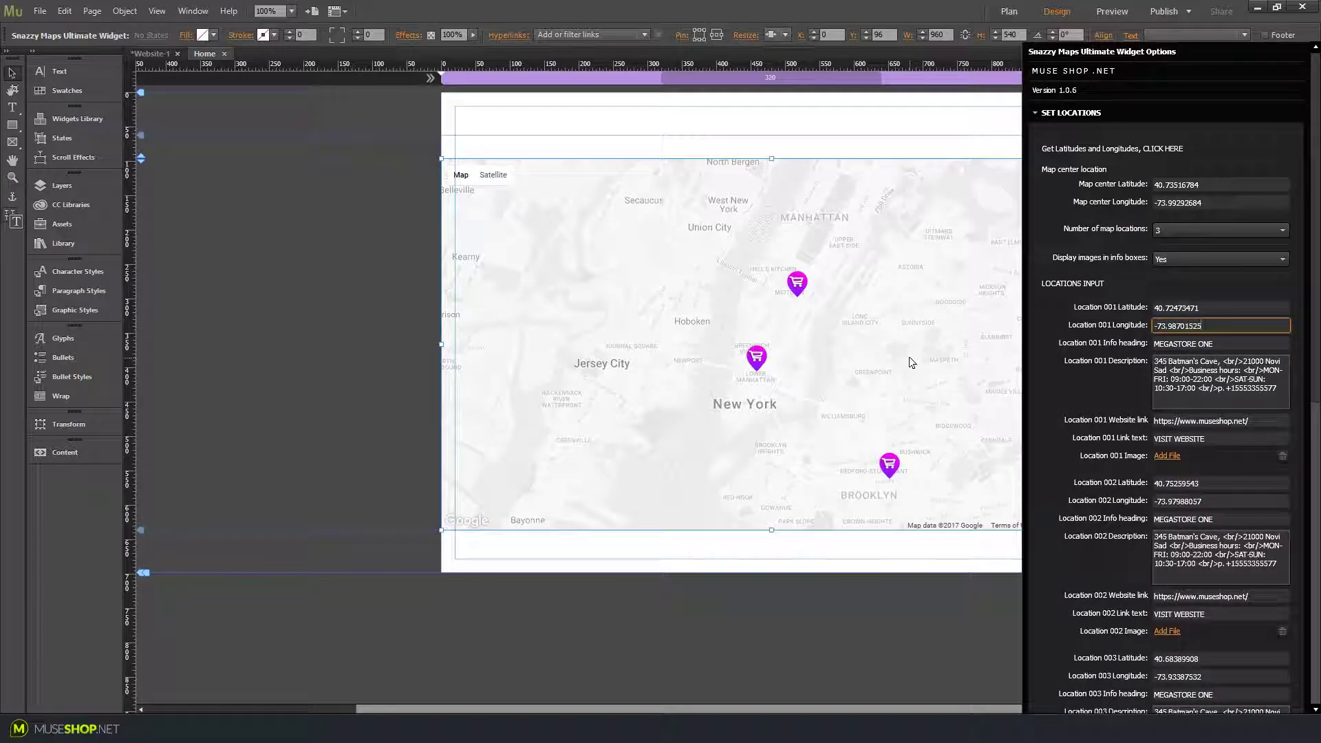
pyautogui.click(909, 357)
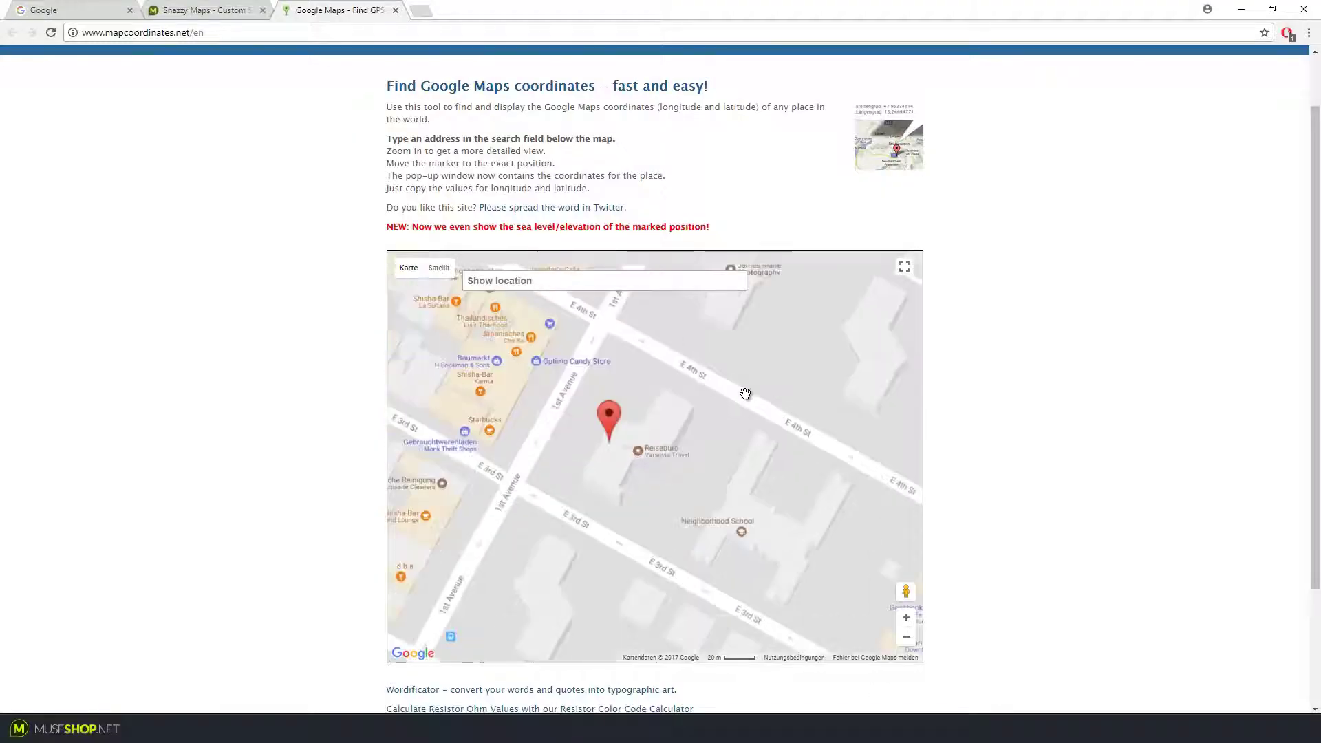
# - Move the marker near Greene St in SoHo and select latitude 40.724442
pyautogui.scroll(-5, 740, 389)
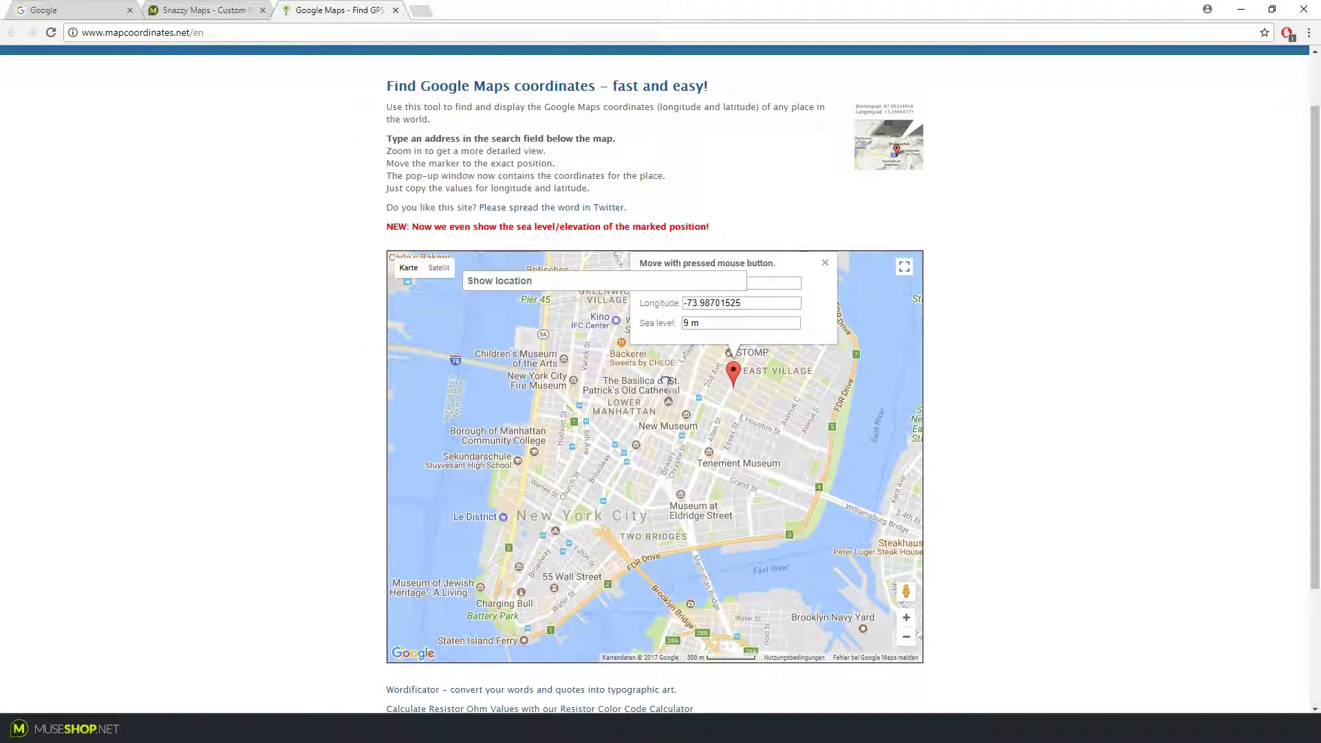
pyautogui.moveTo(666, 380)
pyautogui.mouseDown()
pyautogui.moveTo(758, 514)
pyautogui.moveTo(793, 514)
pyautogui.moveTo(759, 513)
pyautogui.mouseUp()
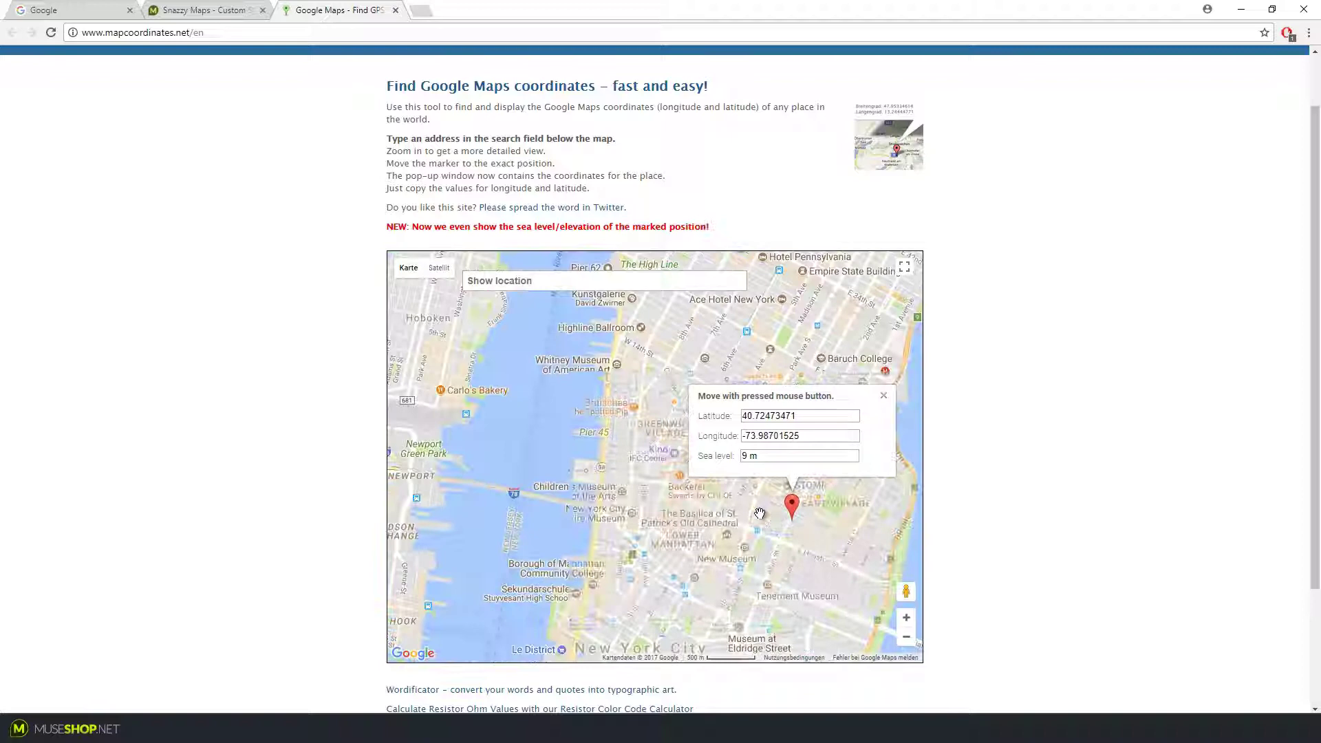
pyautogui.scroll(5, 760, 513)
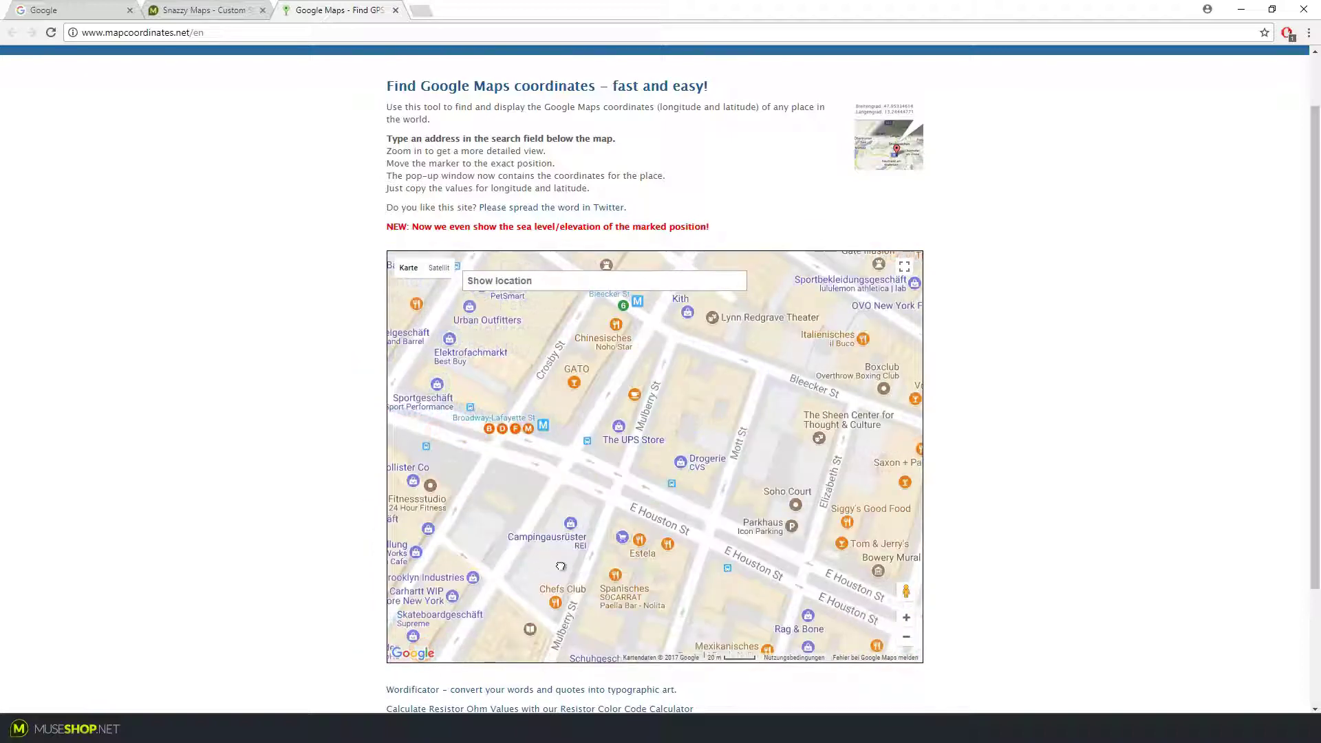
pyautogui.scroll(-5, 761, 519)
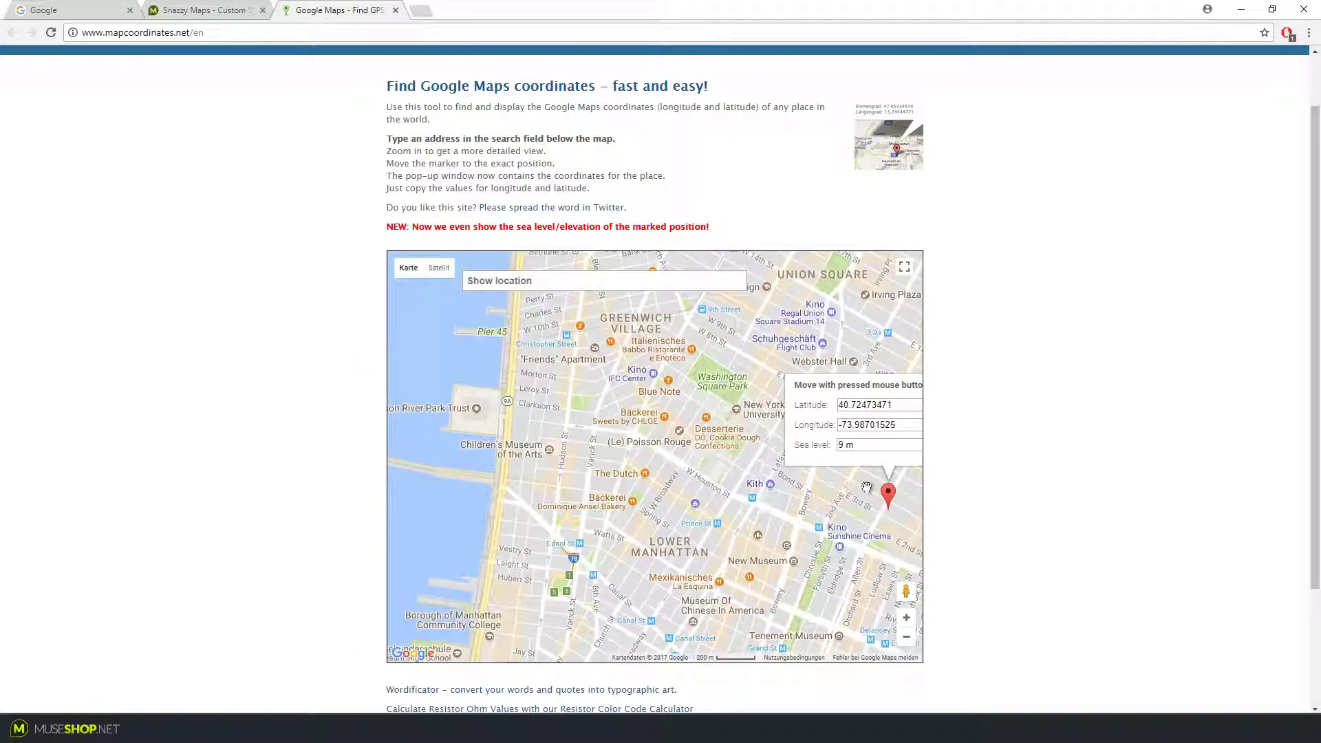
pyautogui.moveTo(888, 495); pyautogui.dragTo(694, 497)
pyautogui.scroll(3, 708, 521)
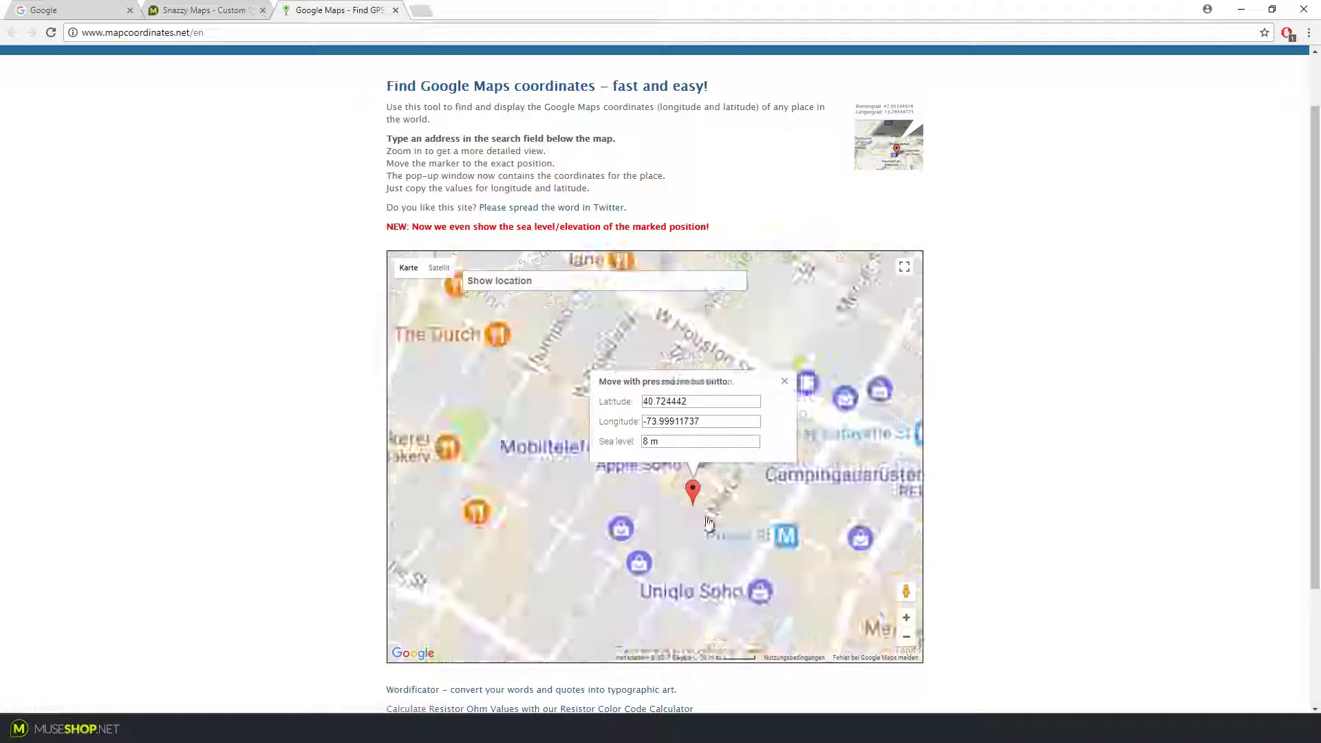
pyautogui.click(694, 395)
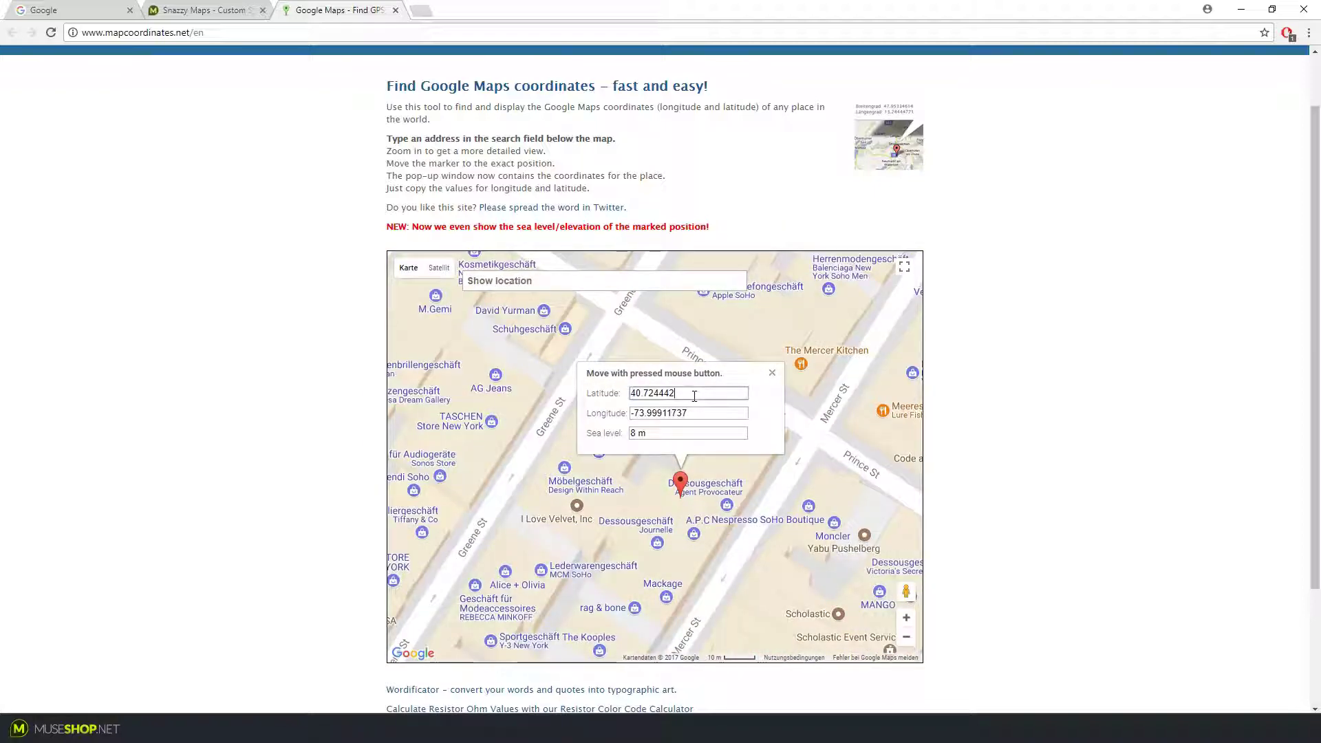
pyautogui.hotkey('ctrl', 'a')
pyautogui.hotkey('ctrl', 'c')
# - Enter 40.724442 and -73.99911737 as Location 002's latitude and longitude
pyautogui.hotkey('alt', 'Tab')
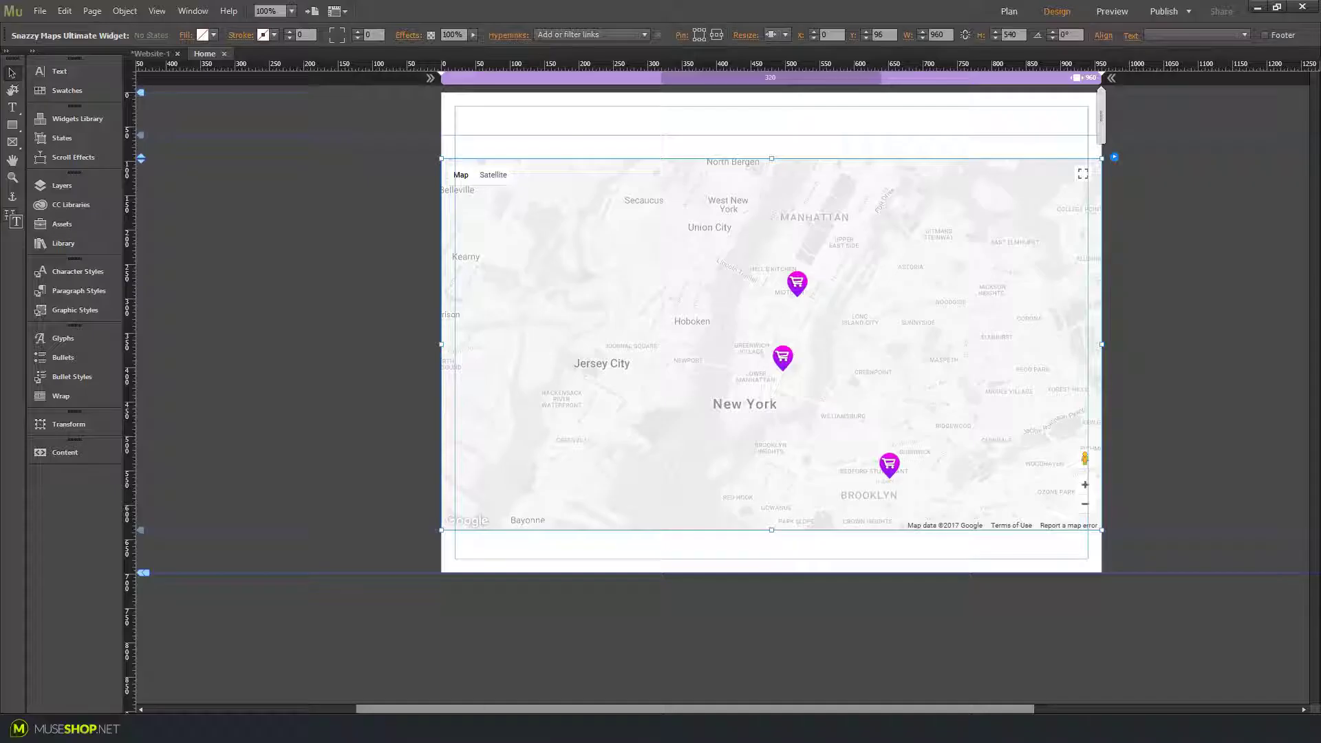
pyautogui.hotkey('ctrl', 'v')
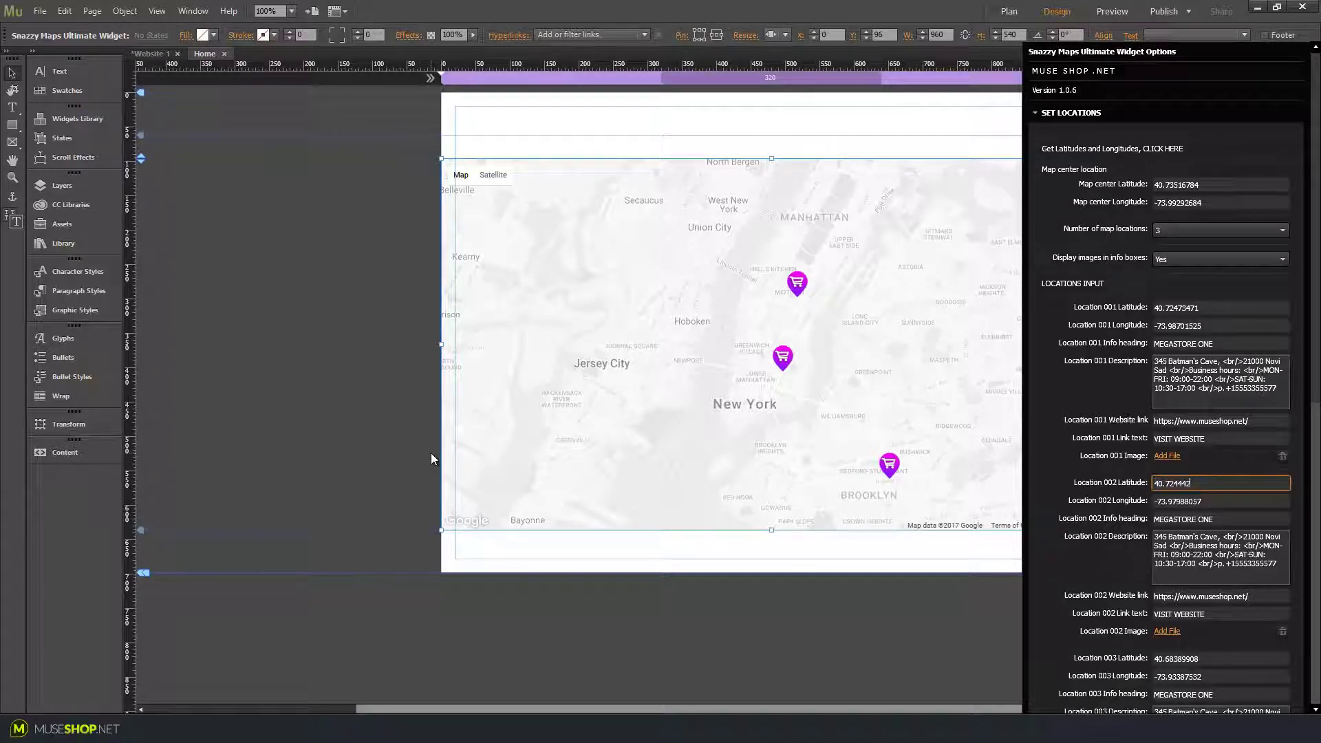
pyautogui.hotkey('alt', 'Tab')
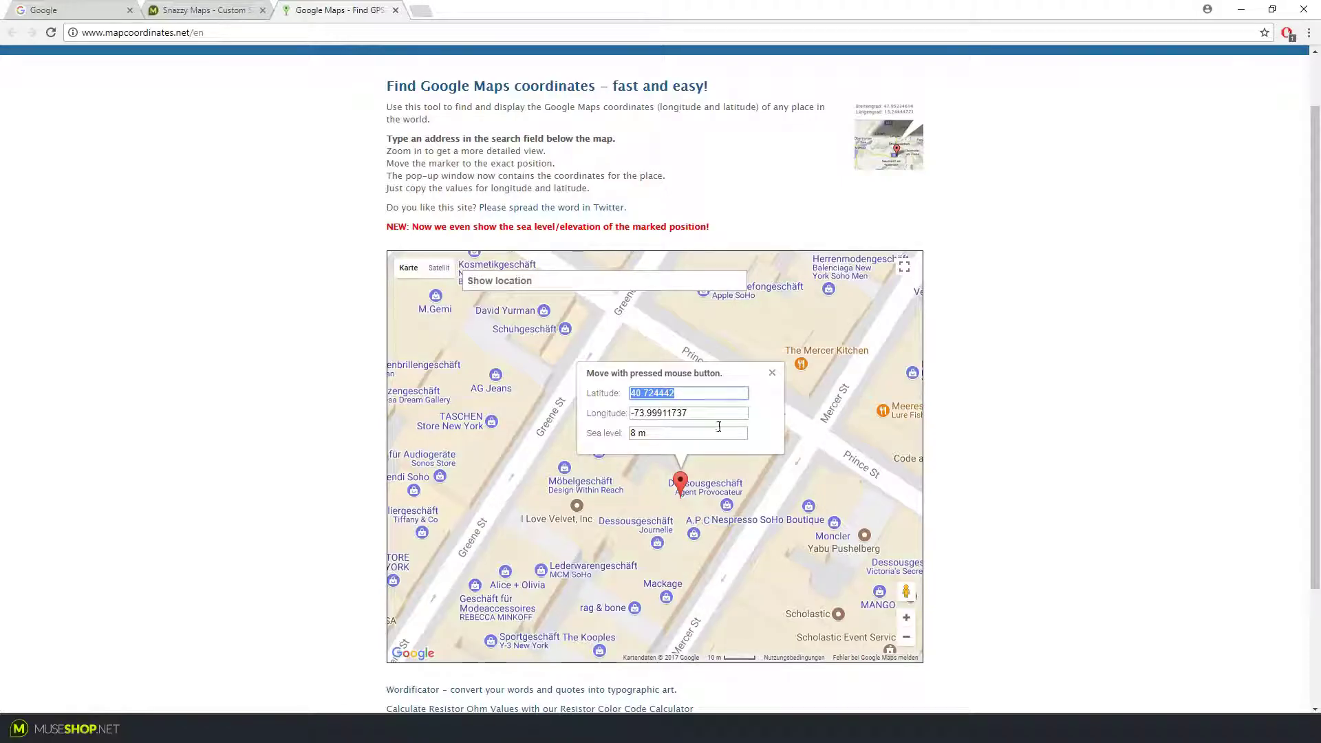
pyautogui.press('Tab')
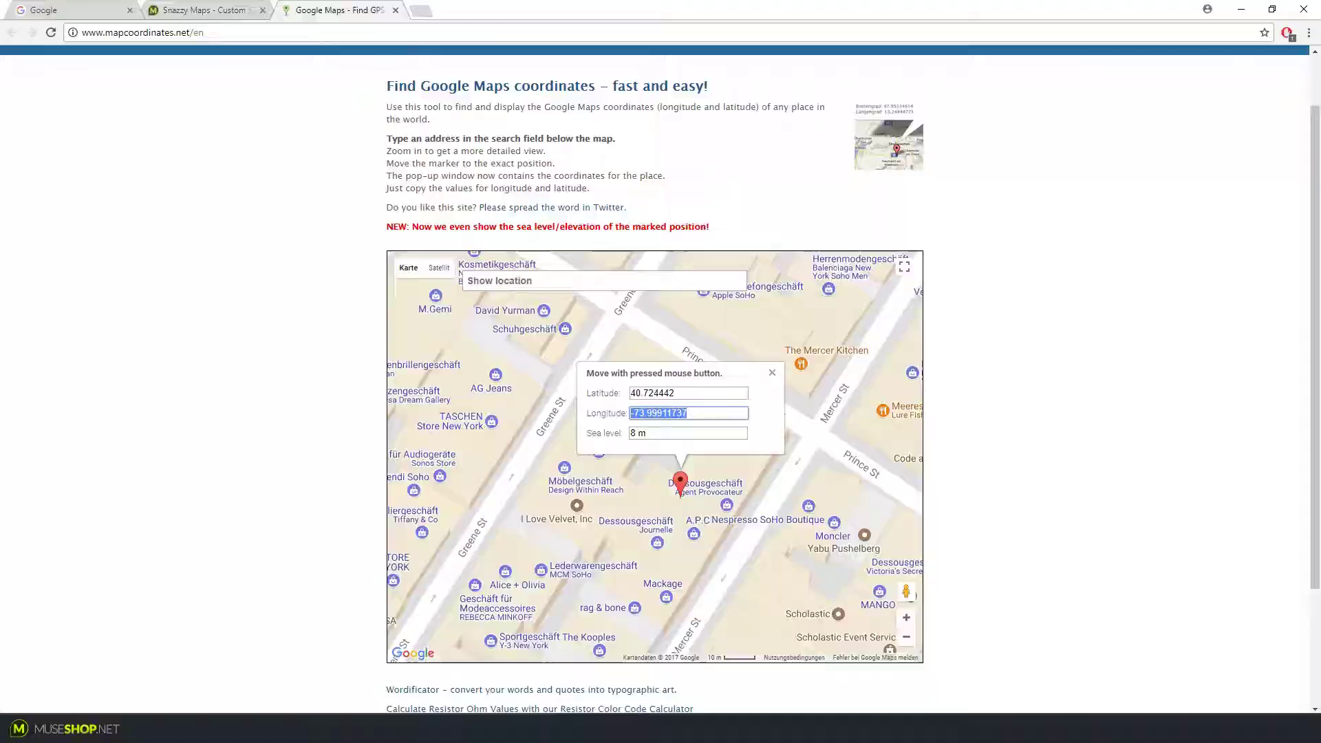
pyautogui.hotkey('alt', 'Tab')
pyautogui.click(1114, 158)
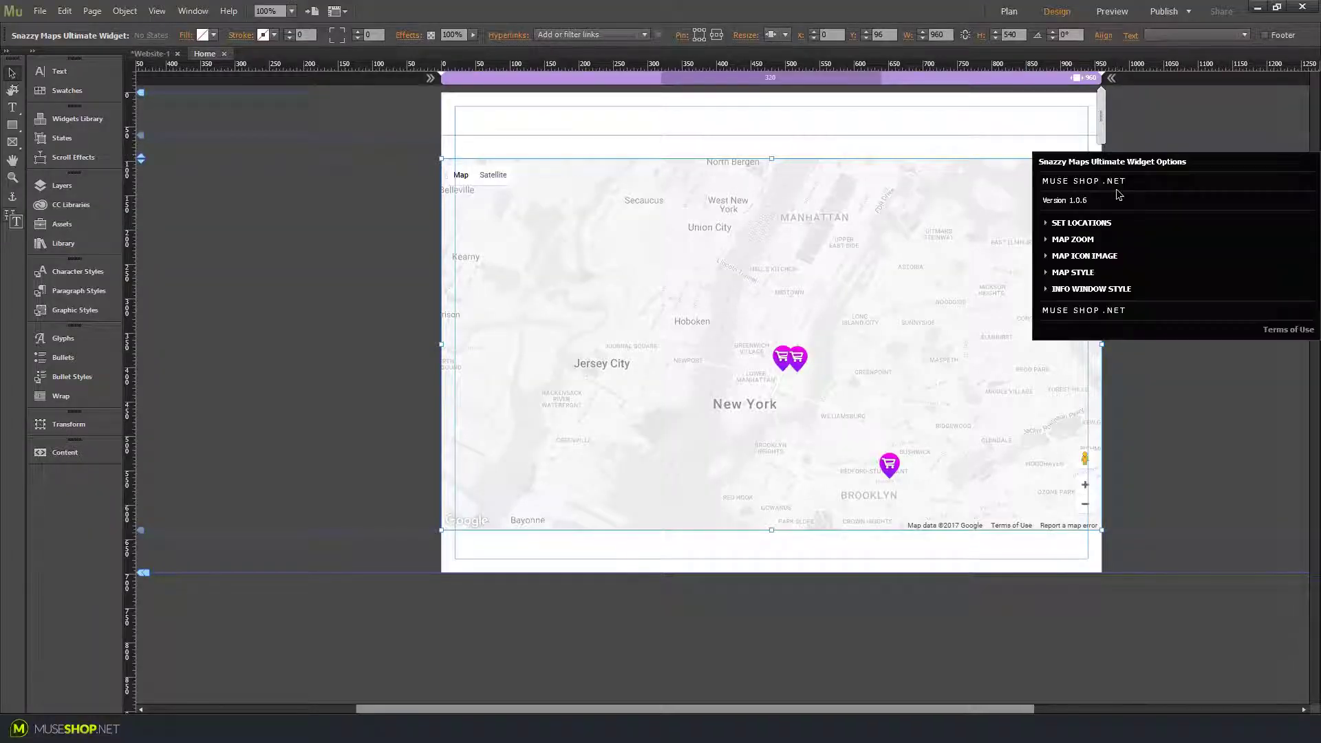
pyautogui.click(1073, 224)
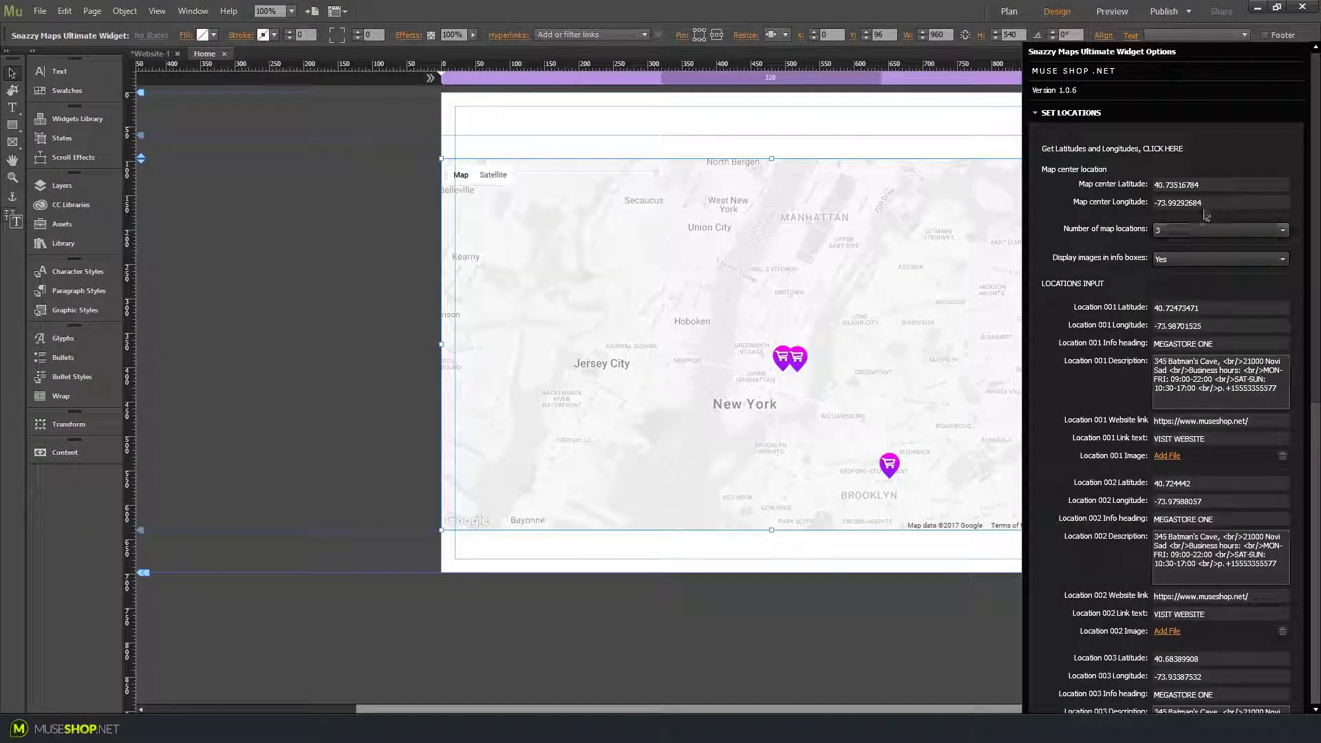
pyautogui.tripleClick(1207, 500)
pyautogui.write('-73.99911737')
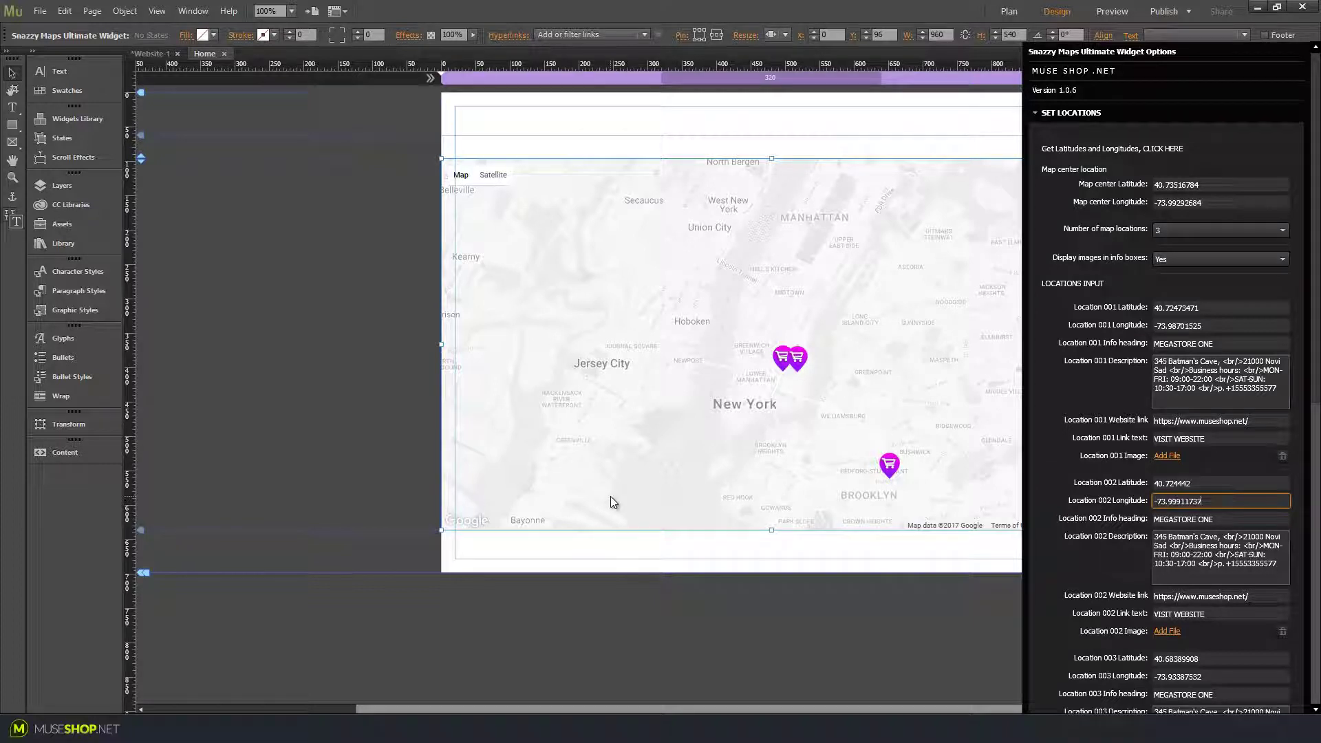
pyautogui.click(609, 497)
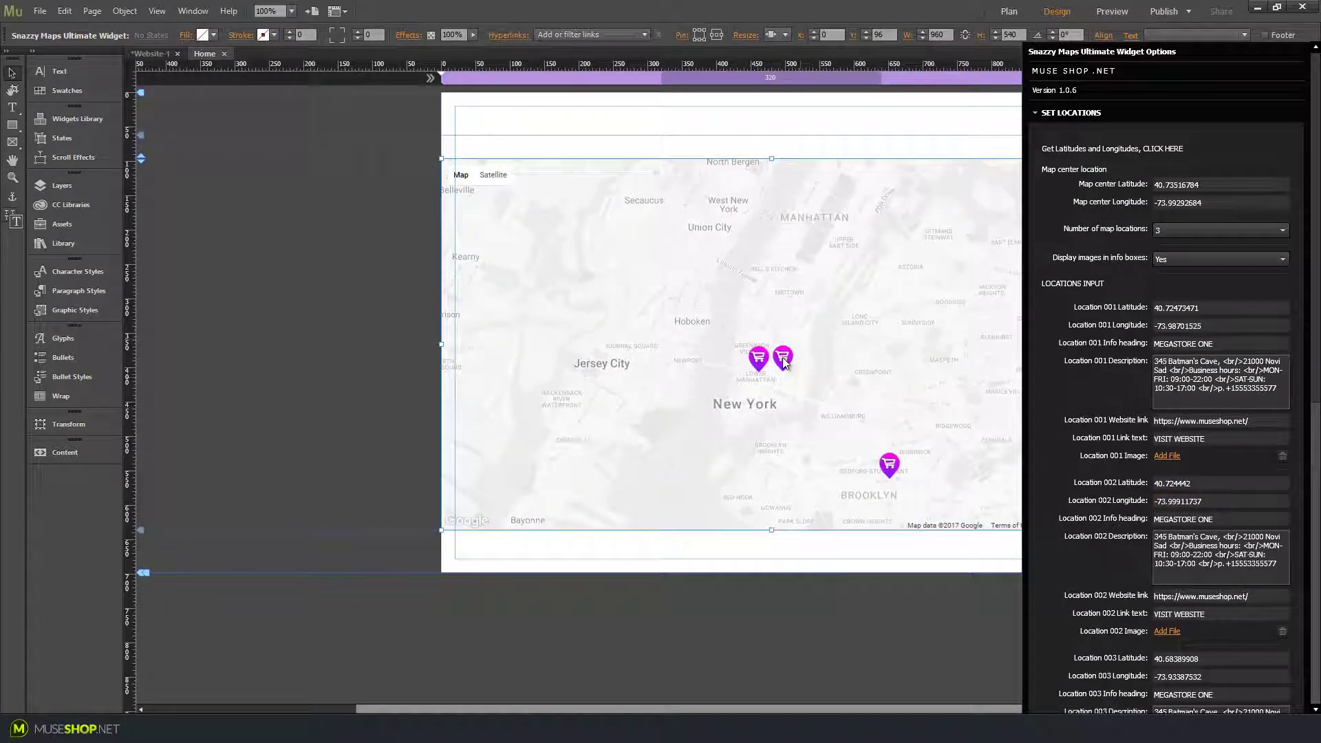
# - Drag the red marker north-east onto Great Jones St beside Great Jones Spa, near Lafayette St
pyautogui.hotkey('alt', 'Tab')
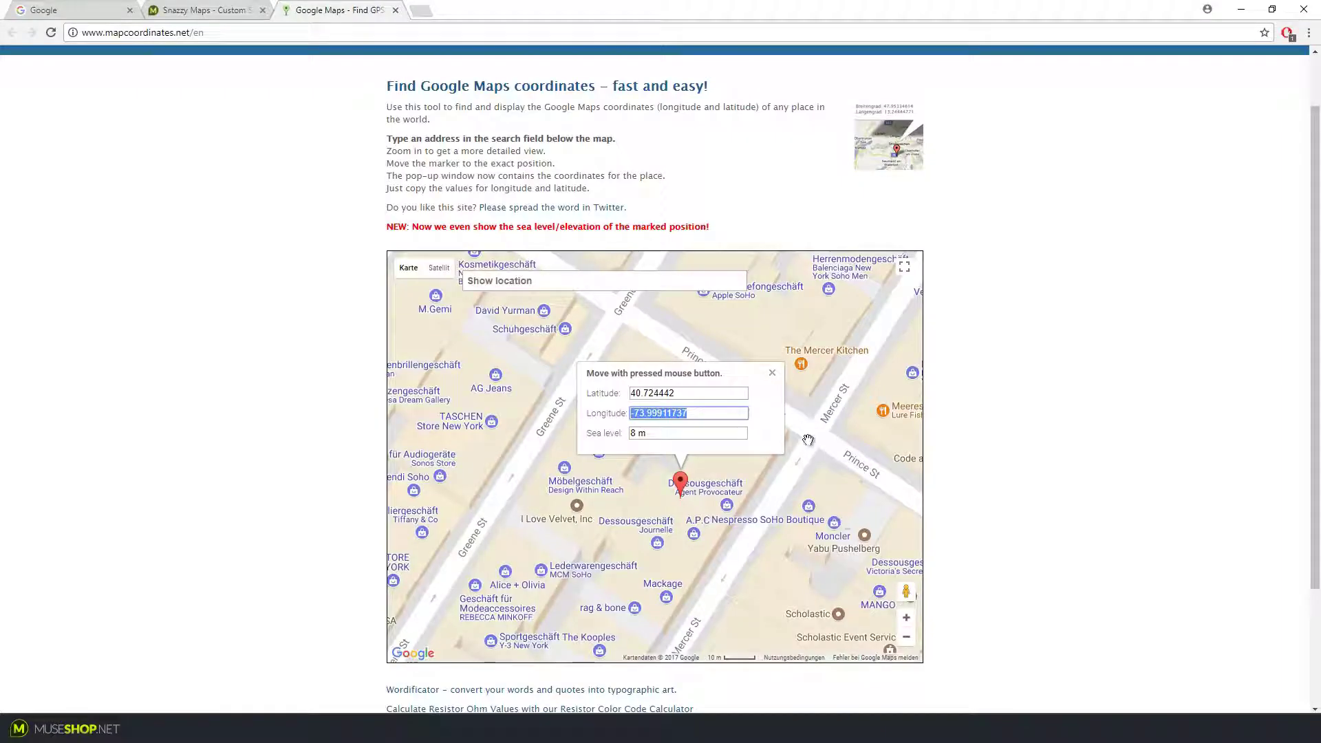
pyautogui.scroll(-3, 866, 438)
pyautogui.scroll(-2, 841, 452)
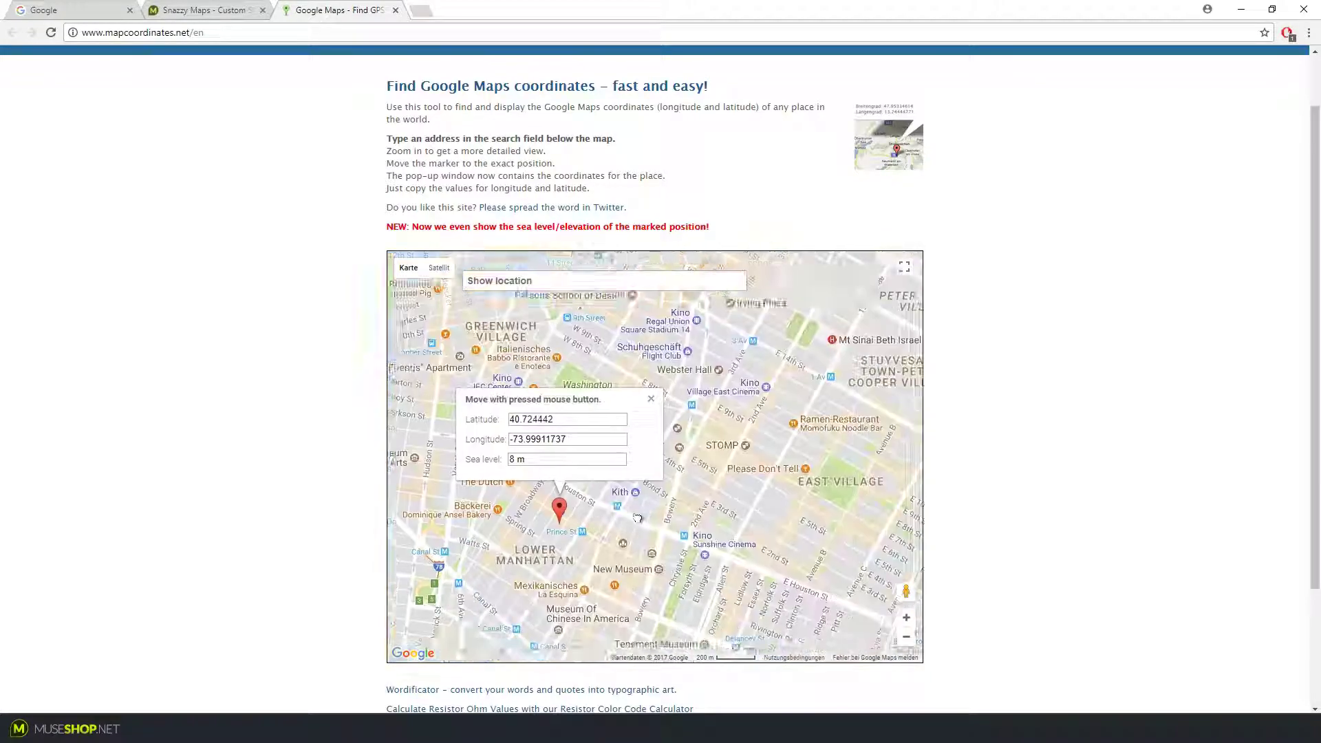
pyautogui.scroll(2, 685, 537)
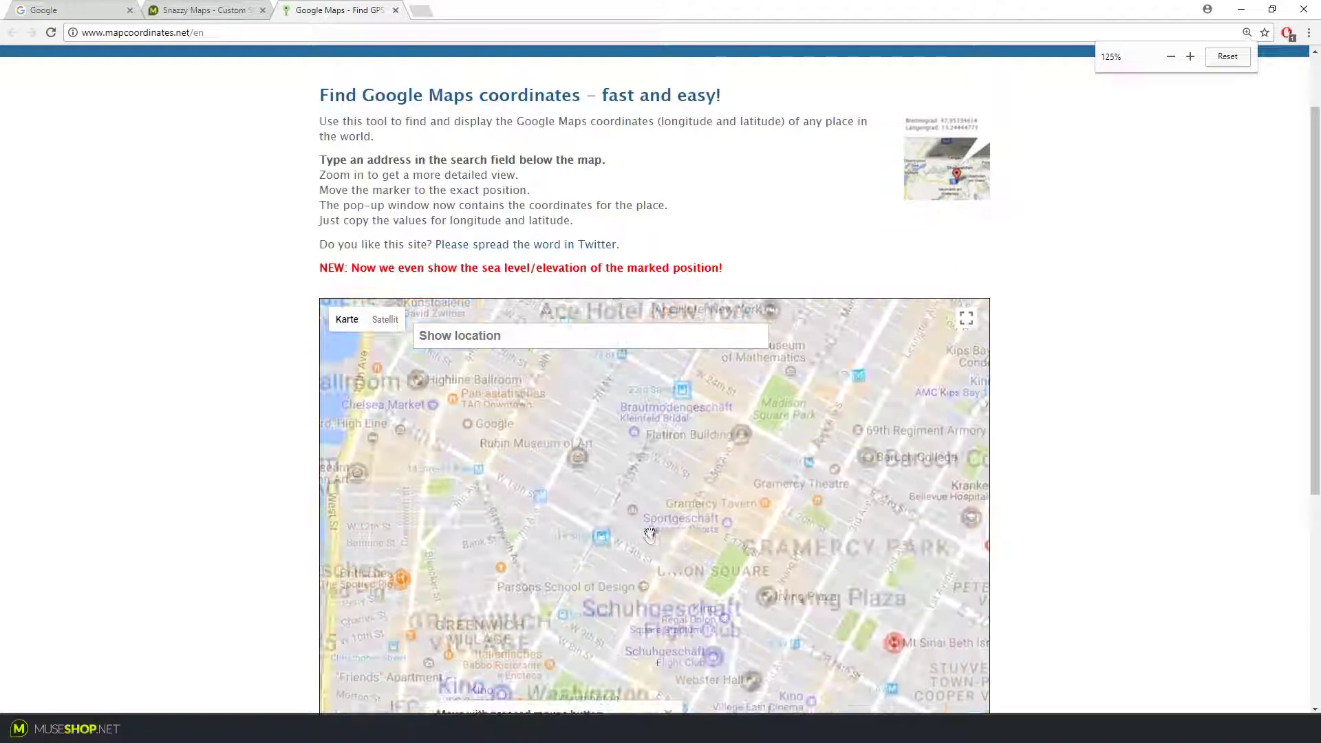
pyautogui.scroll(-1, 671, 486)
pyautogui.scroll(1, 671, 486)
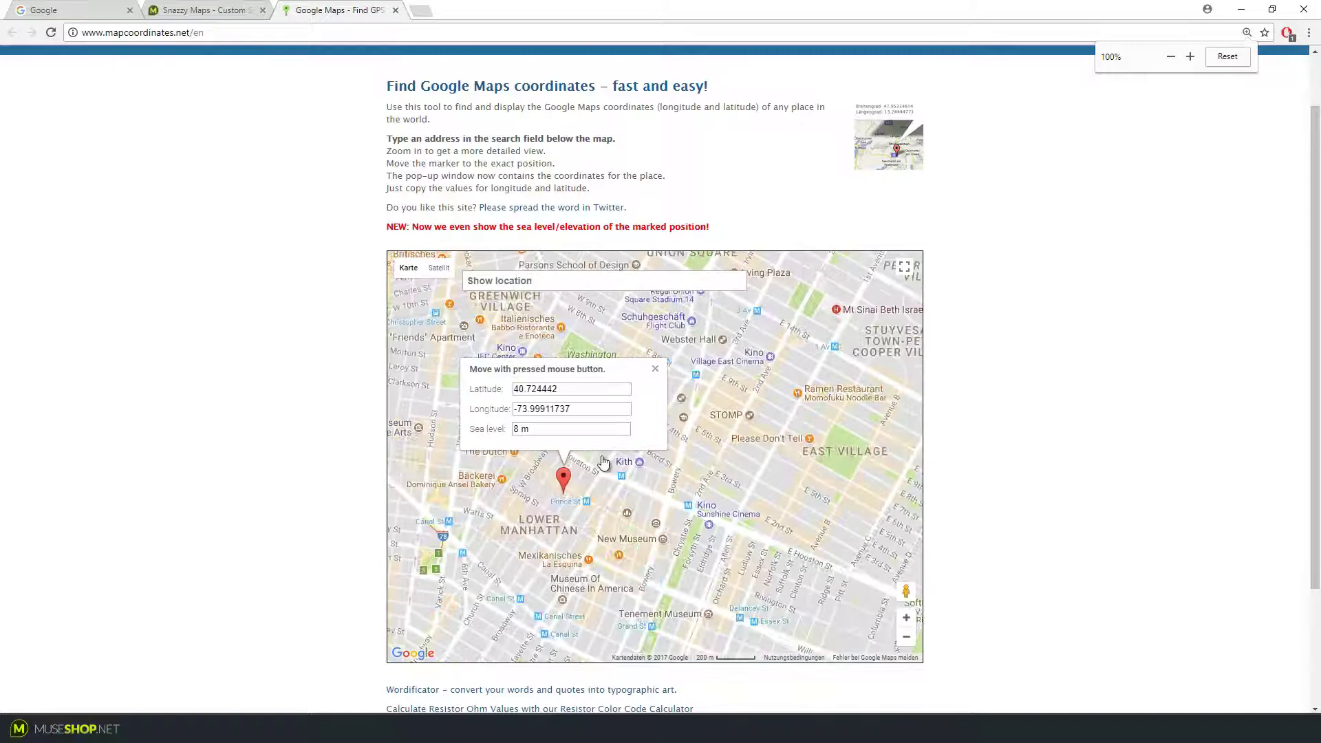
pyautogui.moveTo(585, 481)
pyautogui.mouseDown()
pyautogui.moveTo(665, 450)
pyautogui.moveTo(580, 417)
pyautogui.mouseUp()
pyautogui.scroll(4, 665, 450)
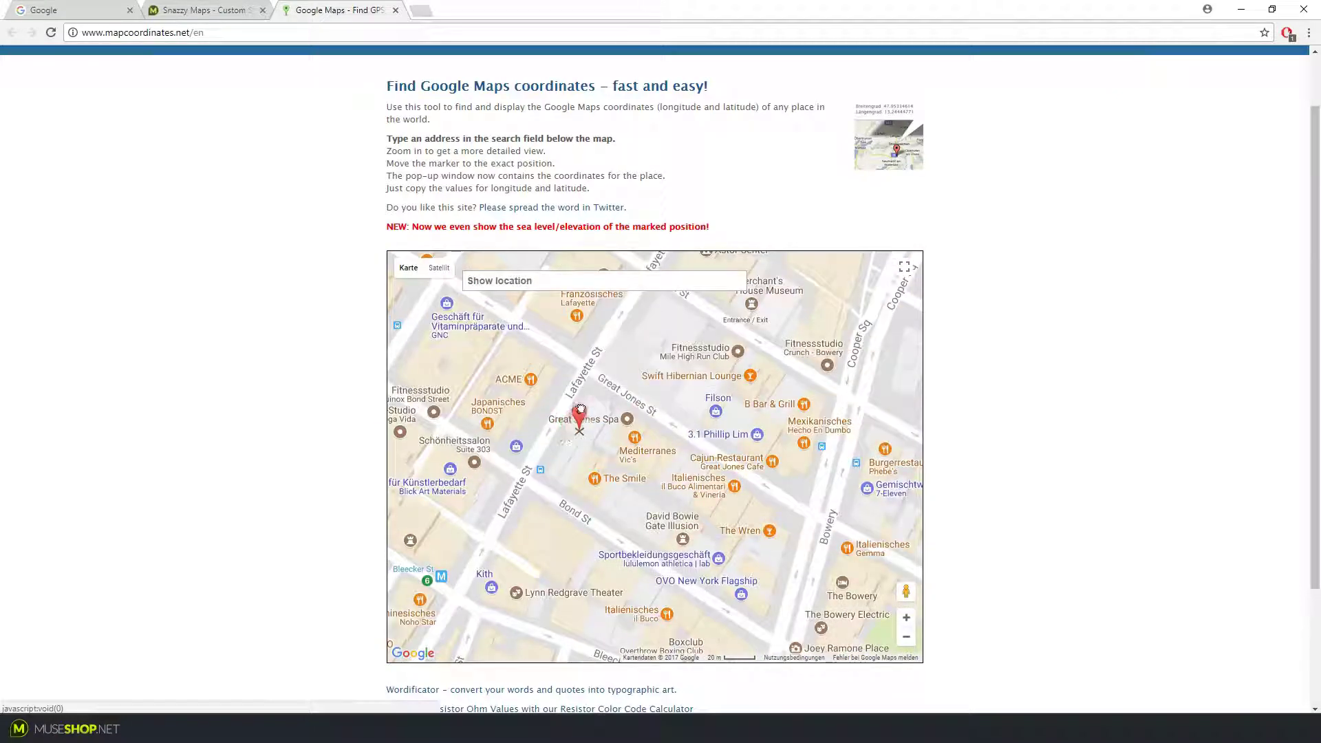
# - Give Location 003 the Great Jones Spa coordinates so its cart pin joins the other two
pyautogui.click(587, 327)
pyautogui.hotkey('alt', 'Tab')
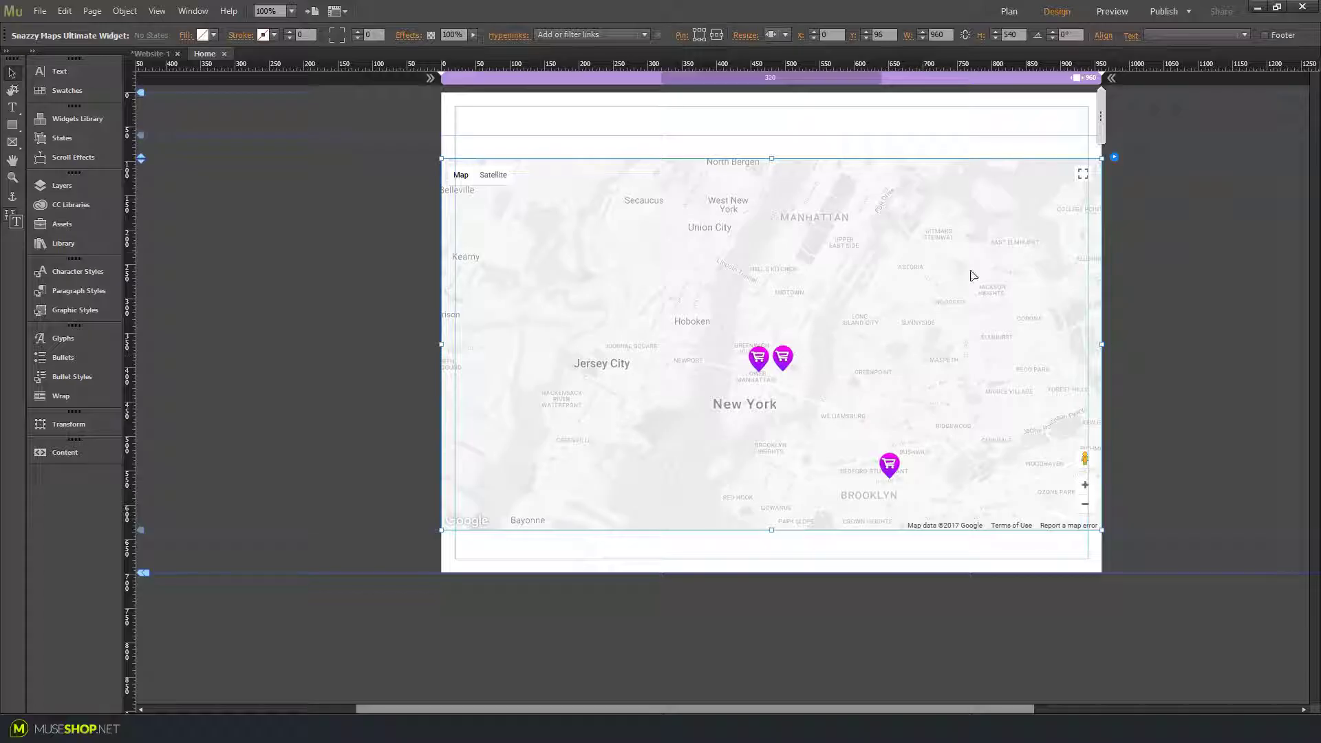
pyautogui.click(1109, 159)
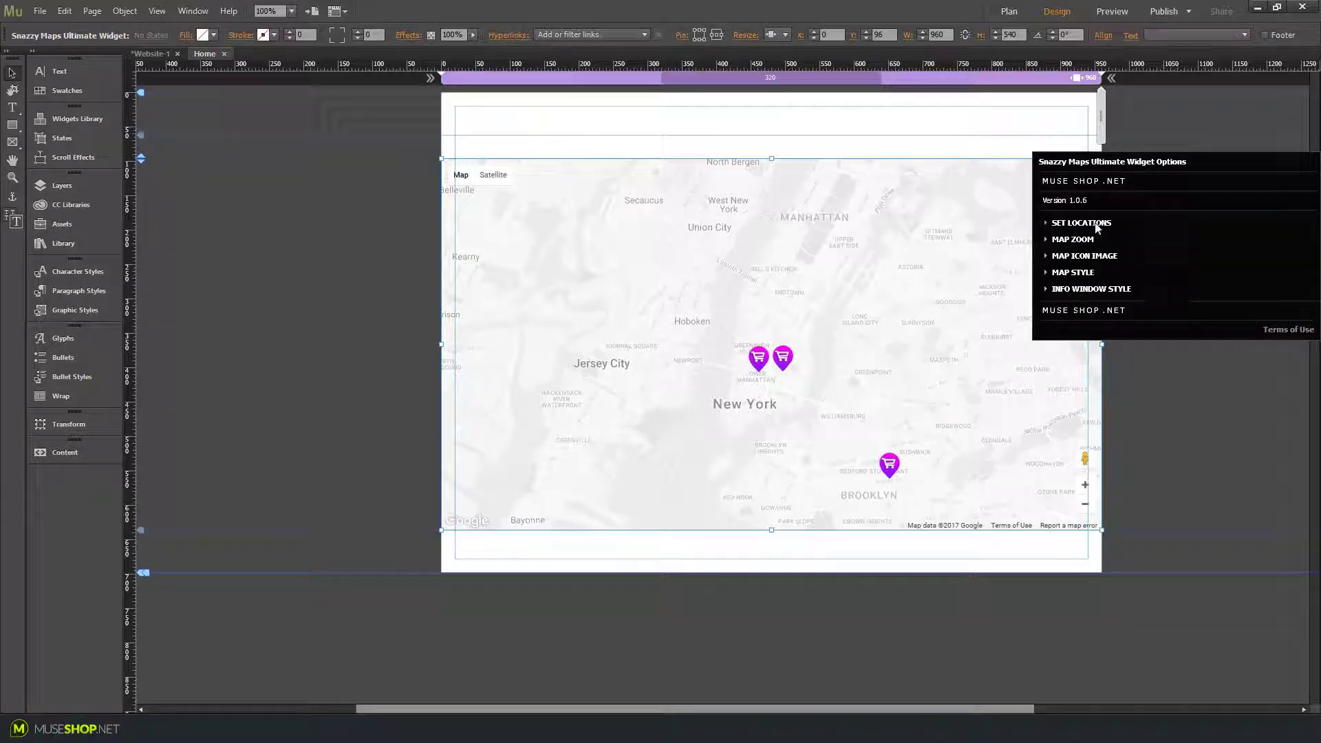
pyautogui.click(1097, 229)
pyautogui.click(1141, 317)
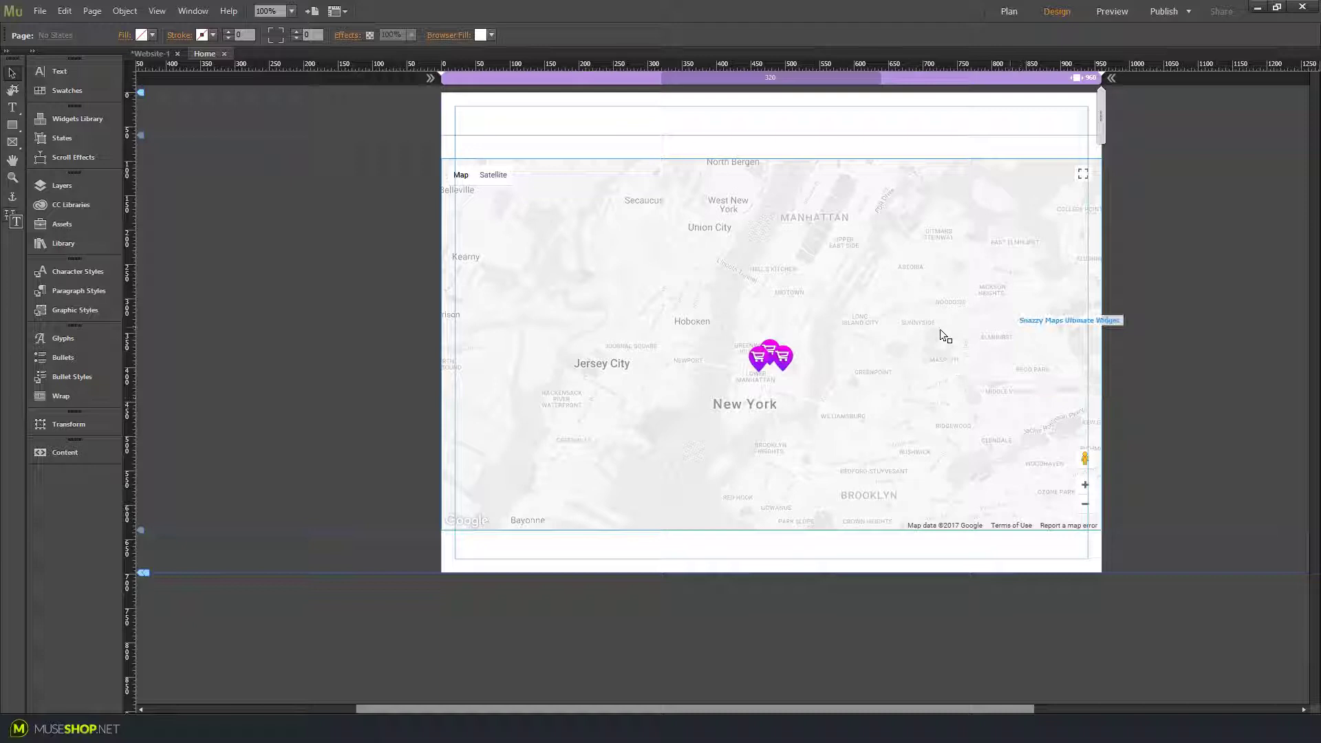
pyautogui.click(894, 286)
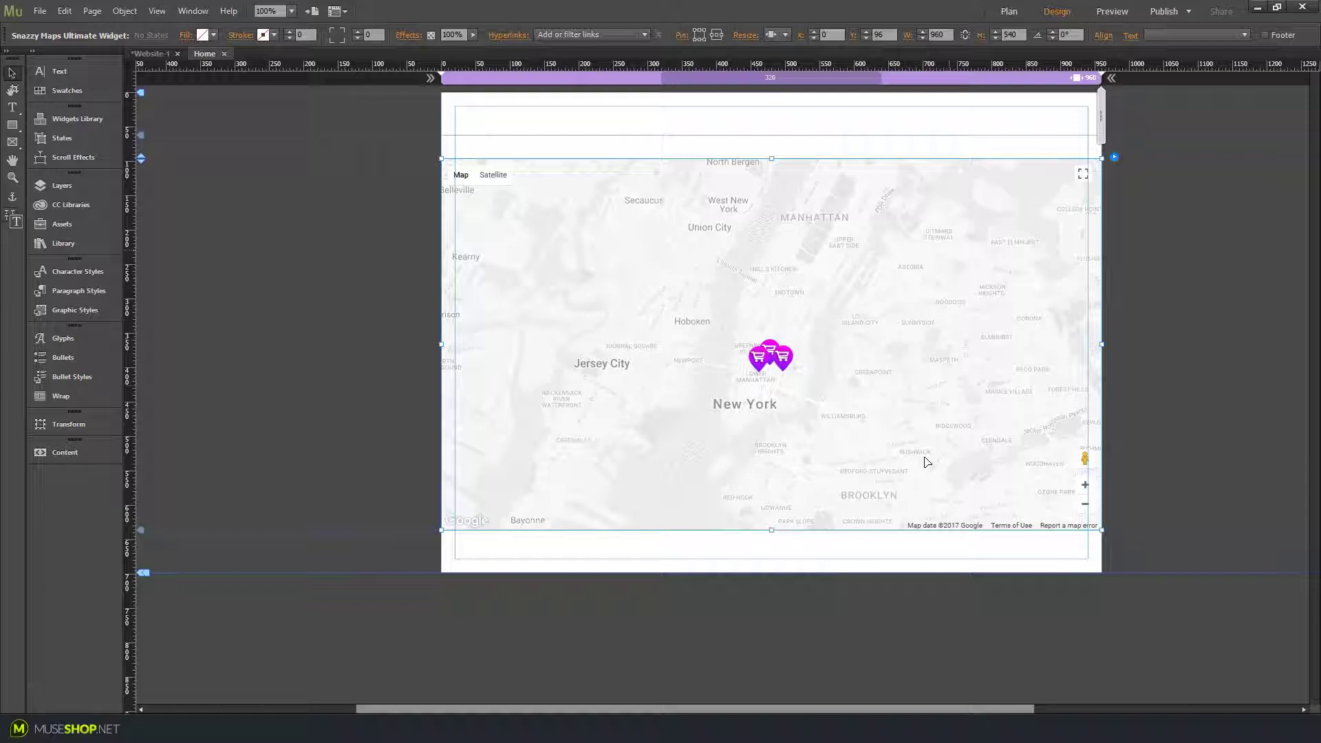
# - Try map zoom levels 16 and 14, then settle the widget's zoom at 15
pyautogui.click(1113, 156)
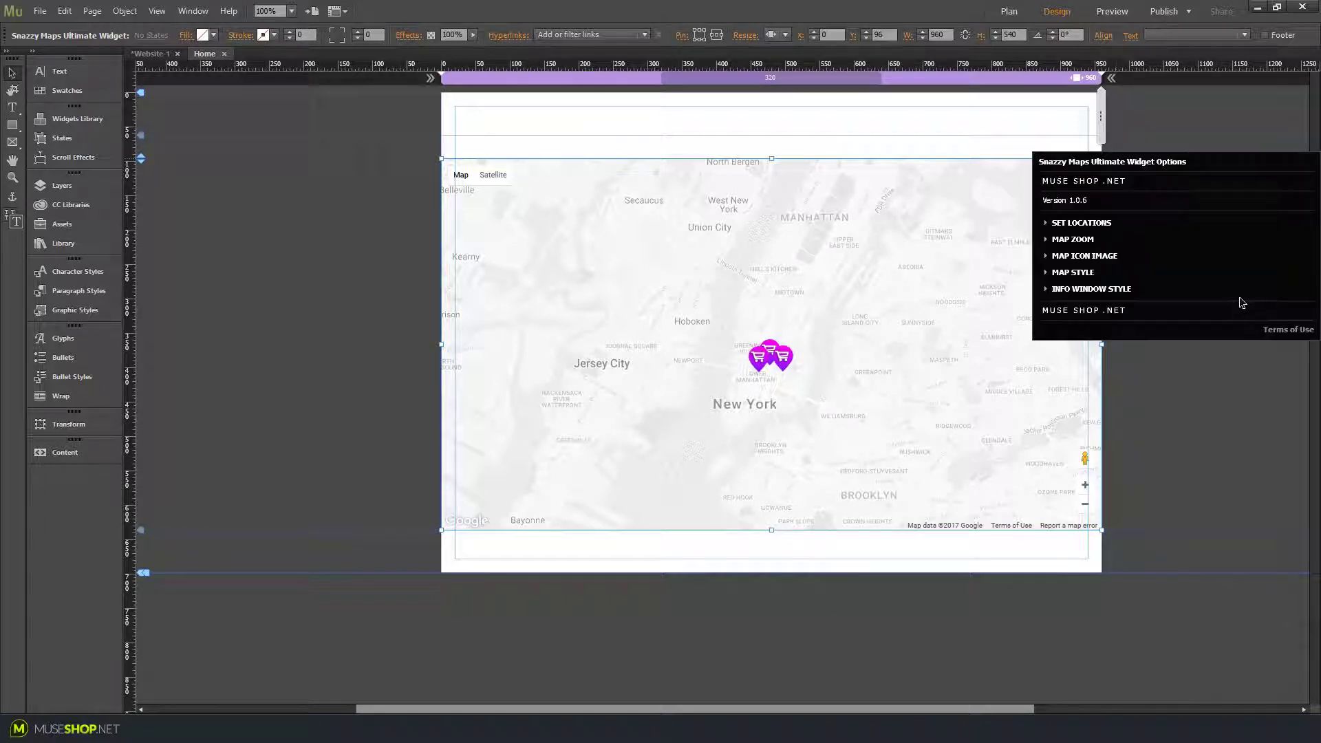
pyautogui.click(1070, 240)
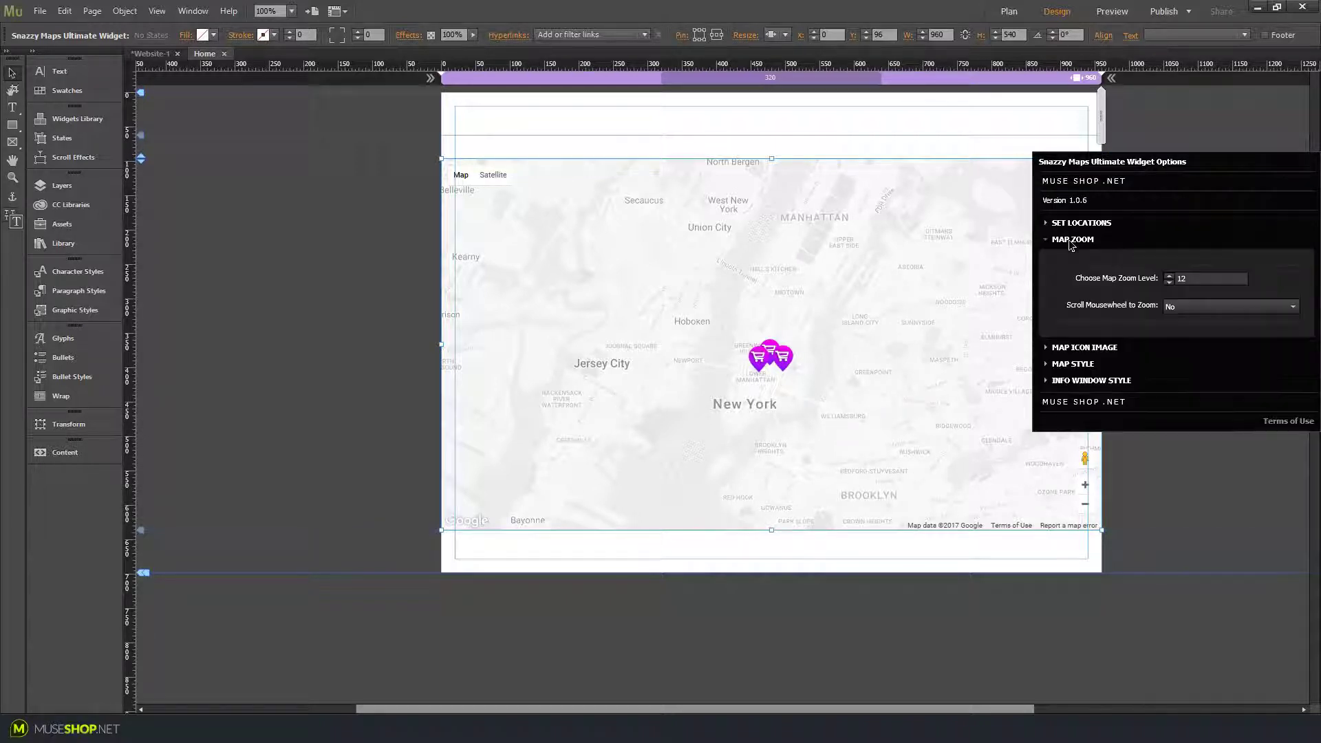
pyautogui.click(1182, 280)
pyautogui.write('16')
pyautogui.press('Return')
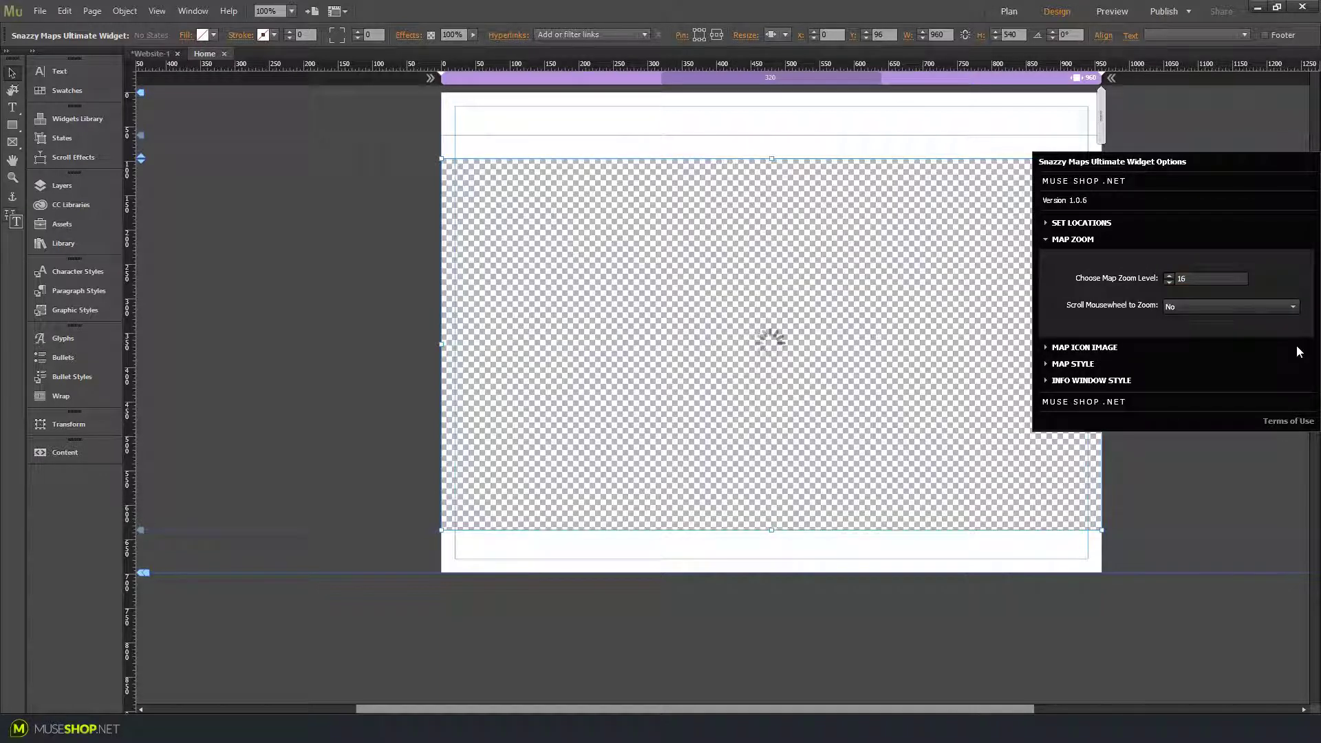
pyautogui.doubleClick(1180, 279)
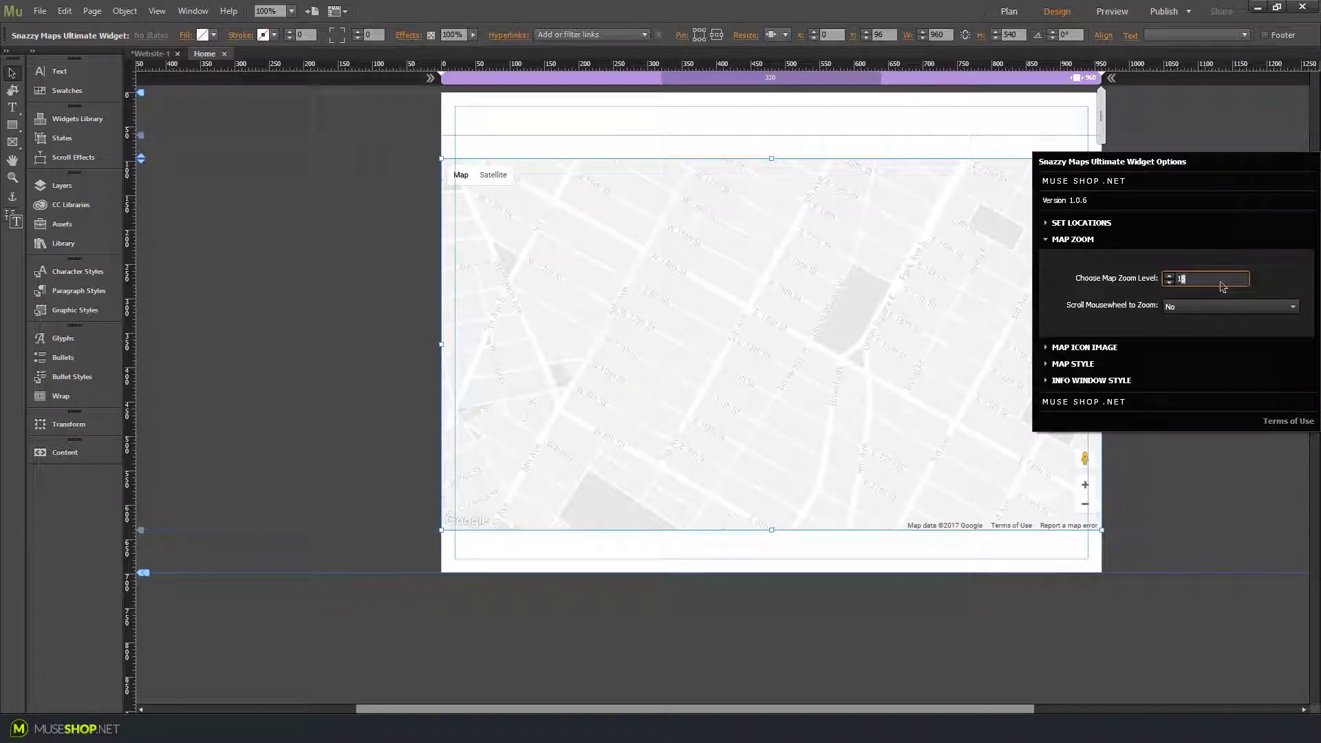
pyautogui.write('14')
pyautogui.press('Return')
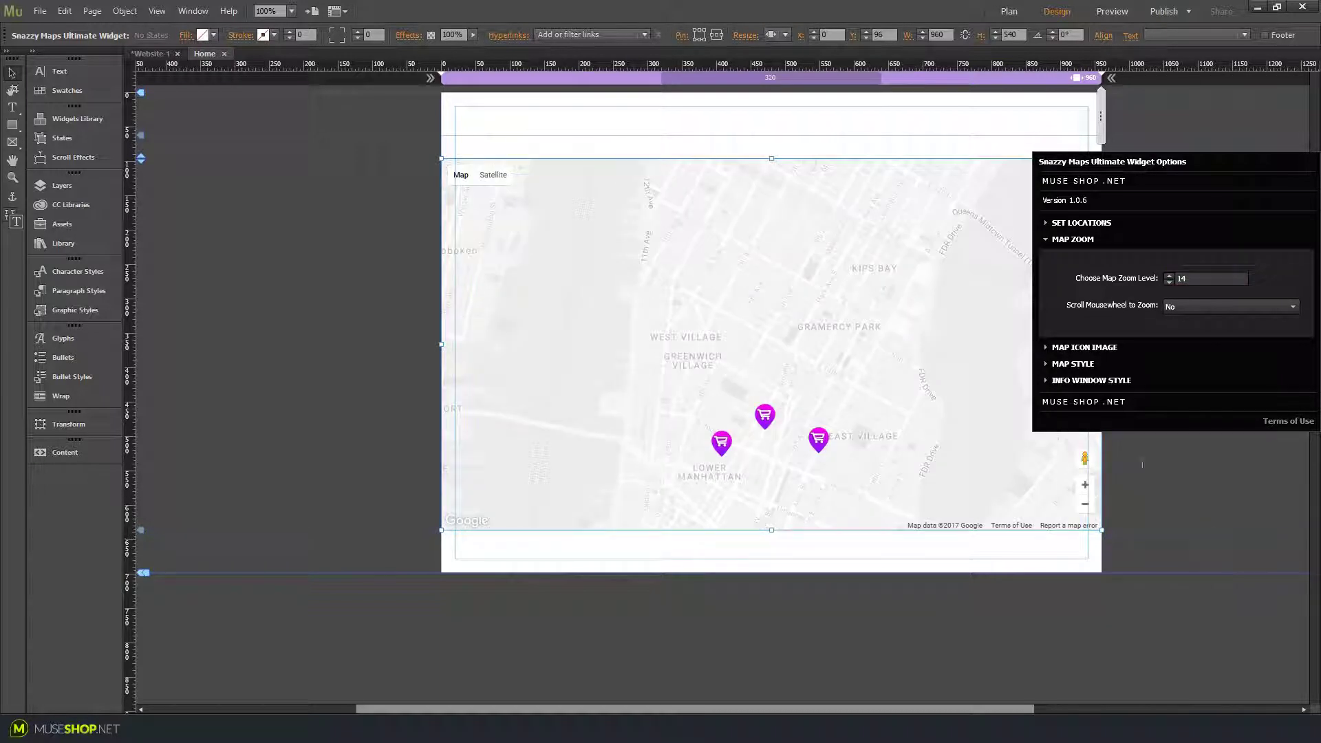
pyautogui.click(1169, 276)
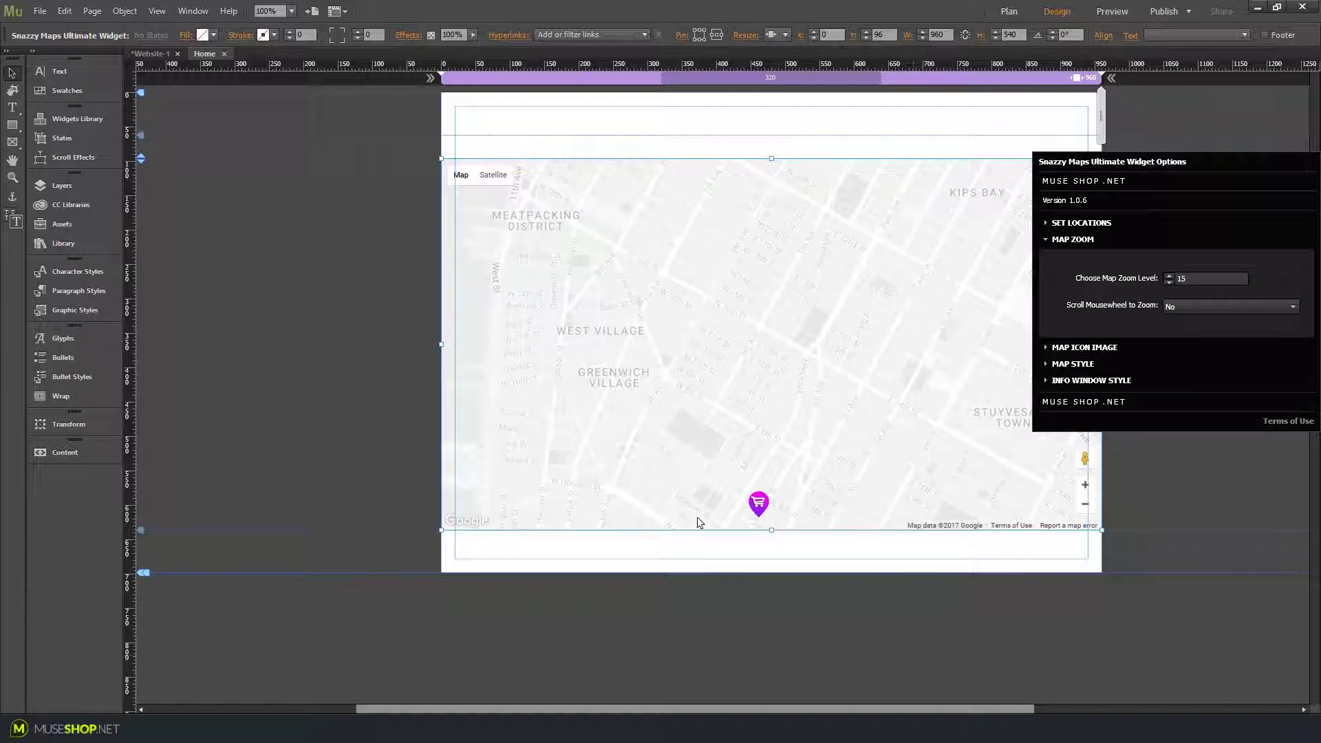
# - Copy Location 001's 40.72473471 and -73.98701525 into the Map center latitude and longitude fields
pyautogui.click(1082, 223)
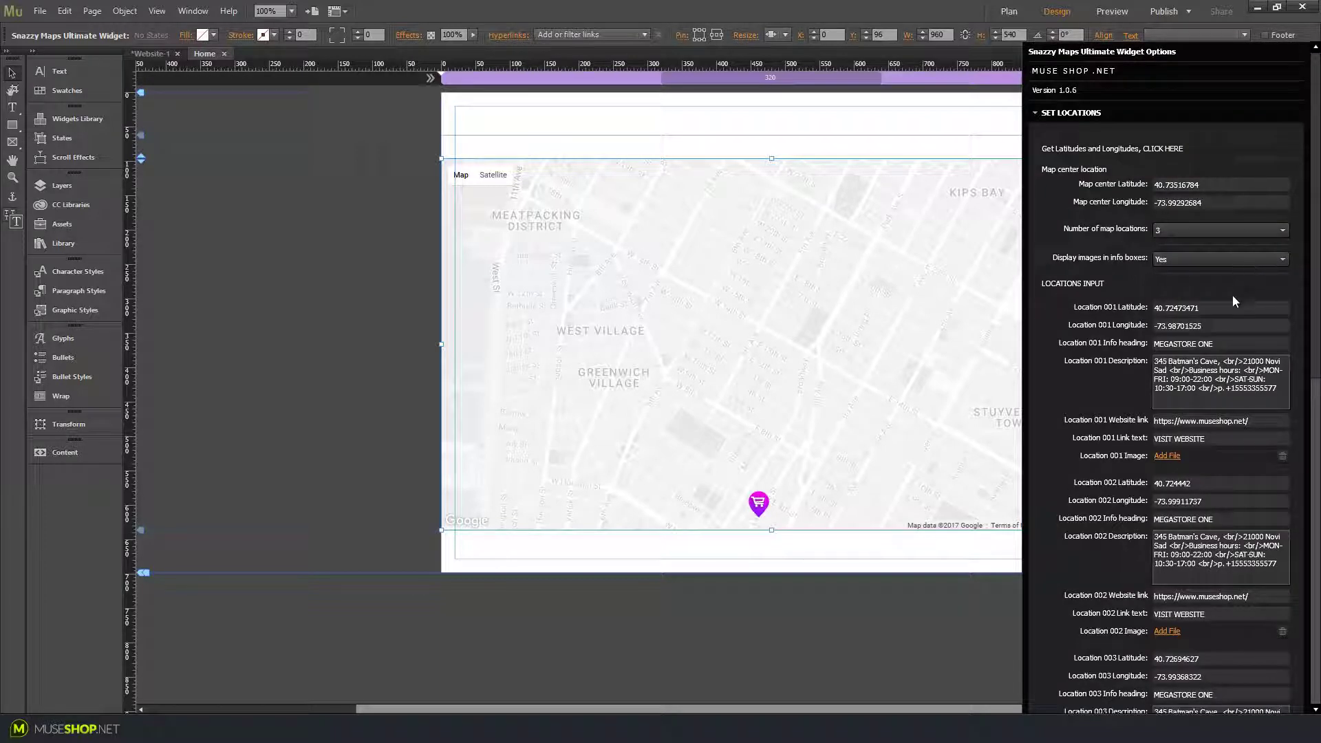
pyautogui.click(1210, 307)
pyautogui.hotkey('ctrl', 'c')
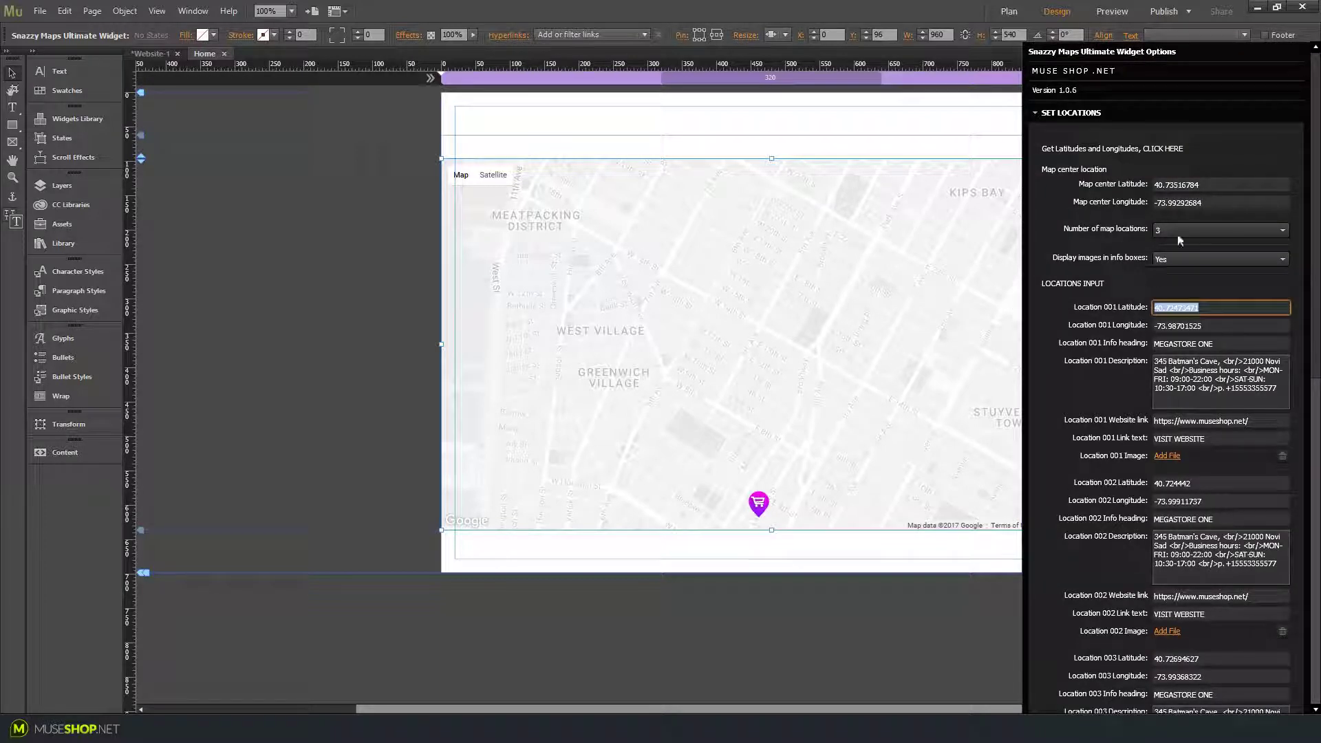
pyautogui.click(1209, 183)
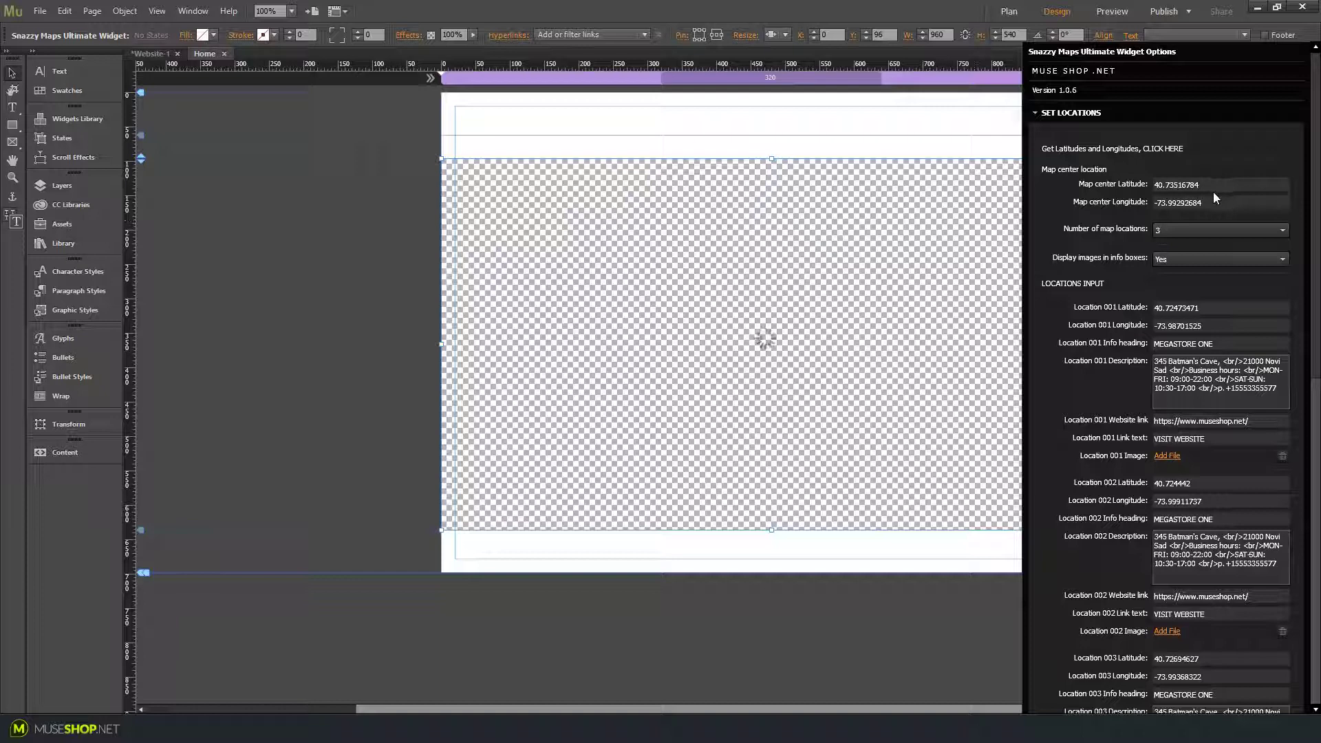
pyautogui.hotkey('ctrl', 'a')
pyautogui.hotkey('ctrl', 'v')
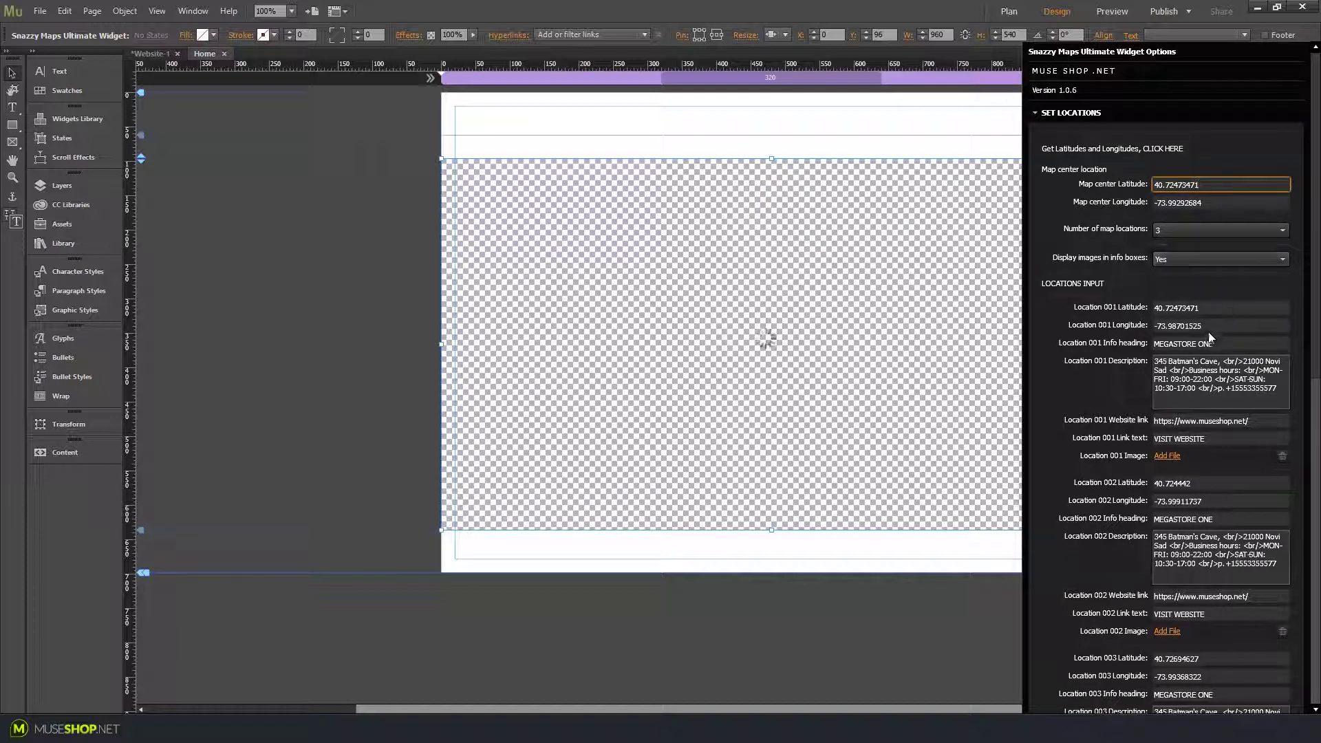
pyautogui.click(1210, 326)
pyautogui.hotkey('ctrl', 'a')
pyautogui.hotkey('ctrl', 'c')
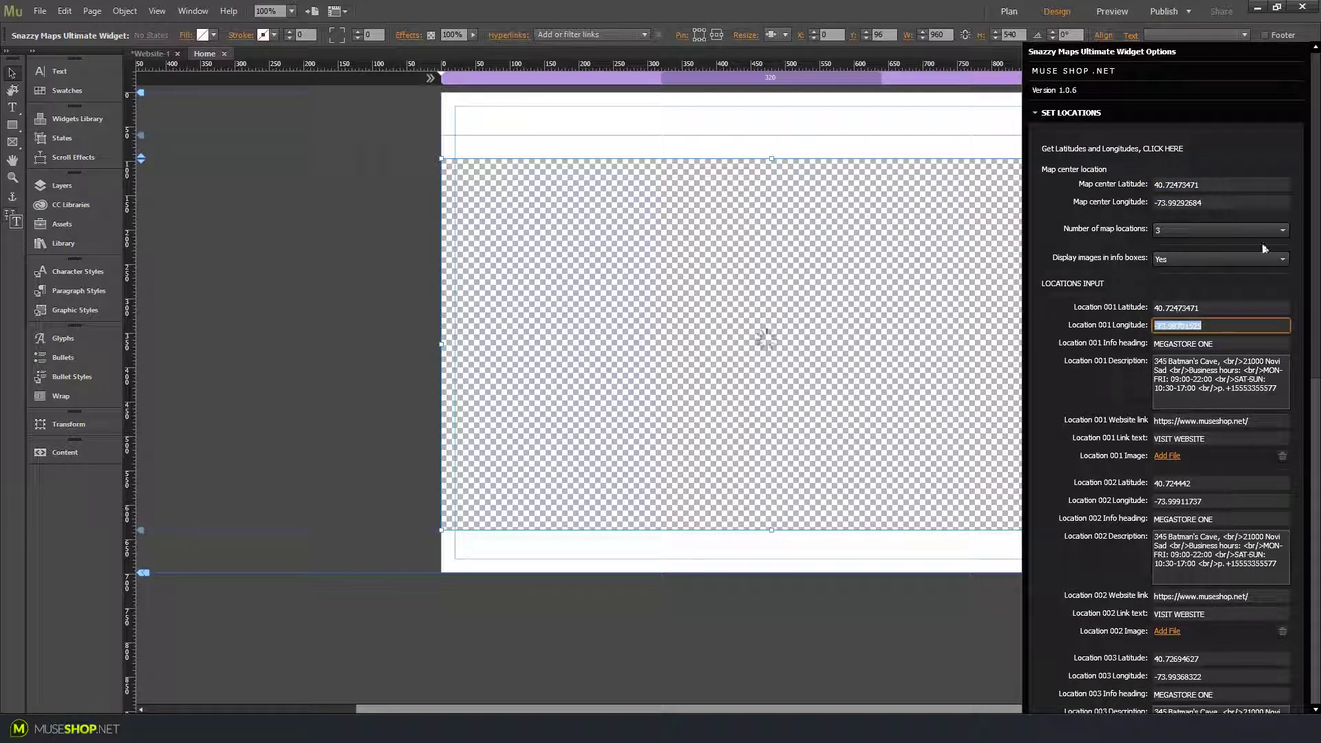
pyautogui.click(1208, 203)
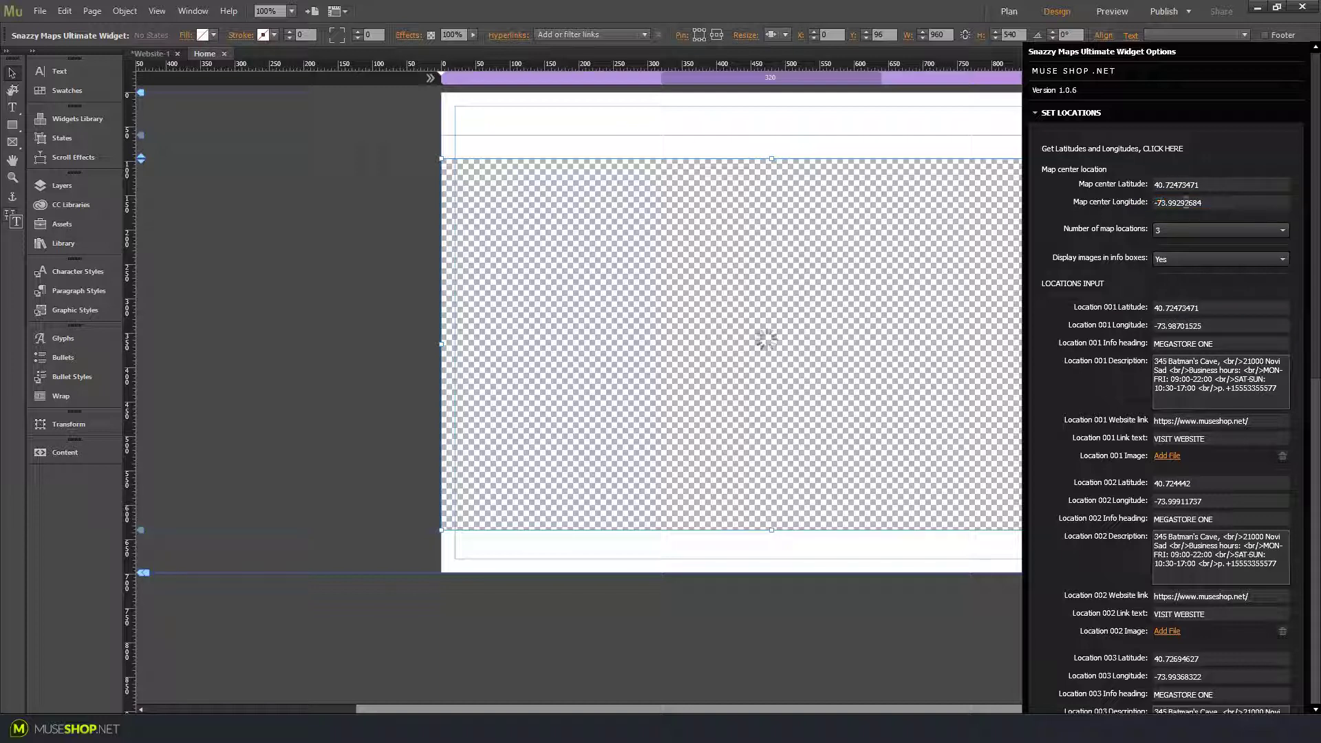
pyautogui.hotkey('ctrl', 'a')
pyautogui.hotkey('ctrl', 'v')
pyautogui.click(884, 196)
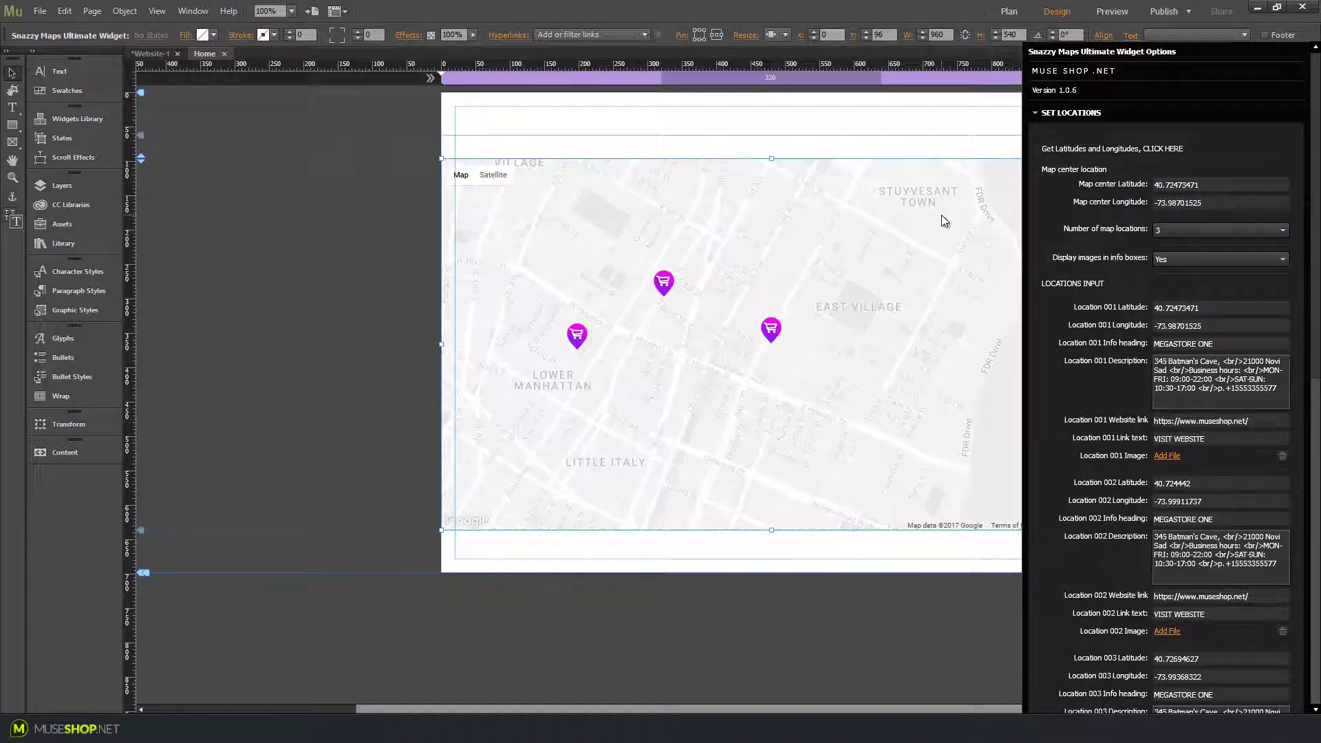
# - Pan the coordinates map and drag the red marker down near Elizabeth St
pyautogui.click(698, 692)
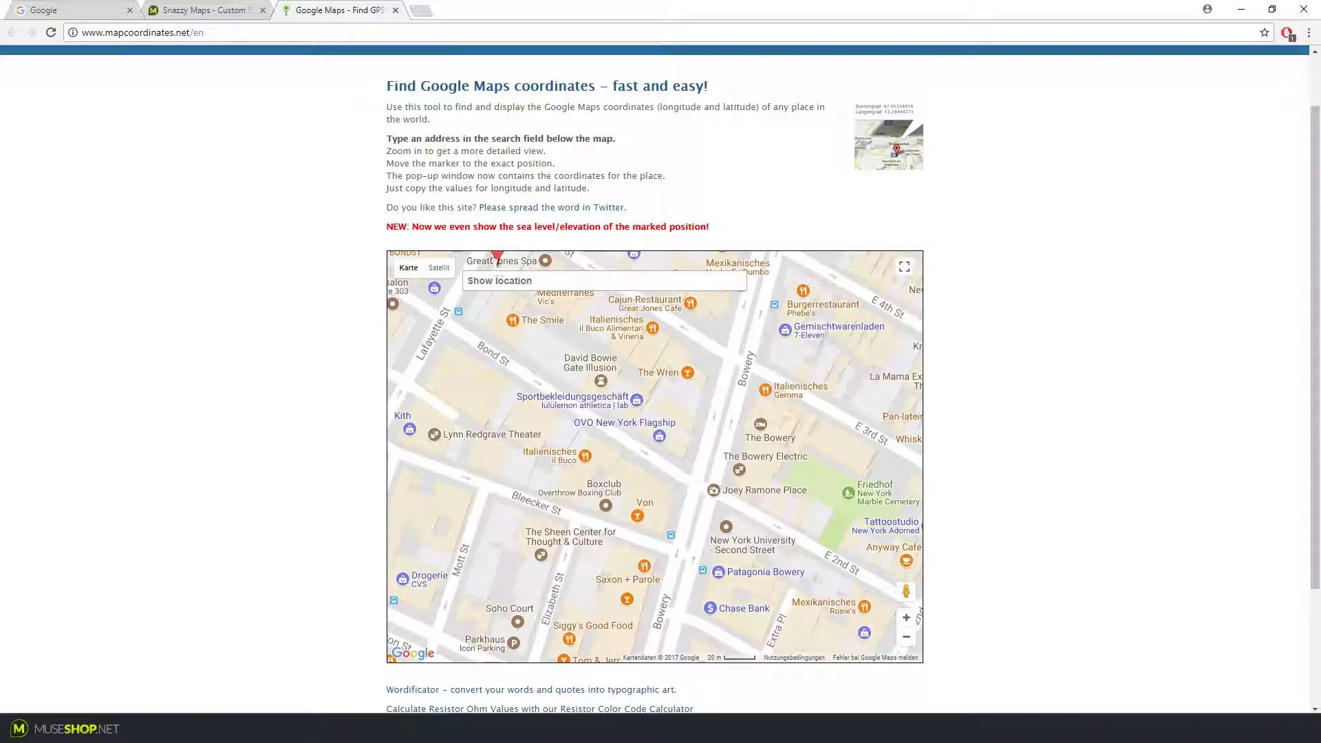
pyautogui.moveTo(576, 293); pyautogui.dragTo(743, 355)
pyautogui.moveTo(664, 311)
pyautogui.mouseDown()
pyautogui.moveTo(616, 326)
pyautogui.moveTo(798, 525)
pyautogui.moveTo(623, 610)
pyautogui.moveTo(649, 589)
pyautogui.moveTo(669, 521)
pyautogui.mouseUp()
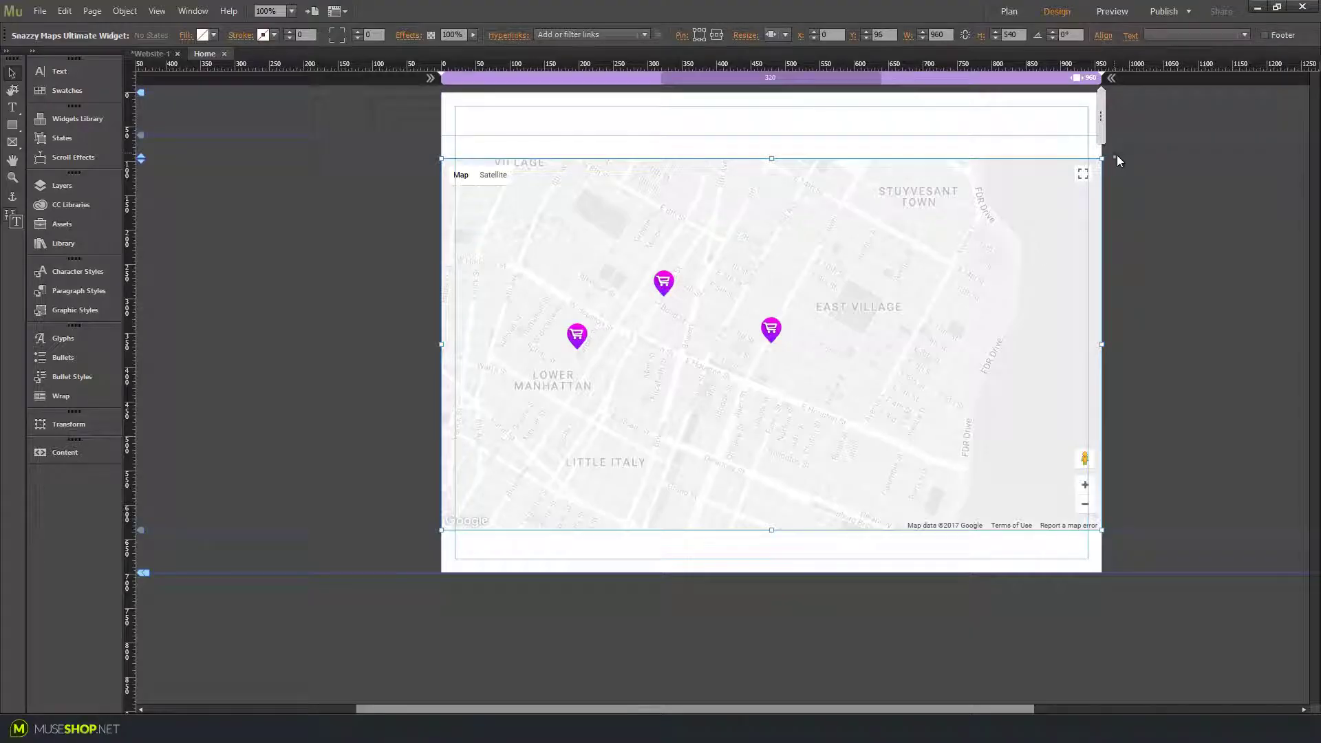
# - Paste 40.72553966 and -73.99299121 into the widget's Map center latitude and longitude fields
pyautogui.click(1116, 154)
pyautogui.click(1082, 223)
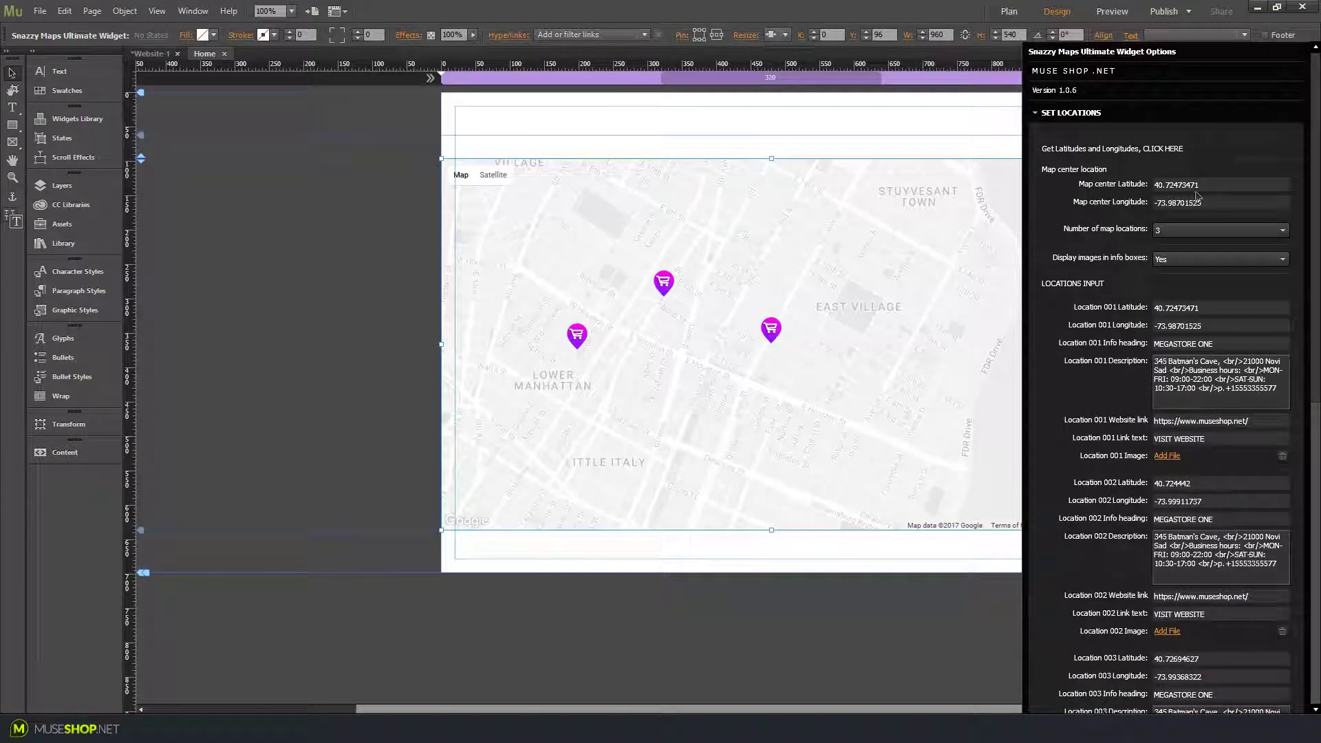
pyautogui.write('40.72553966')
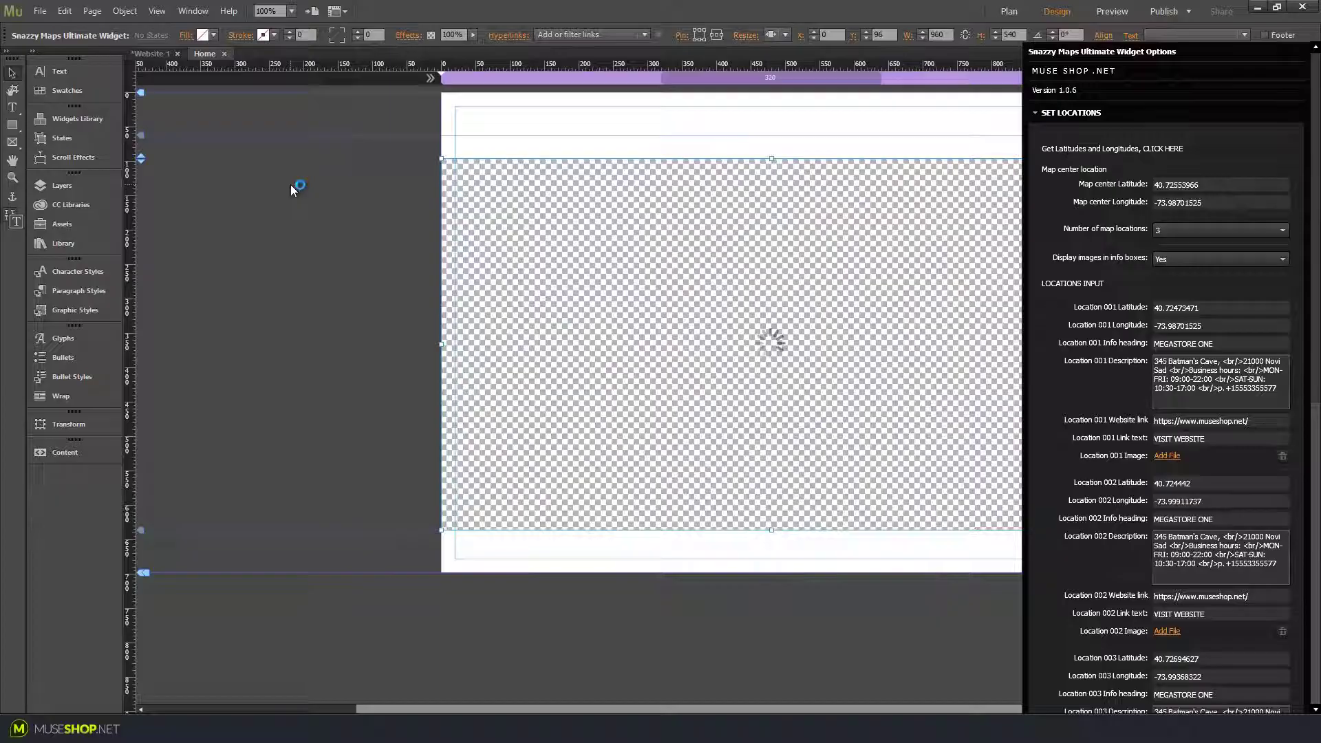
pyautogui.hotkey('alt', 'Tab')
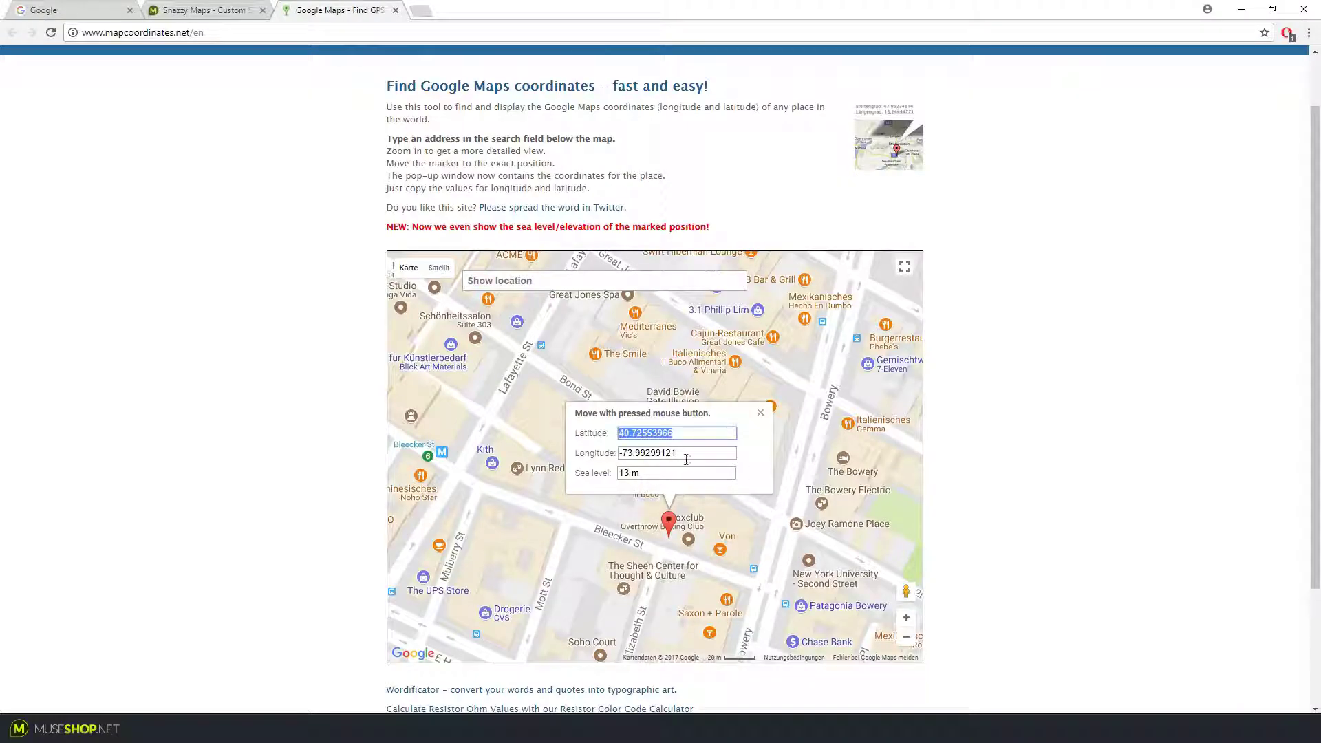
pyautogui.press('Tab')
pyautogui.hotkey('ctrl', 'c')
pyautogui.hotkey('alt', 'Tab')
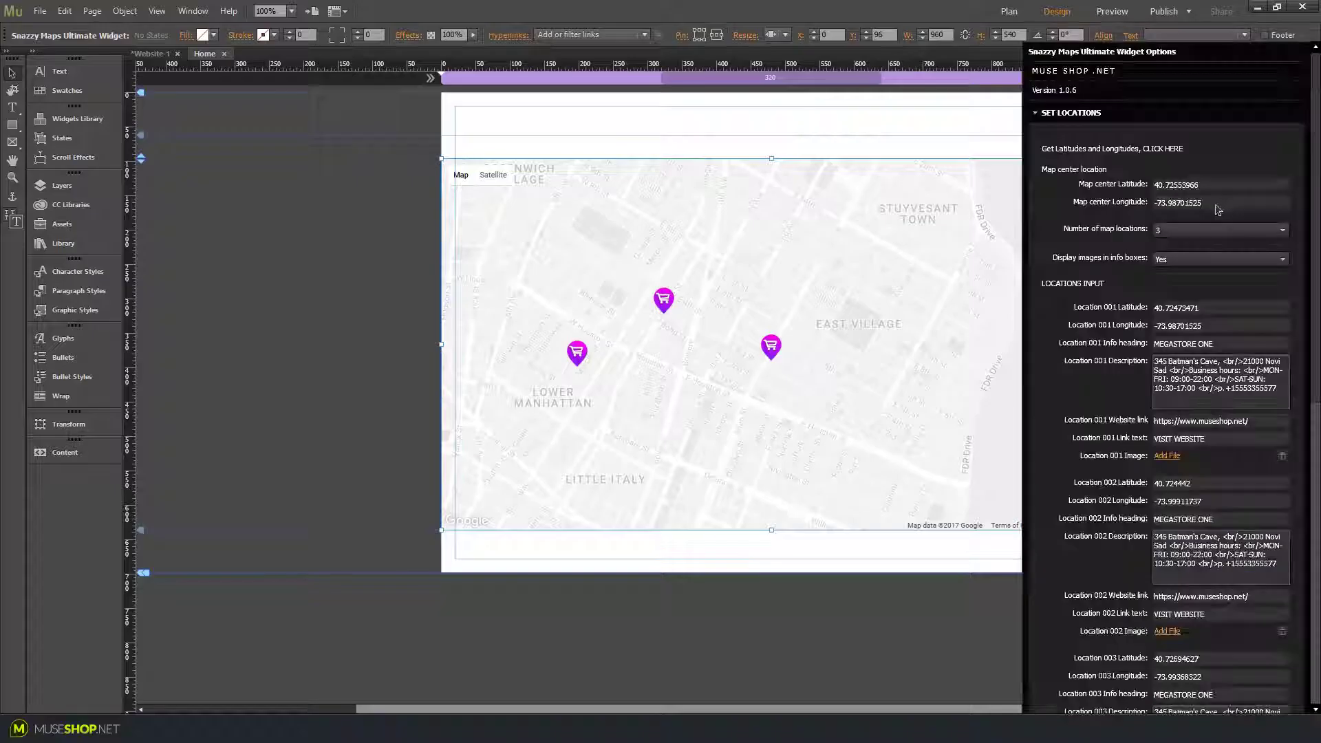
pyautogui.press('Tab')
pyautogui.hotkey('ctrl', 'v')
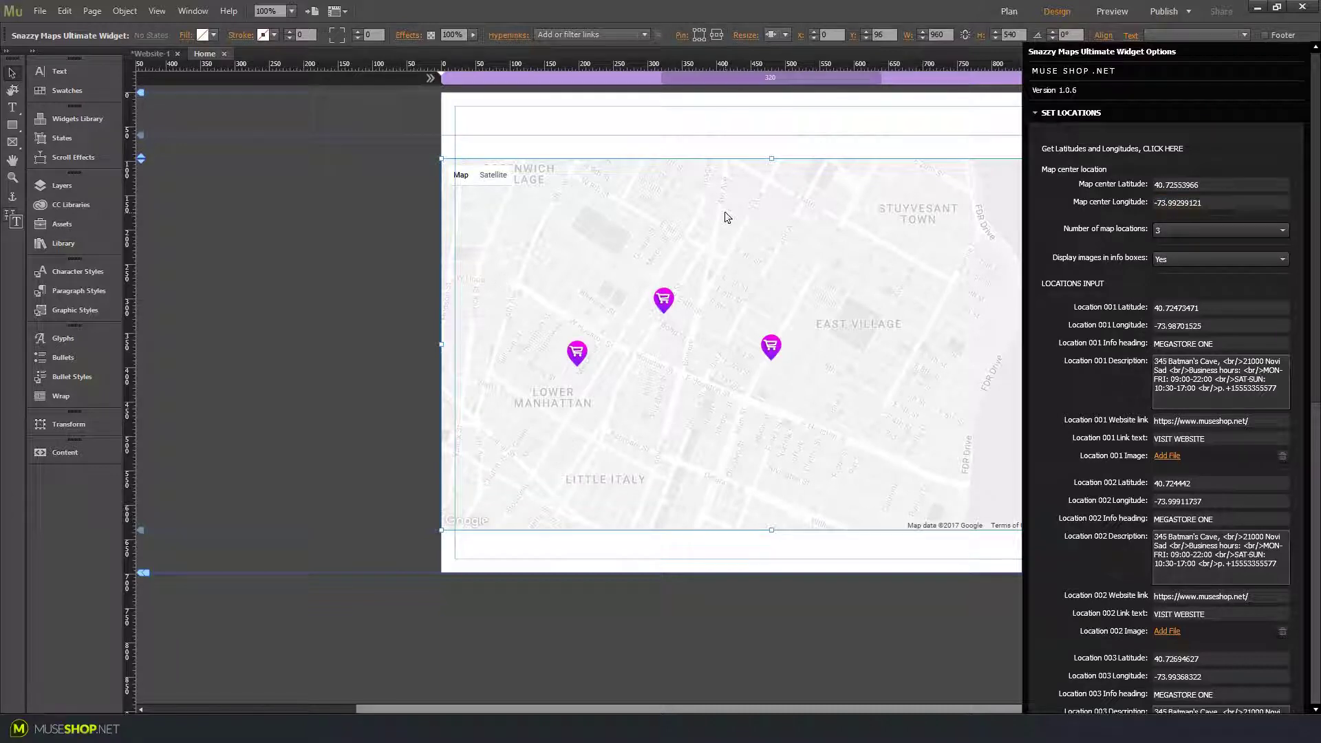
# - Raise the map widget's Map Zoom level from 15 to 16
pyautogui.click(333, 372)
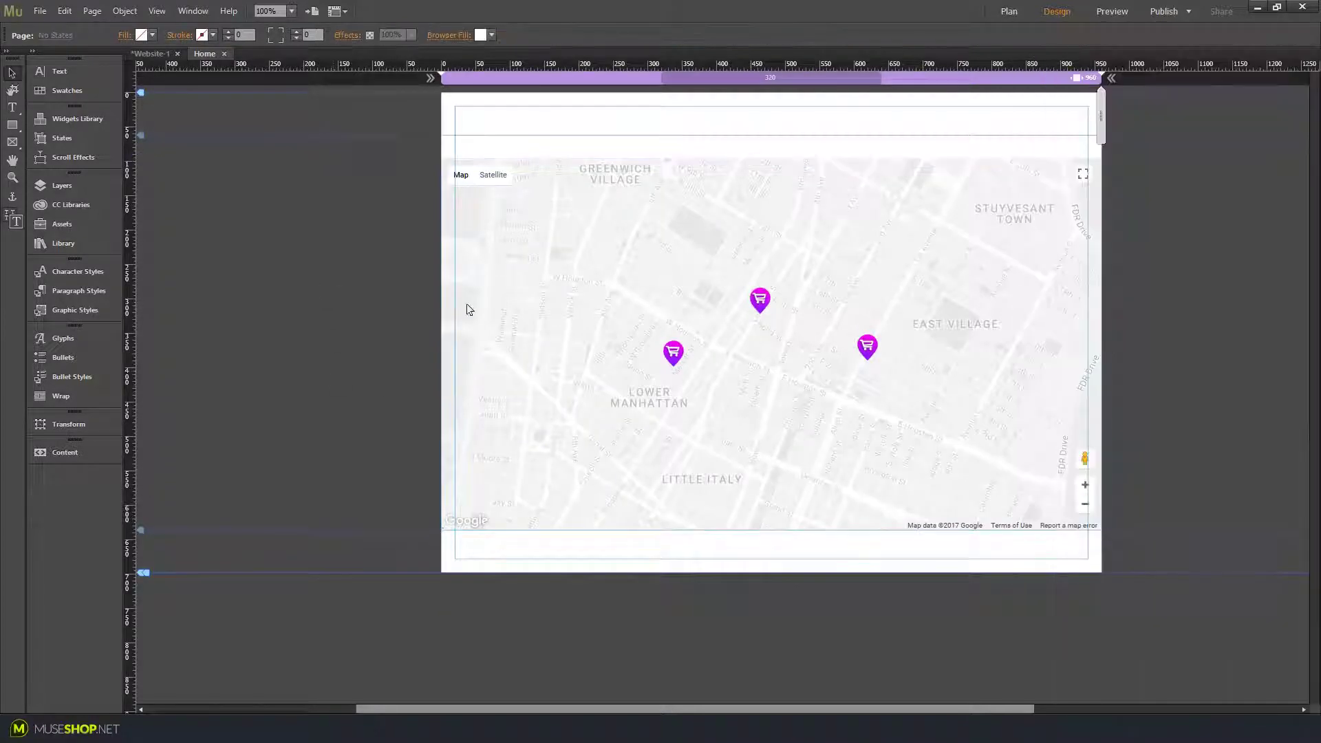
pyautogui.click(1098, 165)
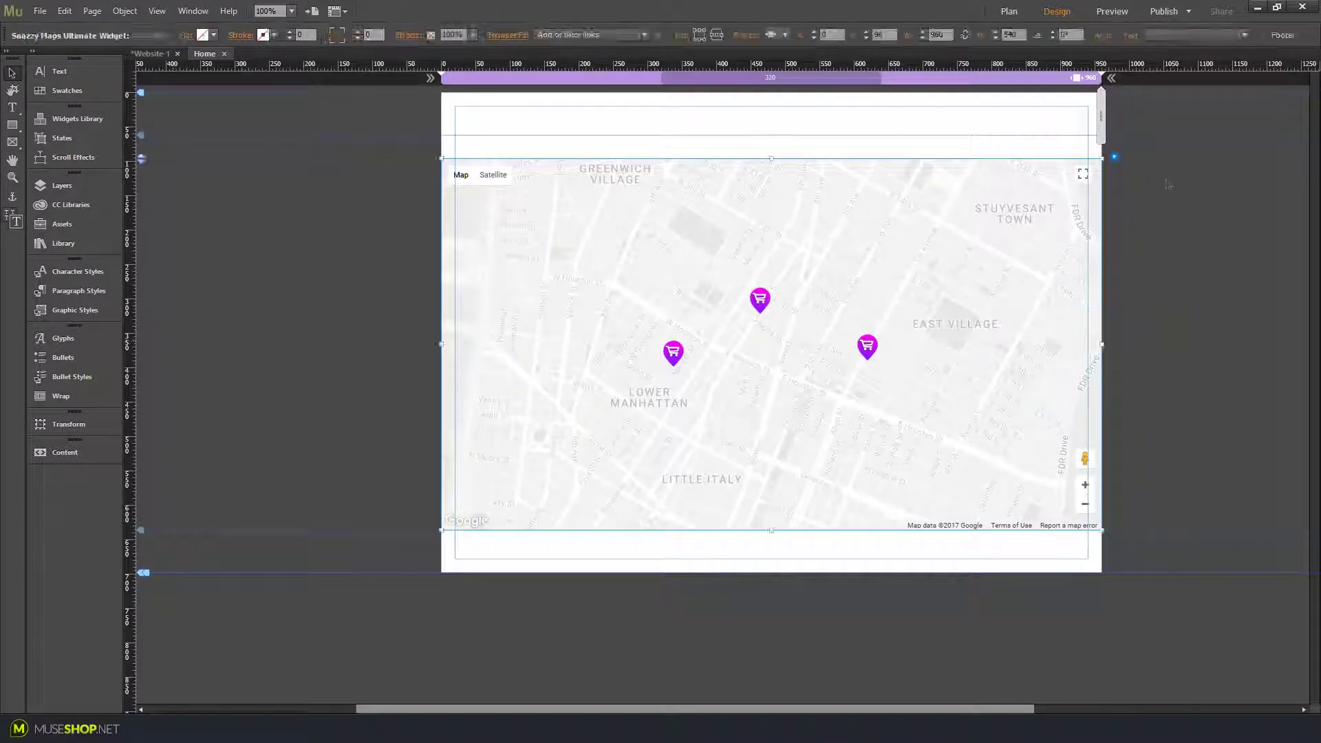
pyautogui.click(1114, 159)
pyautogui.click(1077, 240)
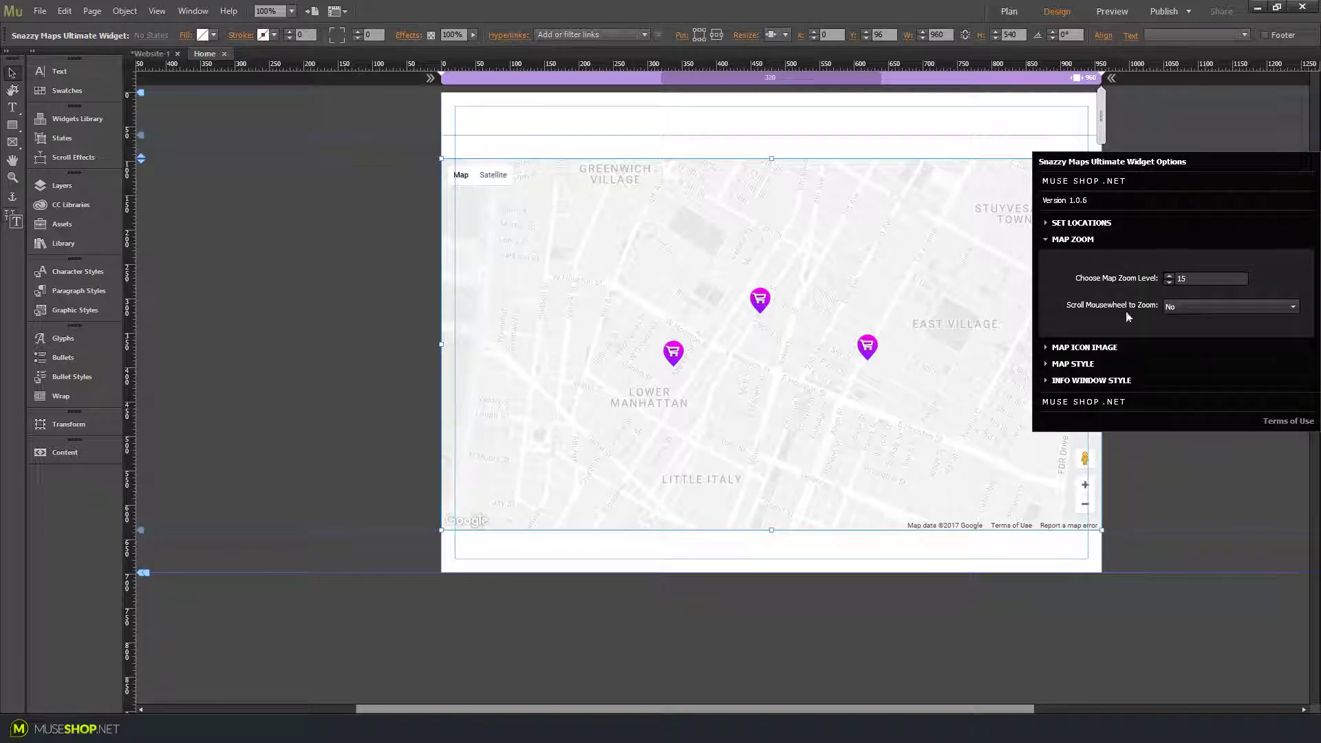
pyautogui.click(1169, 275)
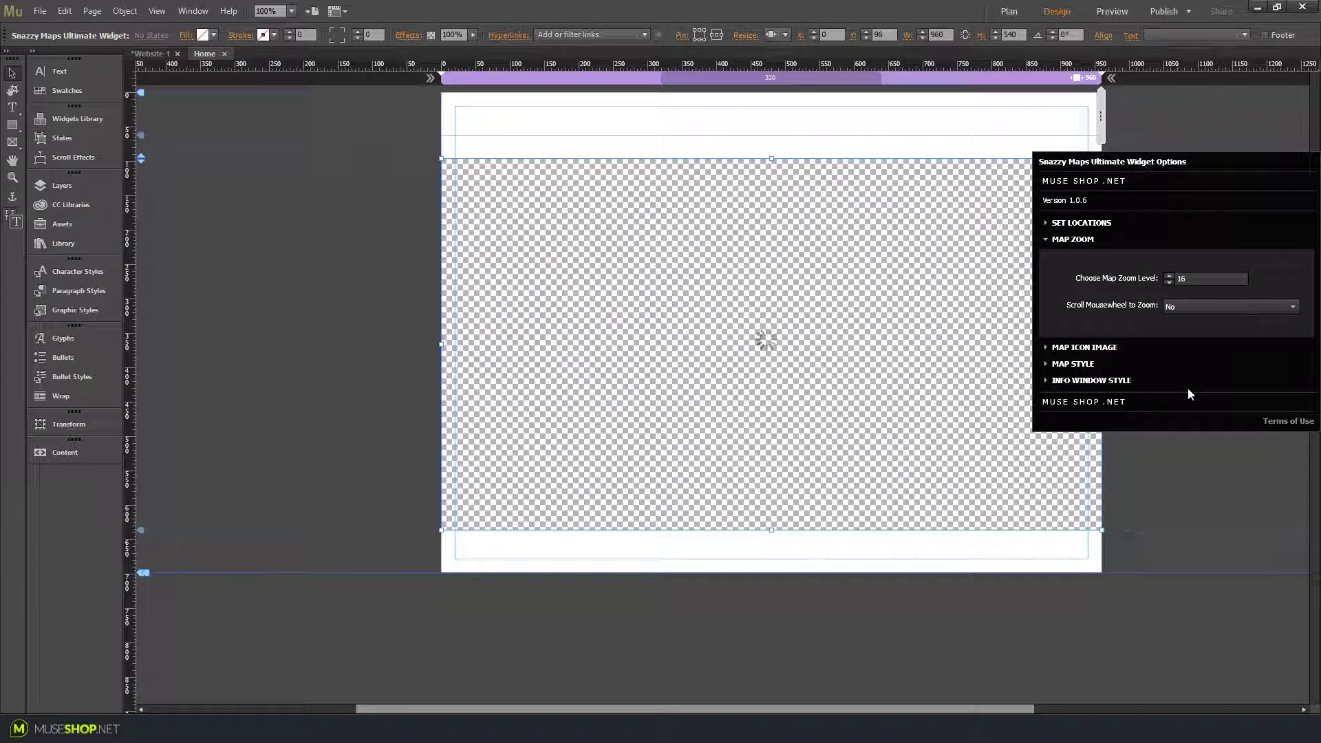
pyautogui.click(1179, 478)
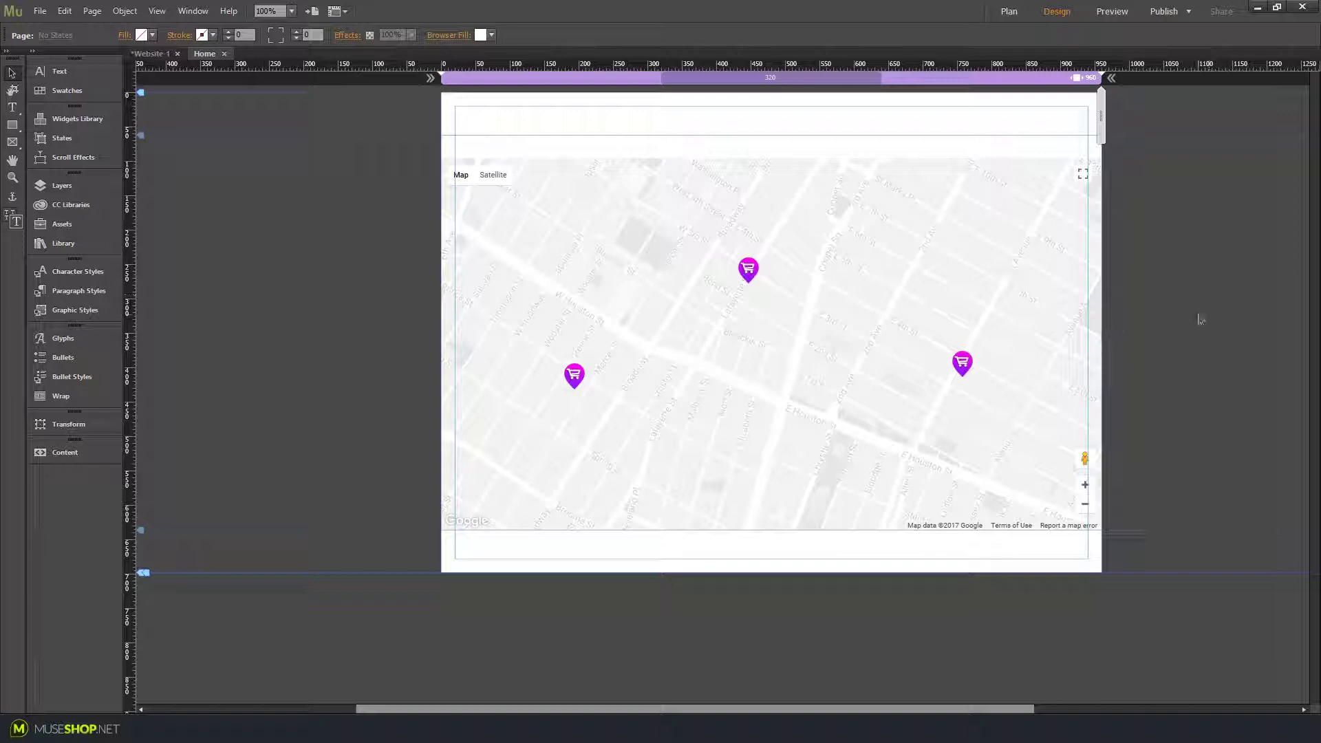
# - Lower the map widget's Map Zoom level from 16 back to 15
pyautogui.click(978, 238)
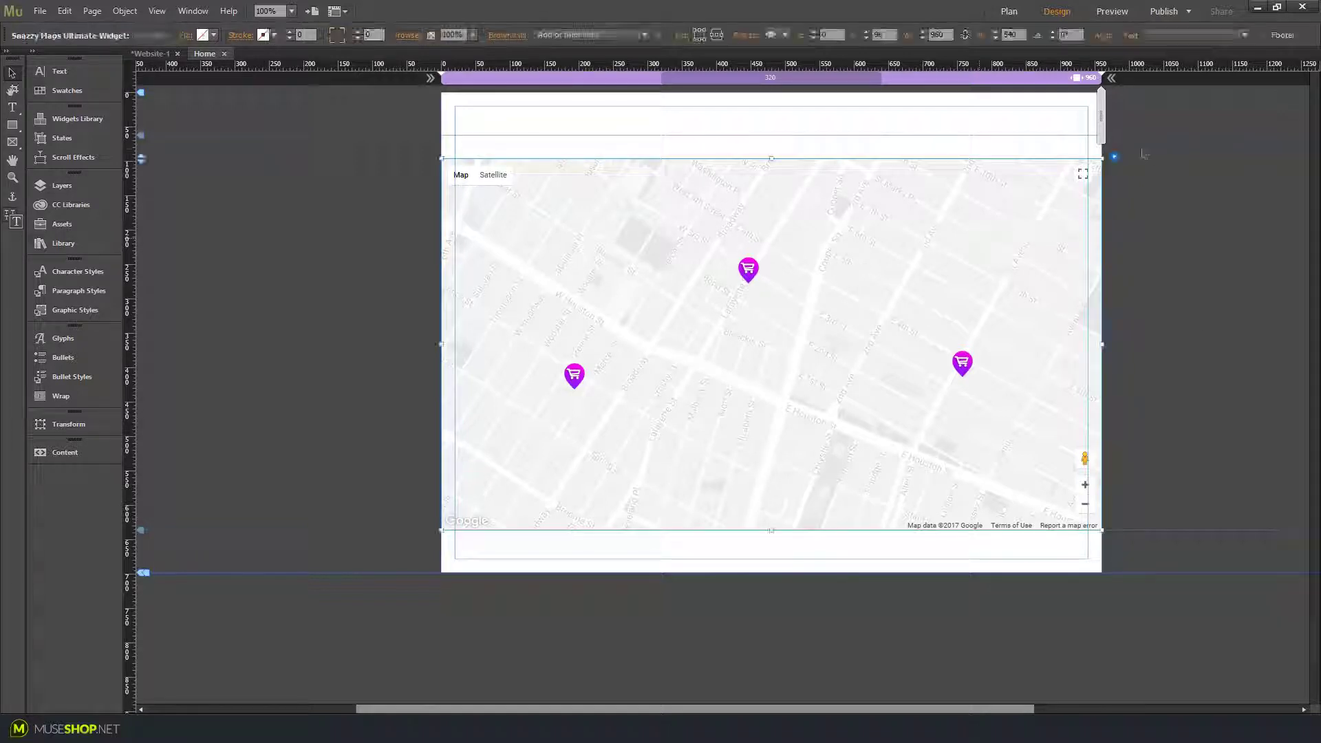
pyautogui.click(1114, 157)
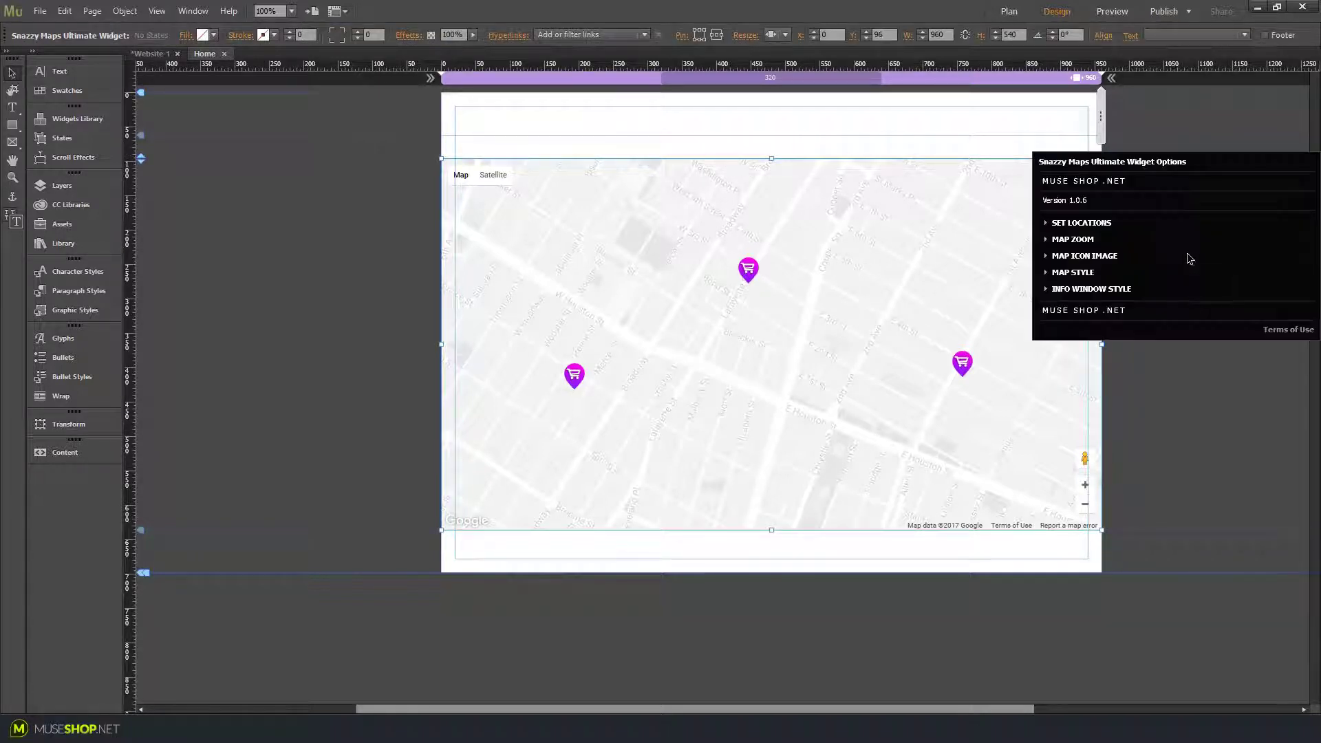
pyautogui.click(1077, 239)
pyautogui.click(1168, 283)
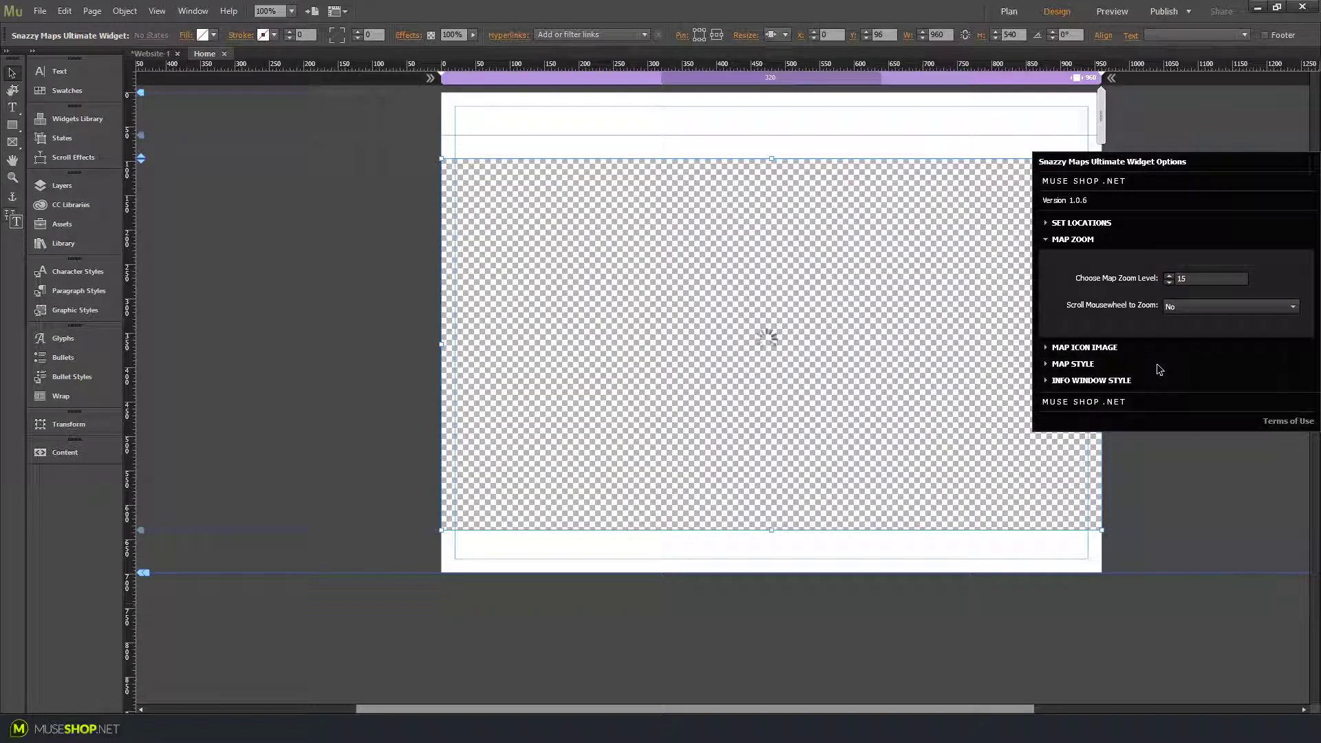
pyautogui.click(1212, 602)
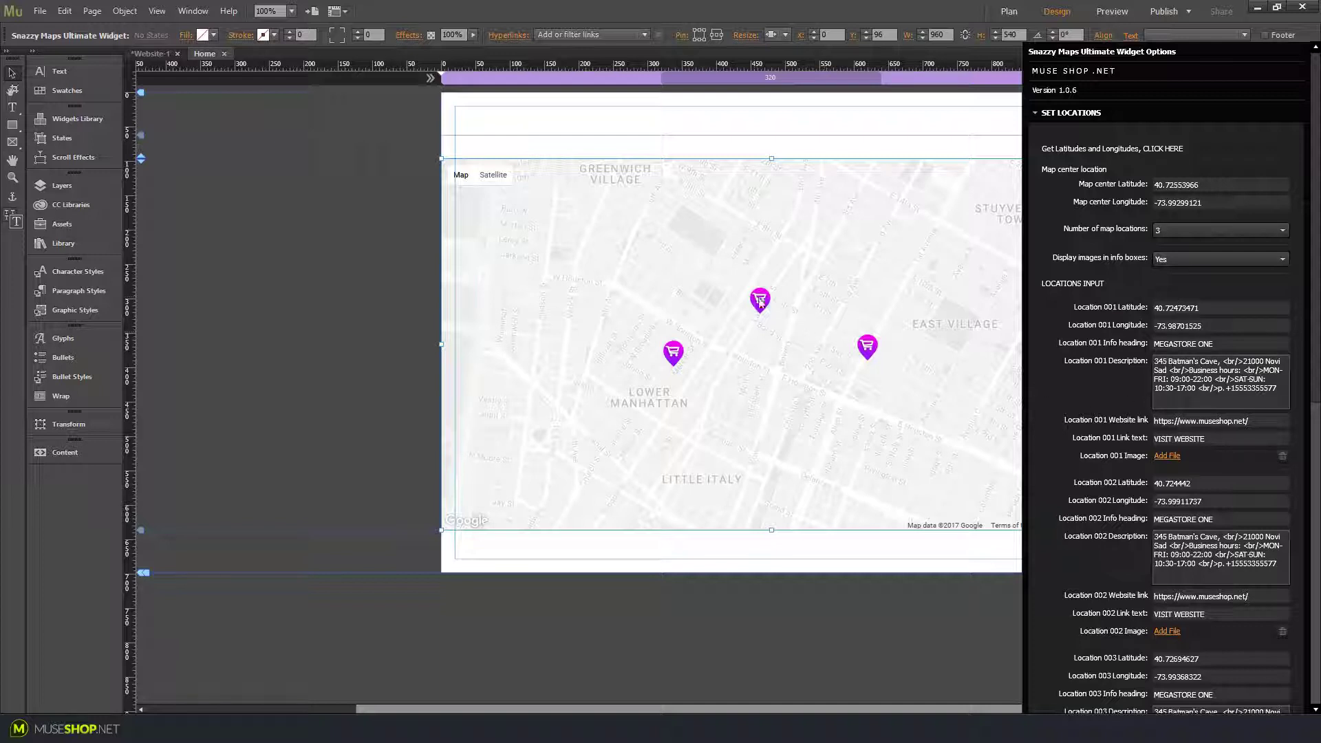
# - Preview the page in Chrome and inspect the middle marker's MEGASTORE ONE heading and address text
pyautogui.click(347, 279)
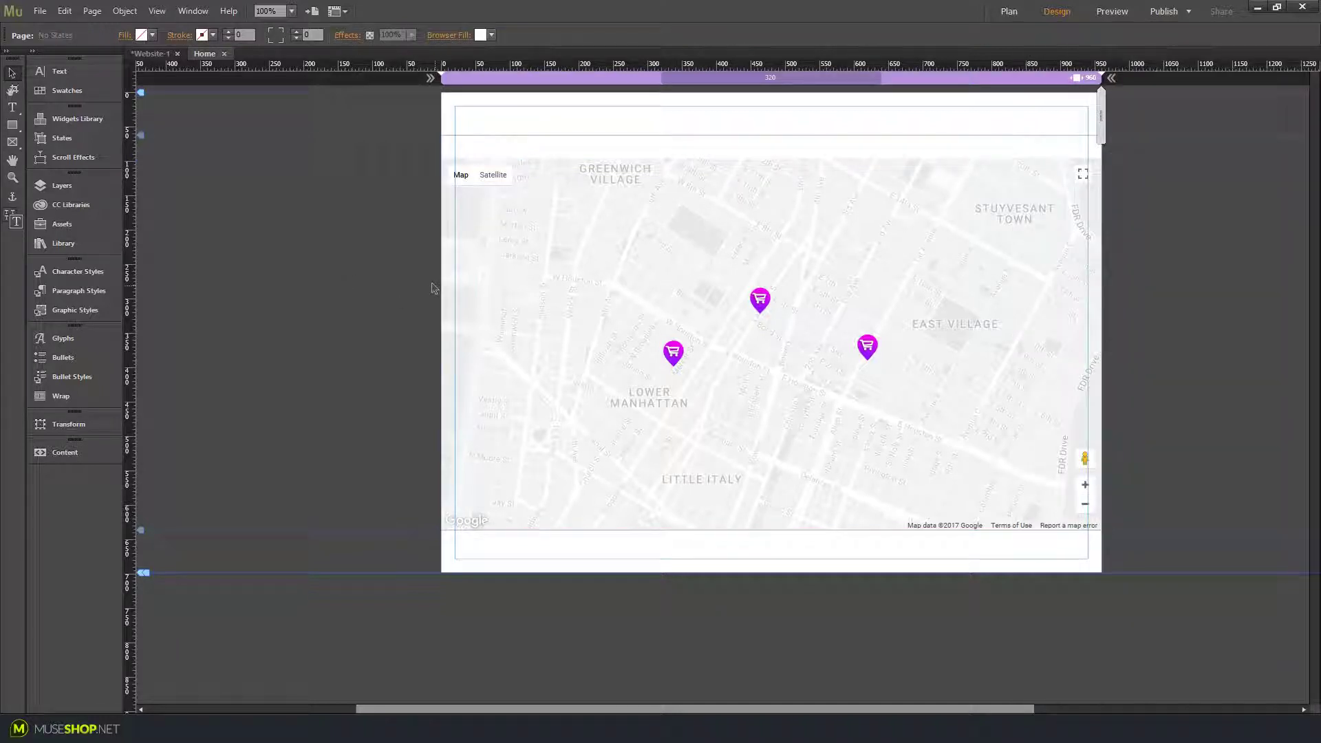
pyautogui.hotkey('ctrl', 'alt', 'e')
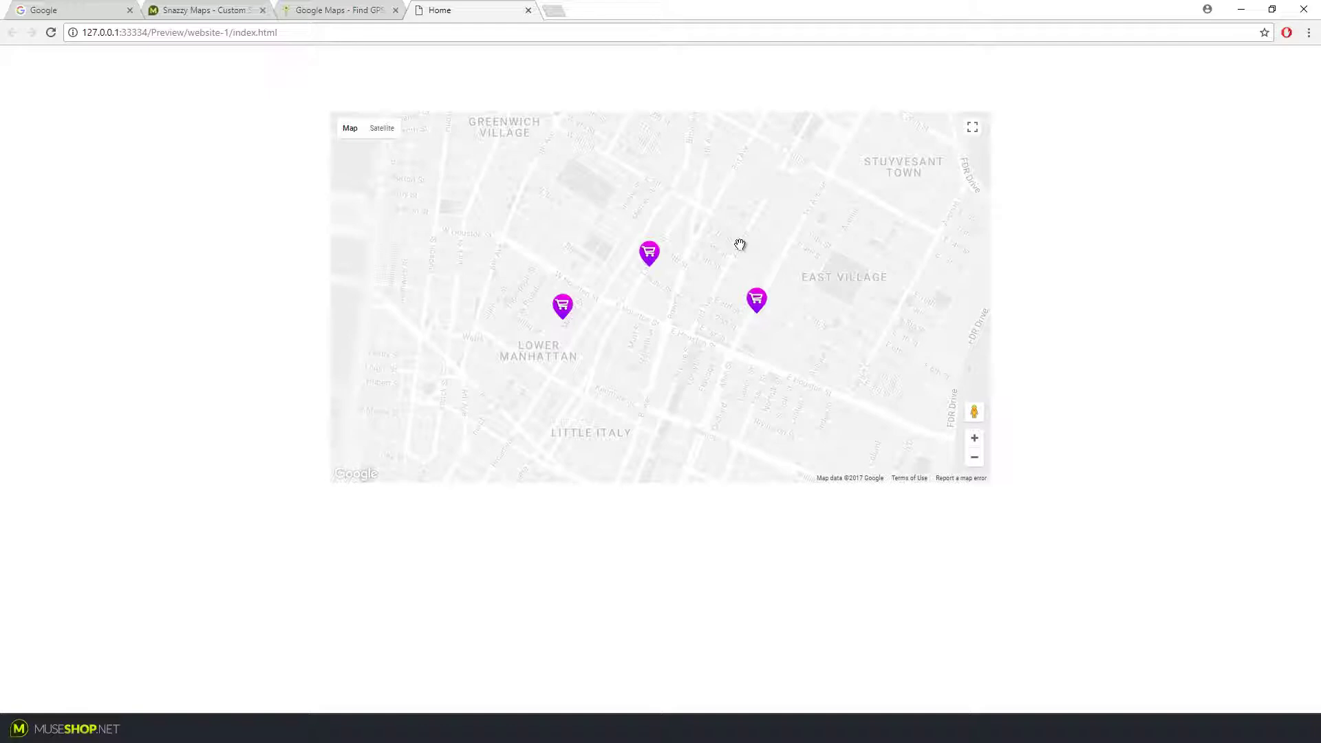
pyautogui.click(644, 260)
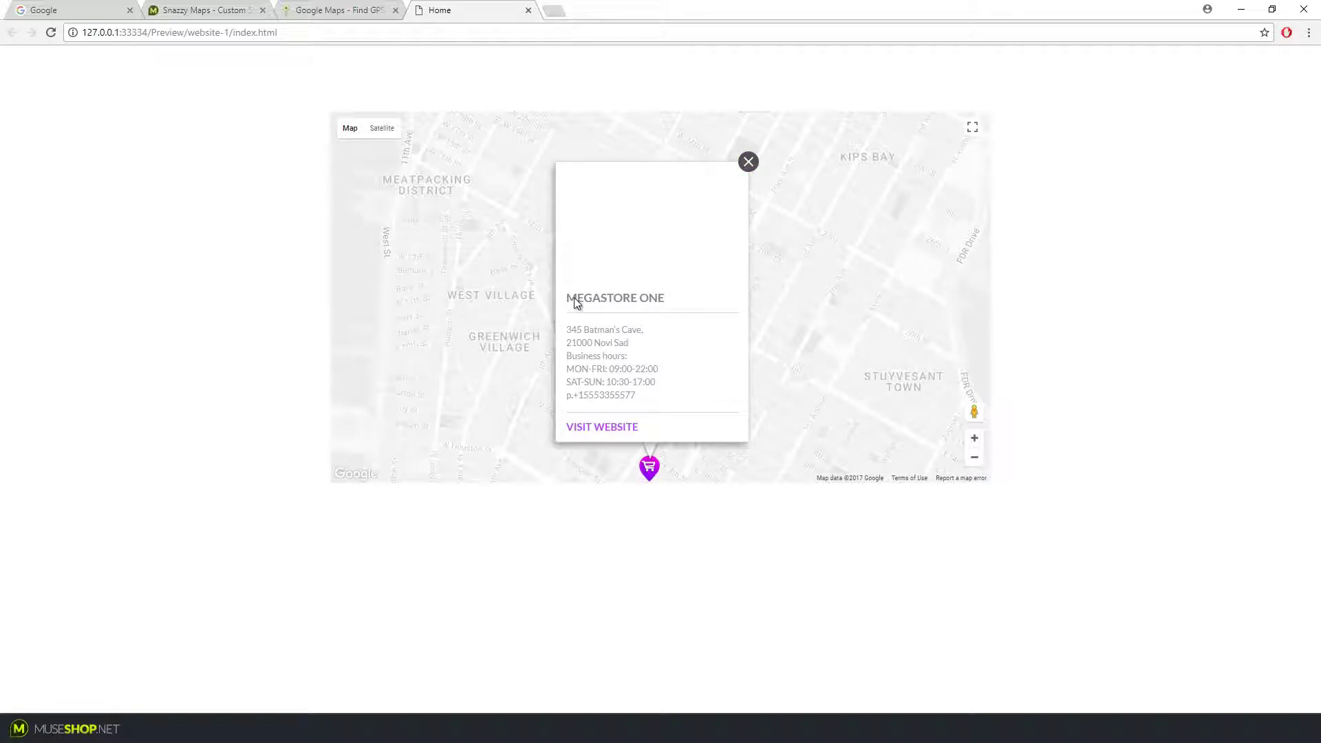
pyautogui.moveTo(574, 298); pyautogui.dragTo(679, 295)
pyautogui.click(590, 345)
pyautogui.moveTo(567, 329); pyautogui.dragTo(661, 410)
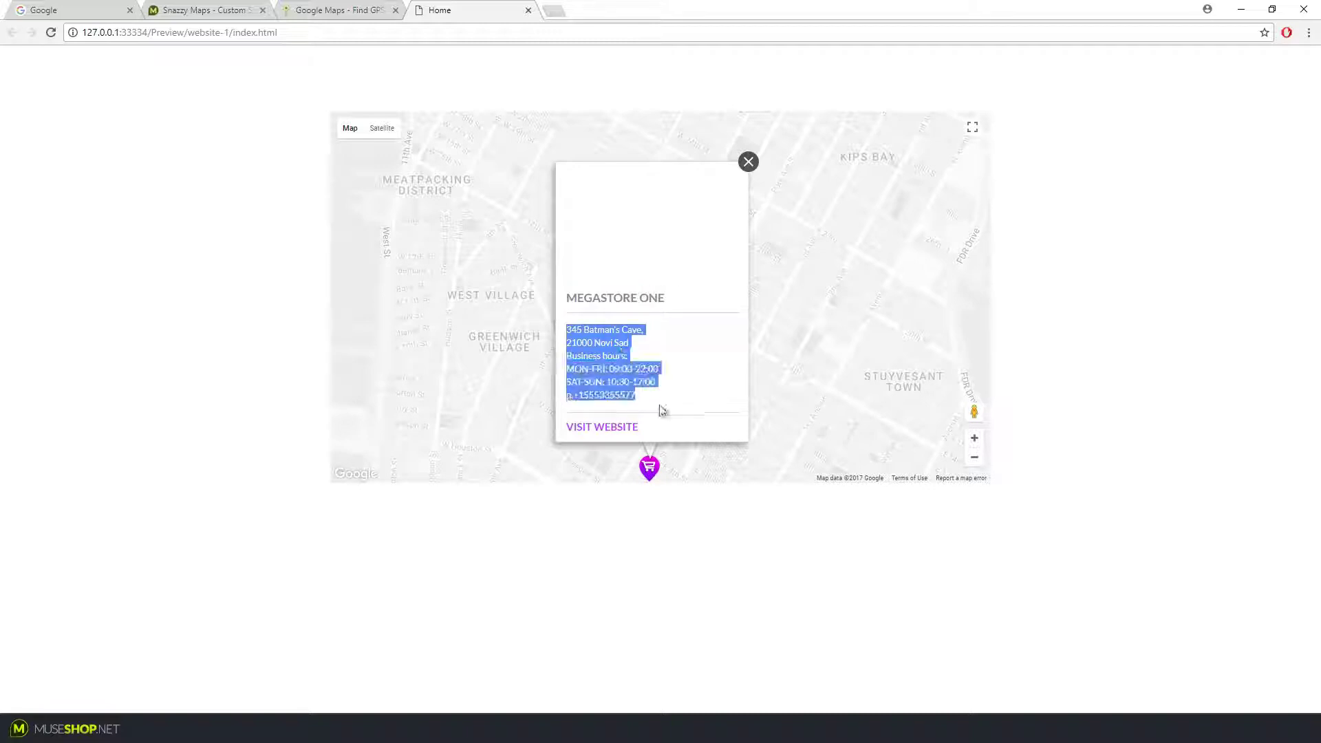
pyautogui.click(728, 397)
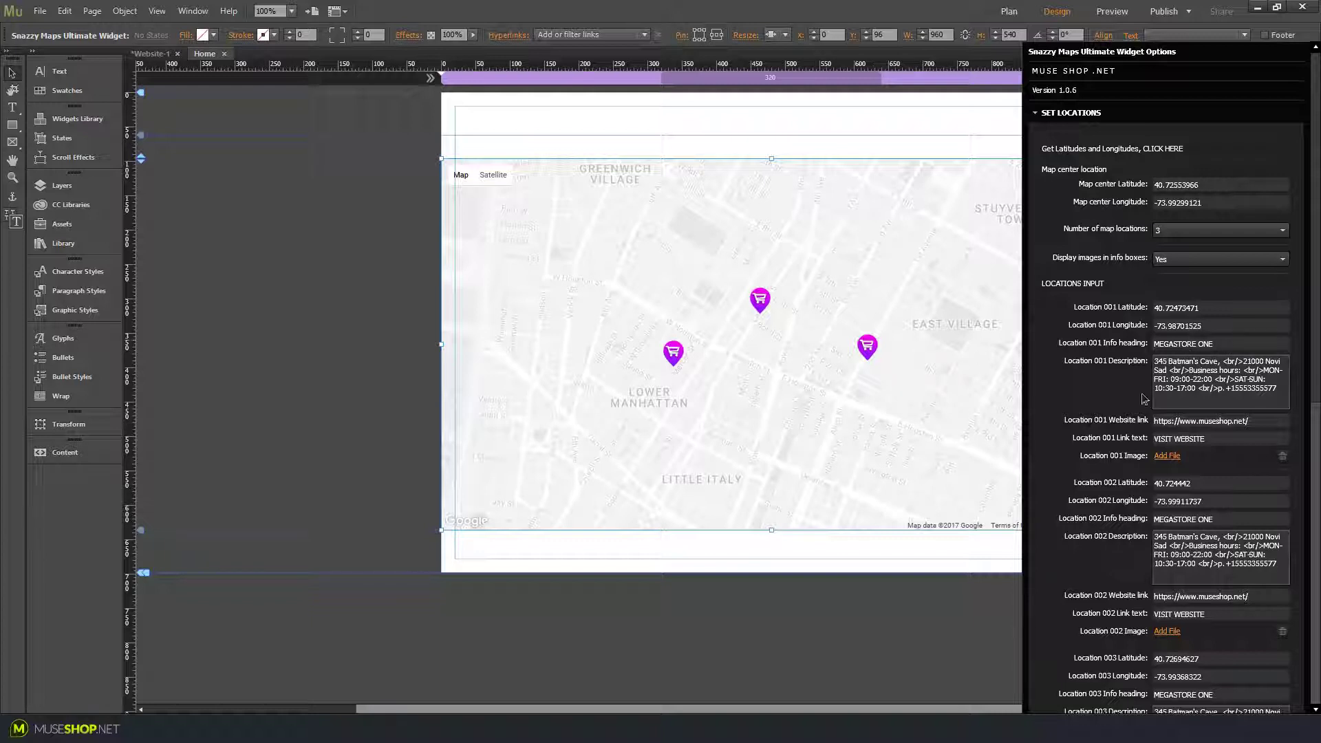
# - Change Location 001's info heading to 'MY STORE'
pyautogui.click(1232, 346)
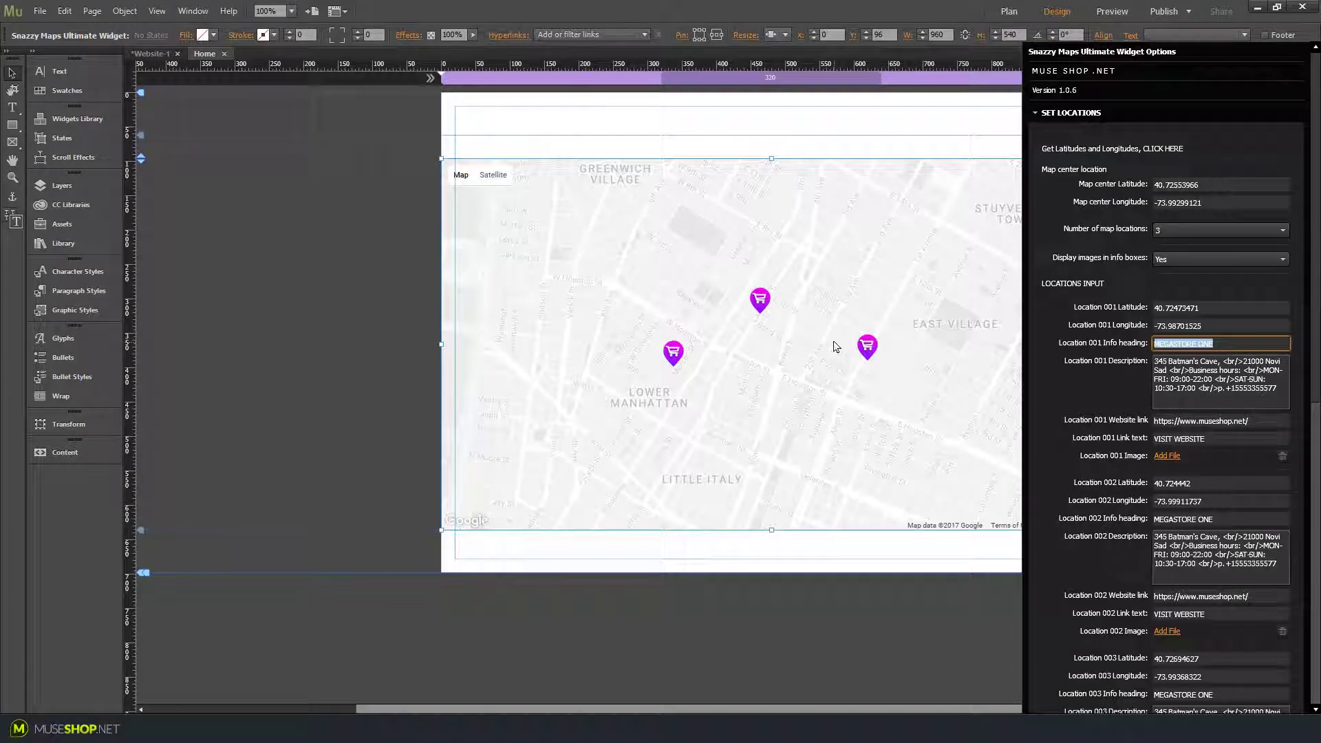
pyautogui.write('MY STORE')
pyautogui.press('Tab')
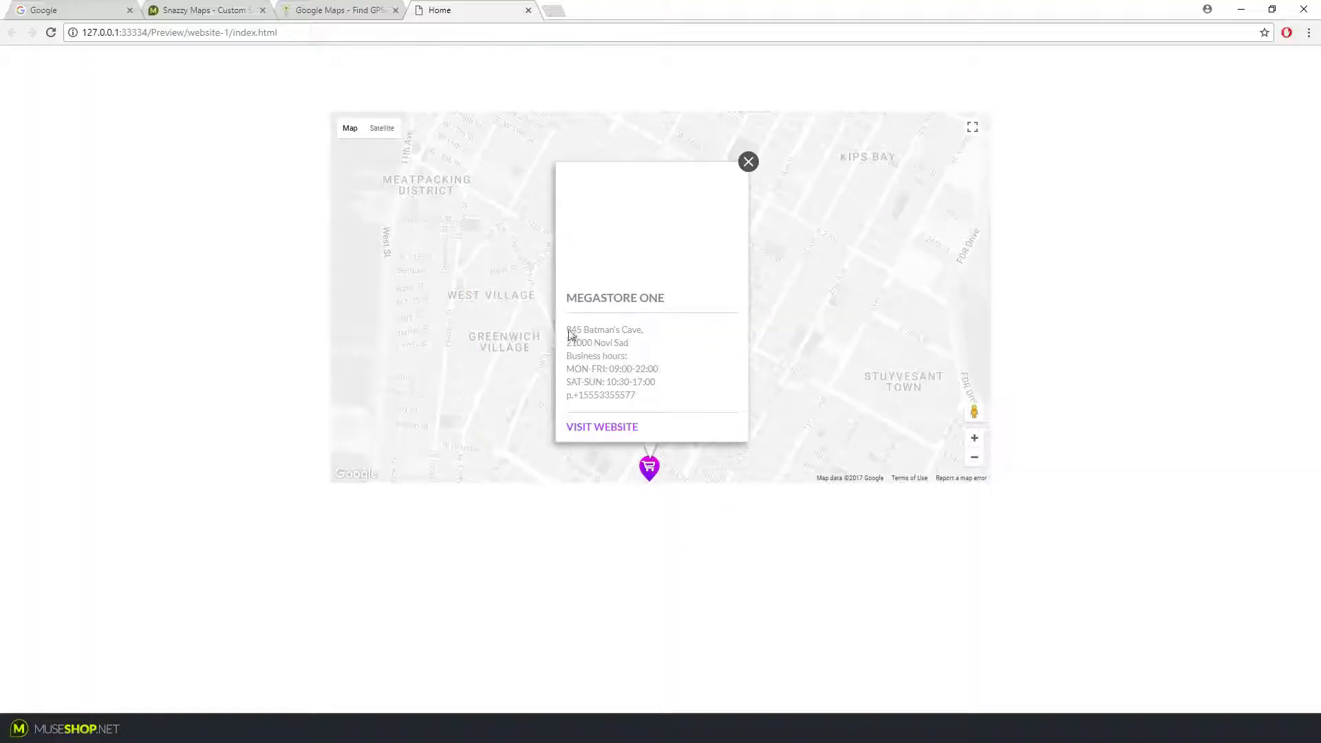
pyautogui.moveTo(566, 329); pyautogui.dragTo(649, 399)
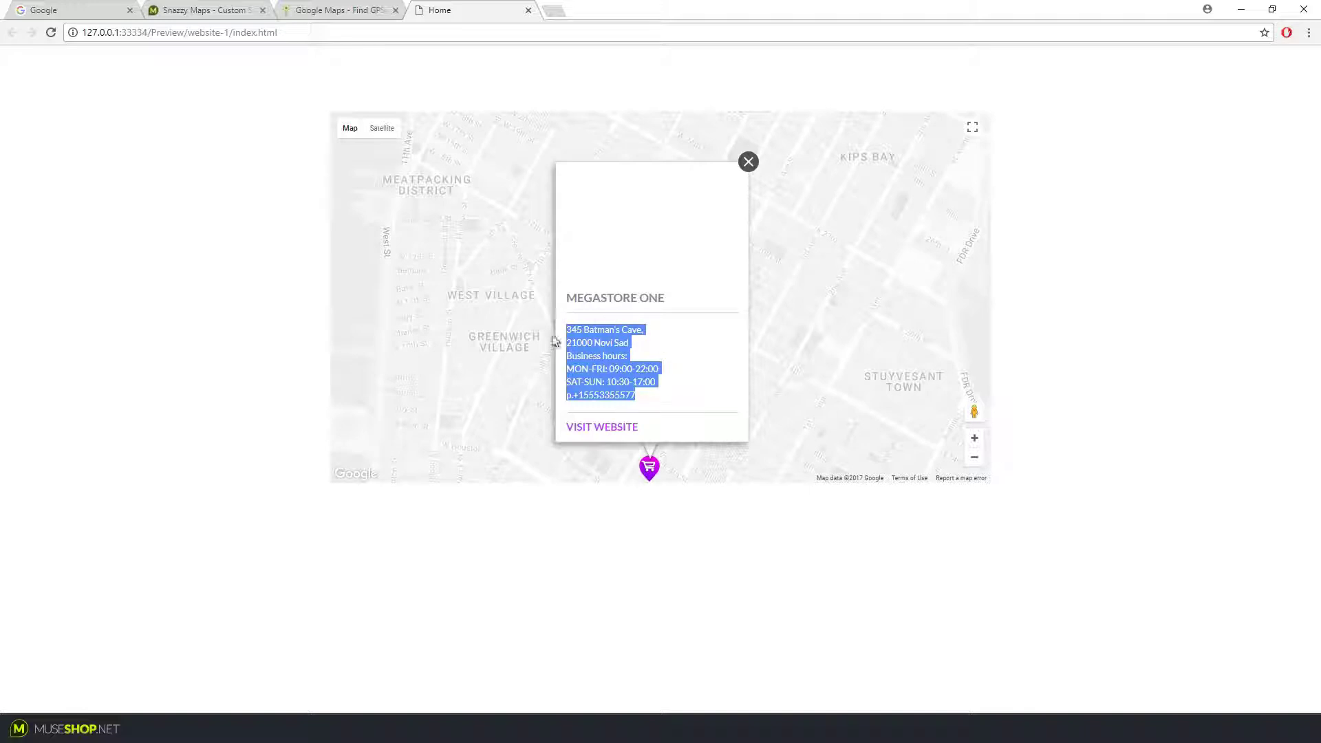
pyautogui.click(771, 422)
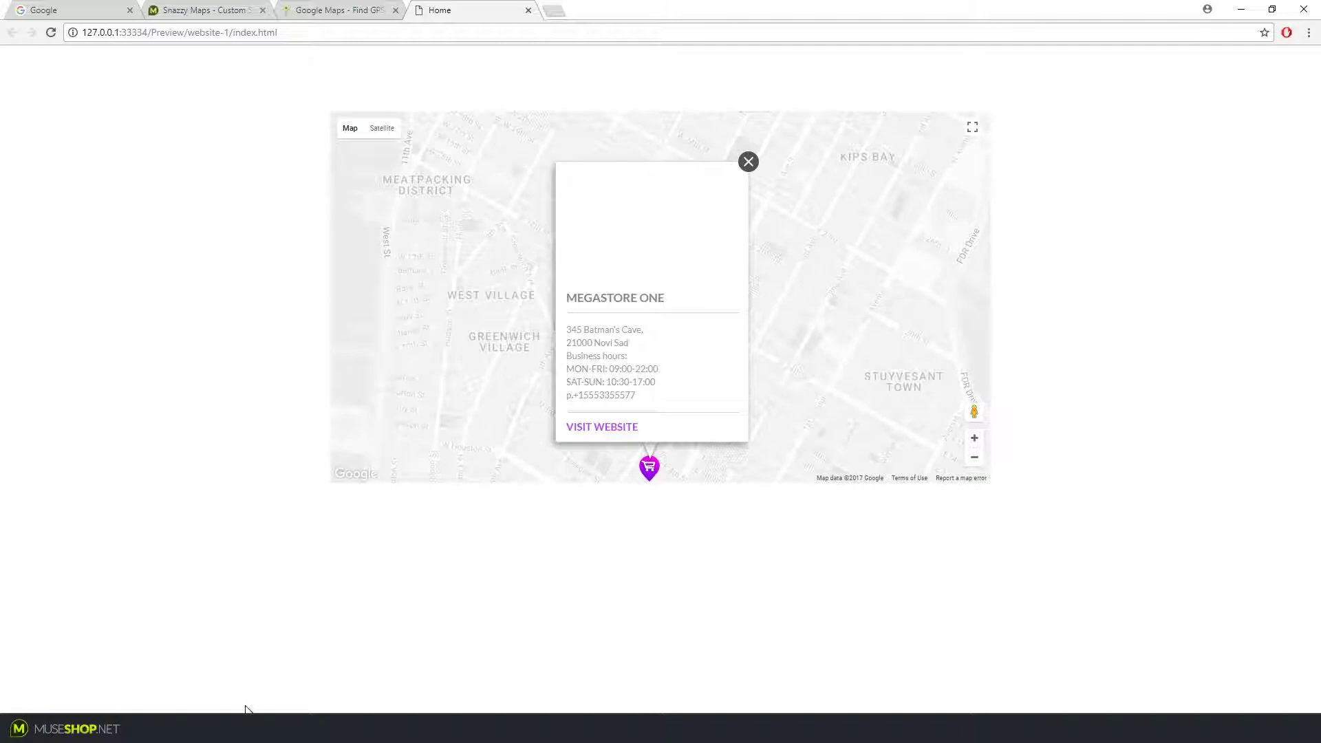
pyautogui.hotkey('alt', 'Tab')
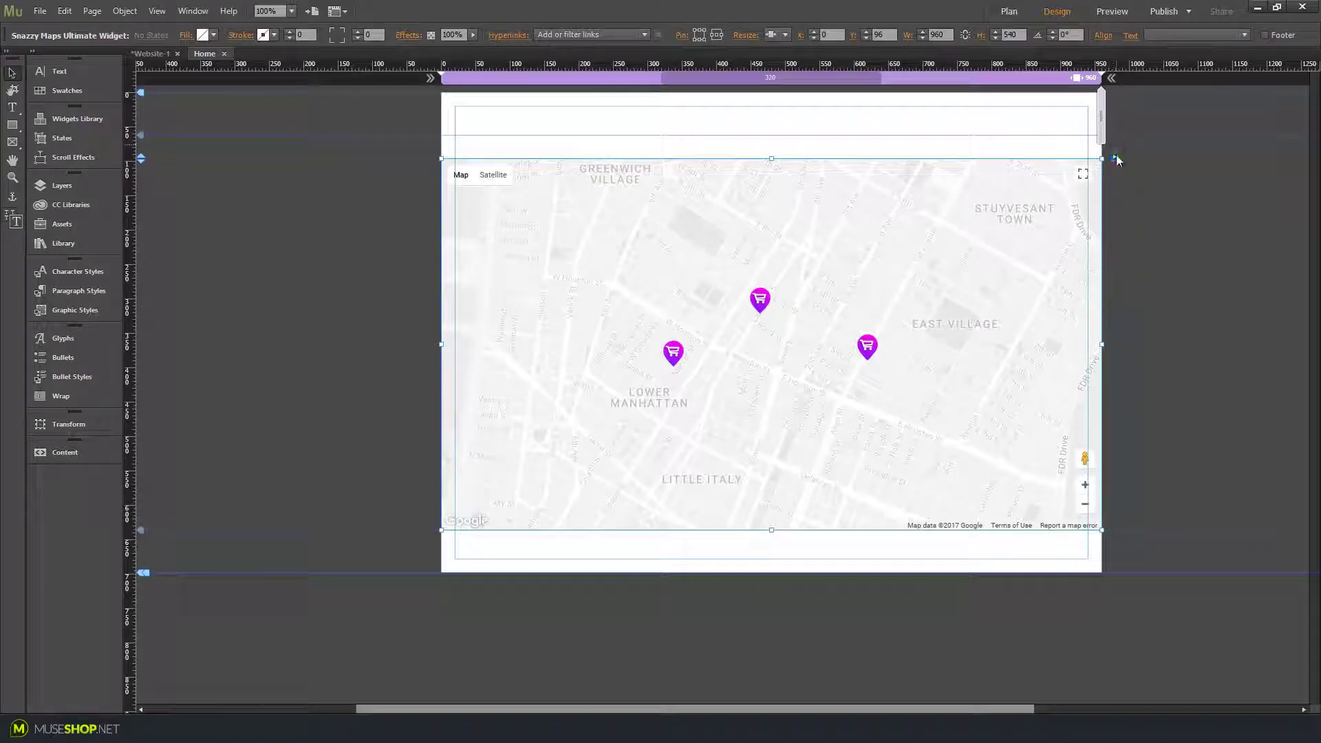
# - In the map widget's Set Locations, review Location 001's description phone number and website link URL
pyautogui.click(1113, 156)
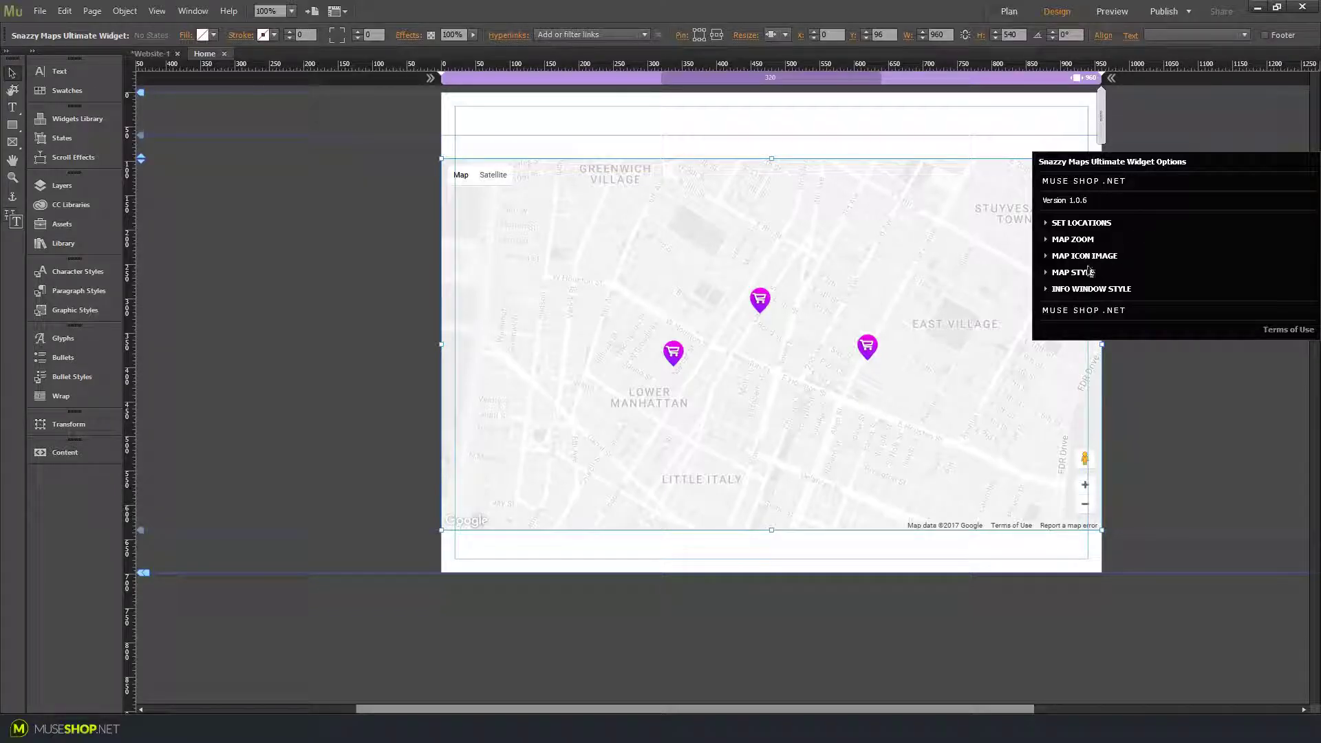
pyautogui.click(1080, 222)
pyautogui.click(1230, 361)
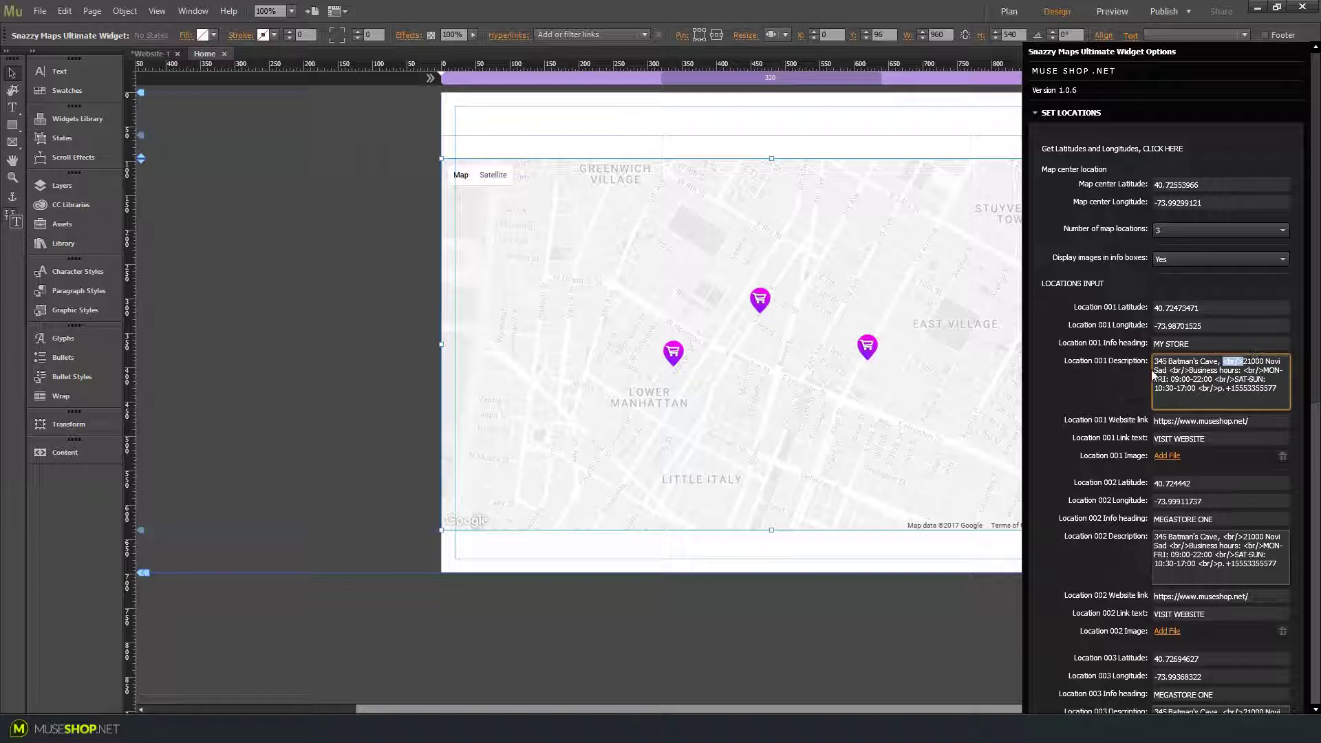
pyautogui.moveTo(1218, 388); pyautogui.dragTo(1270, 419)
pyautogui.click(1271, 423)
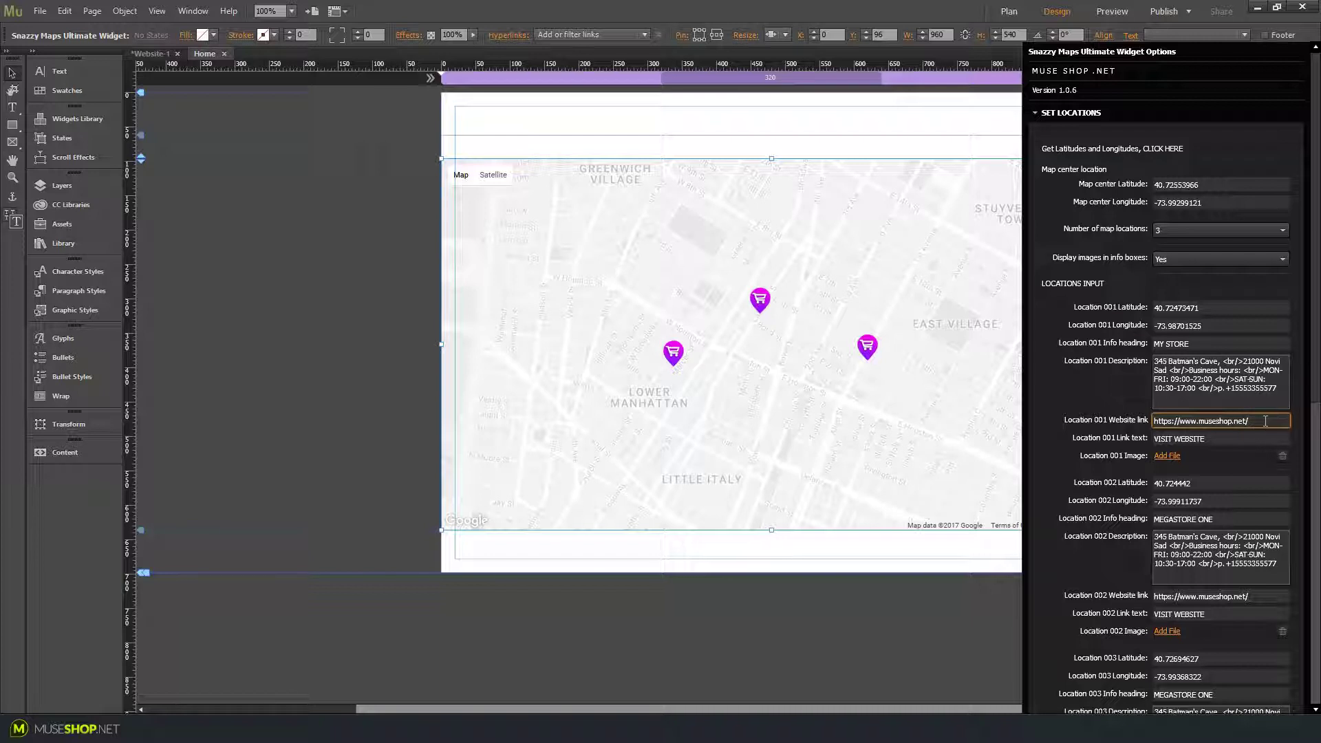
pyautogui.moveTo(1257, 420); pyautogui.dragTo(1144, 423)
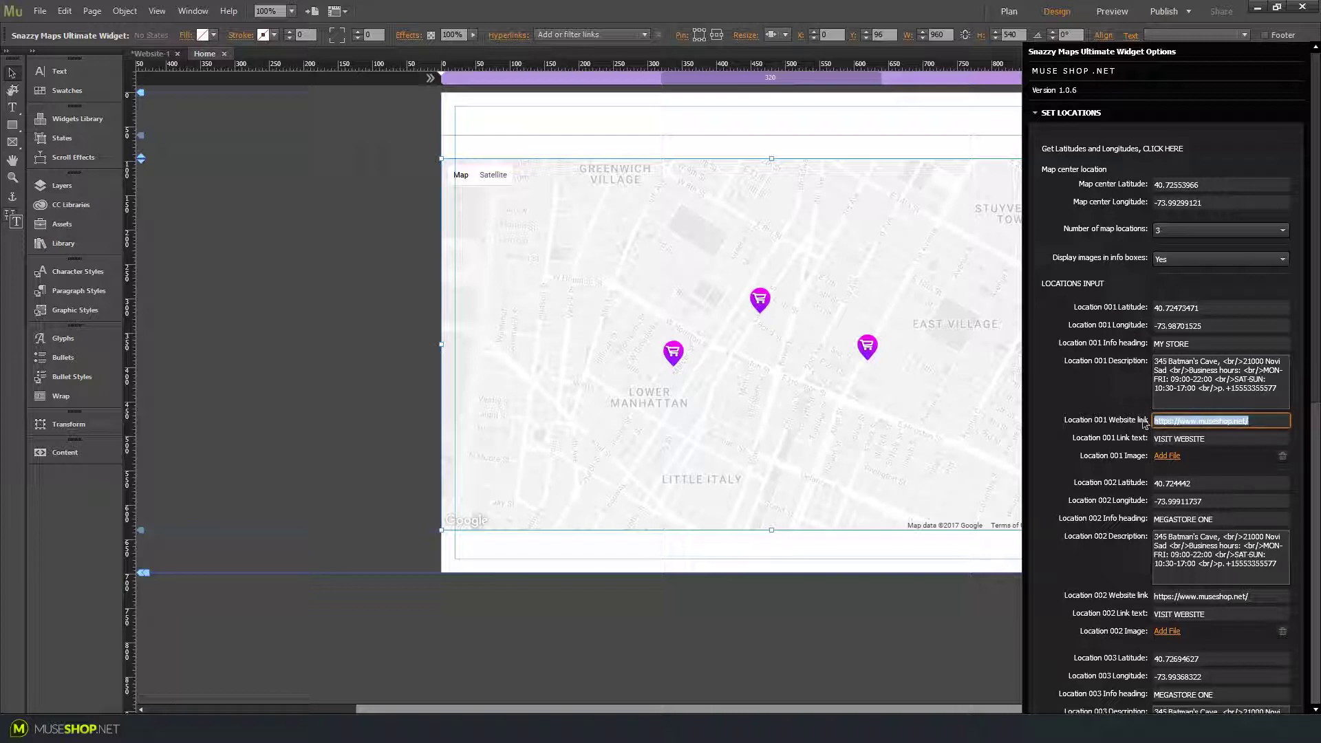
pyautogui.click(1263, 425)
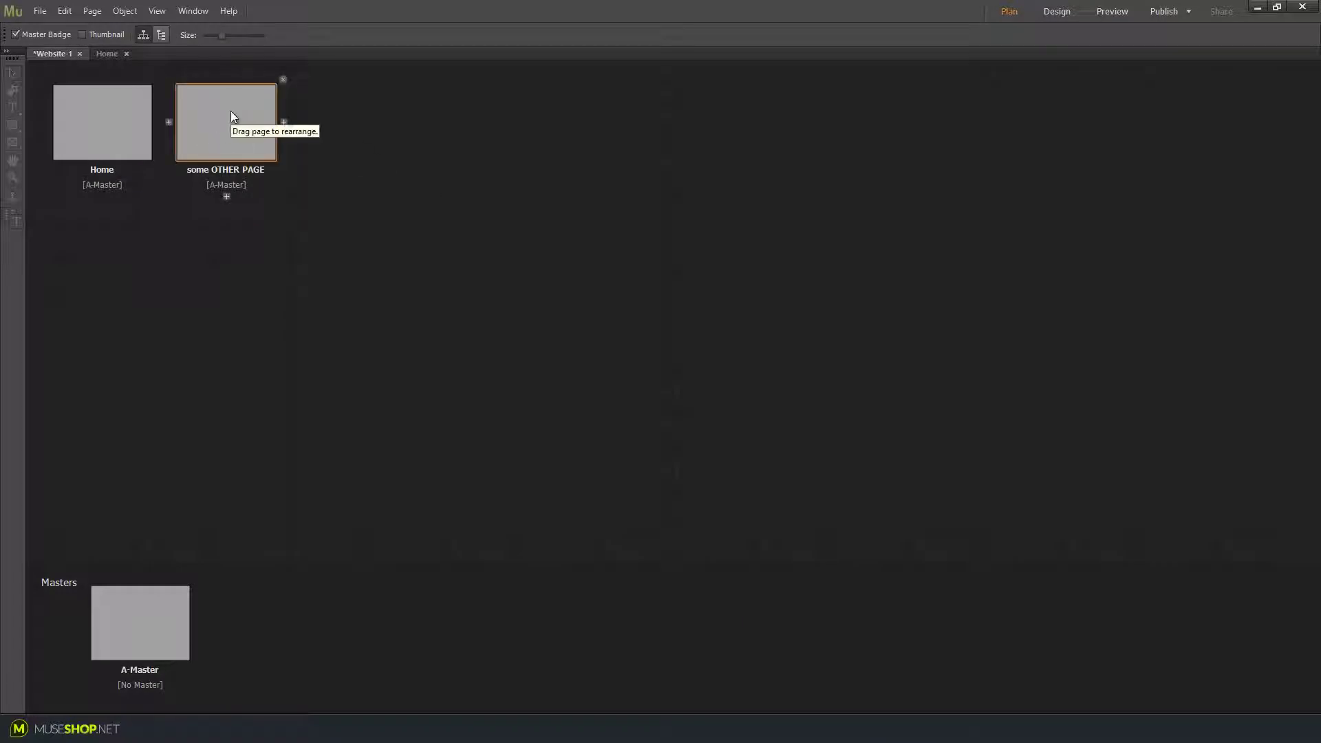
# - Check in Page Properties that some OTHER PAGE's filename is some-other-page.html
pyautogui.rightClick(230, 110)
pyautogui.click(295, 216)
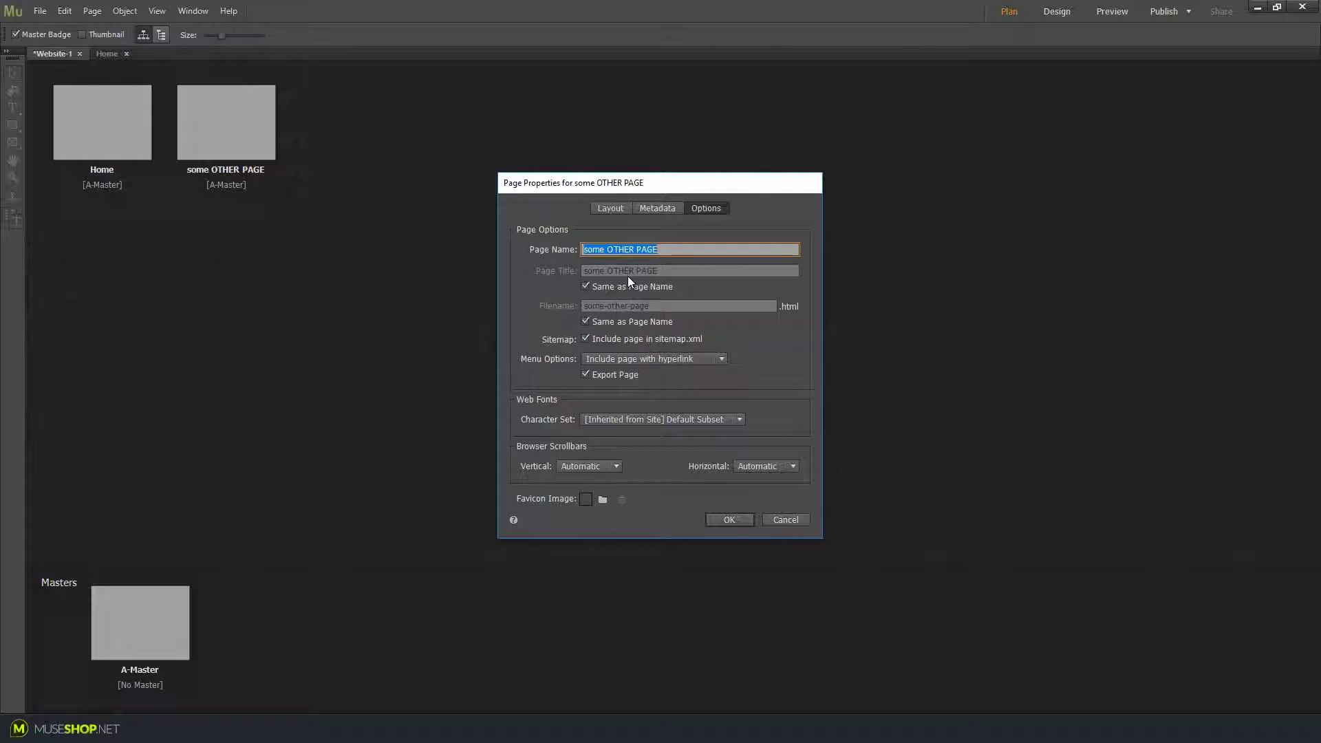
pyautogui.click(591, 313)
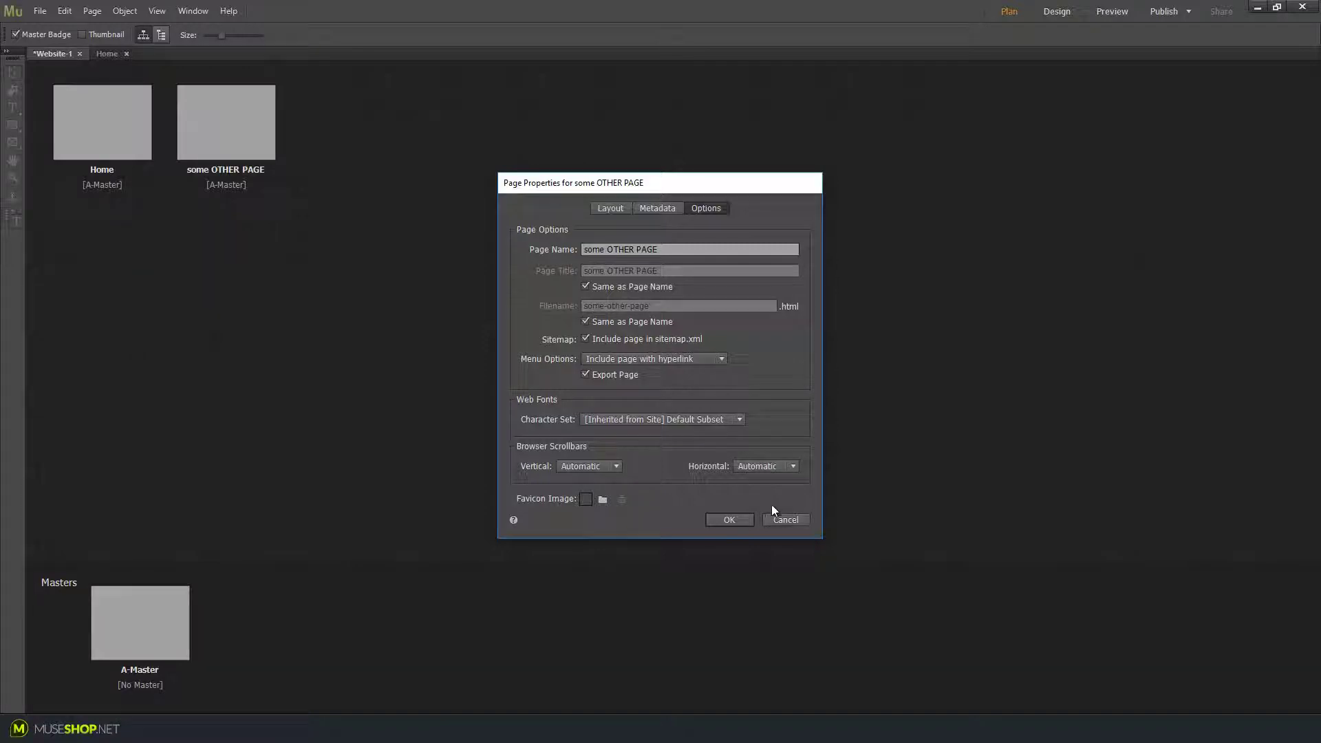
pyautogui.click(729, 519)
# - Replace Location 001's website link with my-new-page.html and review its VISIT WEBSITE link text
pyautogui.click(107, 53)
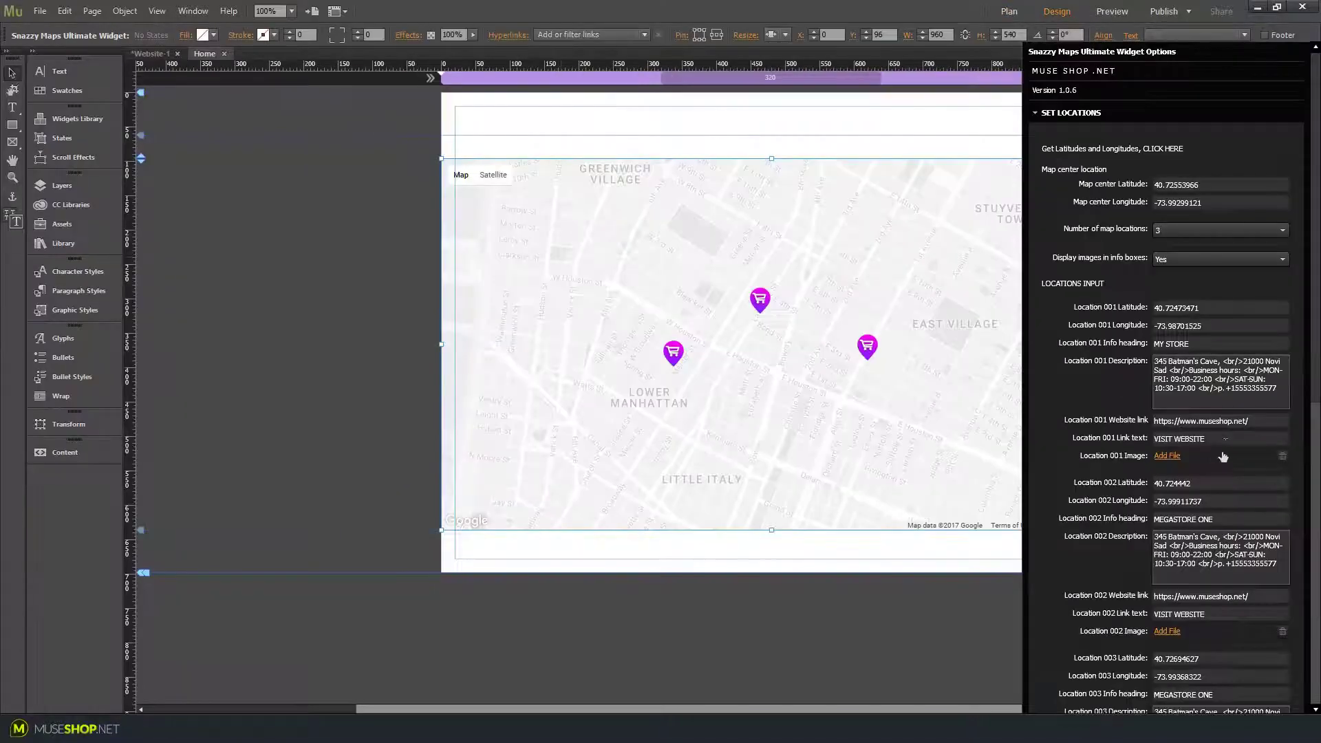
pyautogui.moveTo(1257, 424); pyautogui.dragTo(851, 417)
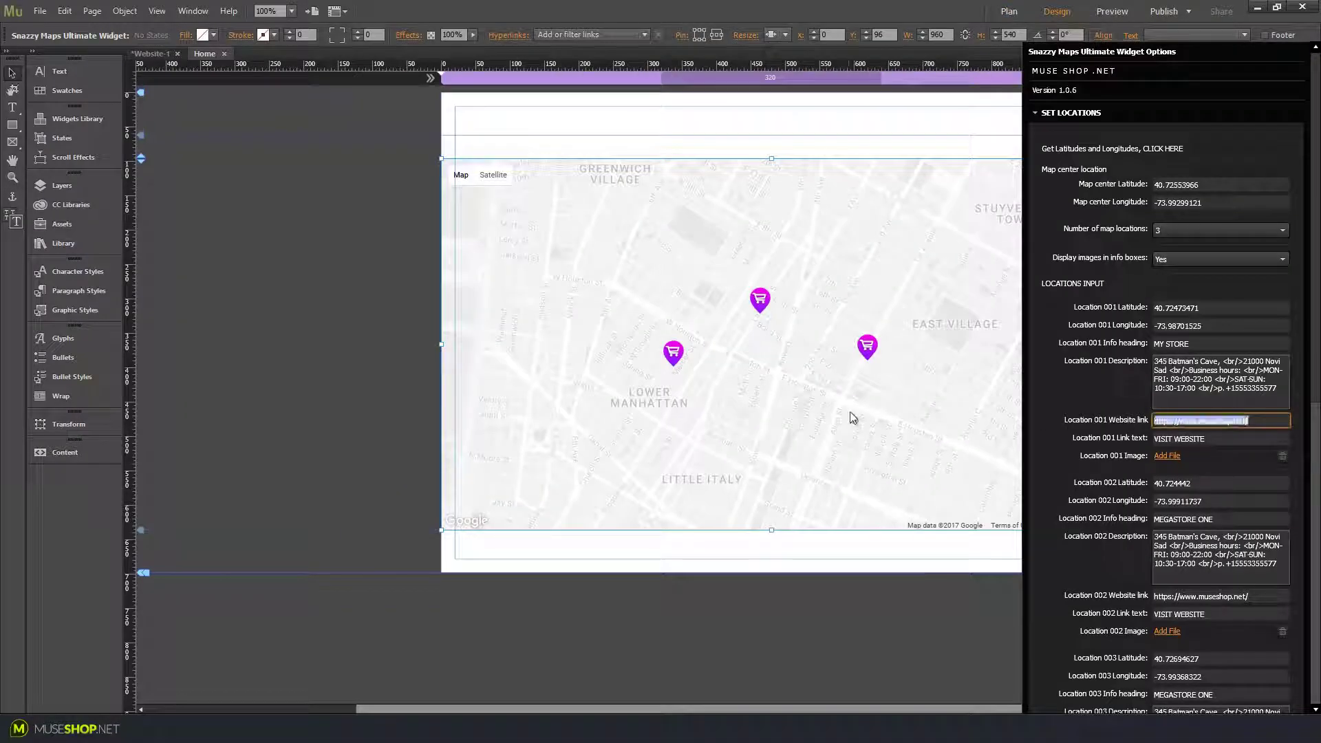
pyautogui.write('my')
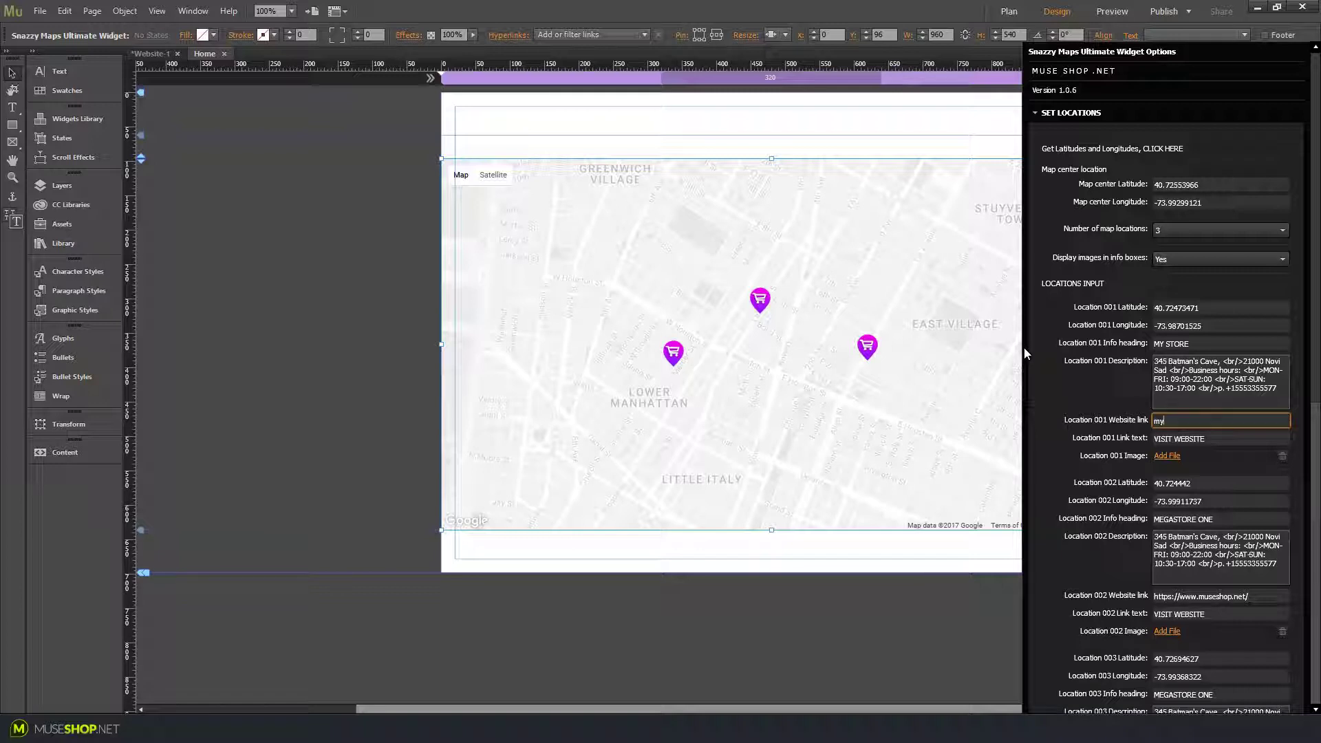
pyautogui.write('-new-page.html')
pyautogui.tripleClick(1186, 423)
pyautogui.press('Tab')
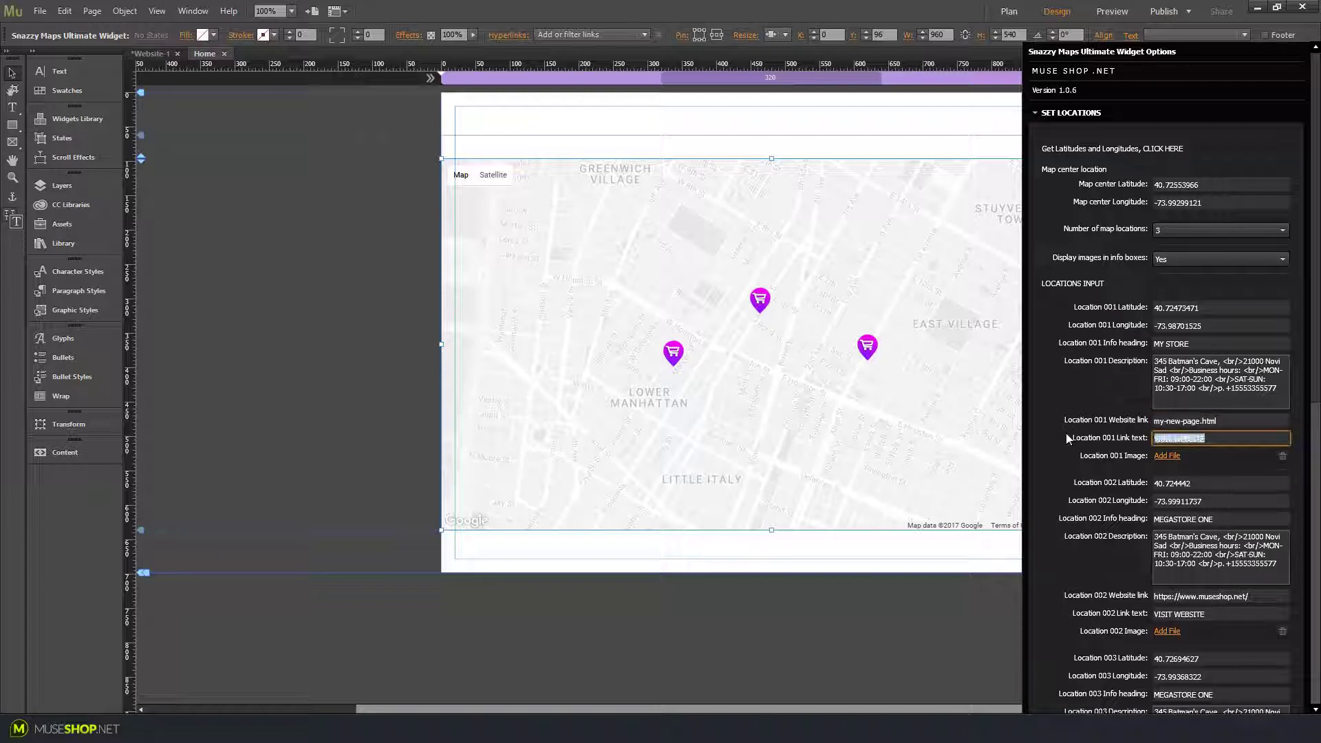
pyautogui.click(1212, 439)
pyautogui.tripleClick(1211, 439)
pyautogui.click(1219, 440)
pyautogui.tripleClick(1219, 440)
# - Add location-001-demo-image.jpg as Location 001's info-window image
pyautogui.click(1221, 457)
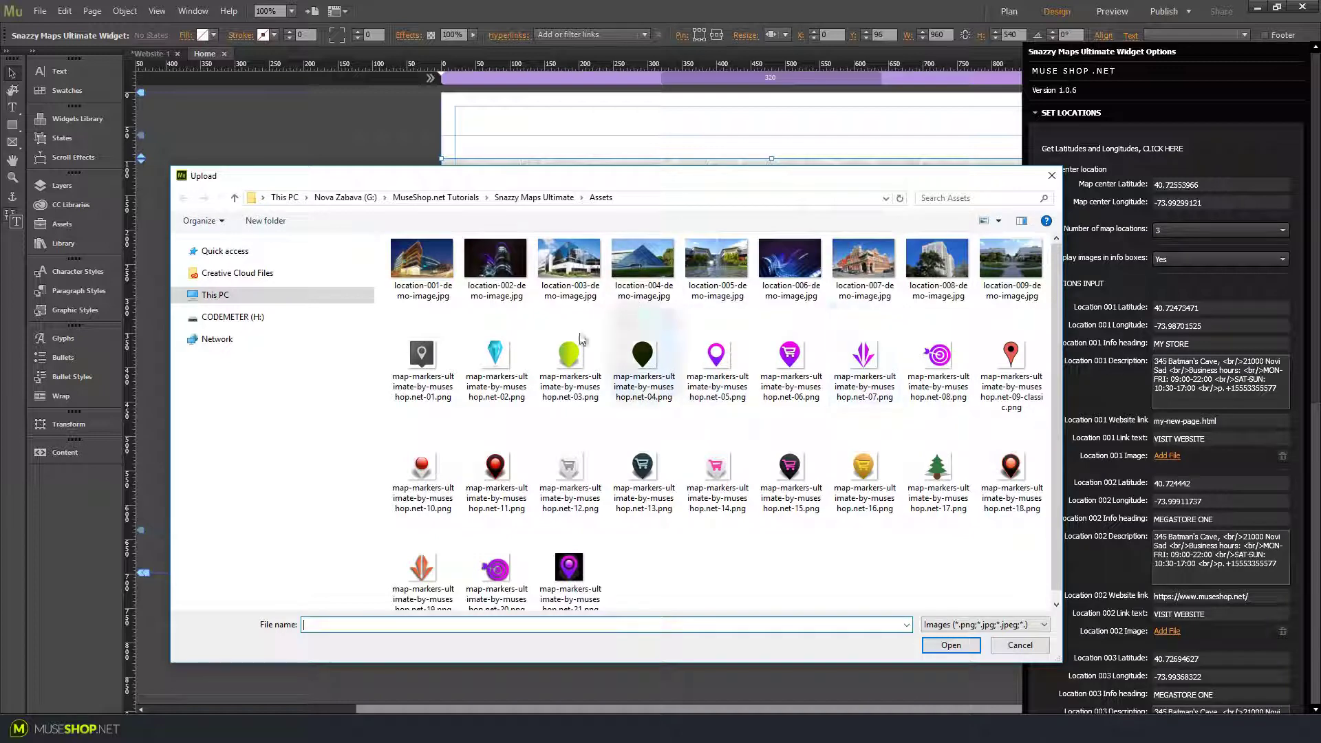
pyautogui.click(422, 262)
pyautogui.press('Return')
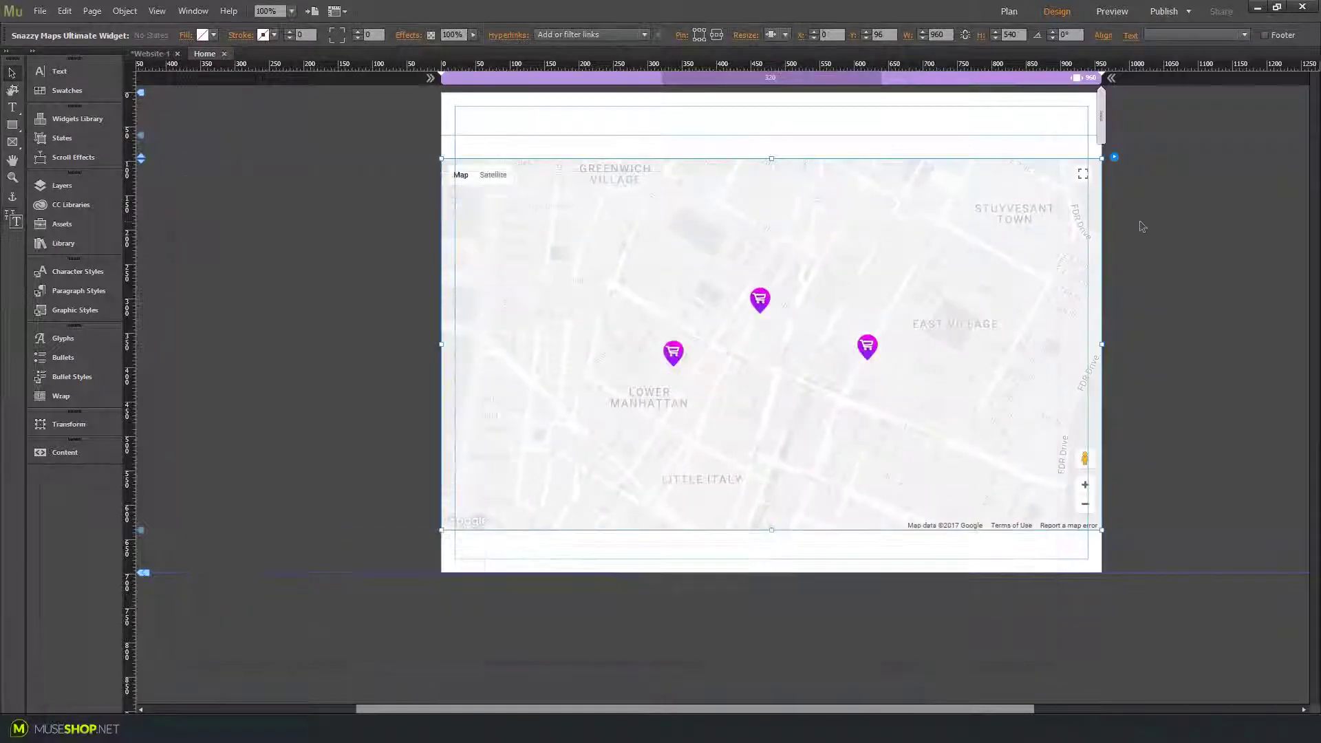
pyautogui.click(1141, 226)
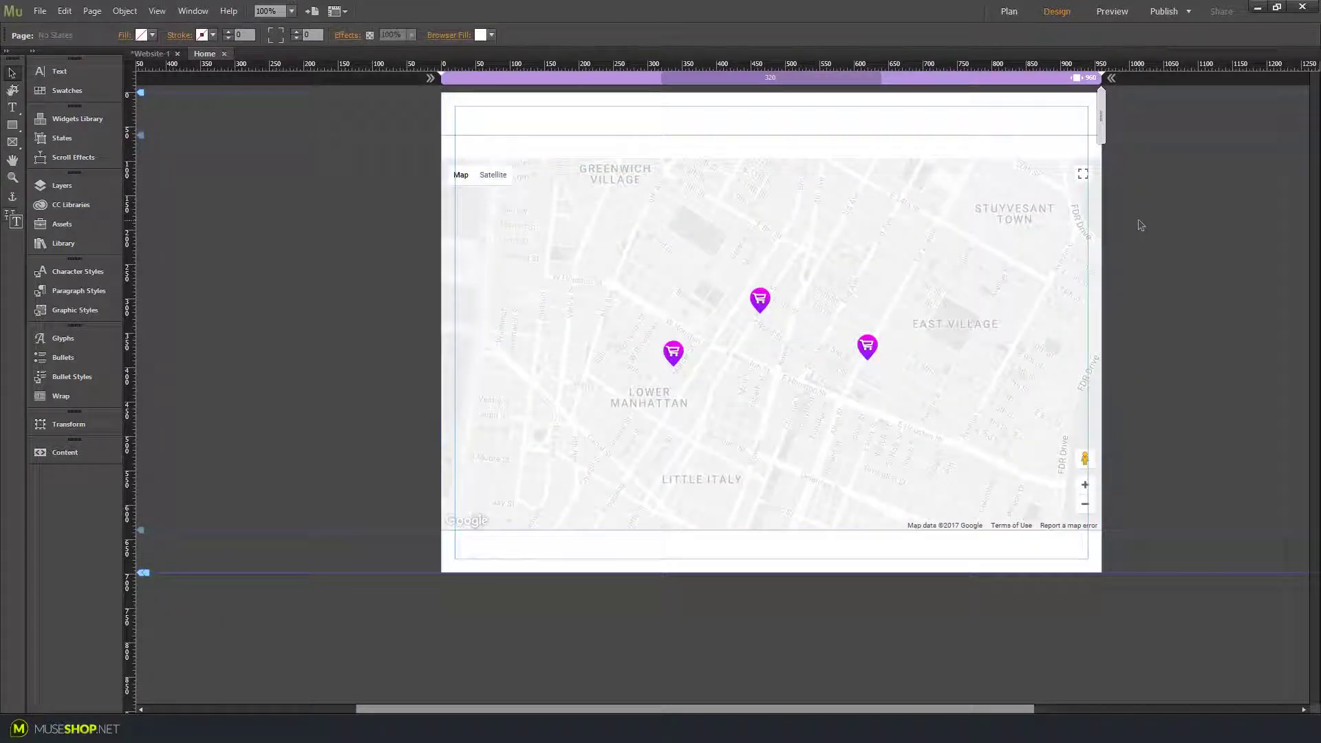
# - Preview the page in the browser and open a store marker's info window, selecting its address and hours
pyautogui.hotkey('ctrl', 'alt', 'e')
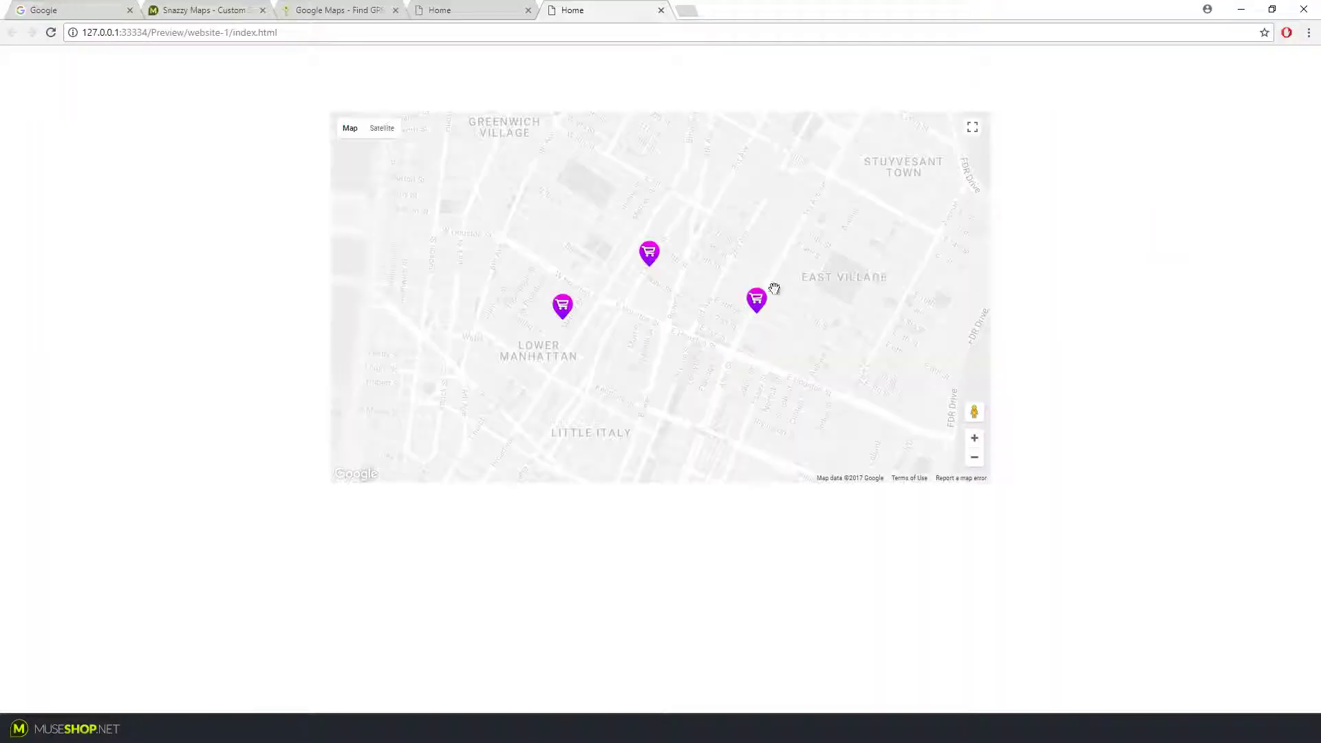
pyautogui.click(758, 296)
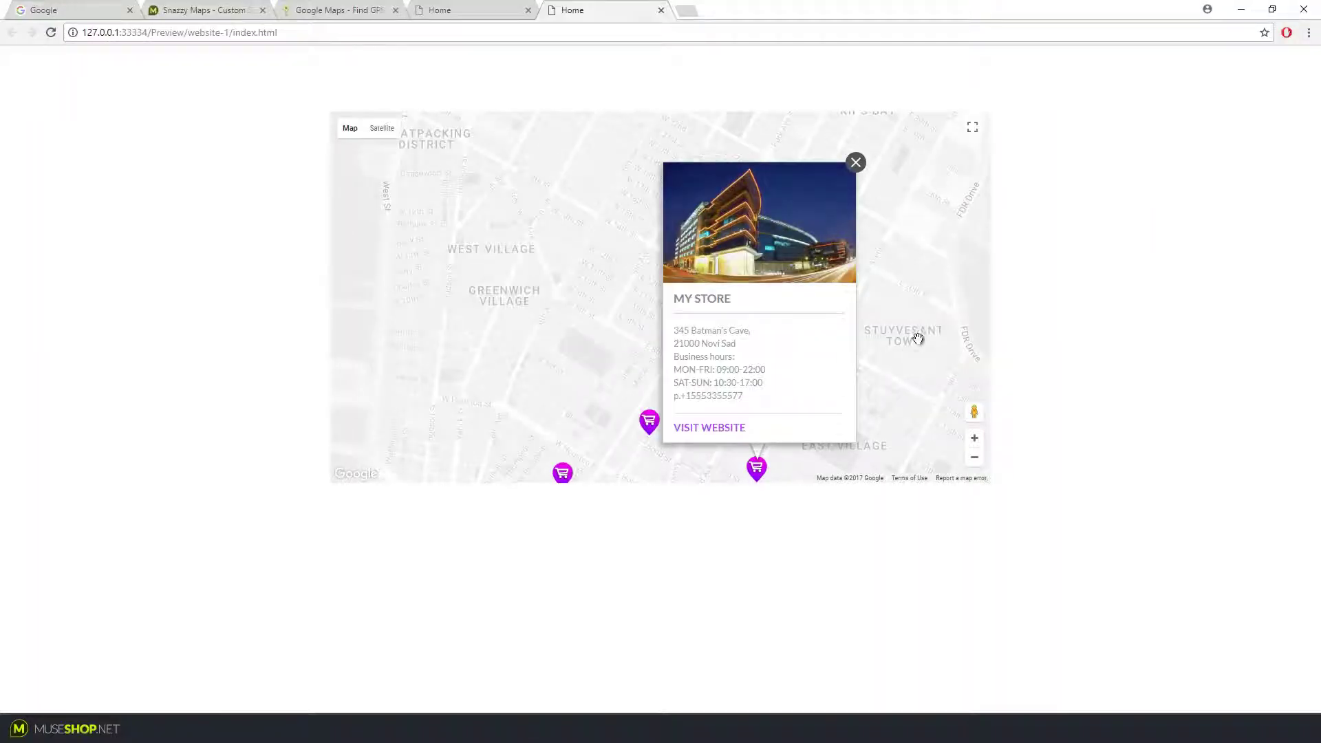
pyautogui.moveTo(673, 329); pyautogui.dragTo(766, 410)
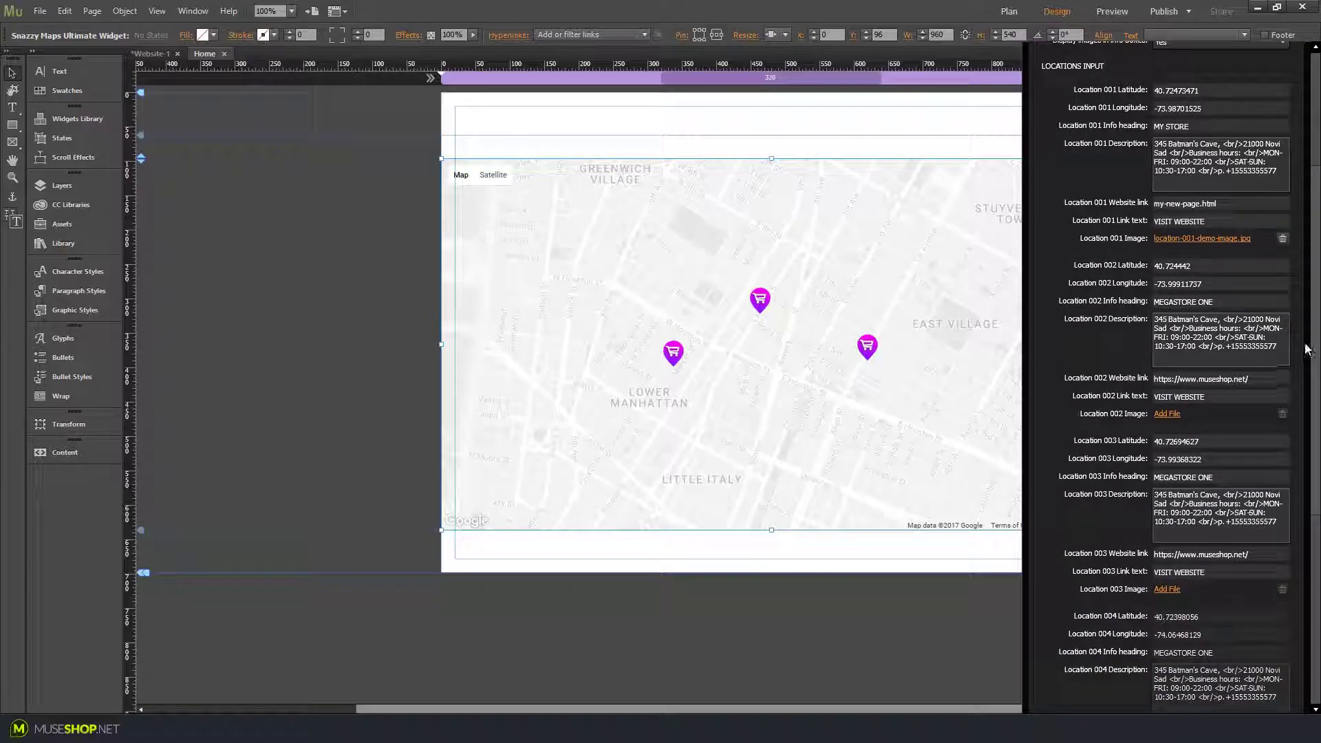
# - Collapse the locations list, expand Map Style, and choose Dark Grey from the style list
pyautogui.scroll(10, 1304, 314)
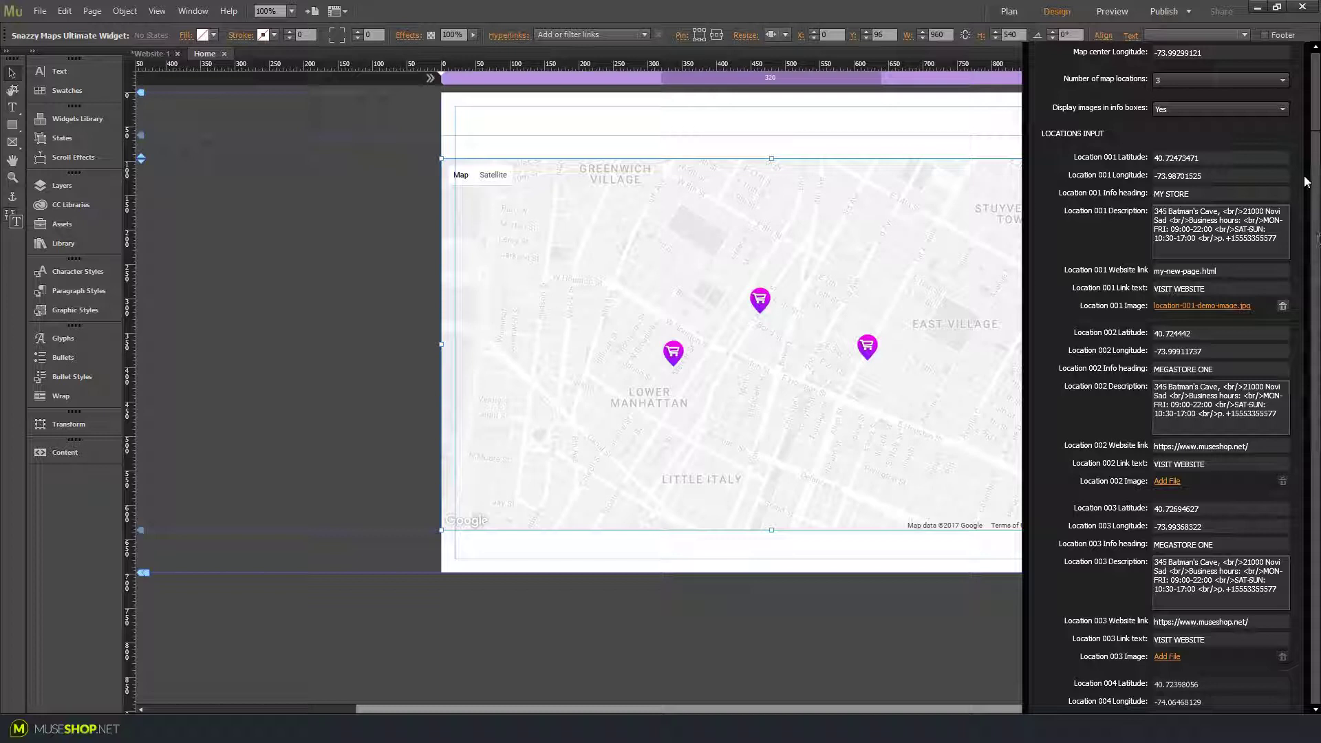
pyautogui.click(1070, 237)
pyautogui.click(1063, 239)
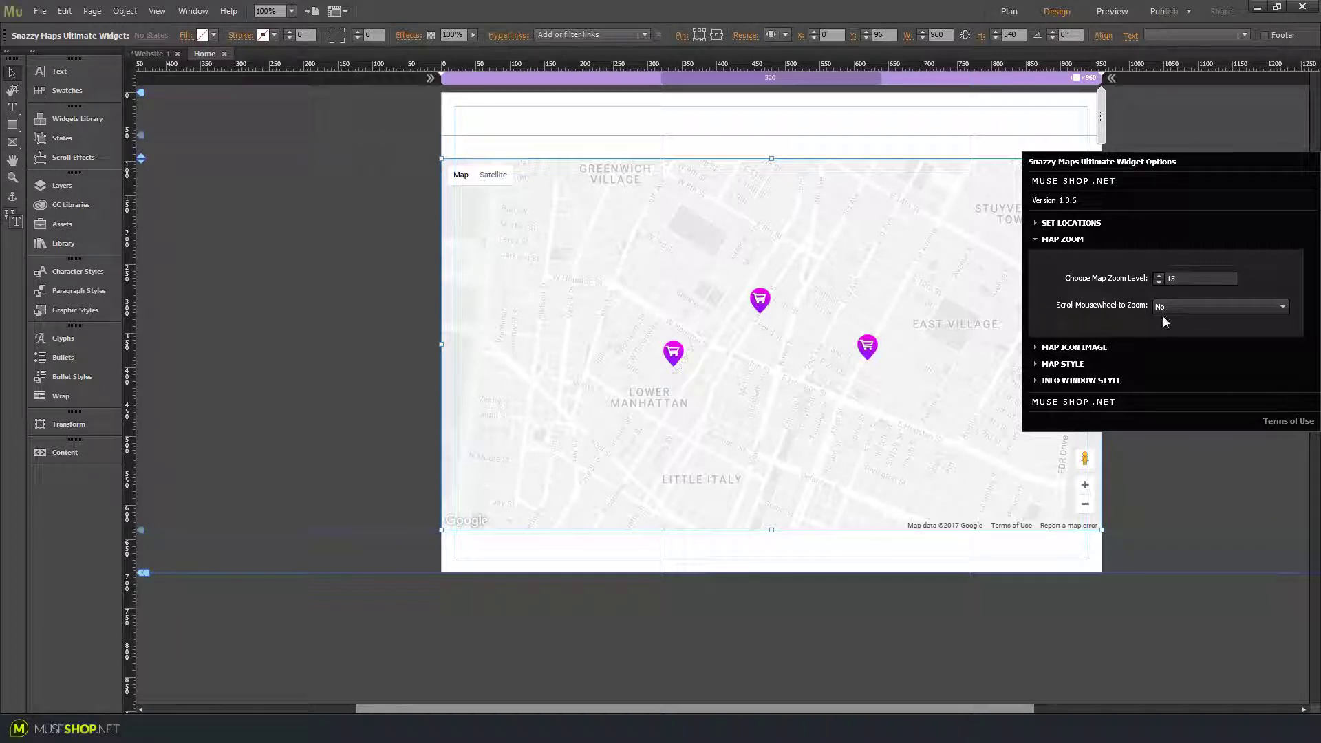
pyautogui.click(1063, 239)
pyautogui.click(1074, 275)
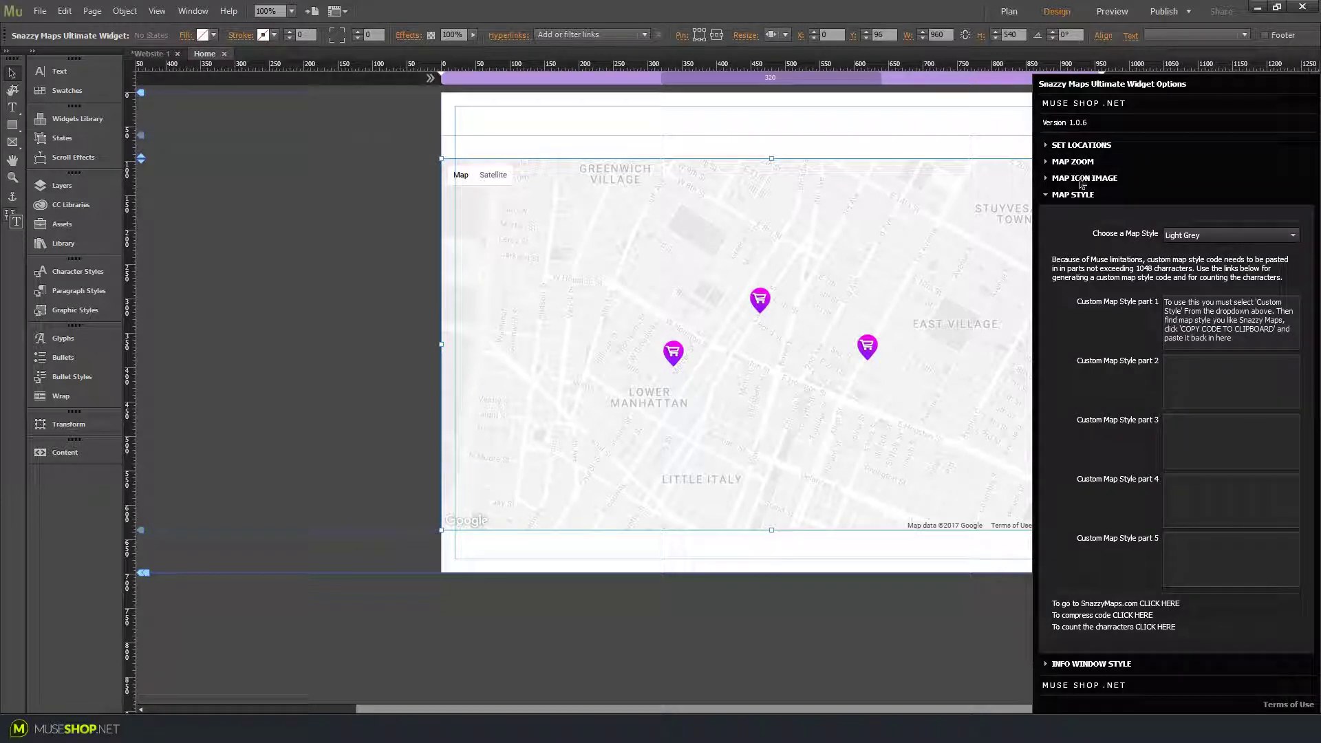
pyautogui.click(1223, 235)
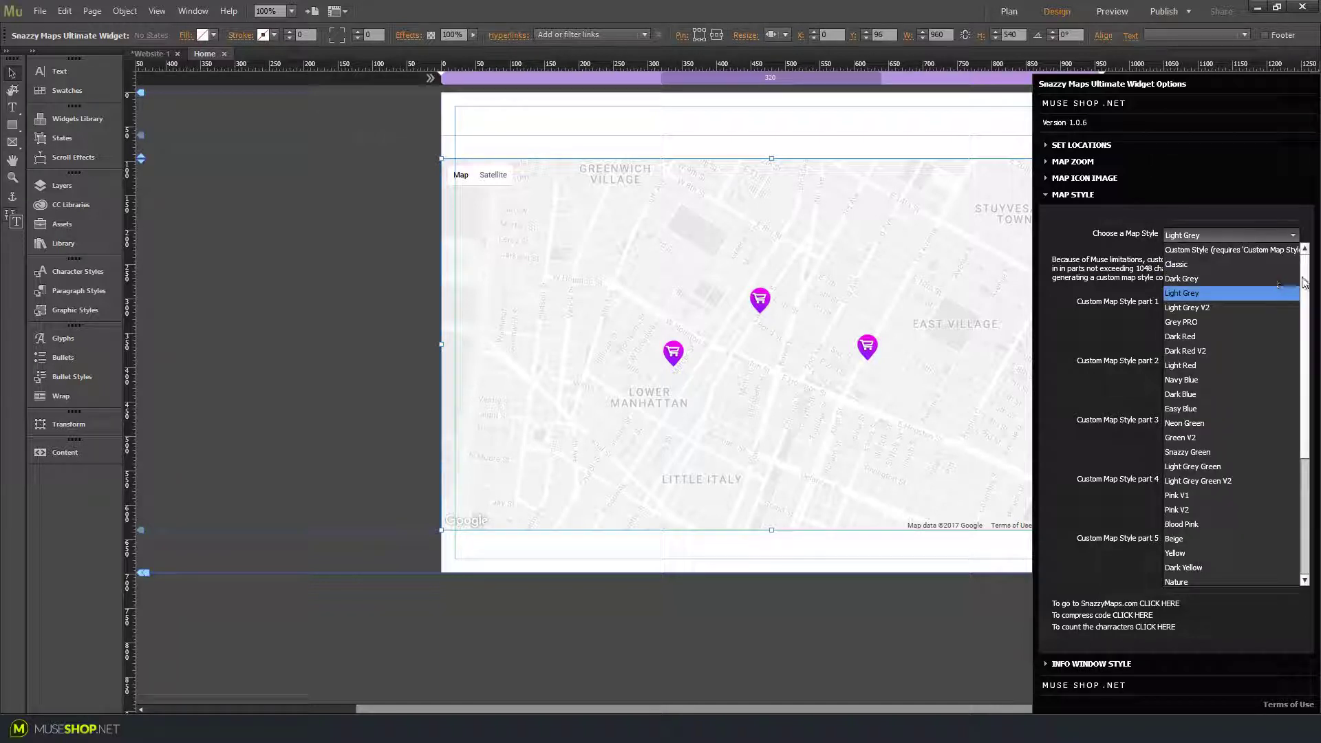
pyautogui.scroll(-5, 1296, 399)
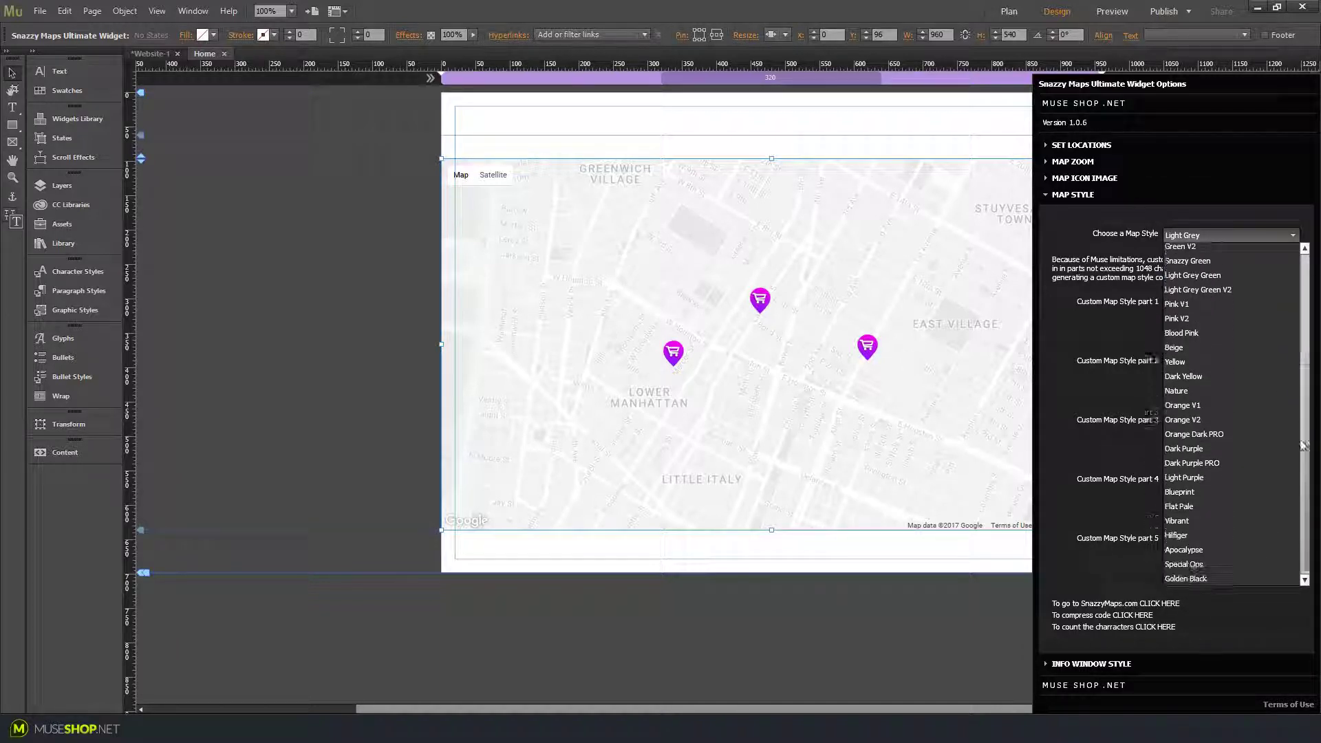
pyautogui.scroll(5, 1296, 417)
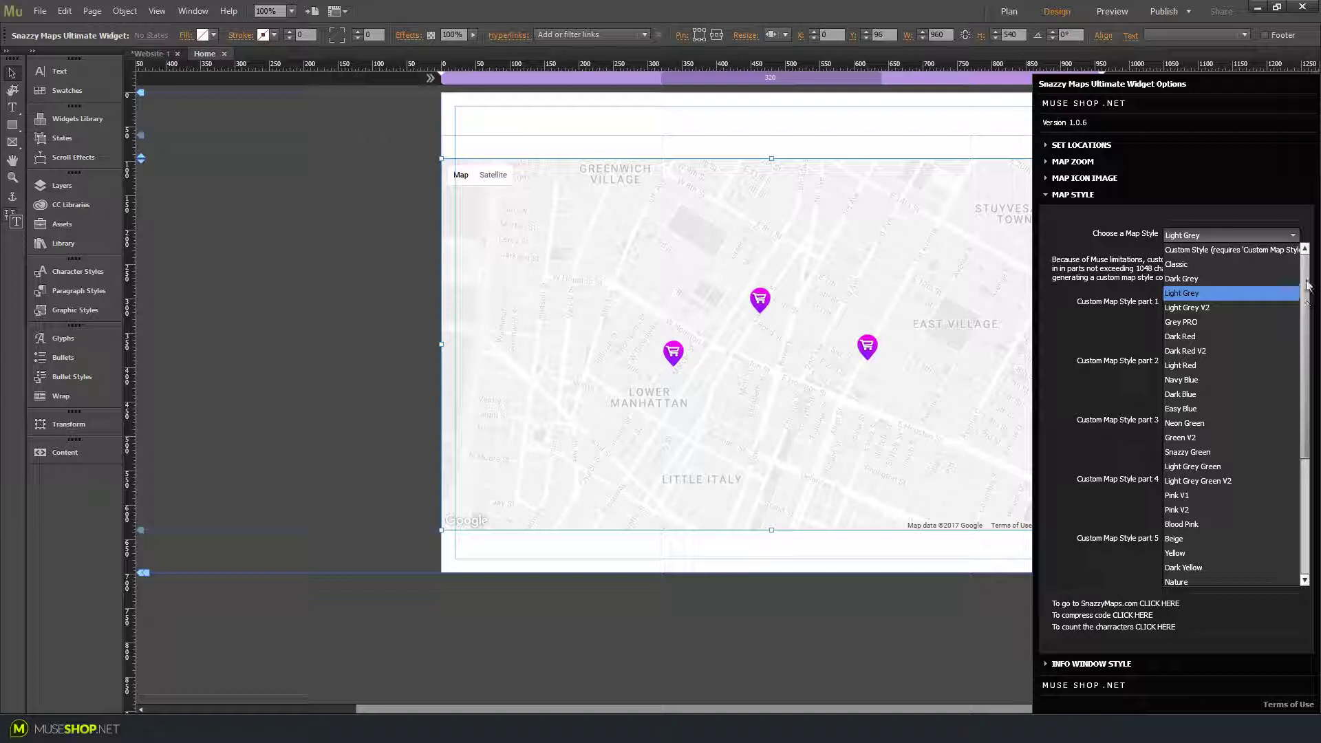
pyautogui.click(1189, 281)
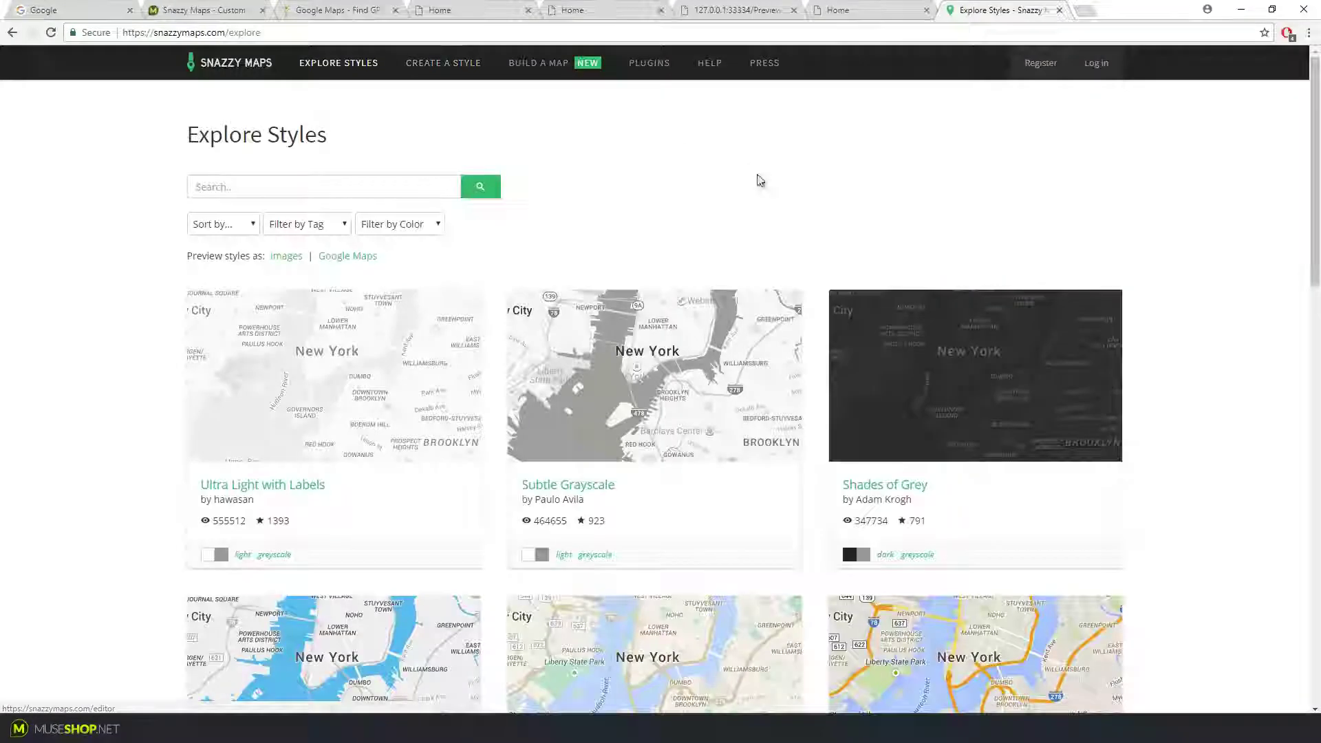
# - Open Snazzy Maps' Apple Maps-esque style, expand its code, and select the start of the JavaScript array
pyautogui.scroll(-14, 760, 180)
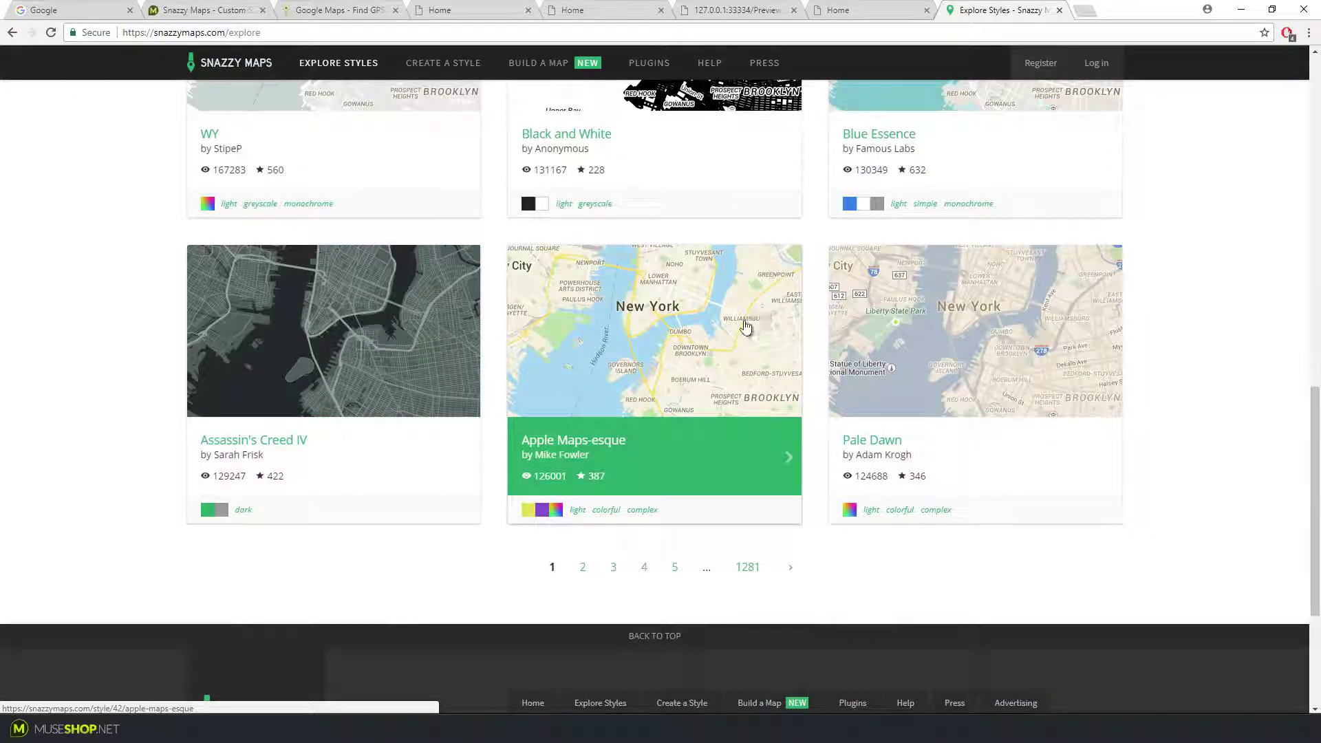
pyautogui.click(746, 327)
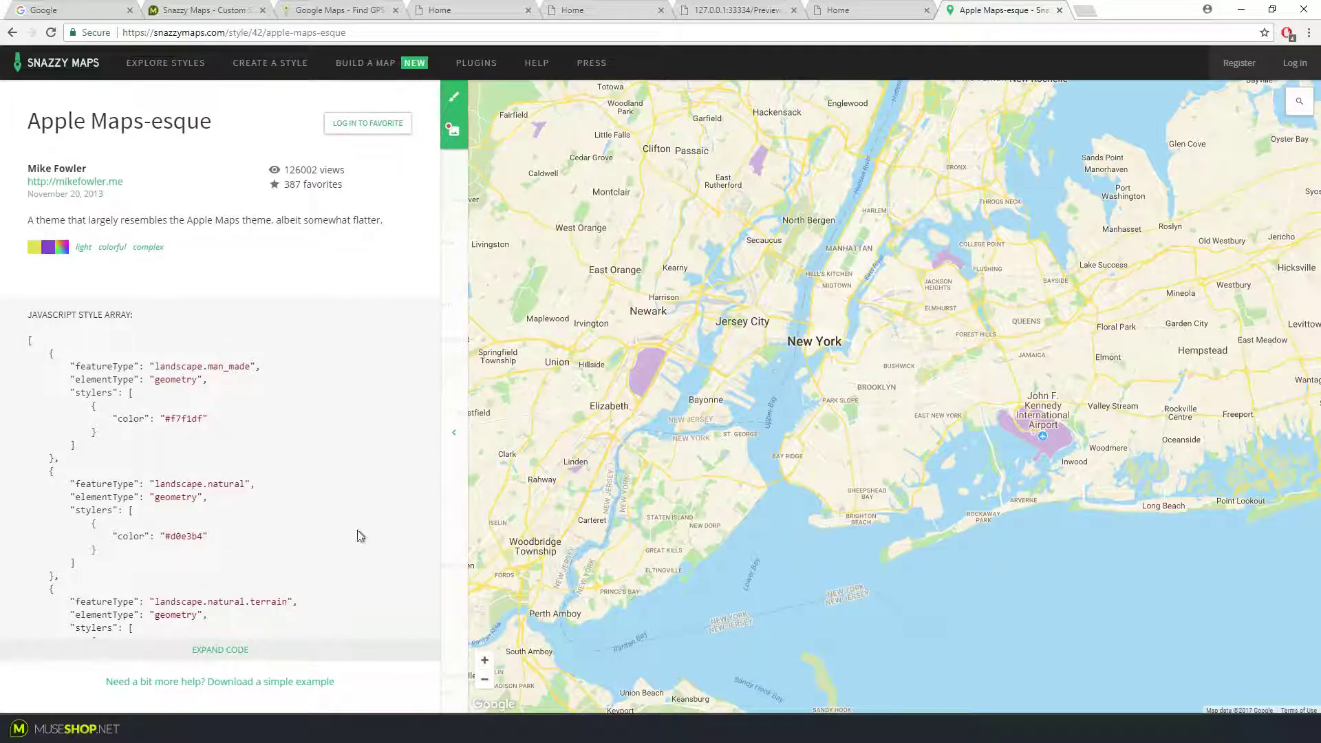
pyautogui.click(246, 650)
pyautogui.scroll(-10, 296, 358)
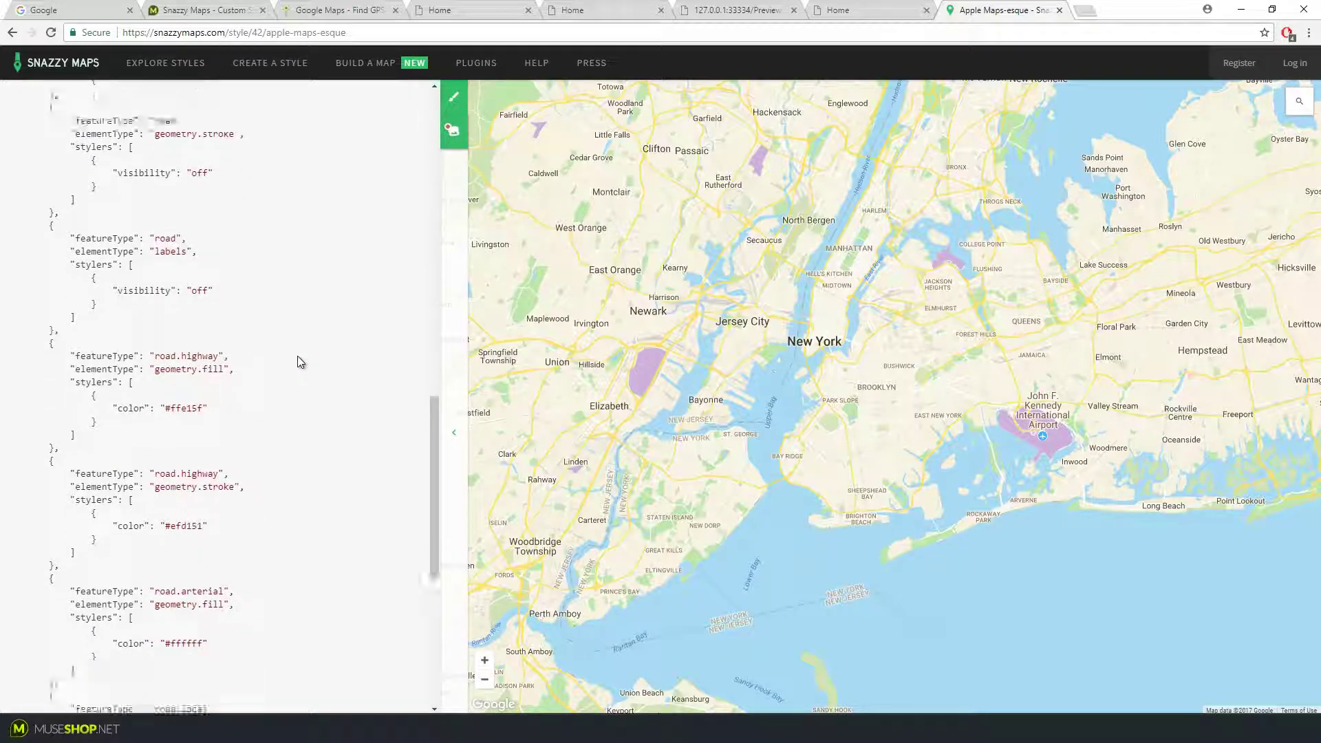
pyautogui.scroll(-3, 297, 357)
pyautogui.scroll(15, 297, 356)
pyautogui.moveTo(29, 338); pyautogui.dragTo(53, 623)
pyautogui.scroll(-15, 280, 463)
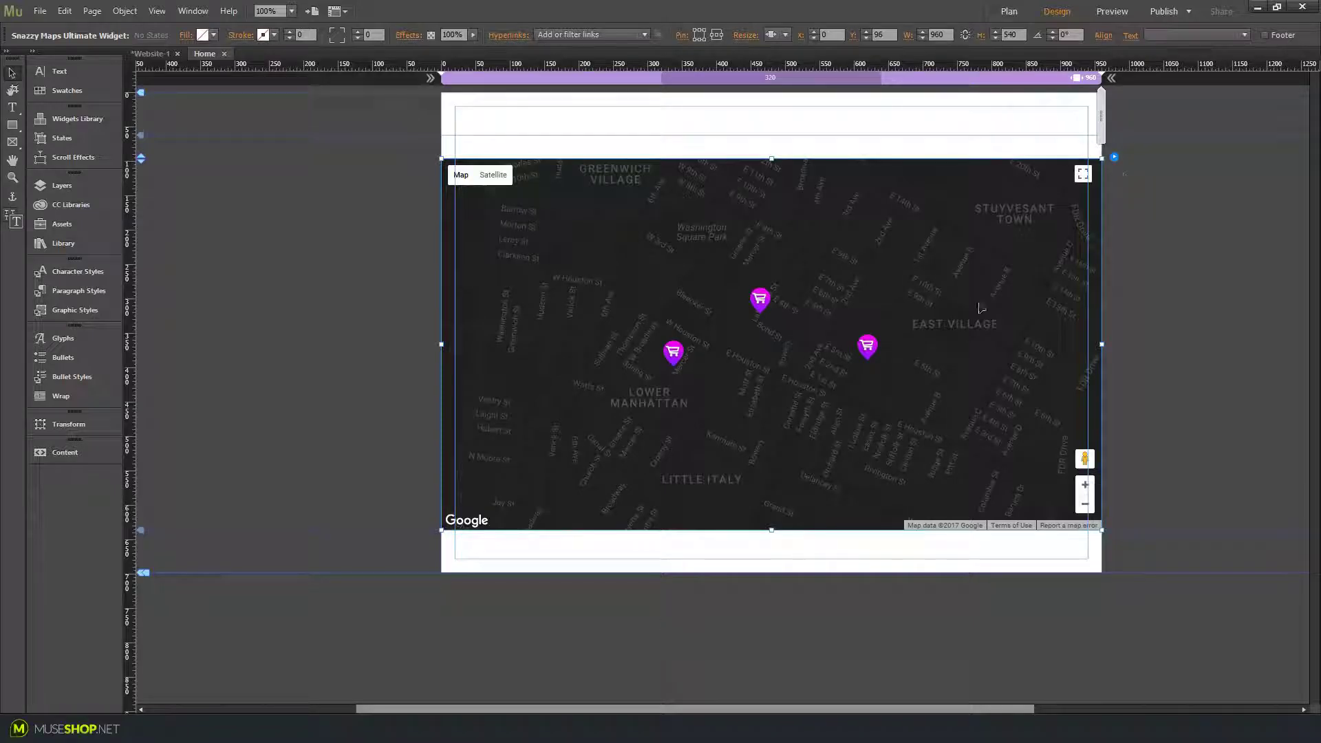
# - Switch the map widget to Custom Style and paste the copied code into Custom Map Style part 1
pyautogui.click(1114, 157)
pyautogui.click(1084, 275)
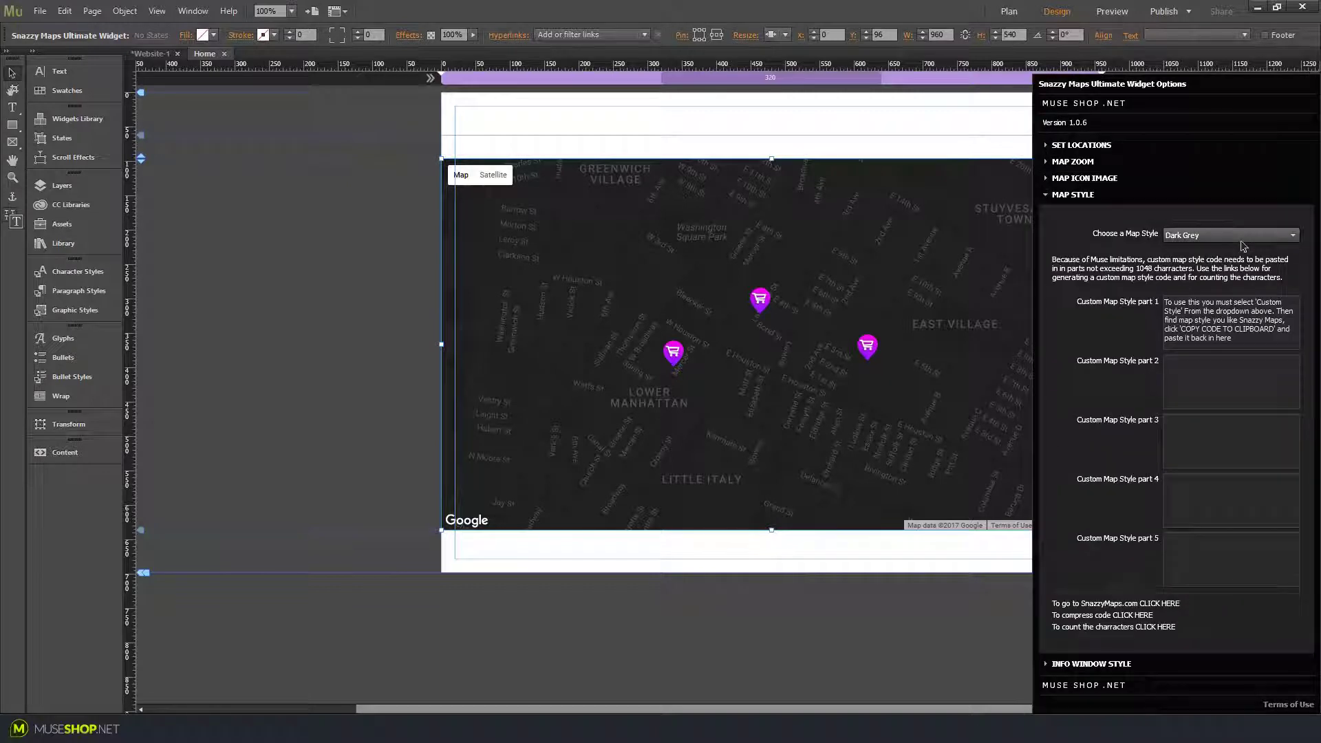
pyautogui.click(1238, 235)
pyautogui.click(1238, 249)
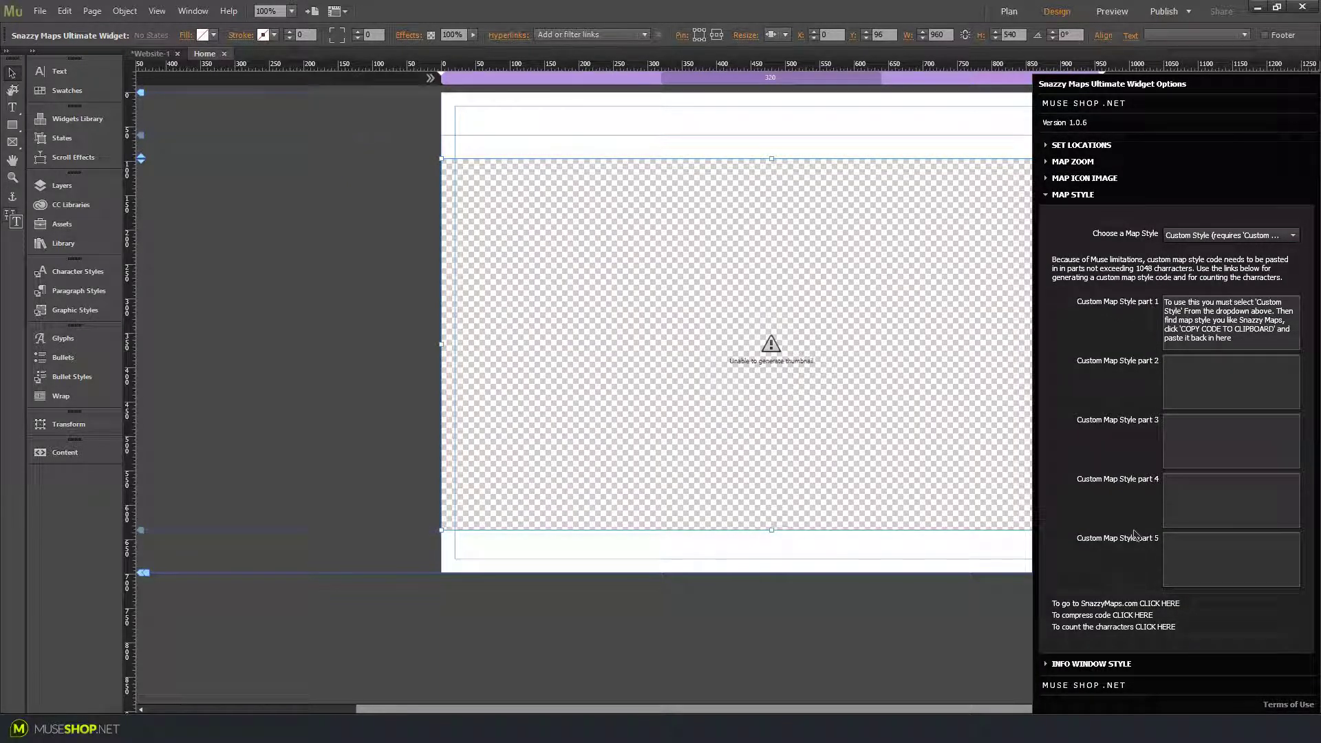
pyautogui.tripleClick(1228, 322)
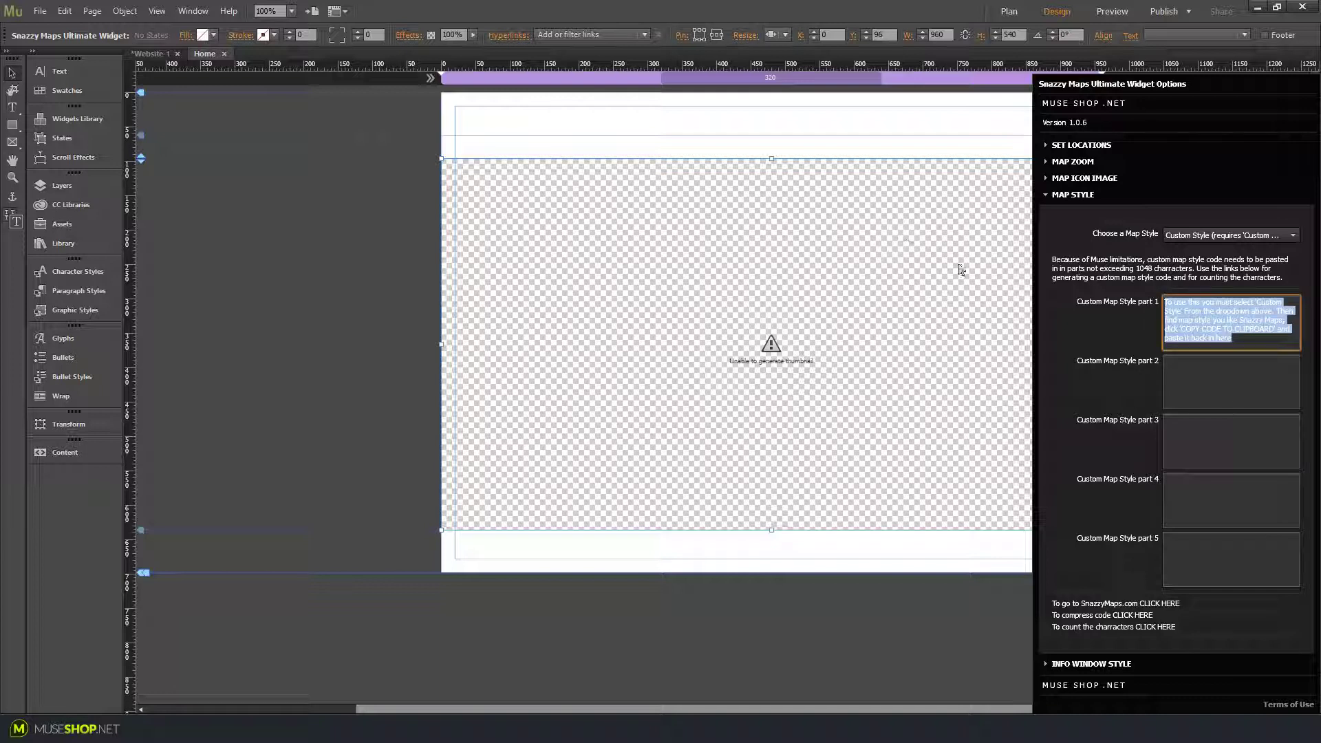
pyautogui.hotkey('ctrl', 'v')
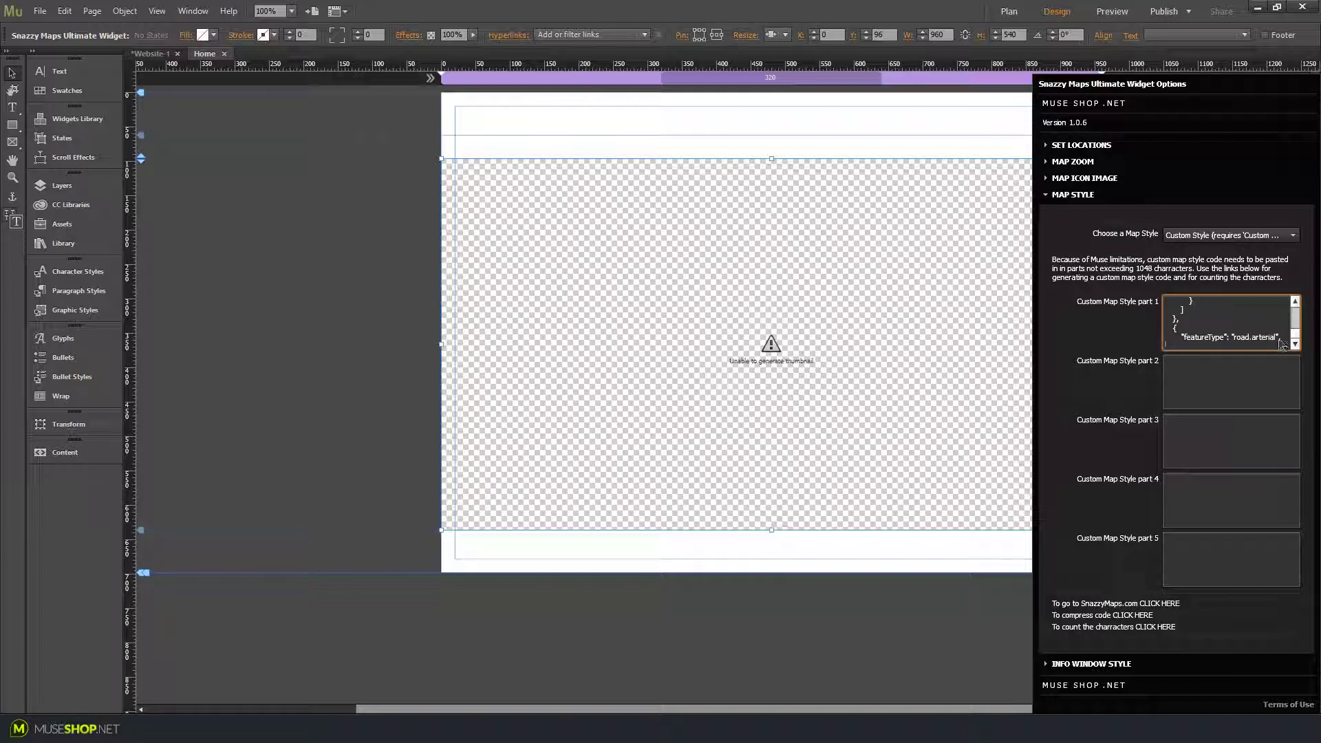
# - Select and copy the full Apple Maps-esque style code from Snazzy Maps, then return to Muse
pyautogui.hotkey('alt', 'Tab')
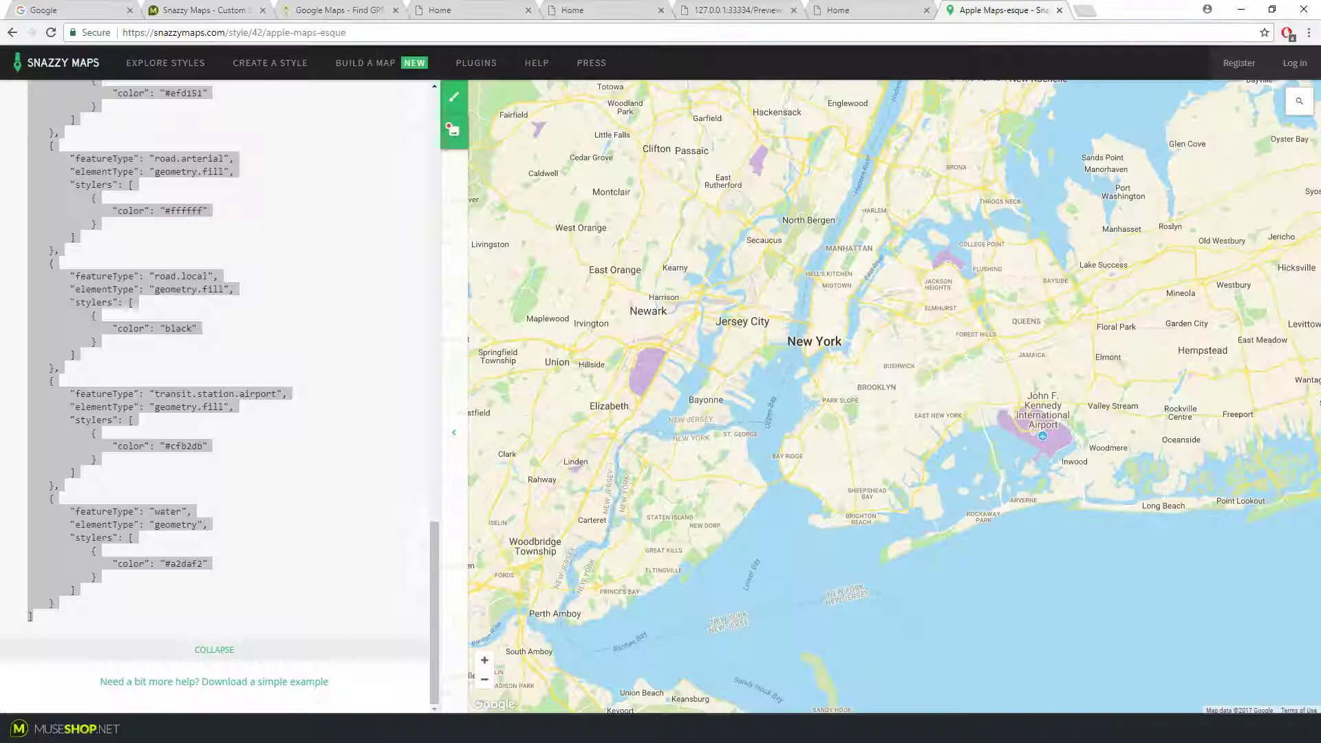
pyautogui.hotkey('ctrl', 'a')
pyautogui.hotkey('ctrl', 'c')
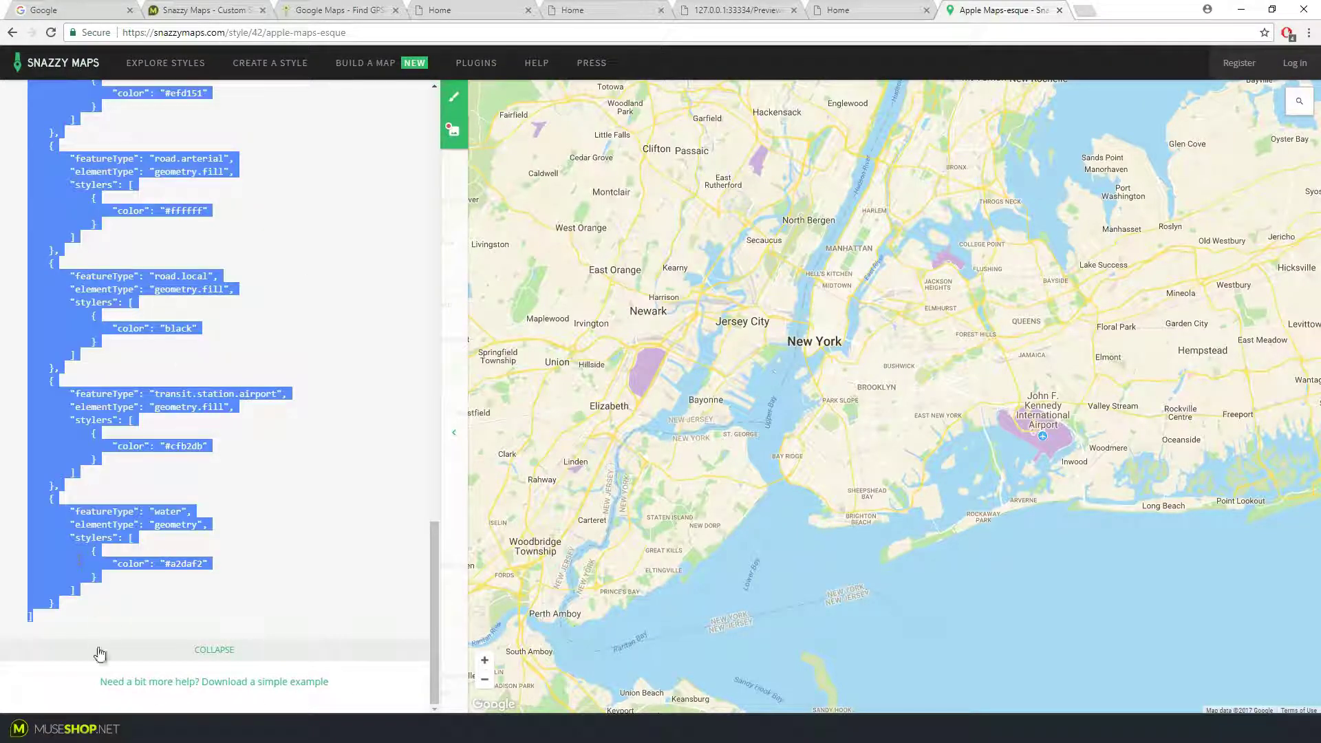
pyautogui.hotkey('alt', 'Tab')
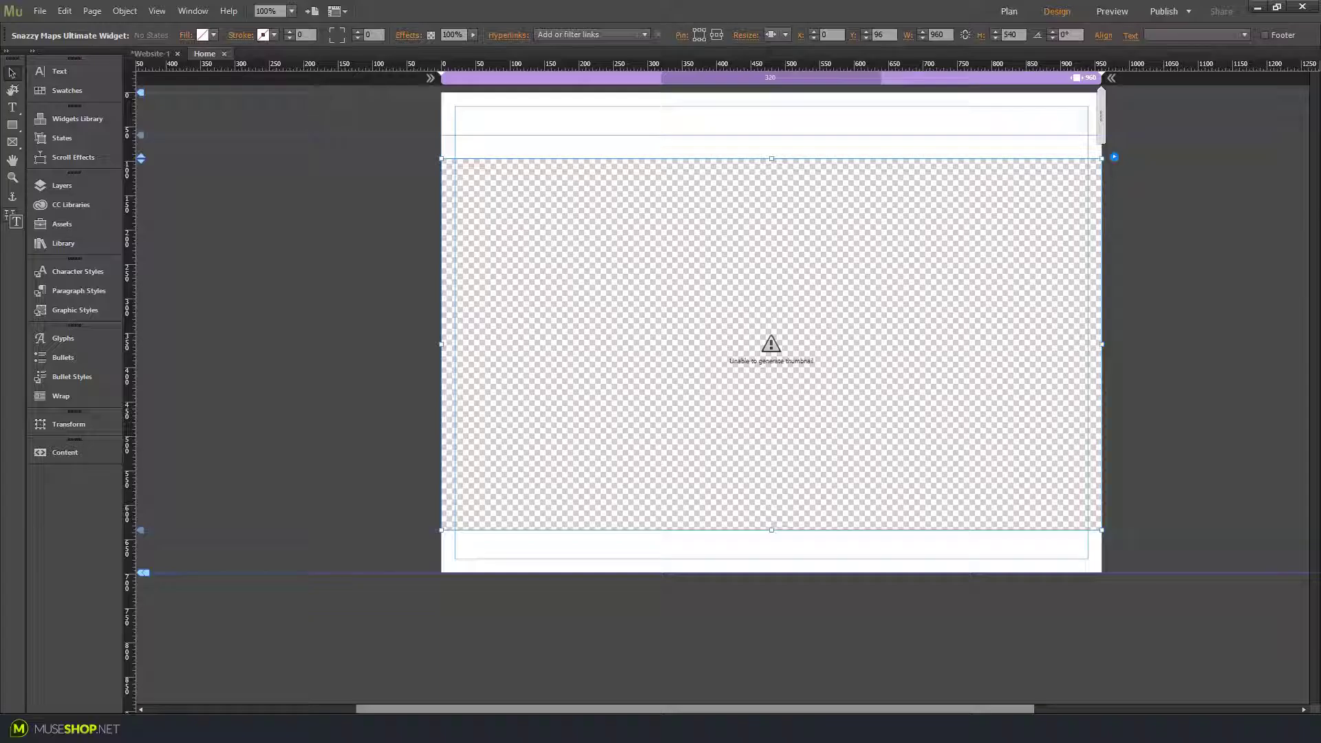
# - Expand the widget's MAP STYLE settings and follow the 'To compress code CLICK HERE' link to minifier.org
pyautogui.click(1116, 157)
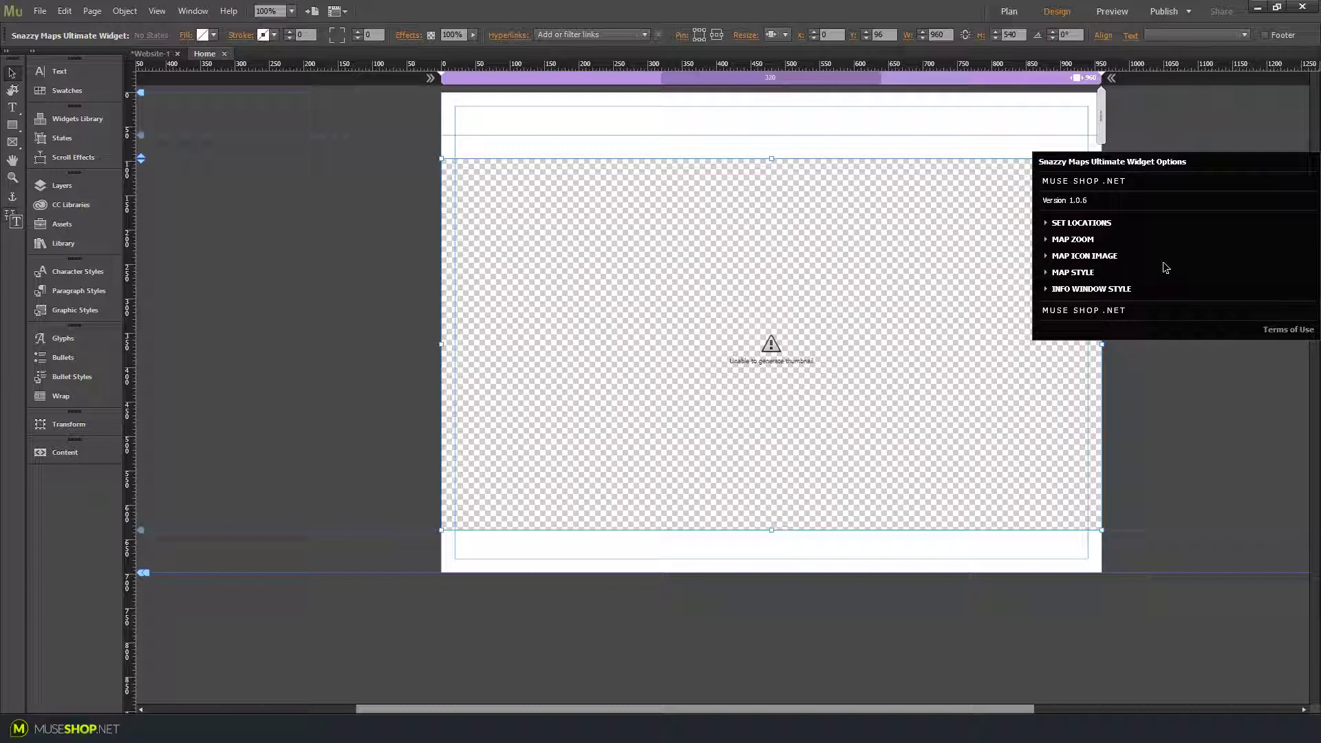
pyautogui.click(1165, 272)
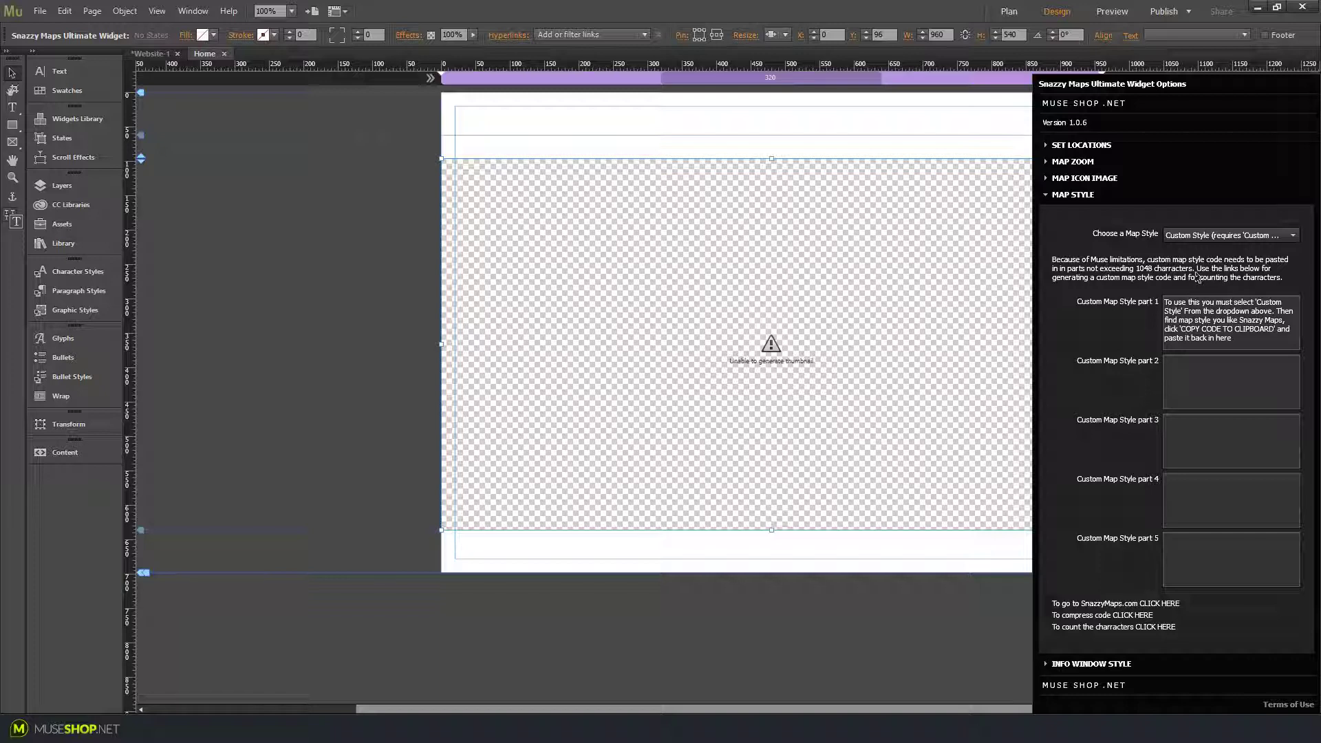
pyautogui.click(1133, 617)
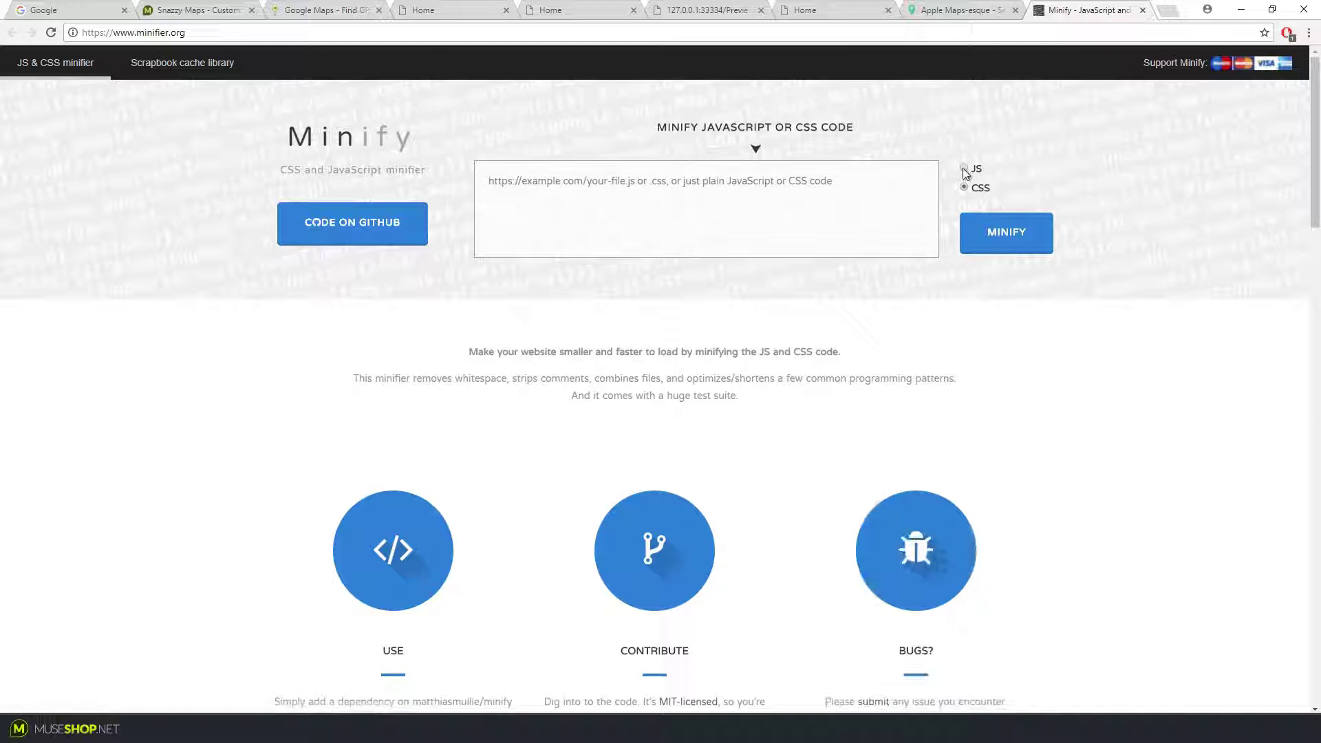
# - Minify the pasted map-style JSON as CSS, shrinking it from 2878b to 1346b
pyautogui.click(977, 187)
pyautogui.click(860, 207)
pyautogui.hotkey('ctrl', 'v')
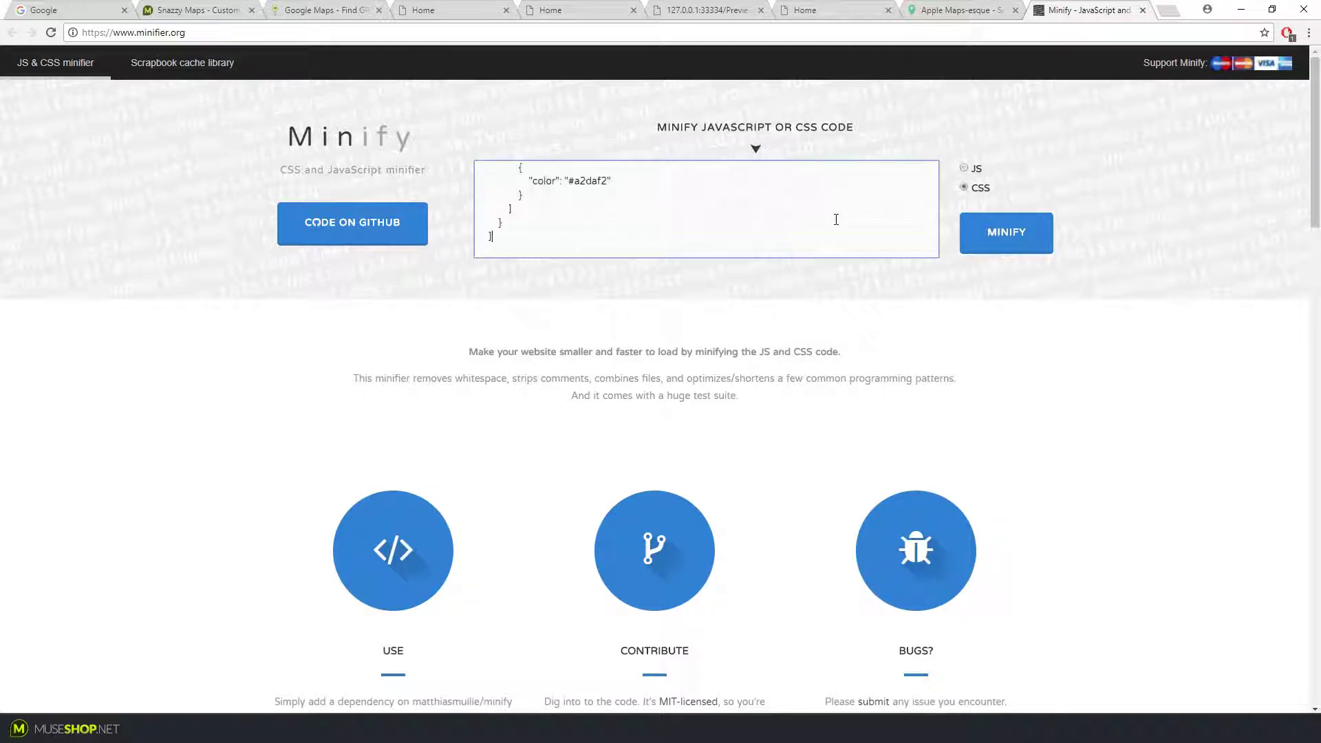
pyautogui.click(1001, 241)
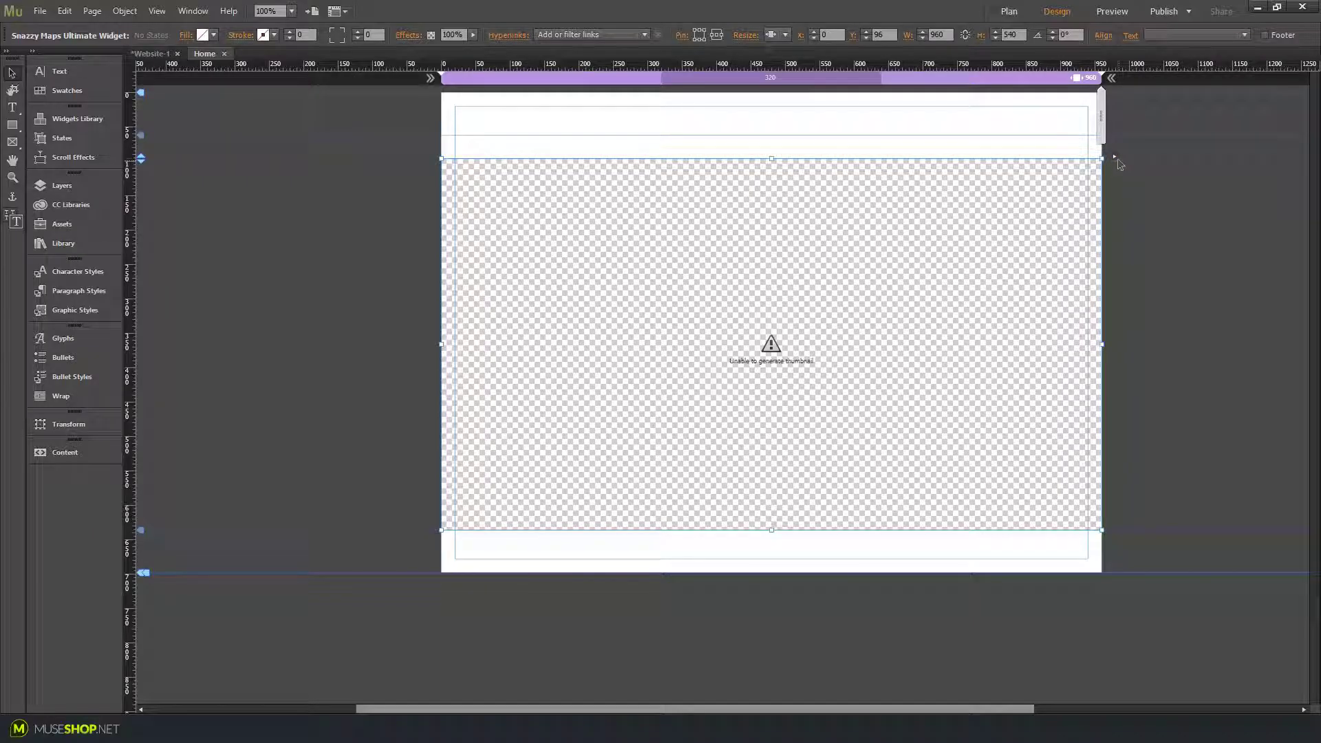
# - Open LetterCount.com from the widget's count-characters link, then select the minified output in Minify
pyautogui.click(1116, 159)
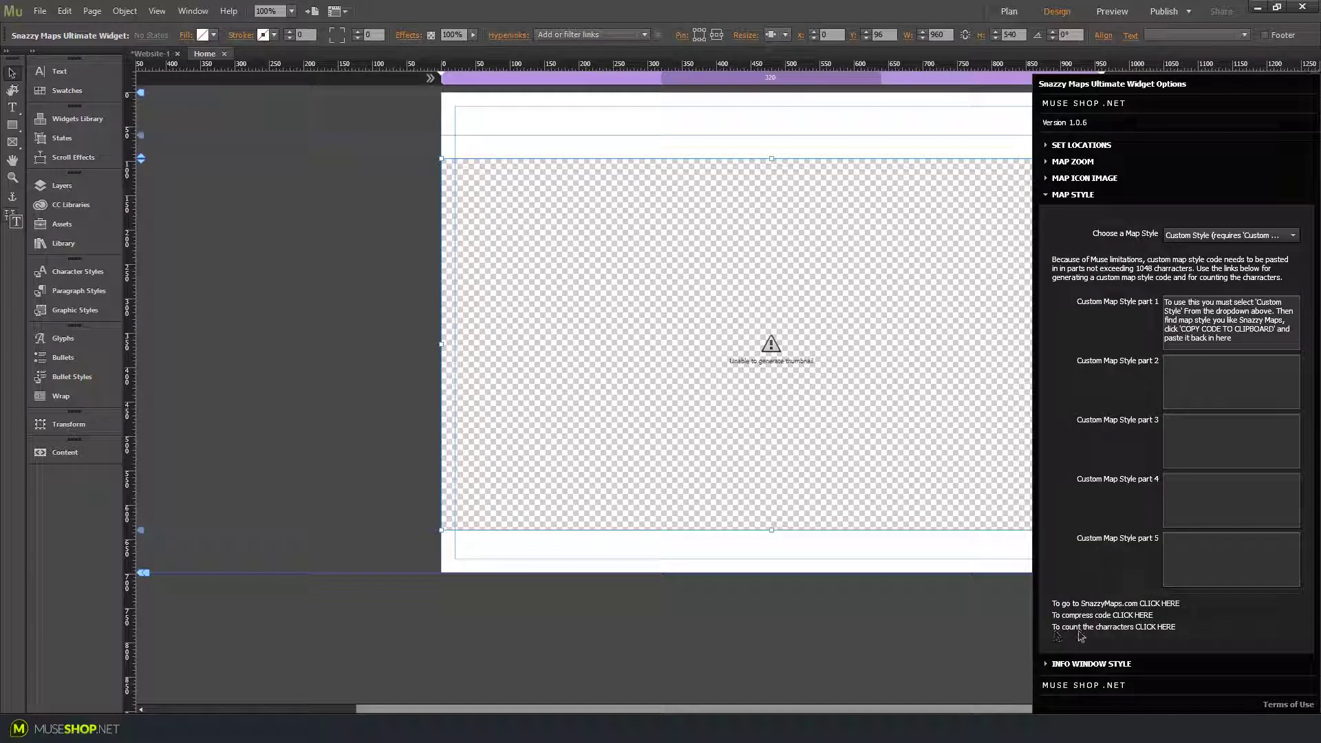
pyautogui.click(1153, 627)
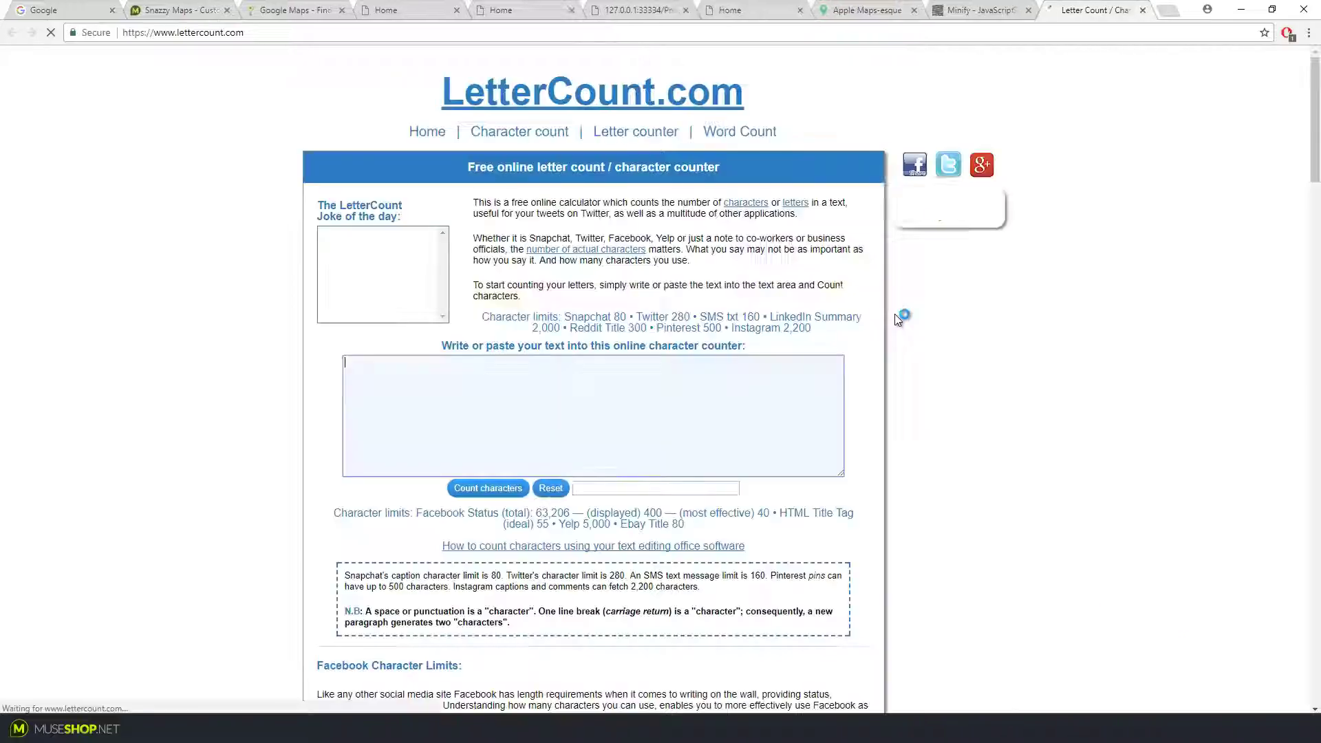
pyautogui.click(978, 9)
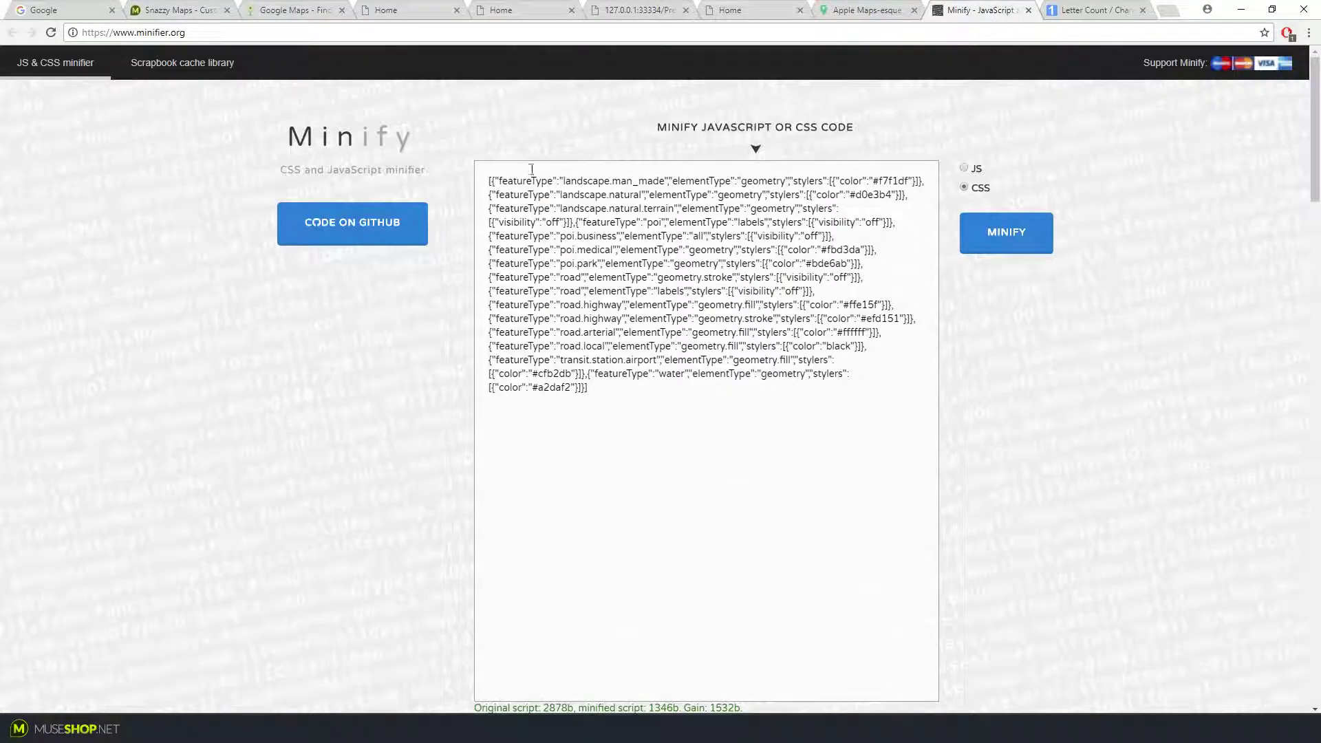
pyautogui.moveTo(488, 180); pyautogui.dragTo(592, 389)
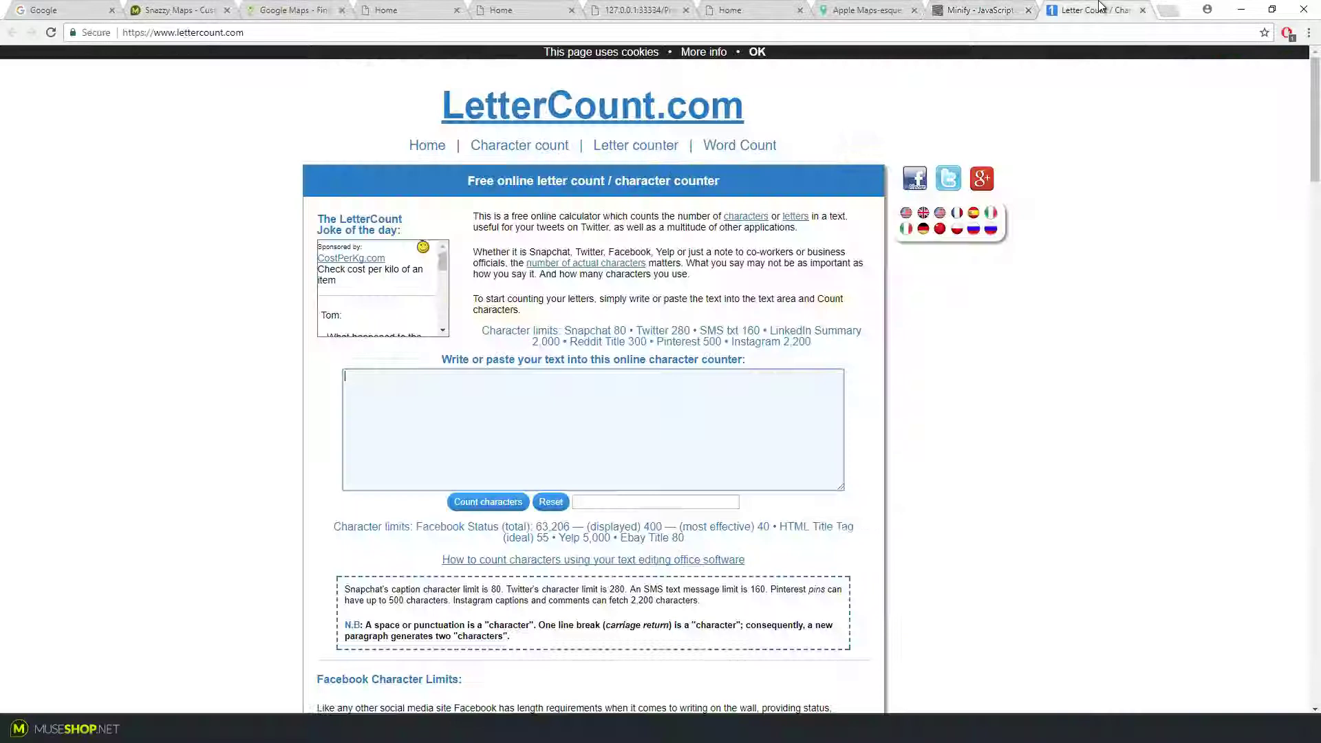
# - Paste the minified code into LetterCount.com and count it at 1346 characters
pyautogui.hotkey('ctrl', 'v')
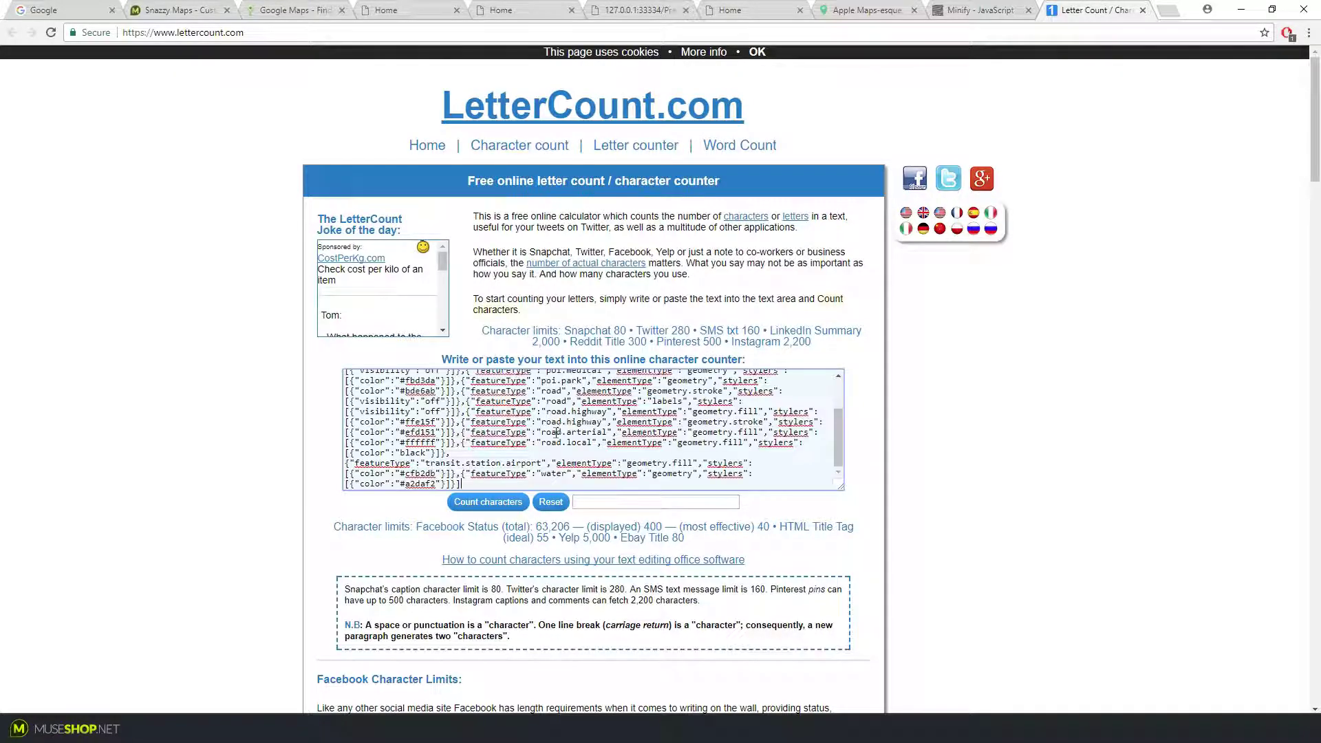
pyautogui.click(476, 505)
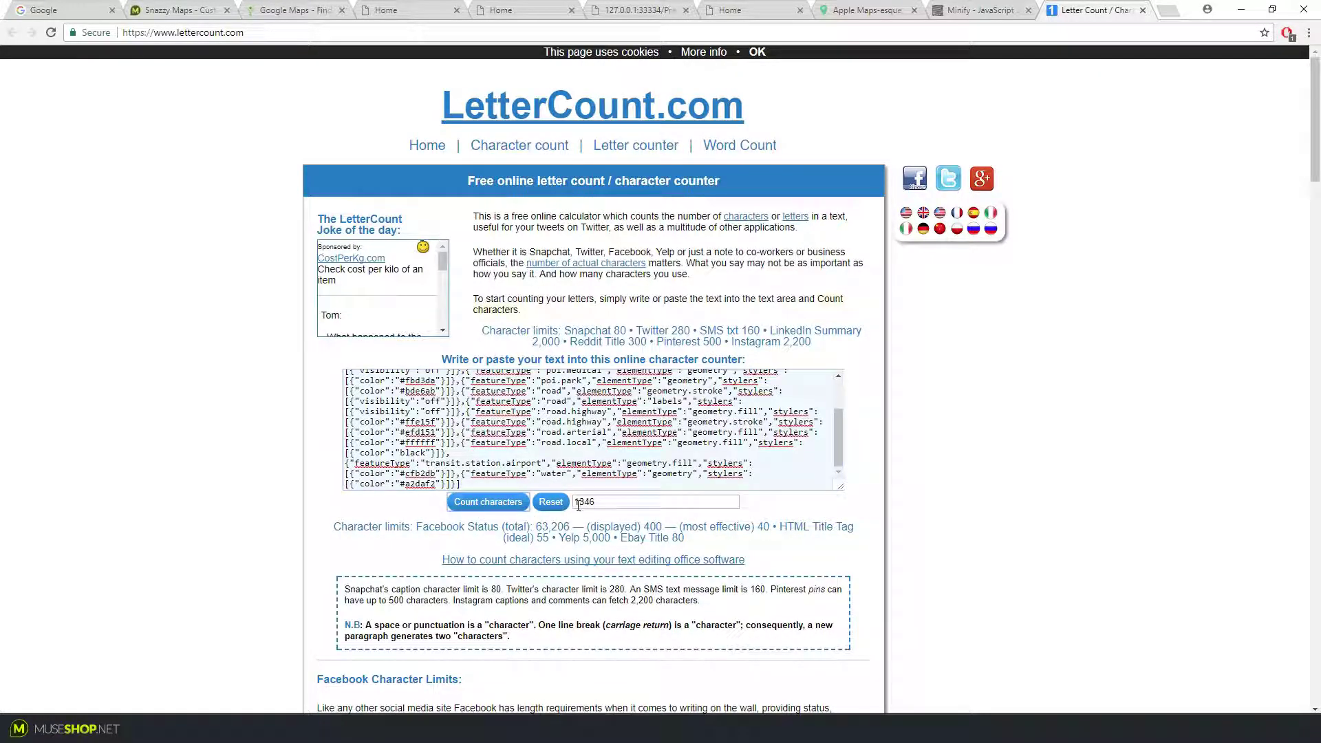
pyautogui.moveTo(577, 501); pyautogui.dragTo(619, 501)
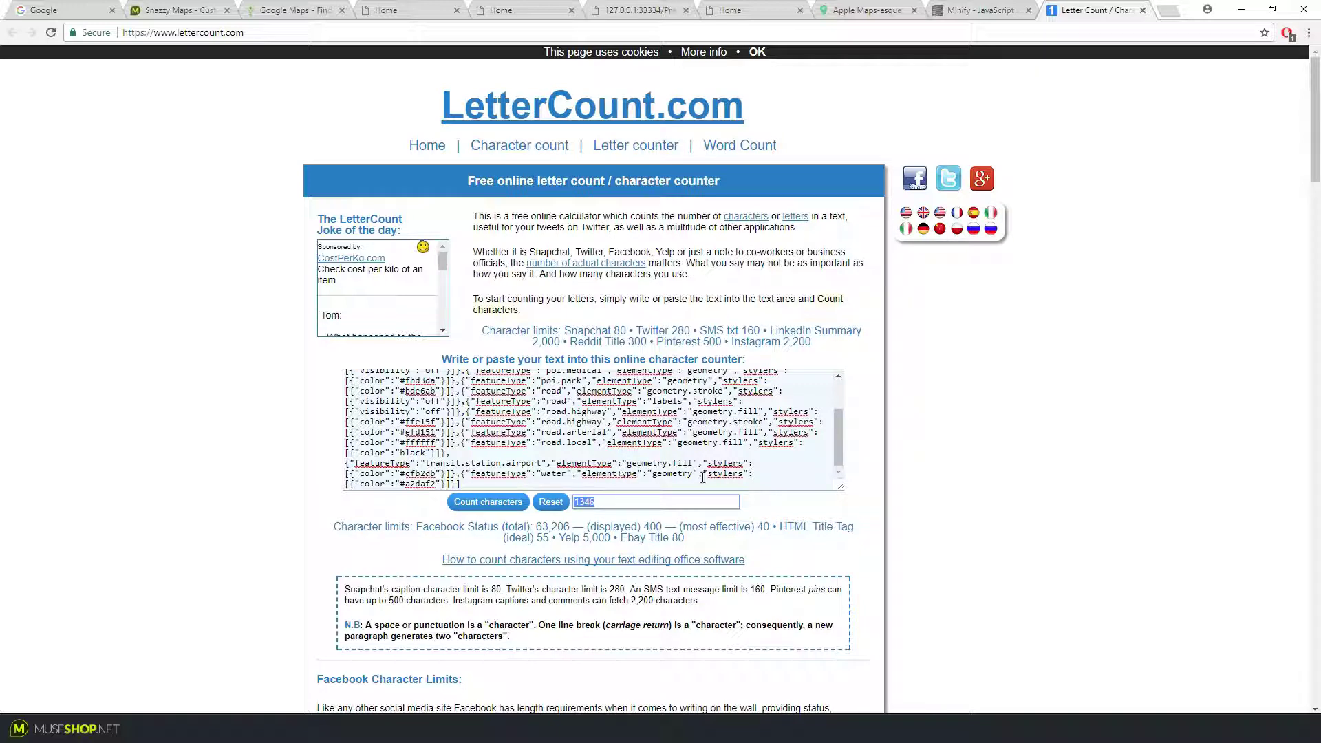
pyautogui.scroll(-4, 533, 446)
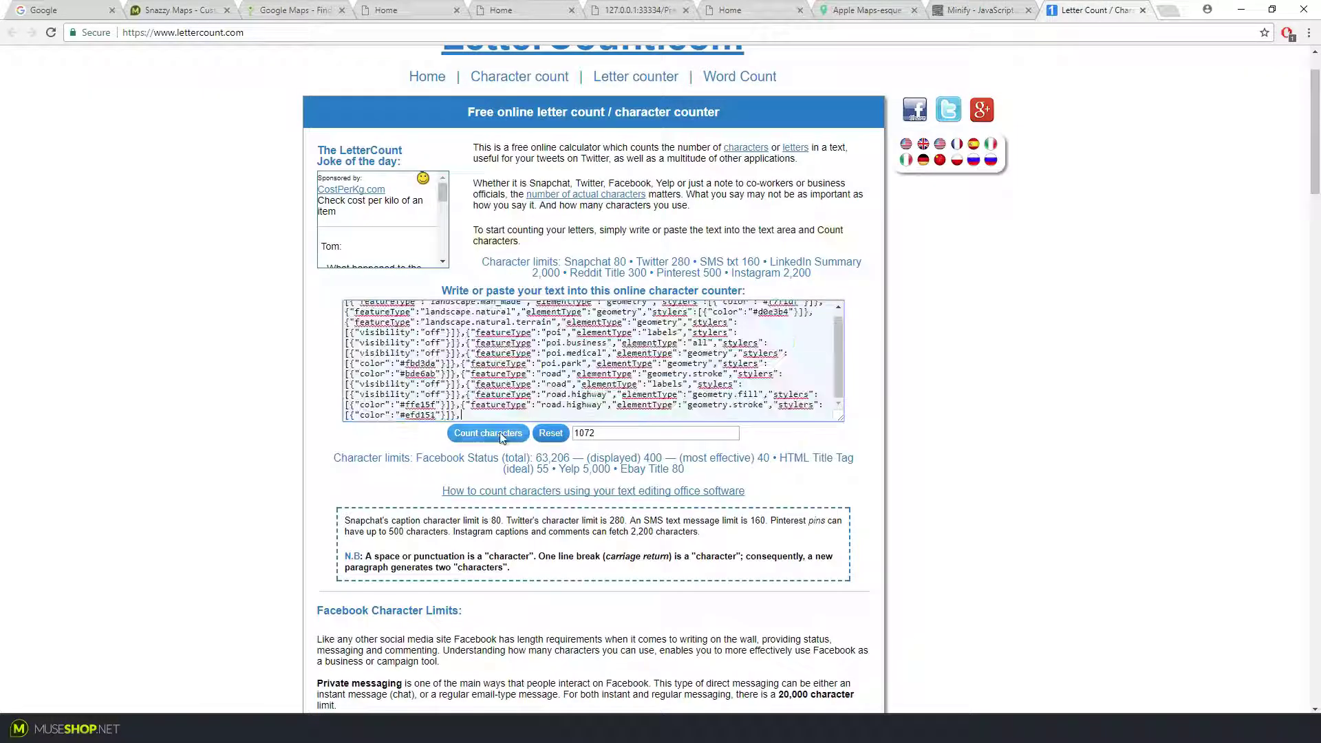
# - Recount the code trimmed at road.arterial to 978 characters and copy that first part
pyautogui.click(489, 432)
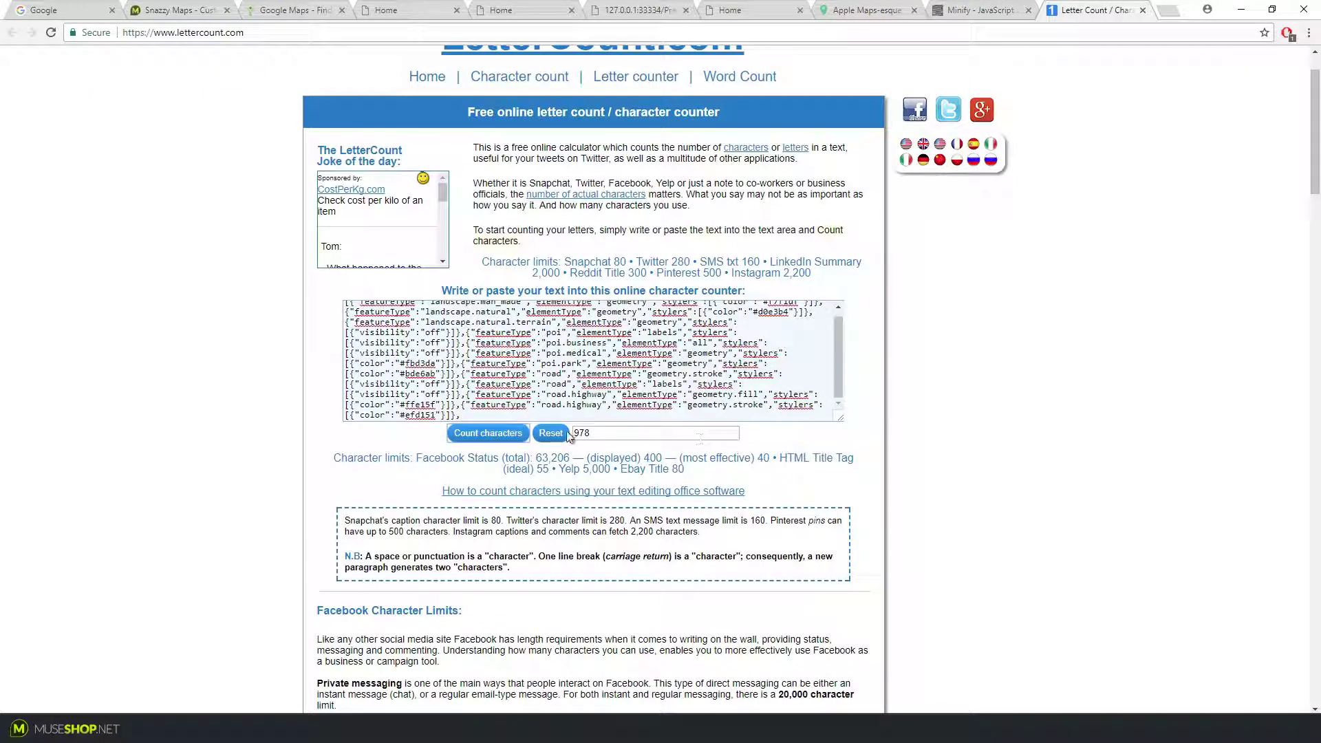
pyautogui.hotkey('ctrl', 'a')
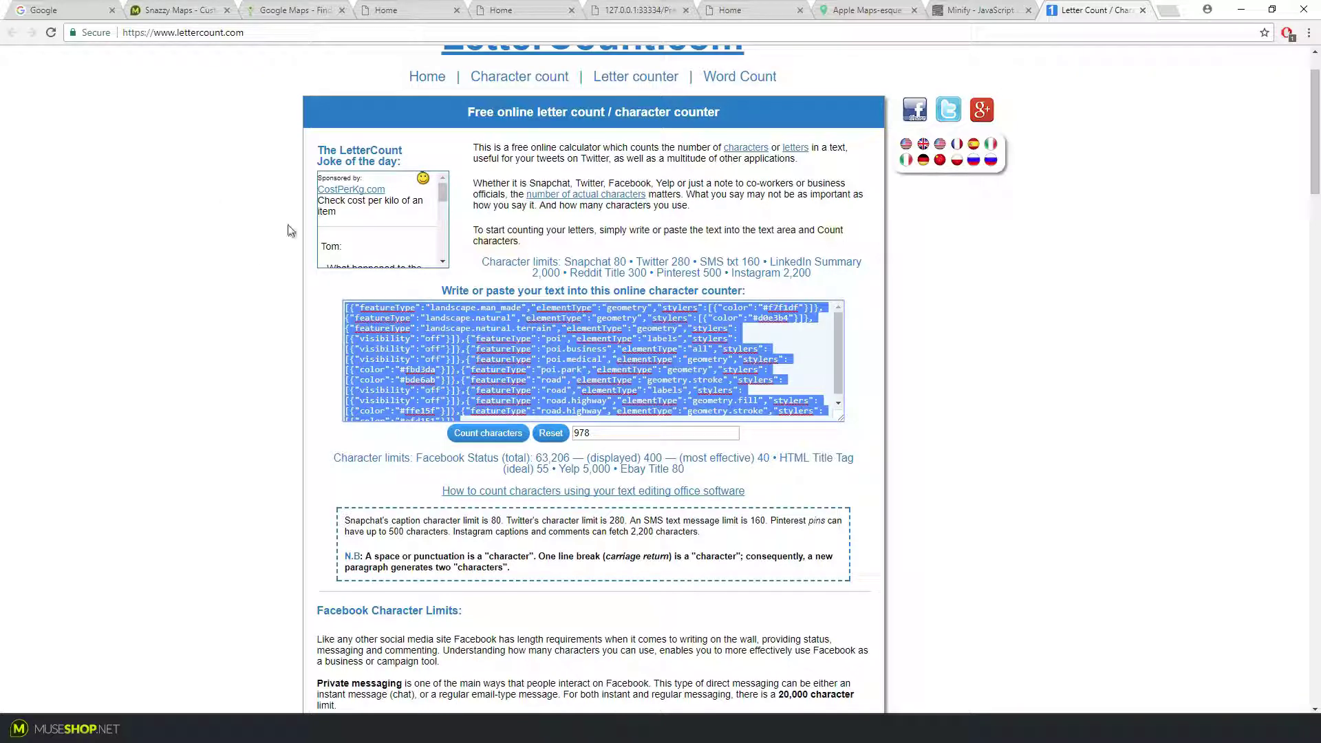
pyautogui.click(567, 369)
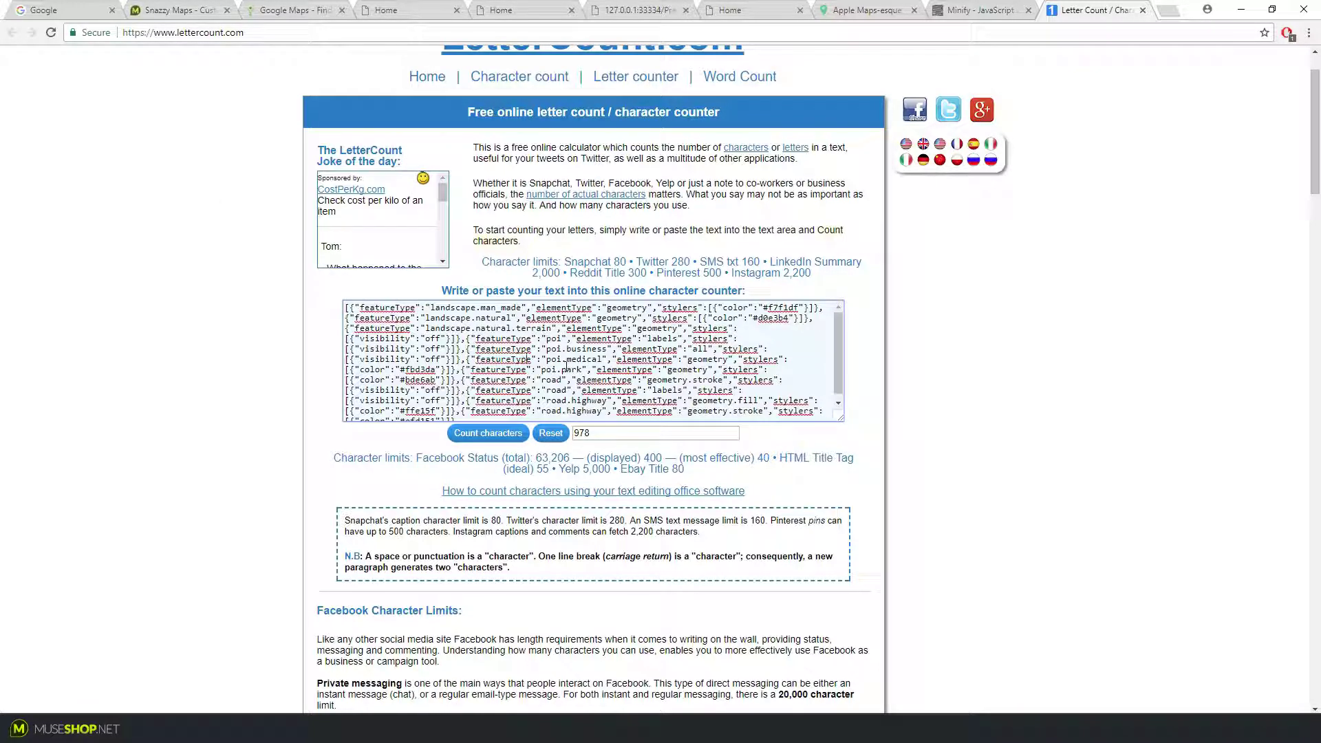
pyautogui.hotkey('ctrl', 'a')
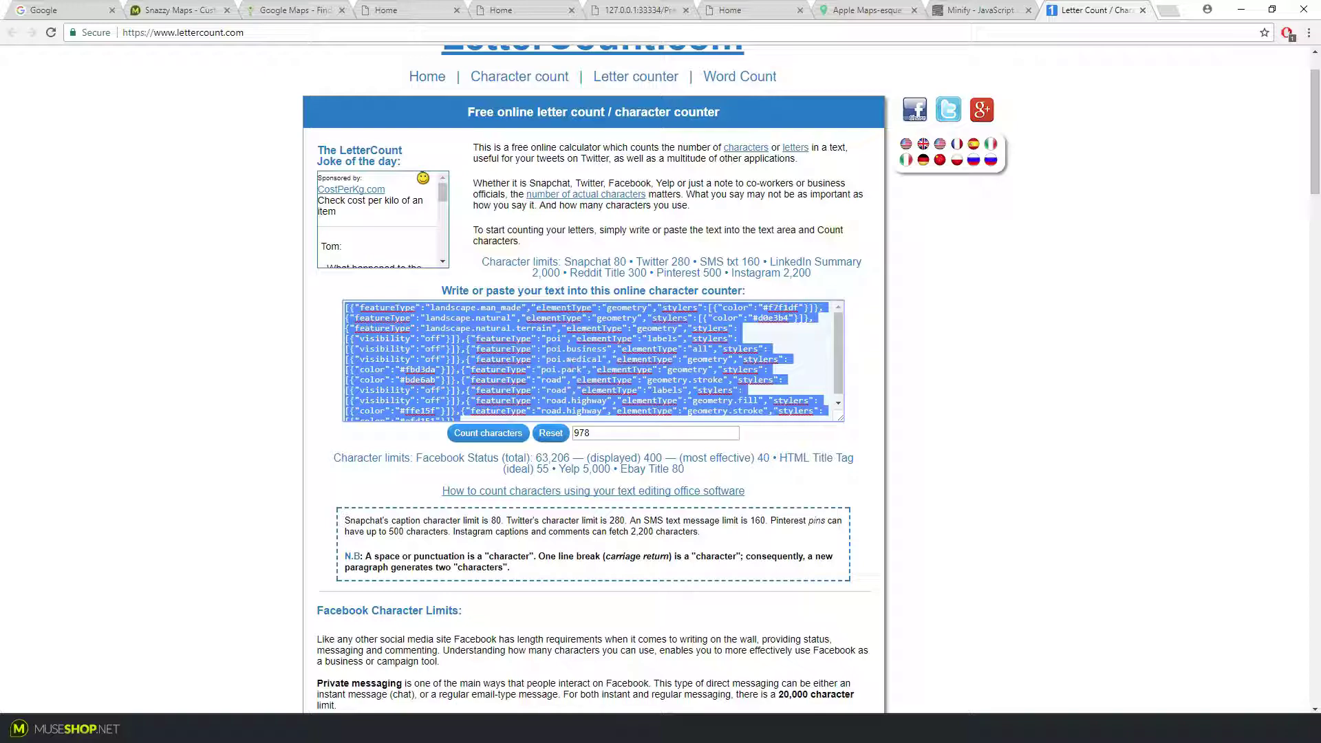
pyautogui.rightClick(535, 344)
pyautogui.click(571, 362)
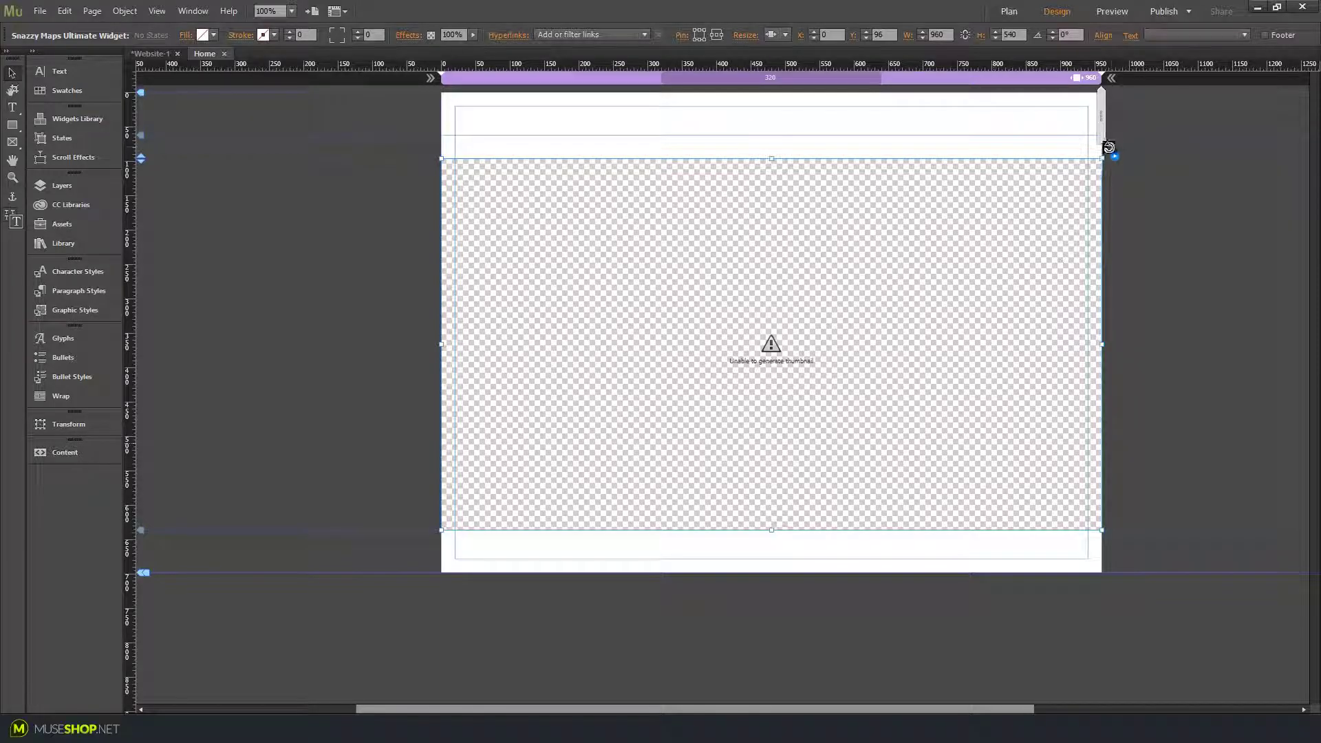
# - Paste the first half of the minified style code into Custom Map Style part 1
pyautogui.click(1104, 158)
pyautogui.click(1077, 271)
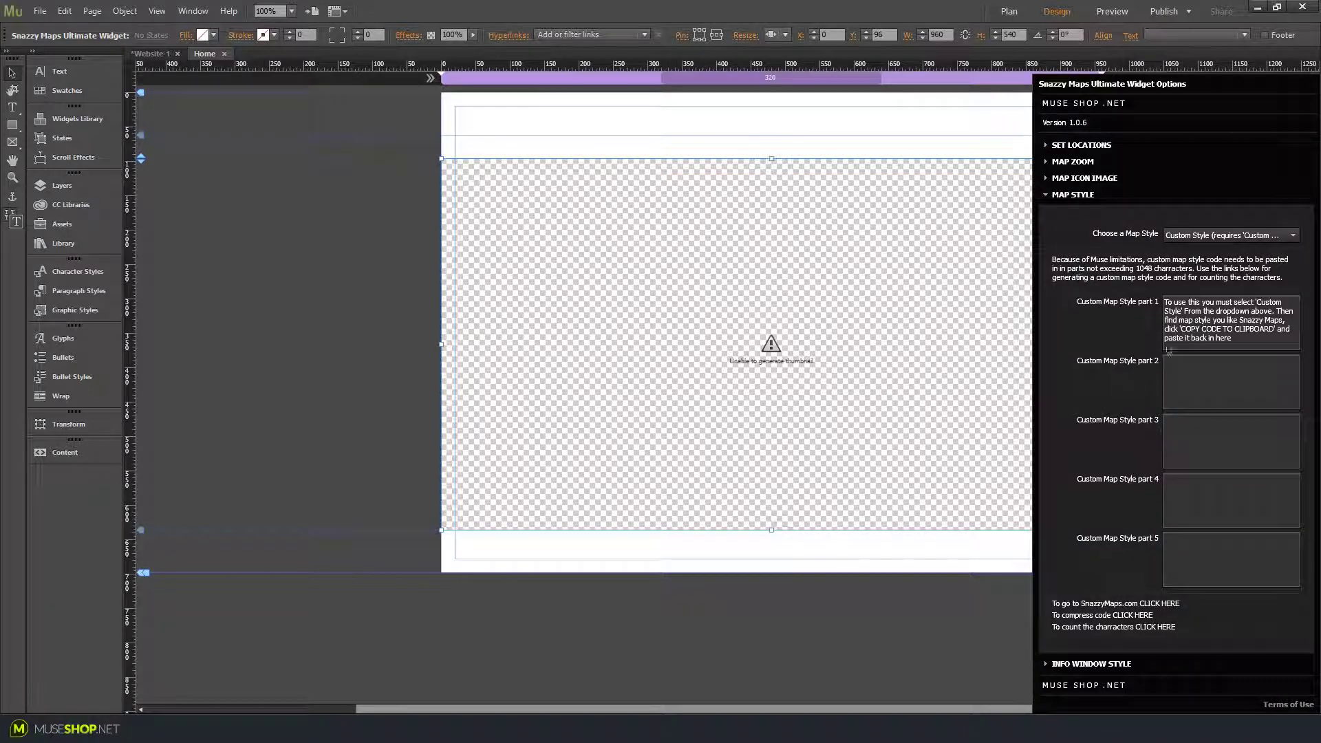
pyautogui.click(1258, 350)
pyautogui.hotkey('ctrl', 'v')
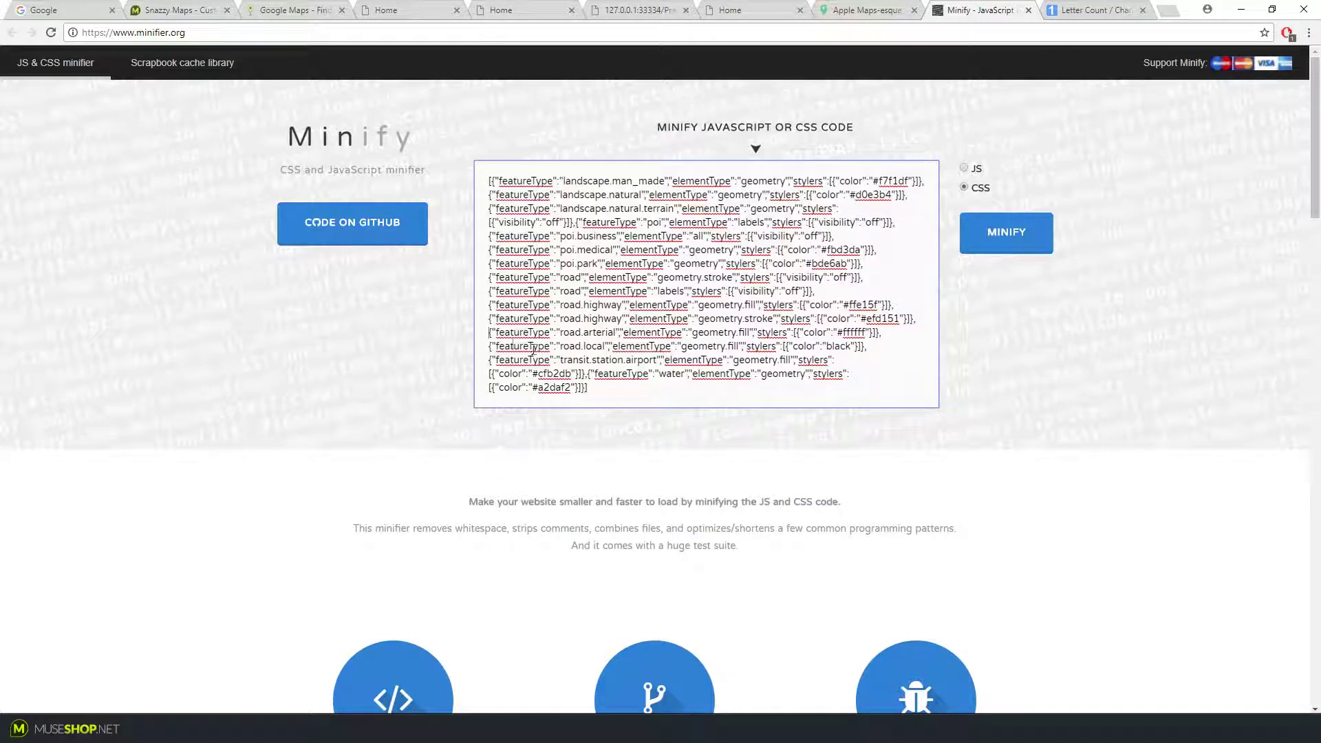
# - Copy the remaining code from road.arterial onward into Custom Map Style part 2 and view the map
pyautogui.moveTo(489, 332); pyautogui.dragTo(623, 402)
pyautogui.hotkey('ctrl', 'Tab')
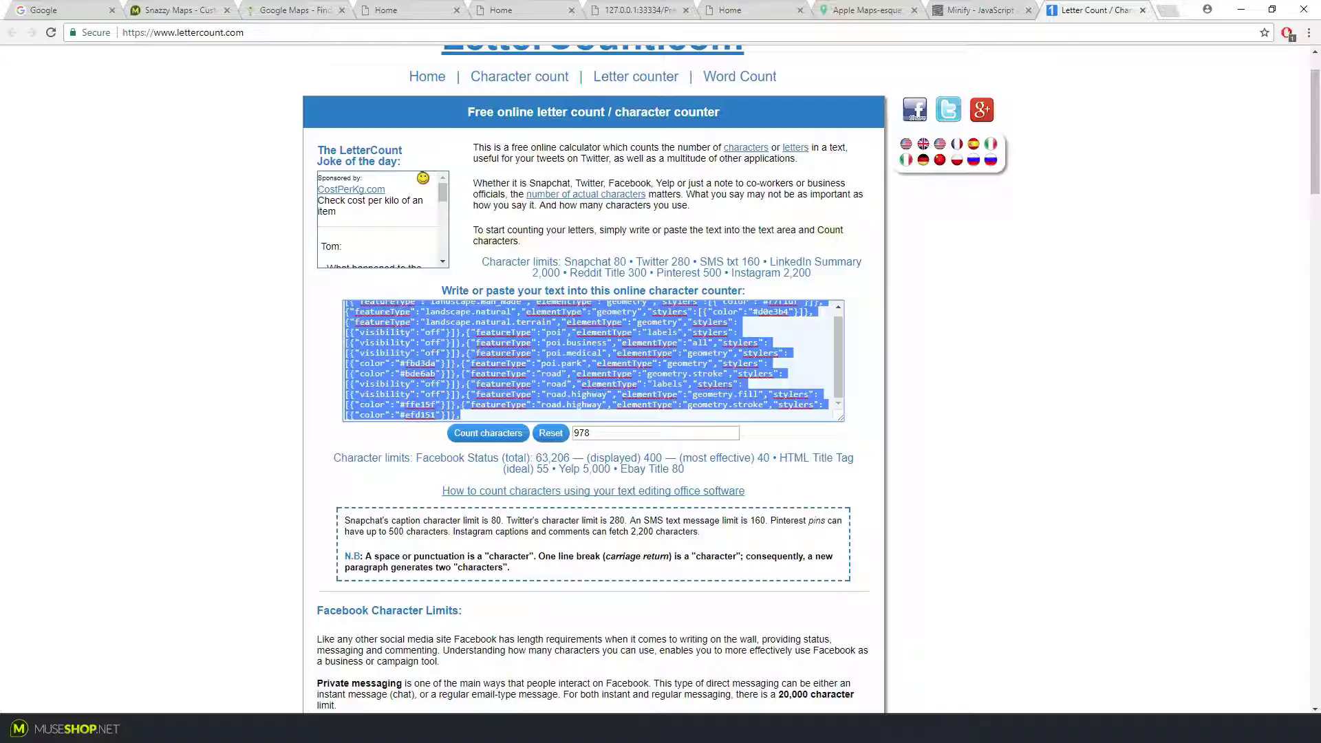
pyautogui.hotkey('alt', 'Tab')
pyautogui.click(1101, 160)
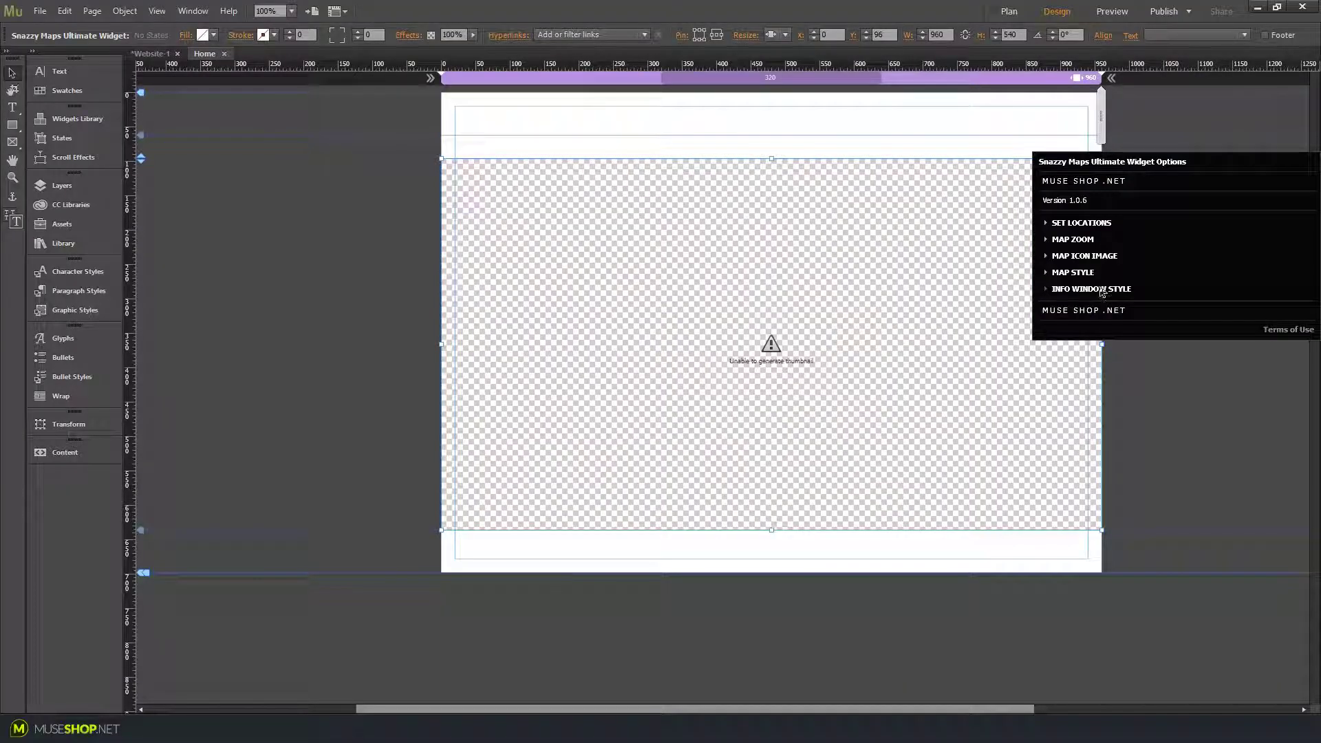
pyautogui.click(1219, 367)
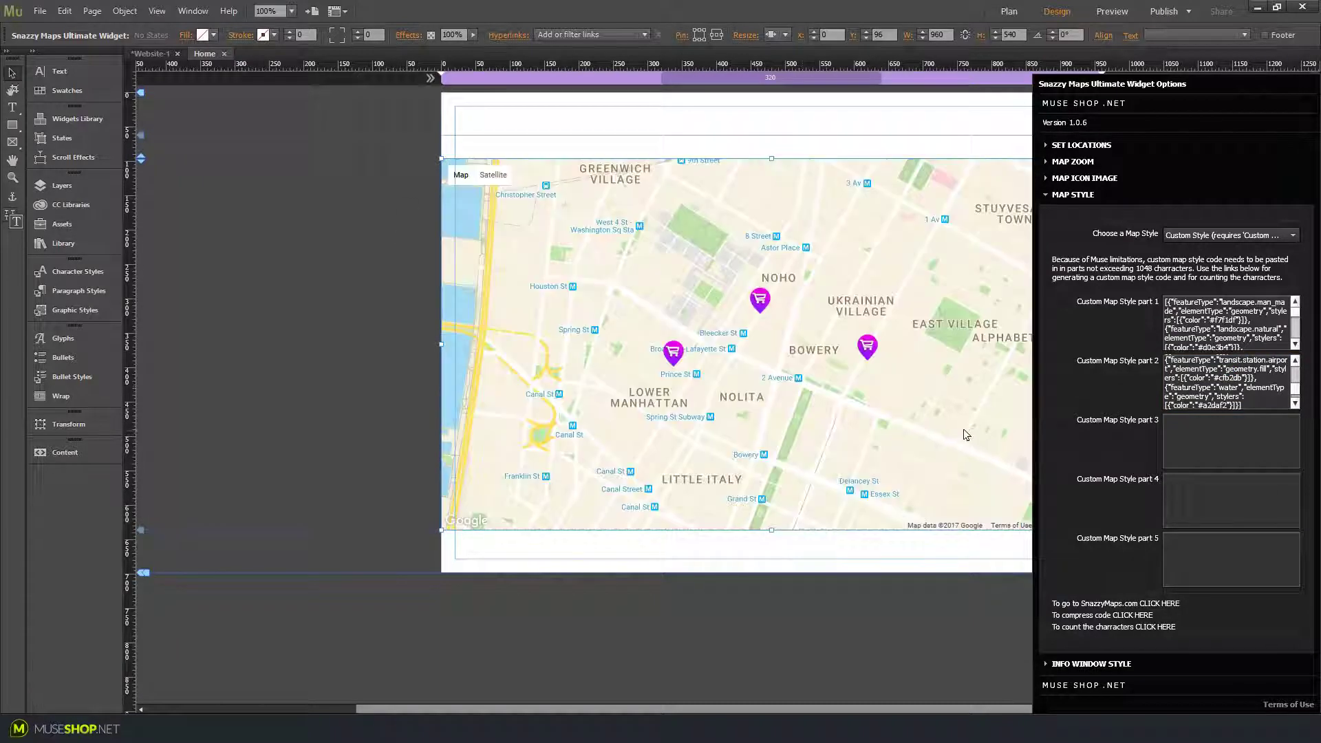
pyautogui.click(908, 477)
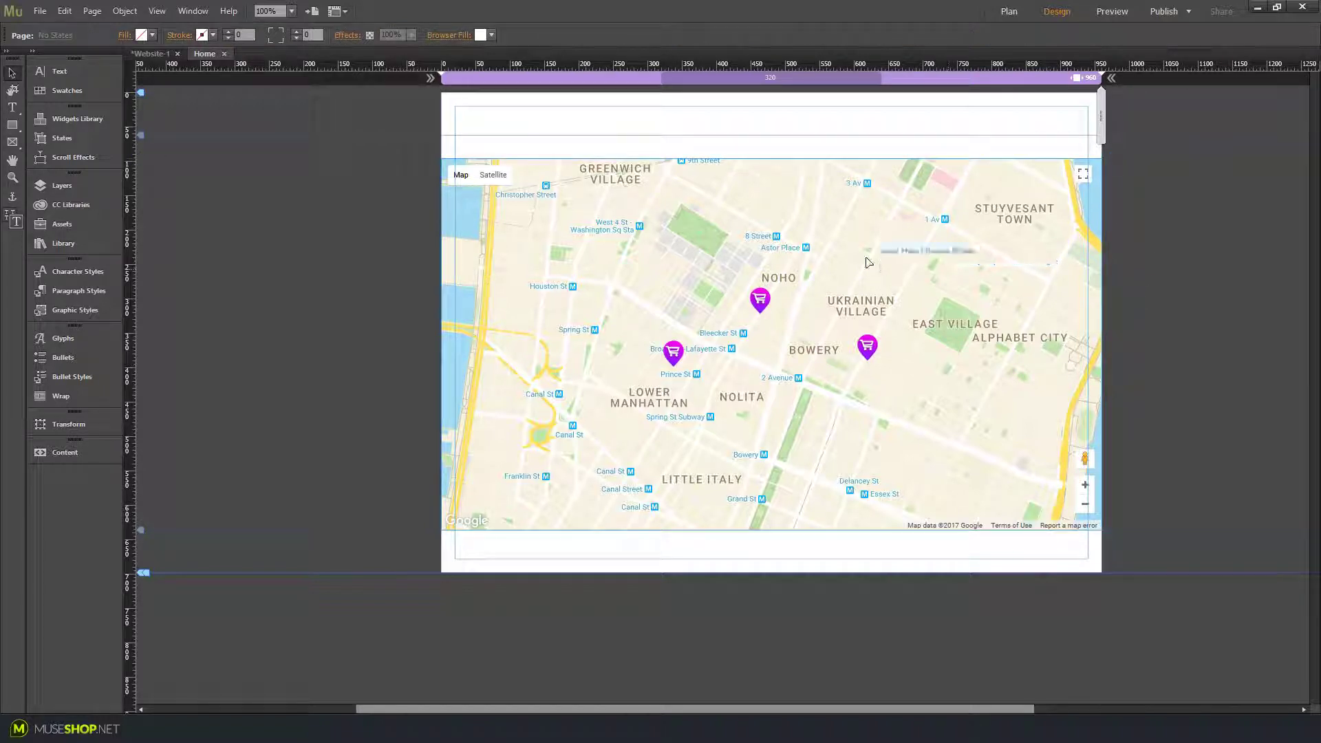
# - Check that the map style stays on Custom Style and collapse the style's JavaScript array
pyautogui.click(1113, 157)
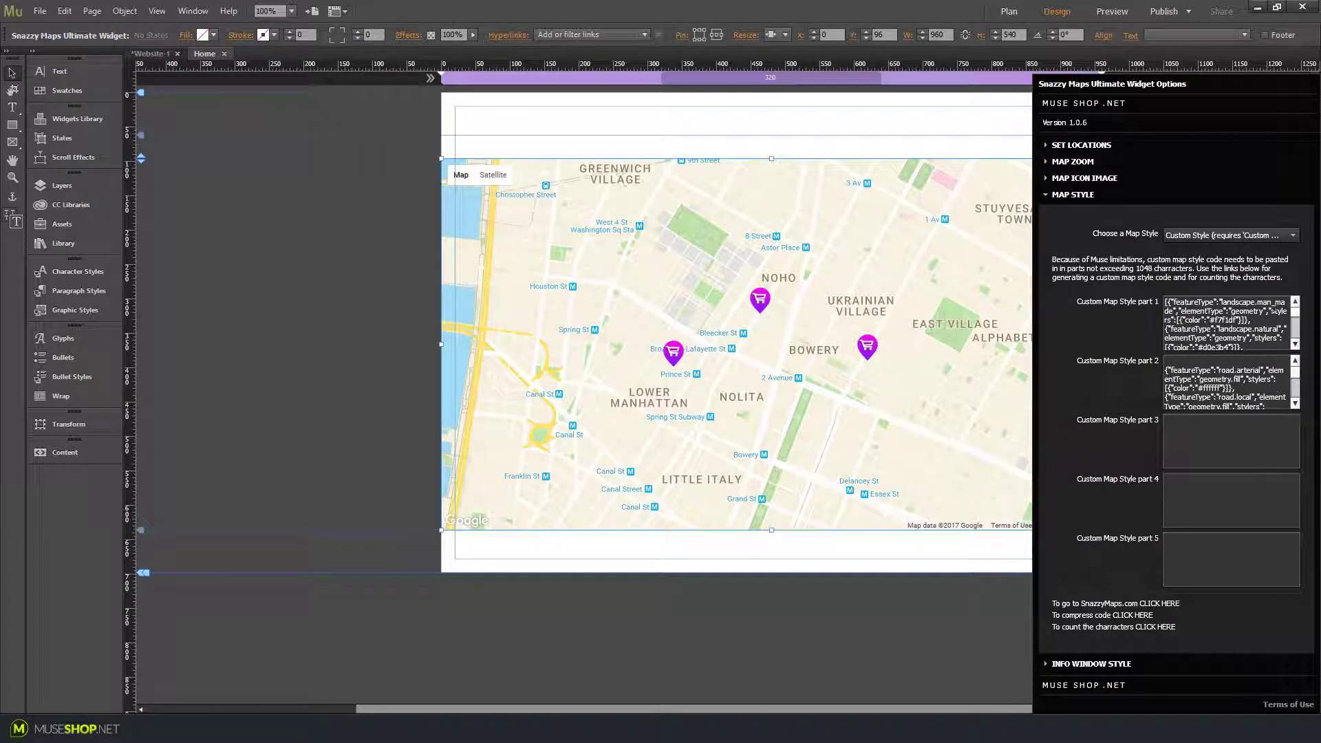
pyautogui.click(1263, 242)
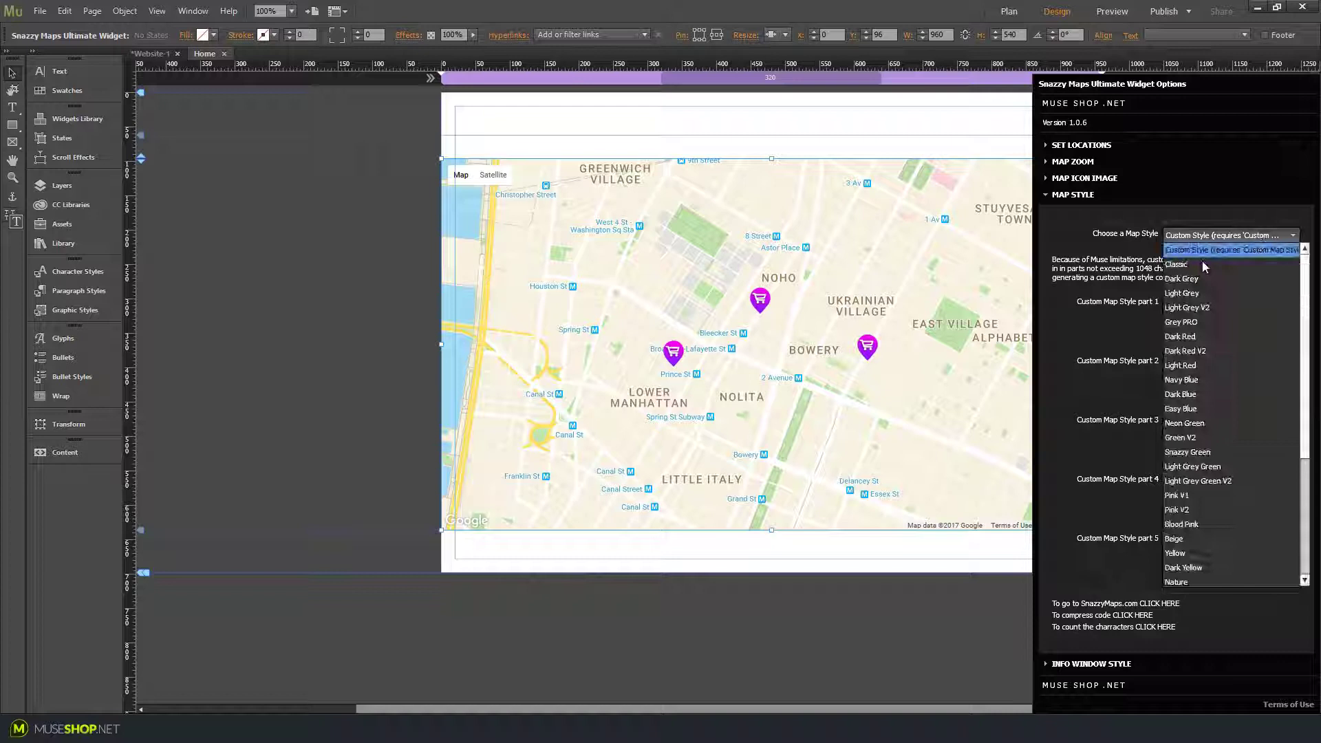
pyautogui.click(1206, 242)
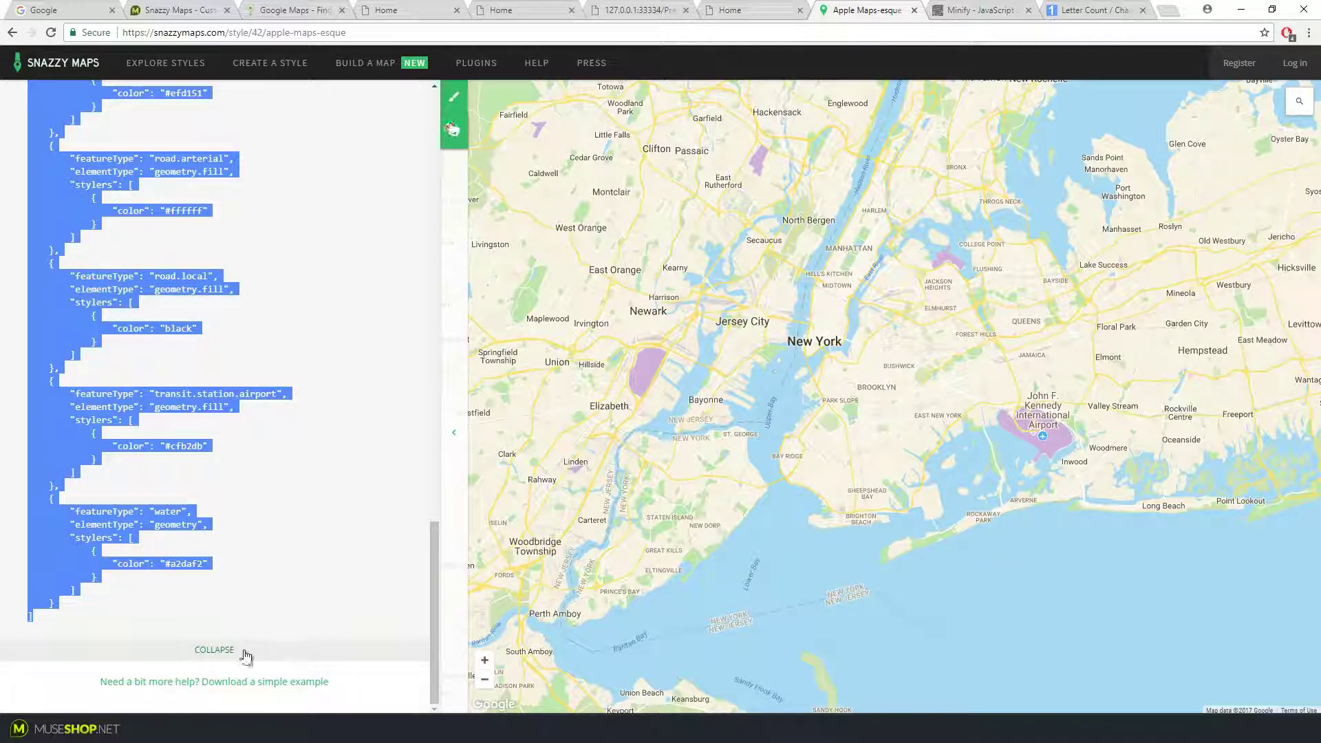
pyautogui.click(219, 652)
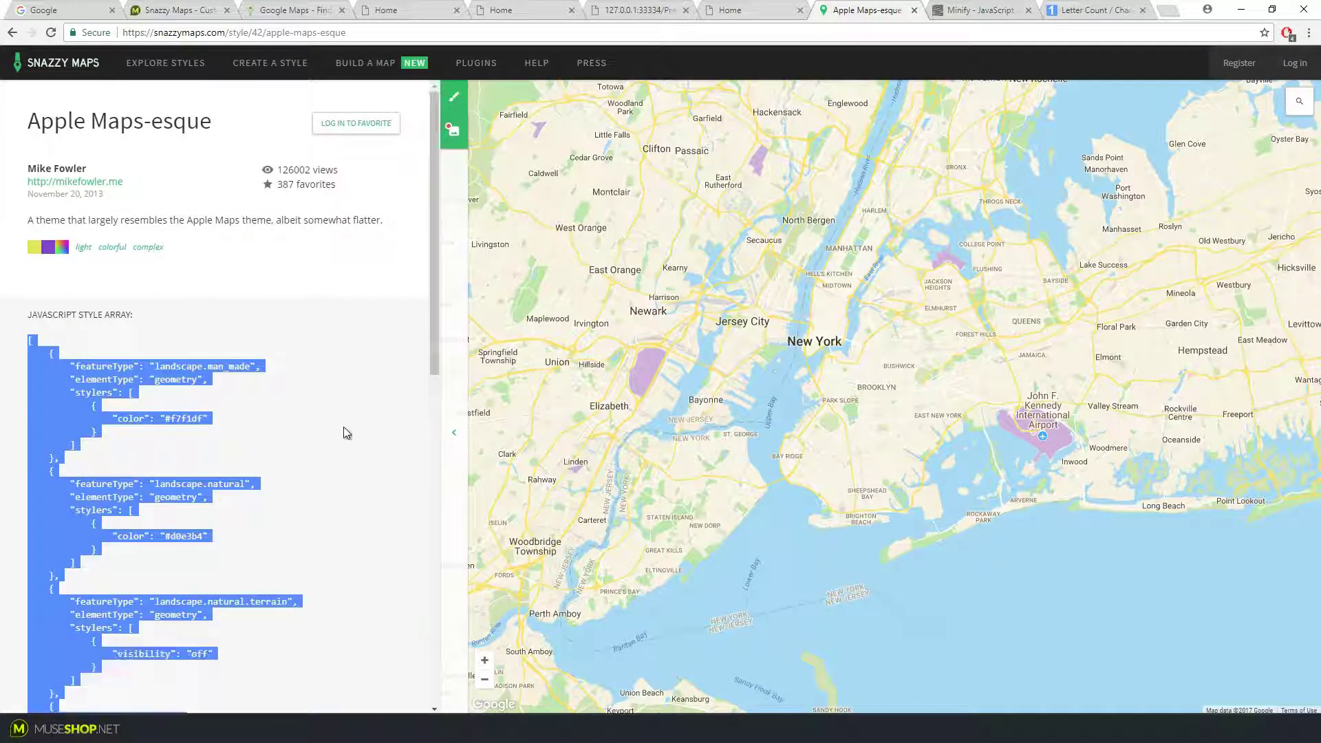
# - Follow the code-compression link from the map style settings, then return to the widget options
pyautogui.scroll(-10, 346, 433)
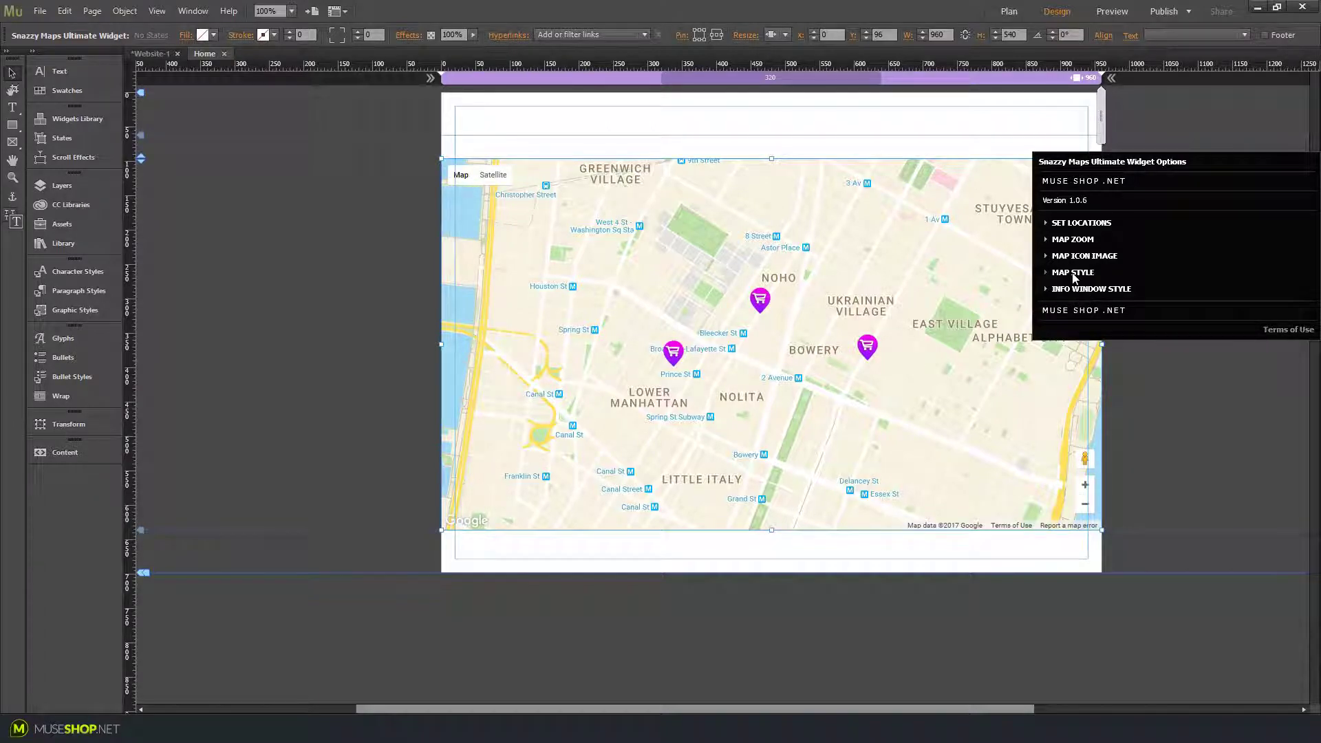
pyautogui.click(1075, 276)
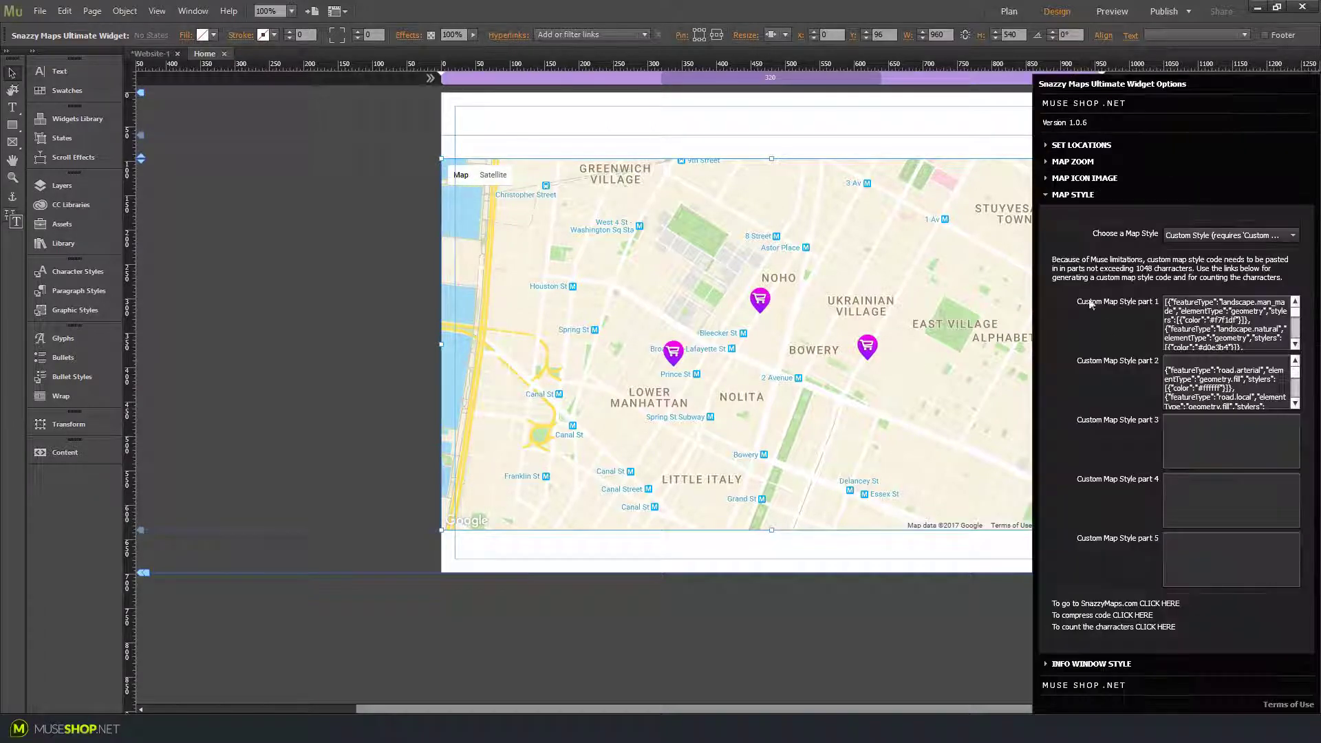
pyautogui.click(1128, 615)
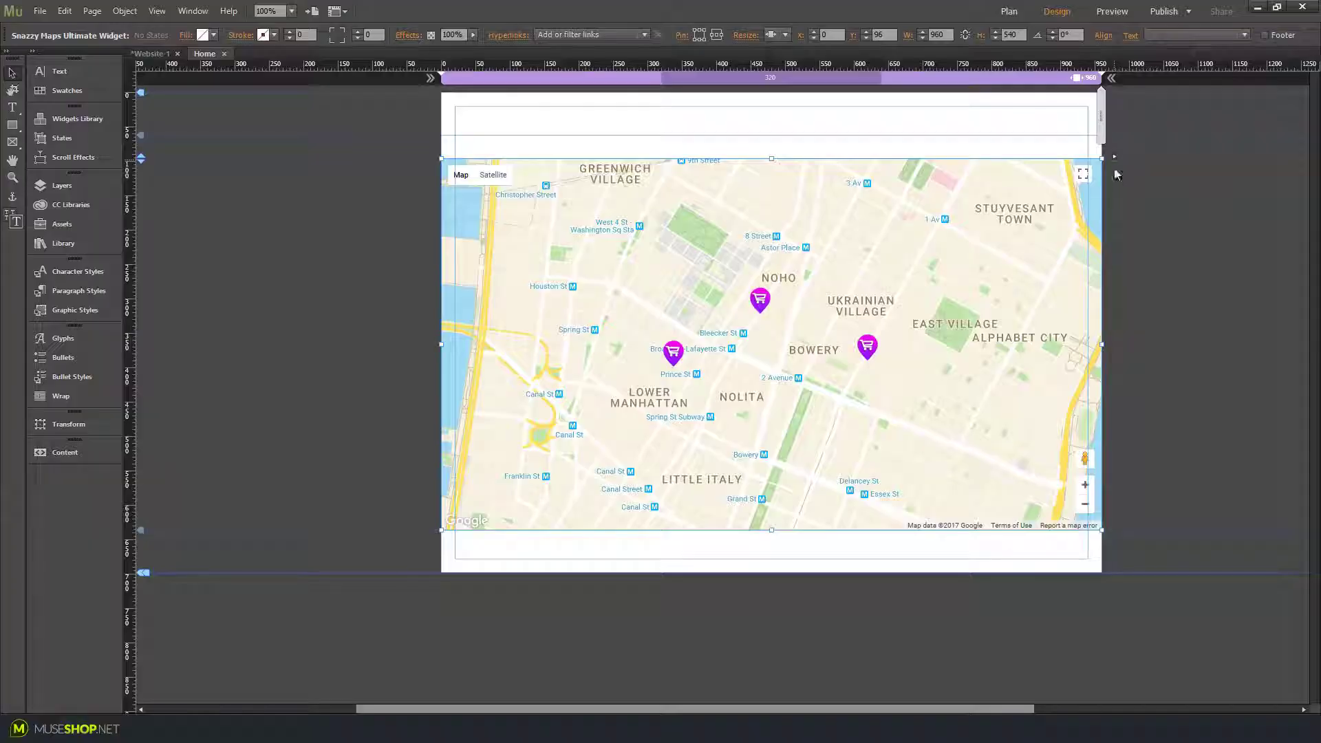
pyautogui.click(1114, 168)
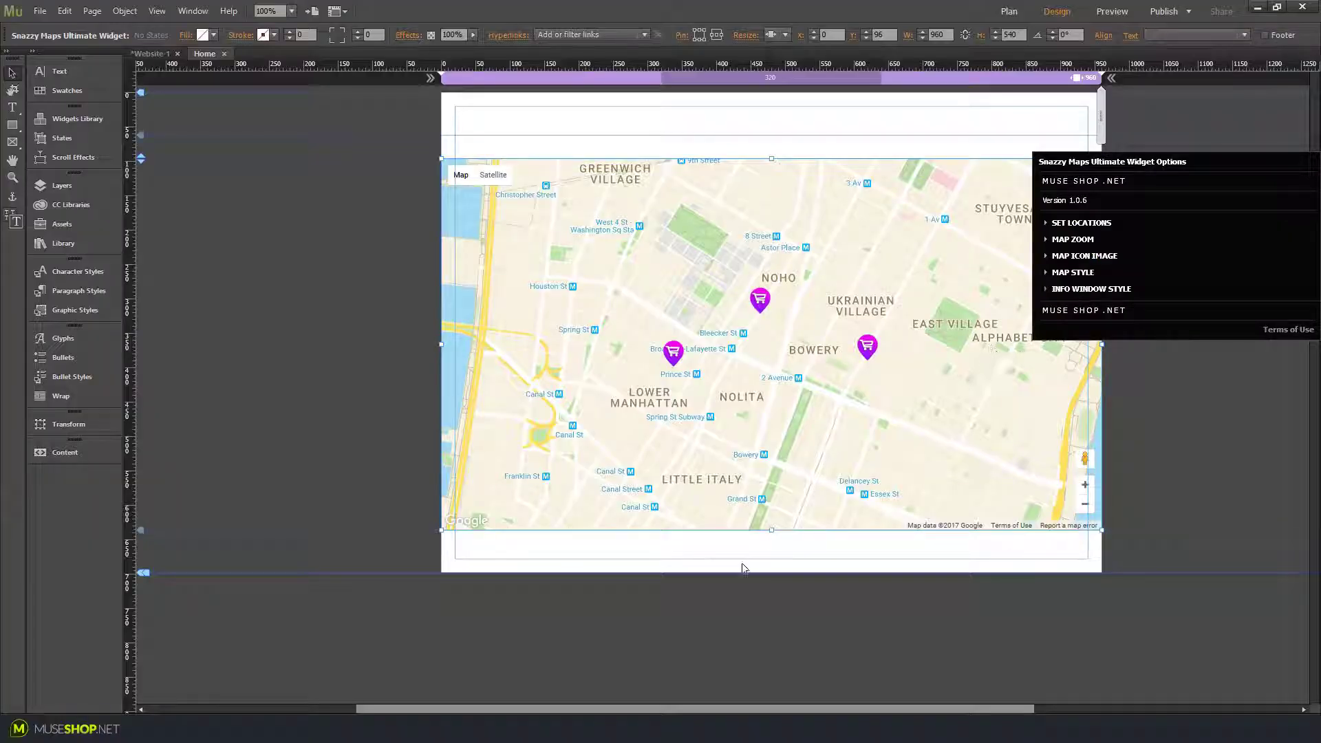
# - Review the info window style settings, the character counting page, and the link colour options
pyautogui.click(1078, 291)
pyautogui.click(1176, 628)
pyautogui.click(1098, 290)
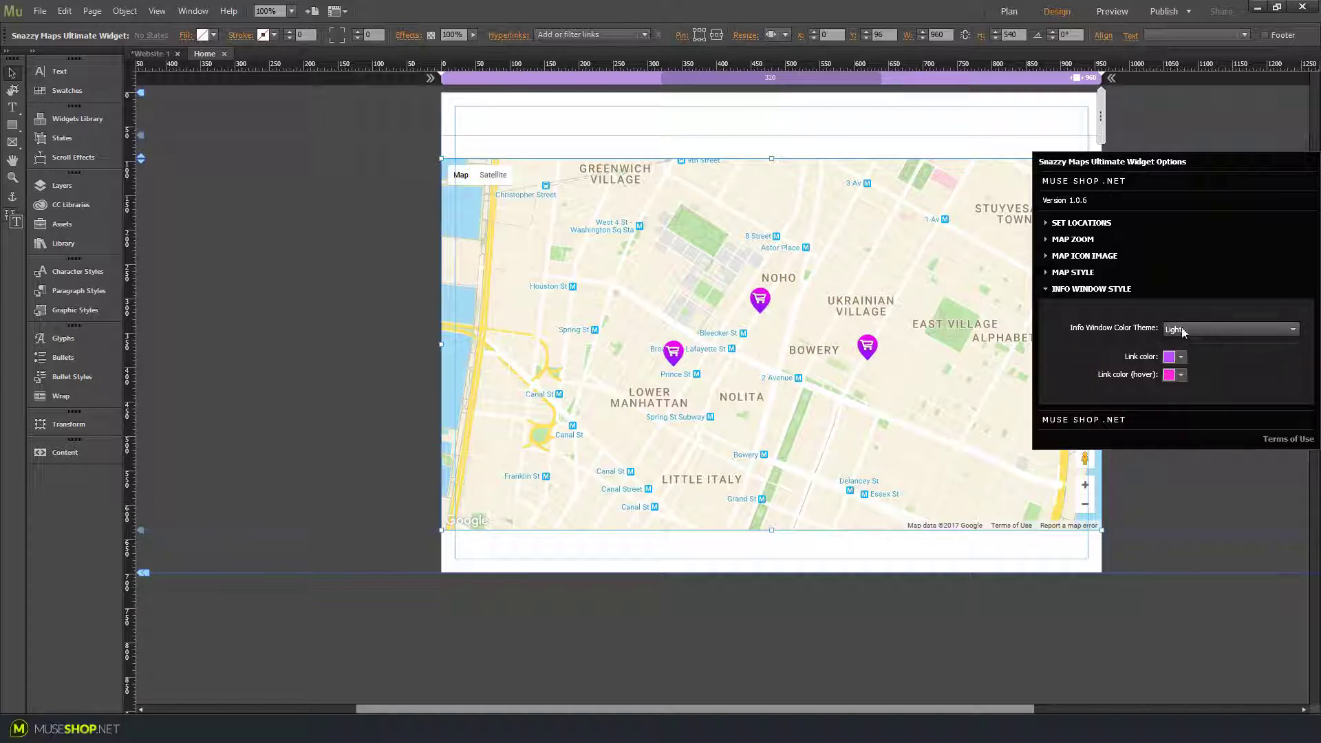
# - Switch the map style back to Dark Grey and check a store's info window in the preview
pyautogui.click(1075, 274)
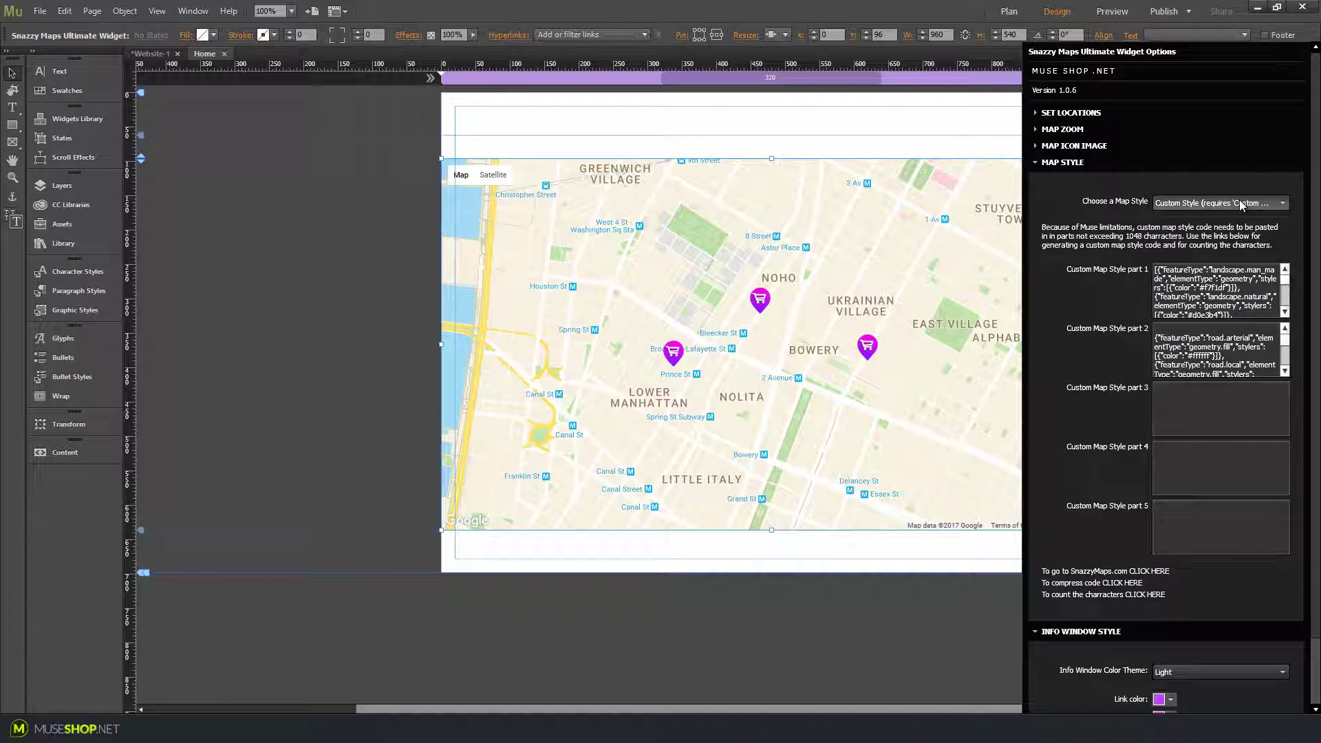
pyautogui.click(1237, 203)
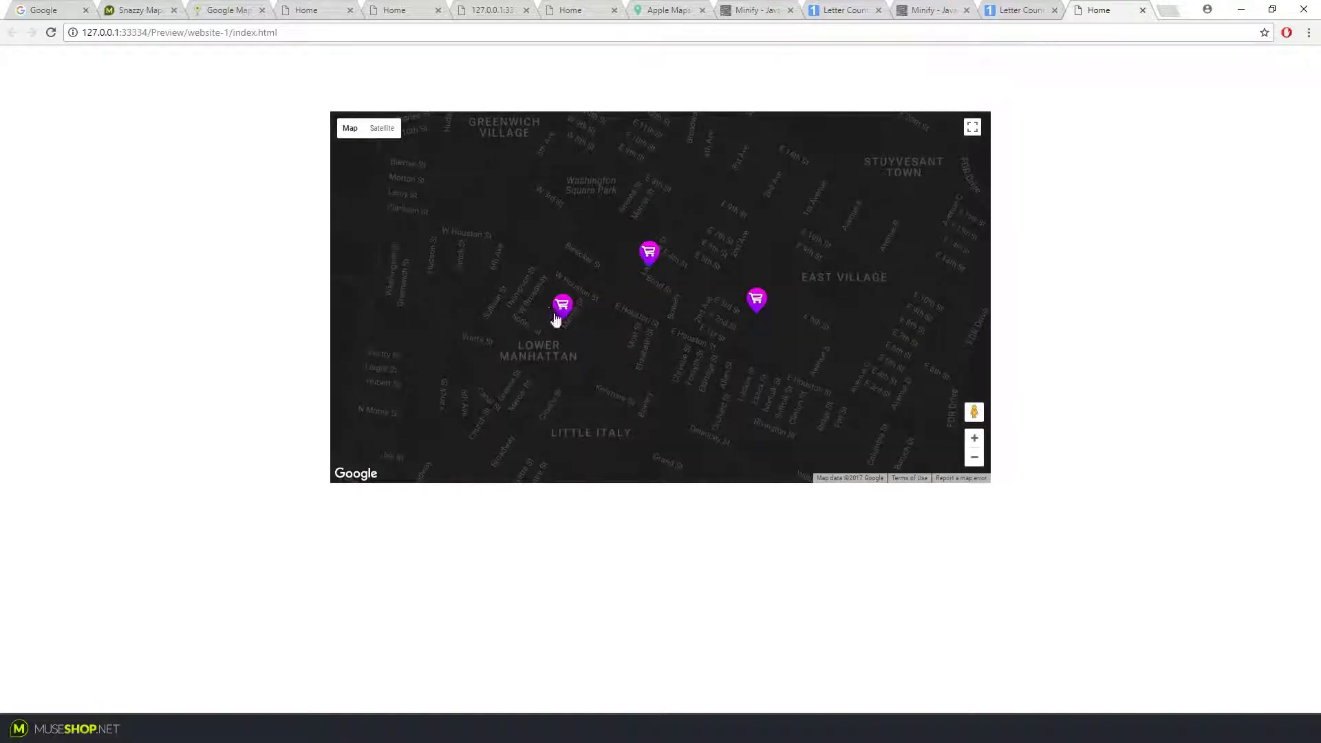
pyautogui.click(563, 311)
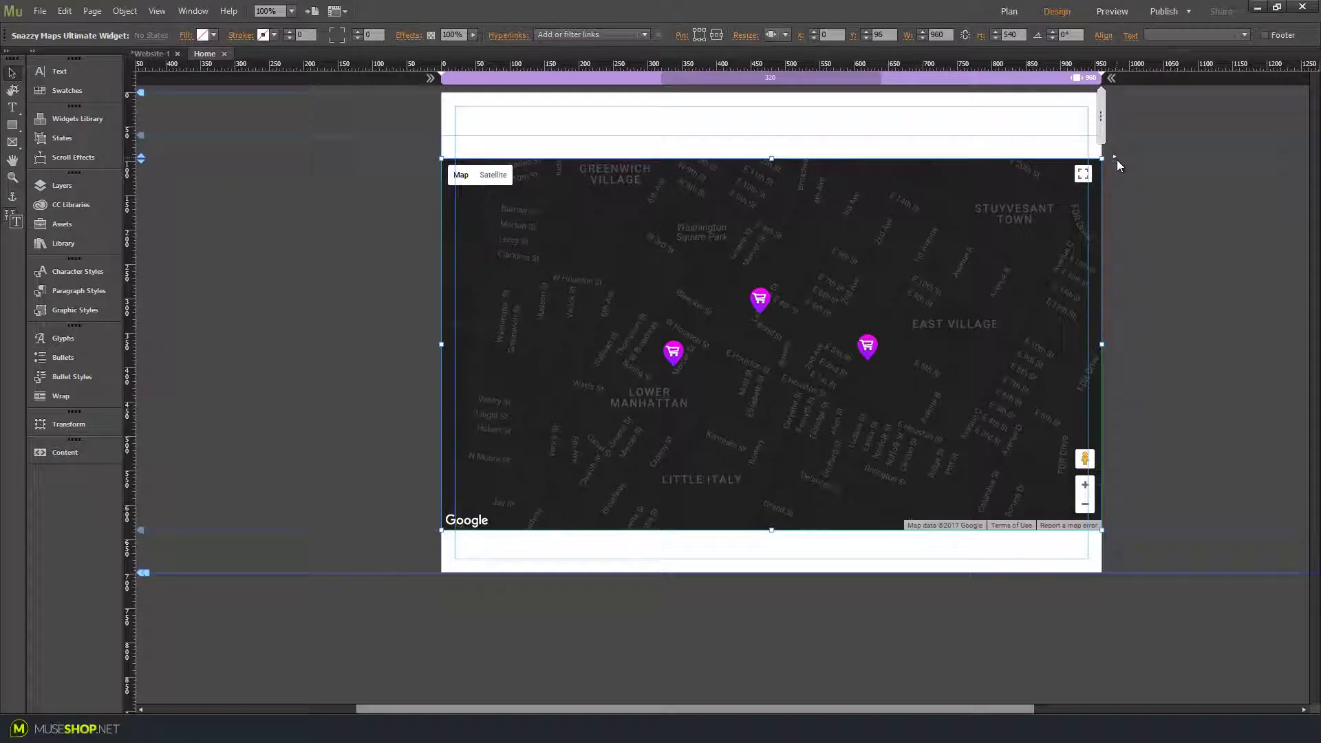
pyautogui.click(1113, 157)
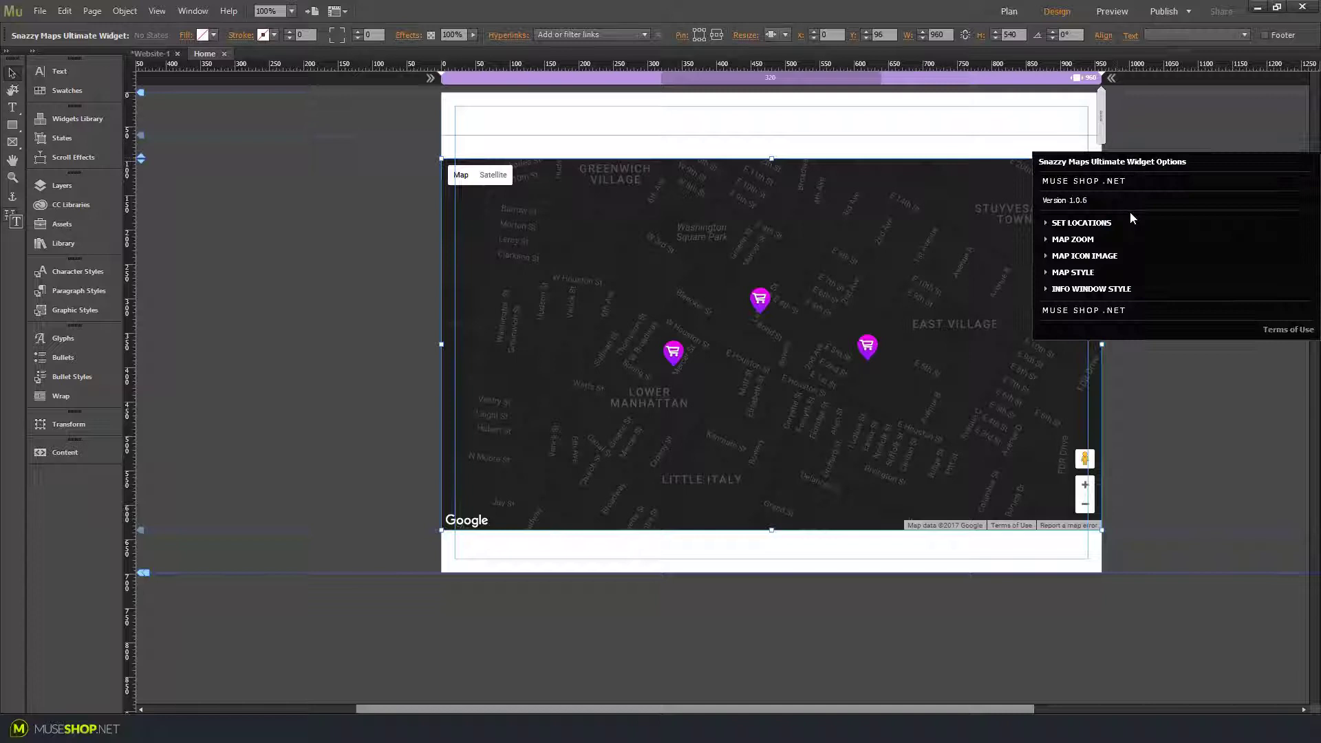
# - Set the Info Window Color Theme to Dark
pyautogui.click(1091, 289)
pyautogui.click(1230, 329)
pyautogui.click(1189, 348)
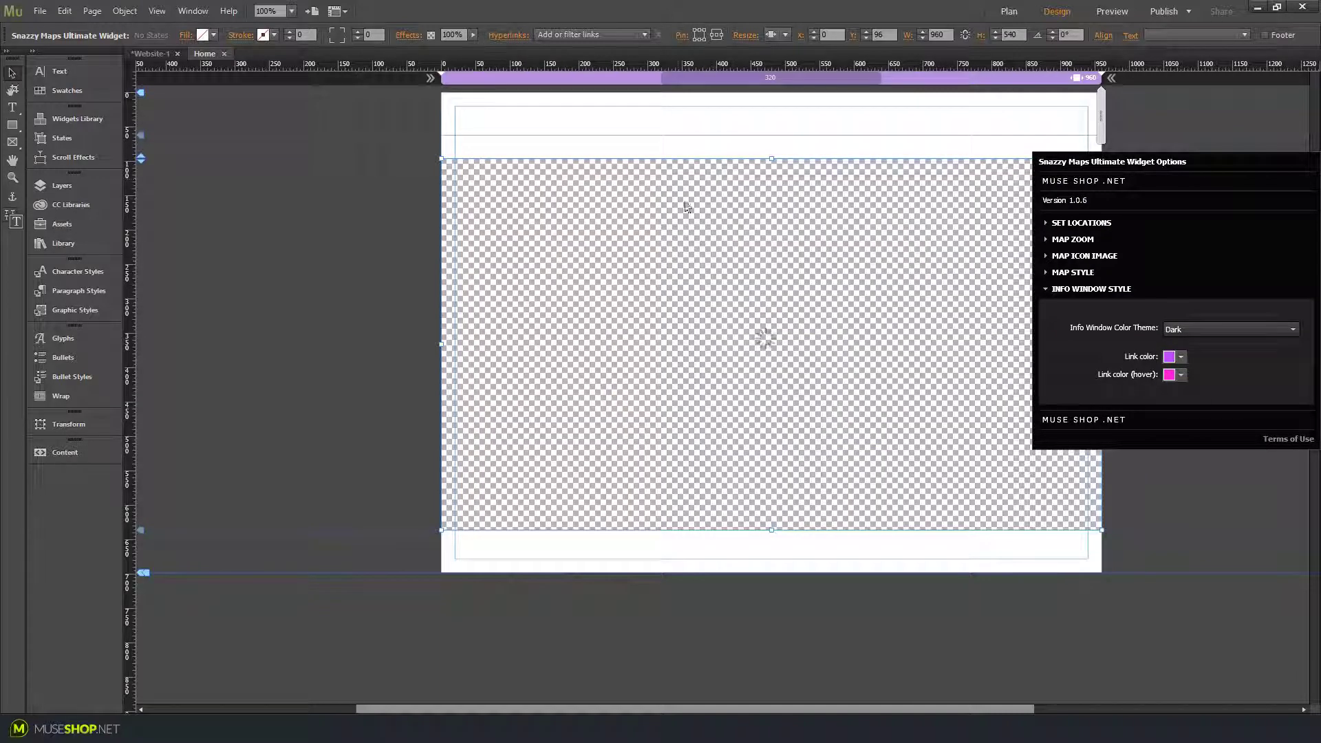
# - Open the MY STORE info window in the preview and pan to show it whole
pyautogui.click(316, 352)
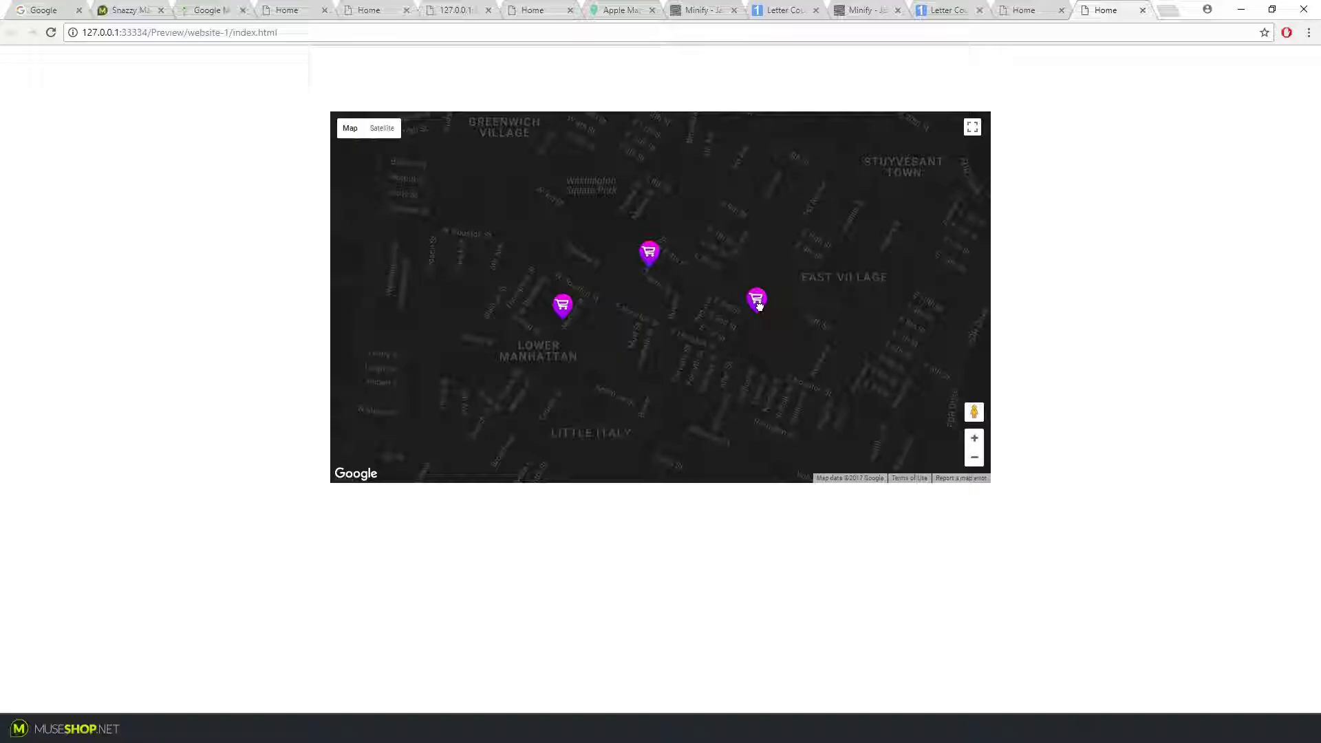
pyautogui.click(759, 303)
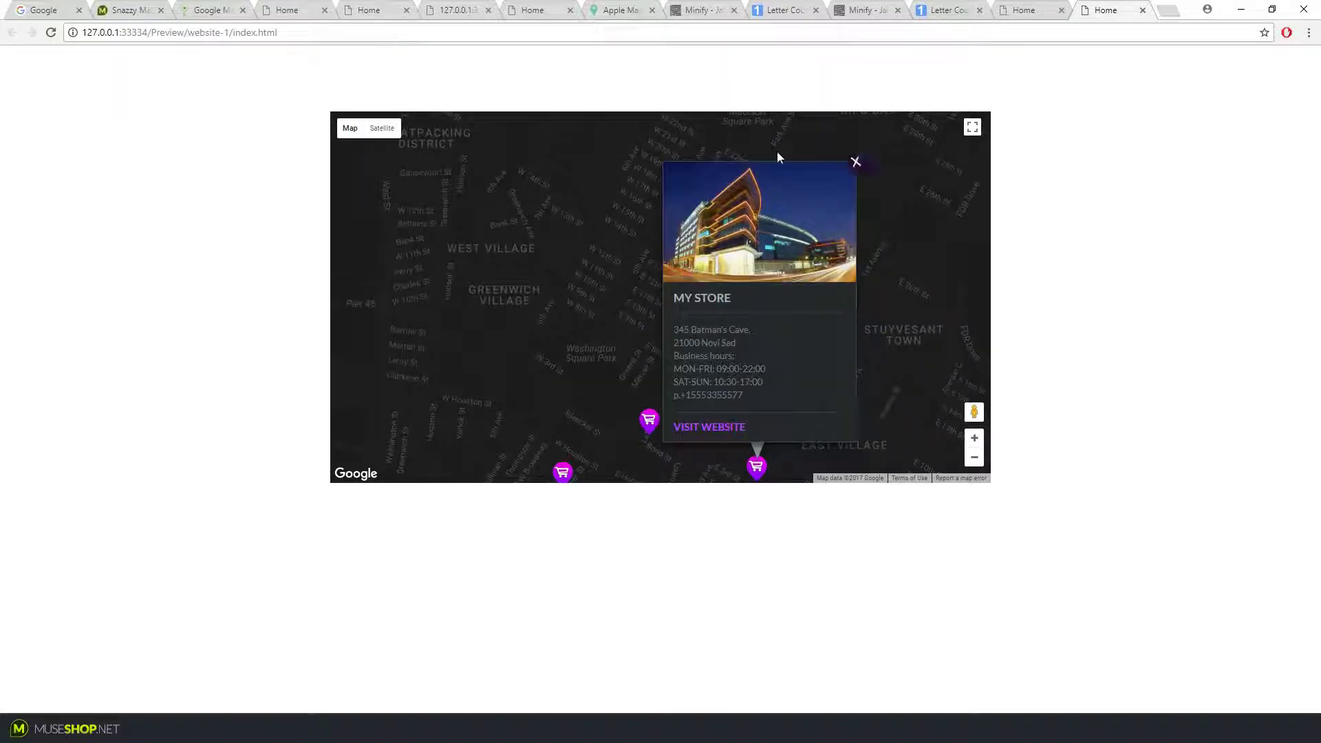
pyautogui.moveTo(904, 383); pyautogui.dragTo(869, 359)
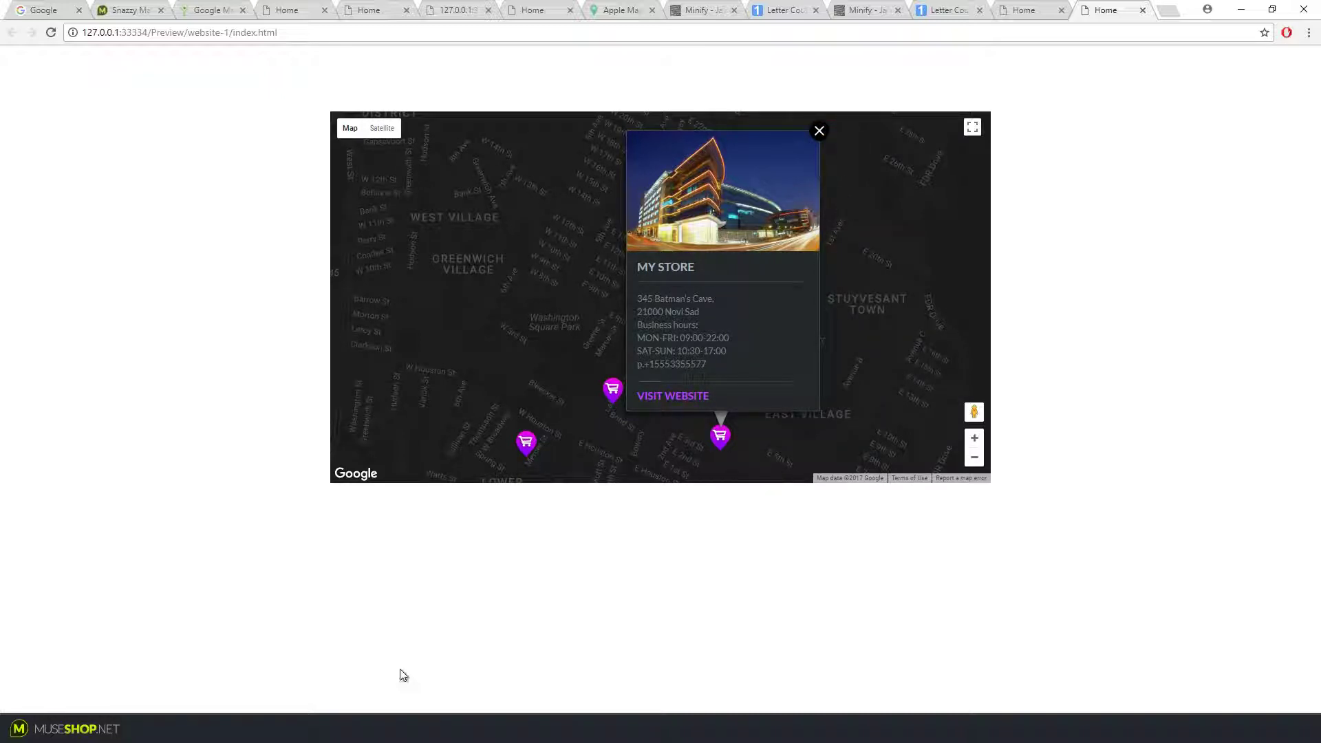
pyautogui.click(401, 728)
# - Set the info window Link color to blue
pyautogui.click(1114, 157)
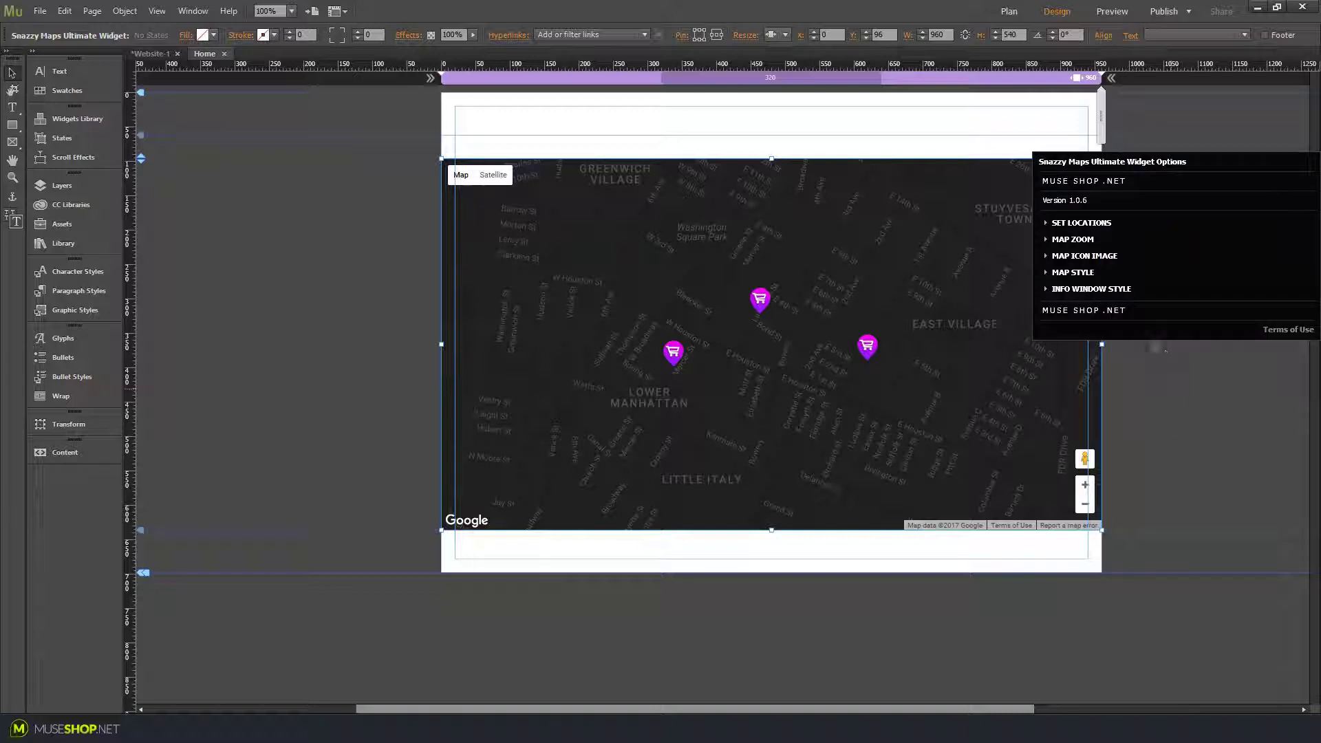
pyautogui.click(1091, 289)
pyautogui.click(1181, 357)
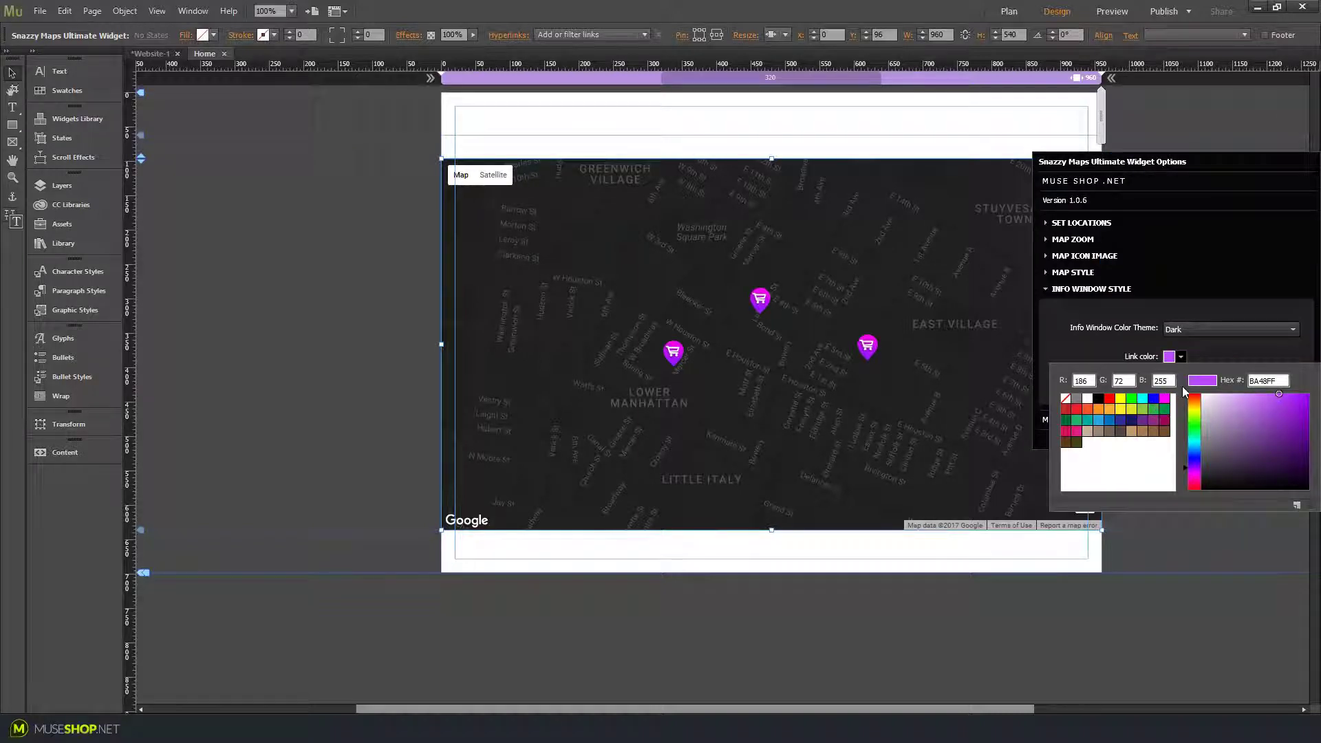
pyautogui.click(1153, 401)
pyautogui.click(1285, 406)
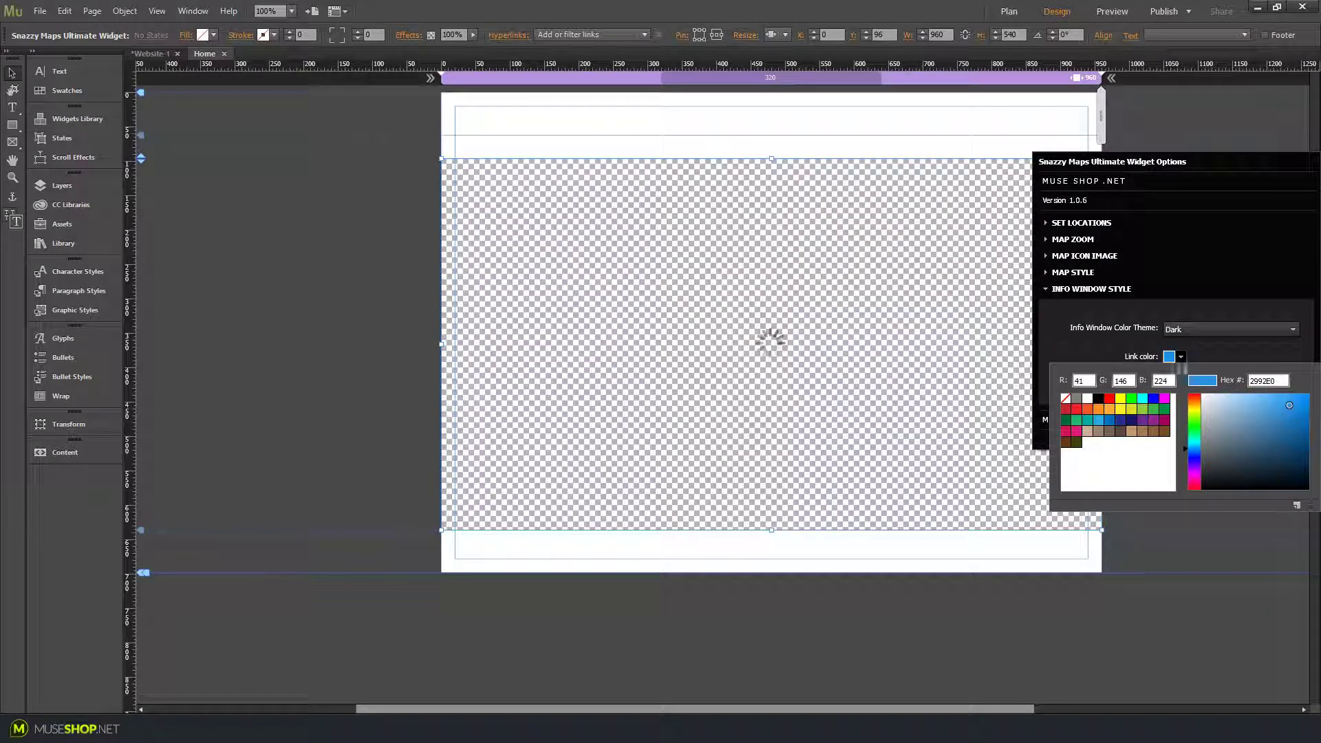
pyautogui.click(1128, 352)
# - Set the Link color (hover) to a slightly lightened light blue
pyautogui.click(1181, 375)
pyautogui.click(1193, 466)
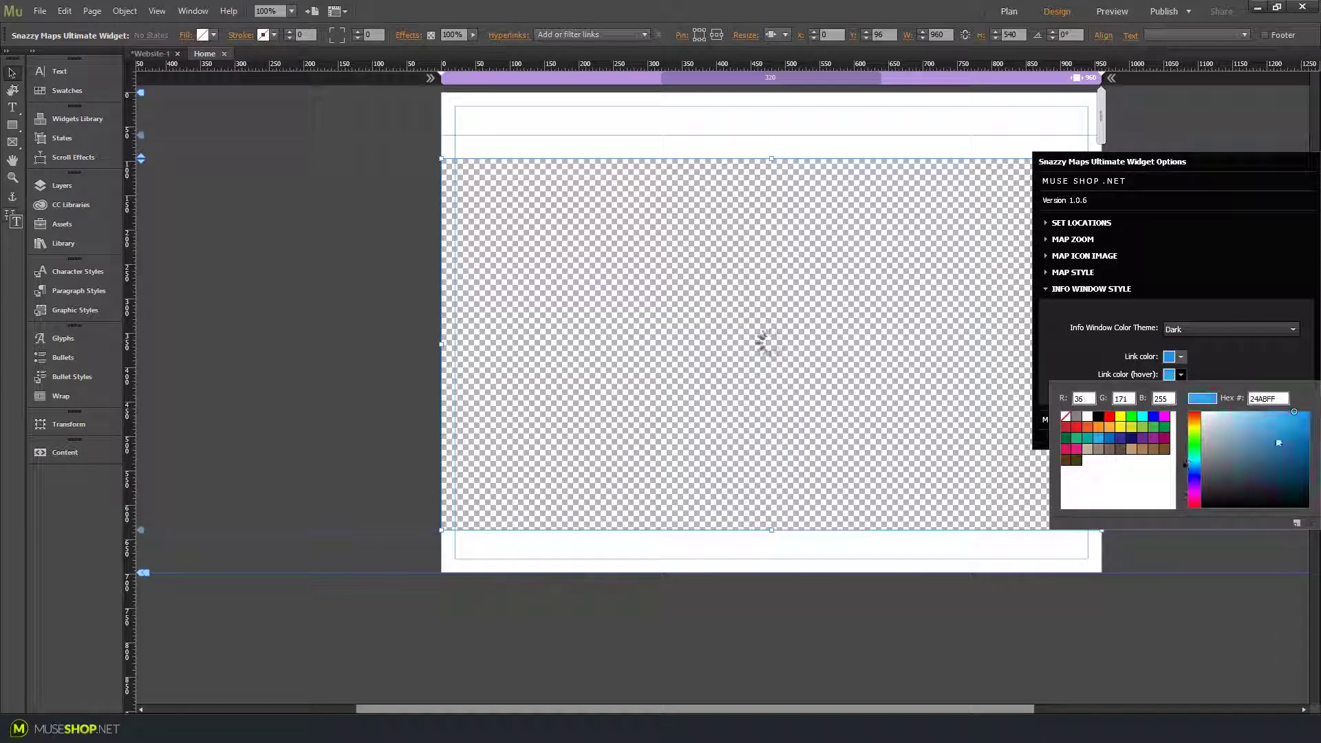
pyautogui.click(1263, 415)
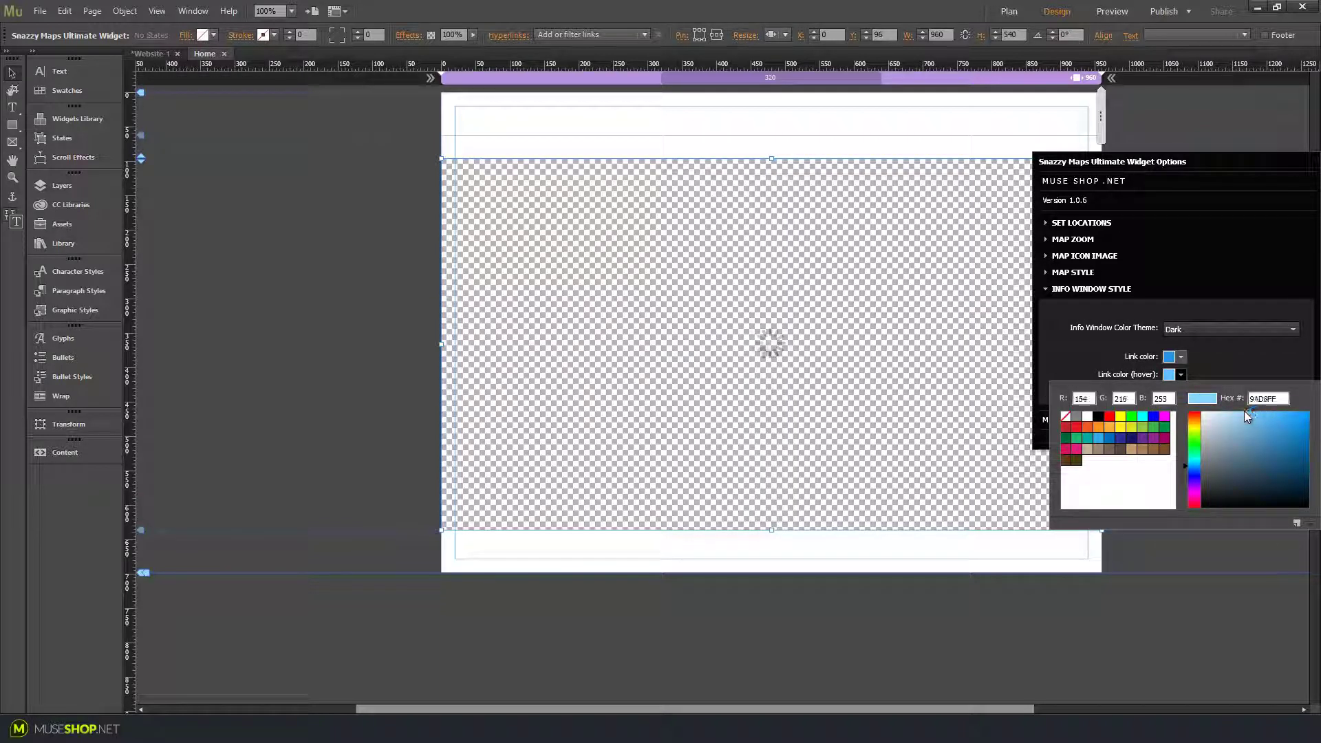
pyautogui.click(1258, 411)
pyautogui.click(1084, 351)
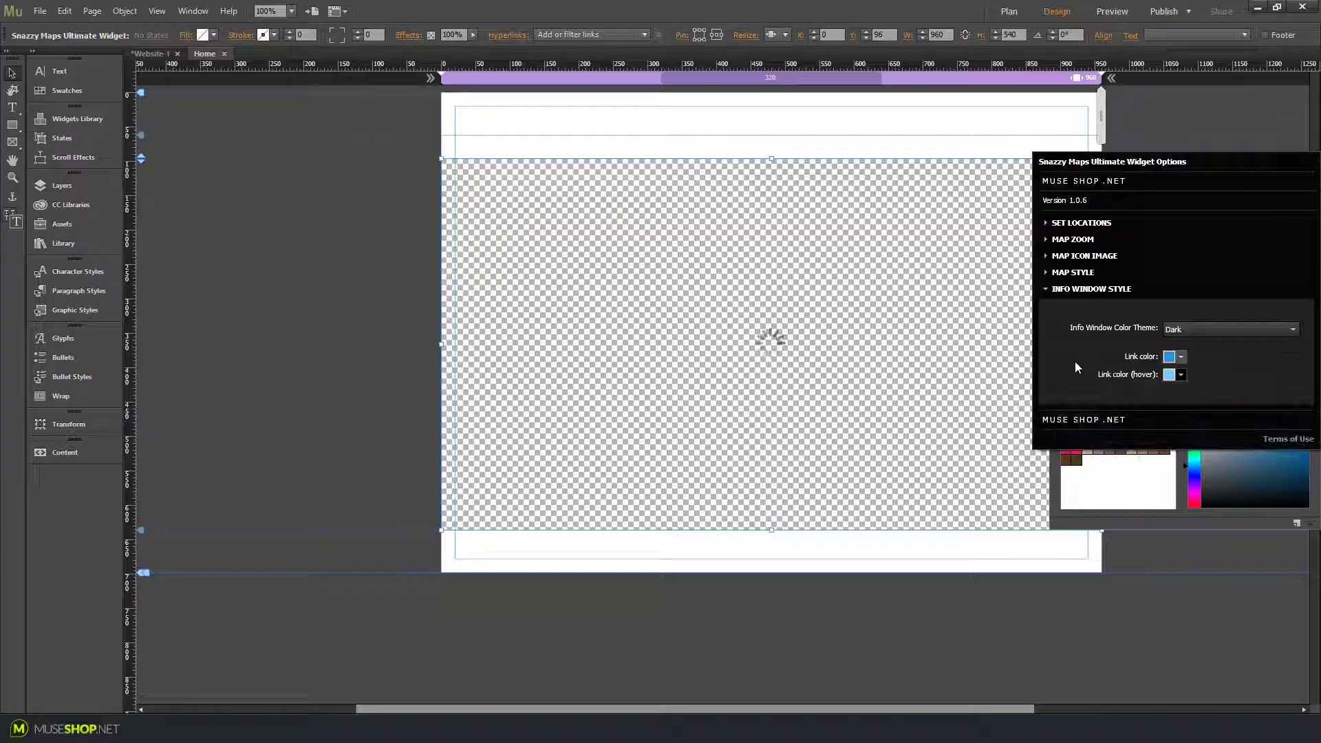
# - Preview the page in the browser with Ctrl+Alt+E and open the MY STORE info window
pyautogui.click(334, 317)
pyautogui.hotkey('ctrl', 'alt', 'e')
pyautogui.click(756, 298)
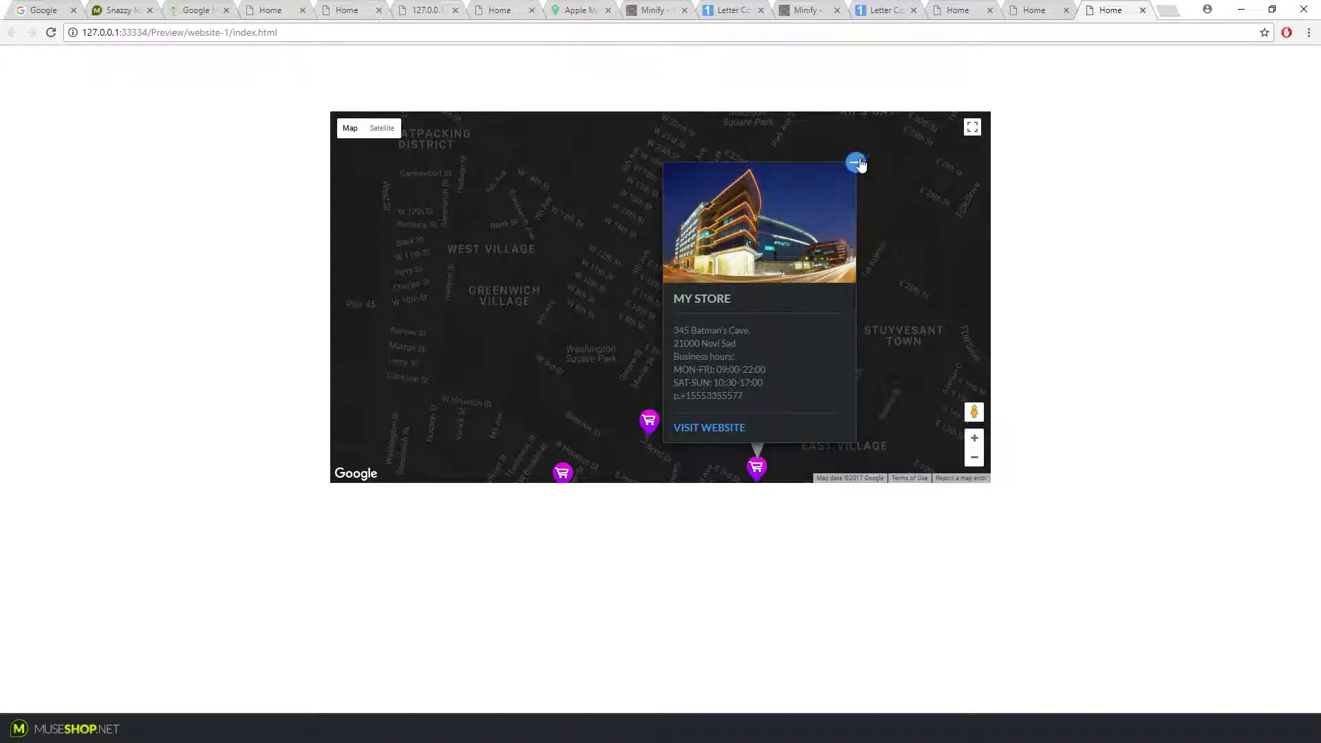
# - Close the MY STORE popup and pan the dark map up and to the right
pyautogui.click(855, 165)
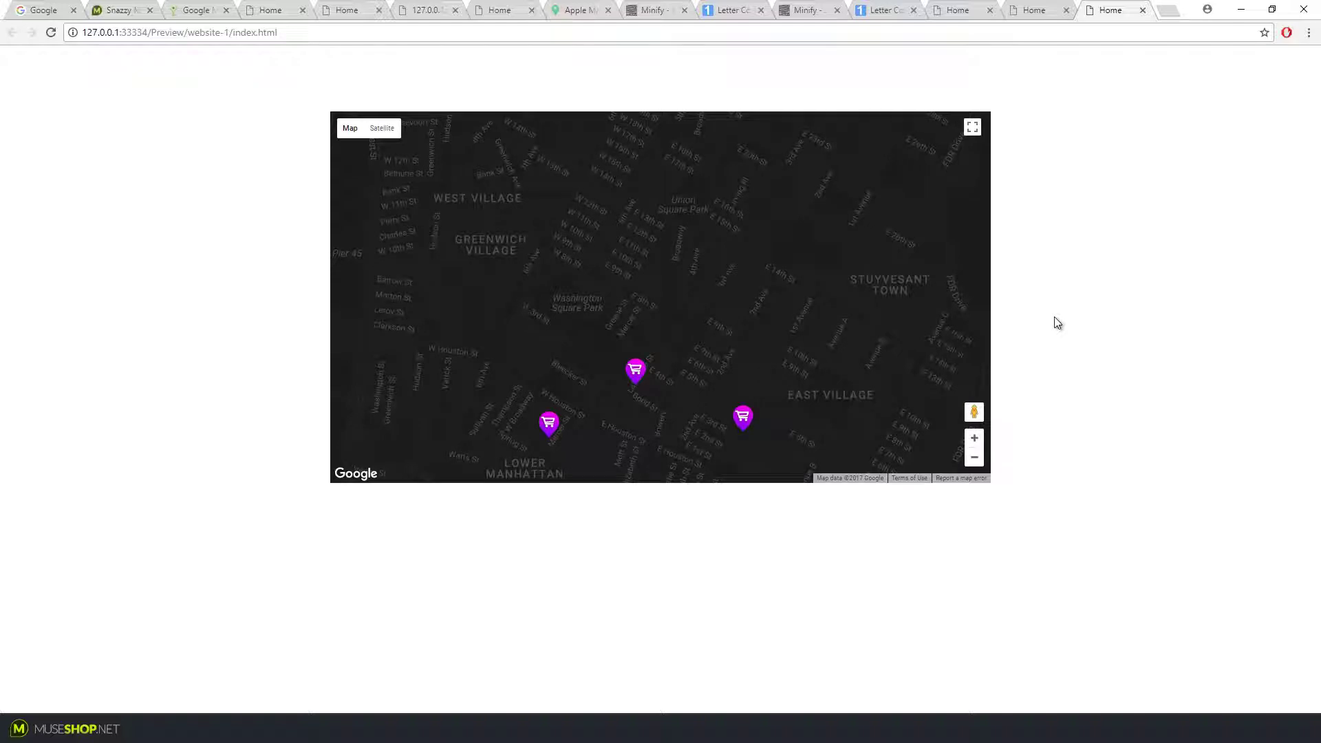
pyautogui.moveTo(916, 402); pyautogui.dragTo(919, 298)
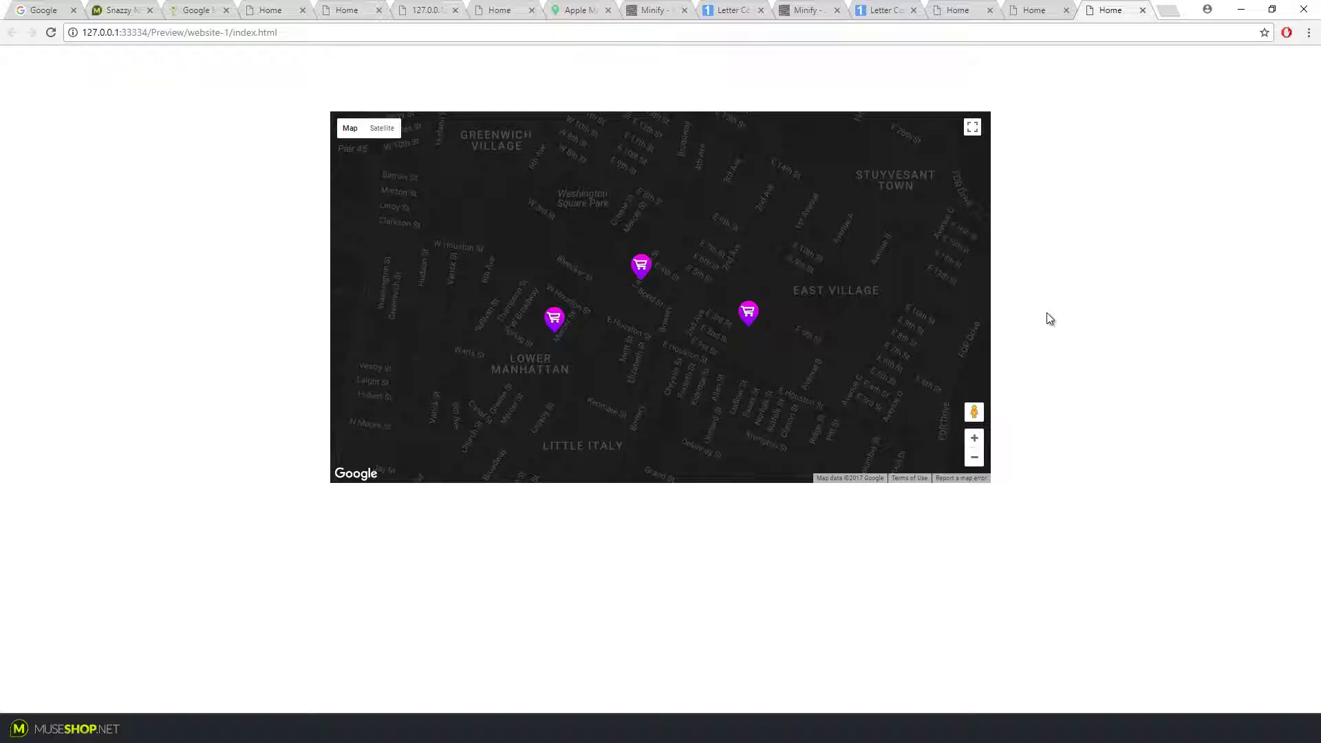
pyautogui.moveTo(849, 344); pyautogui.dragTo(861, 333)
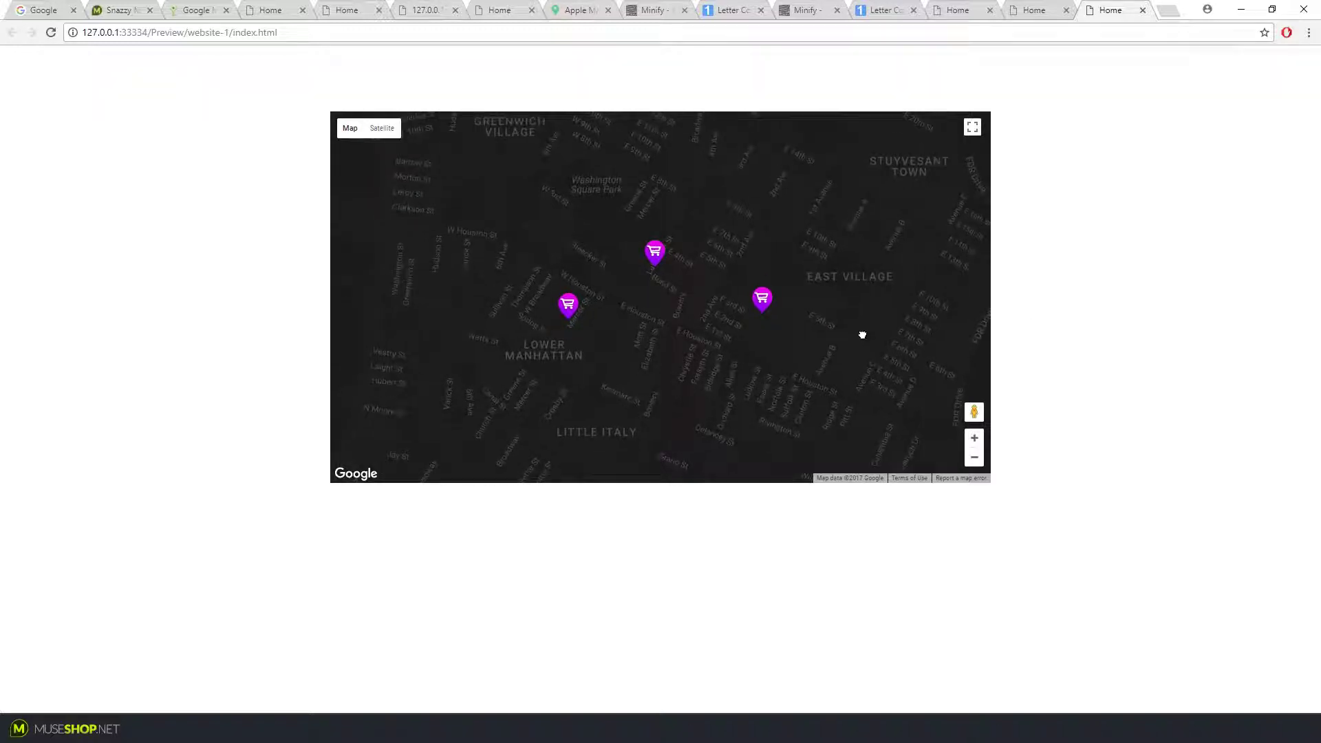